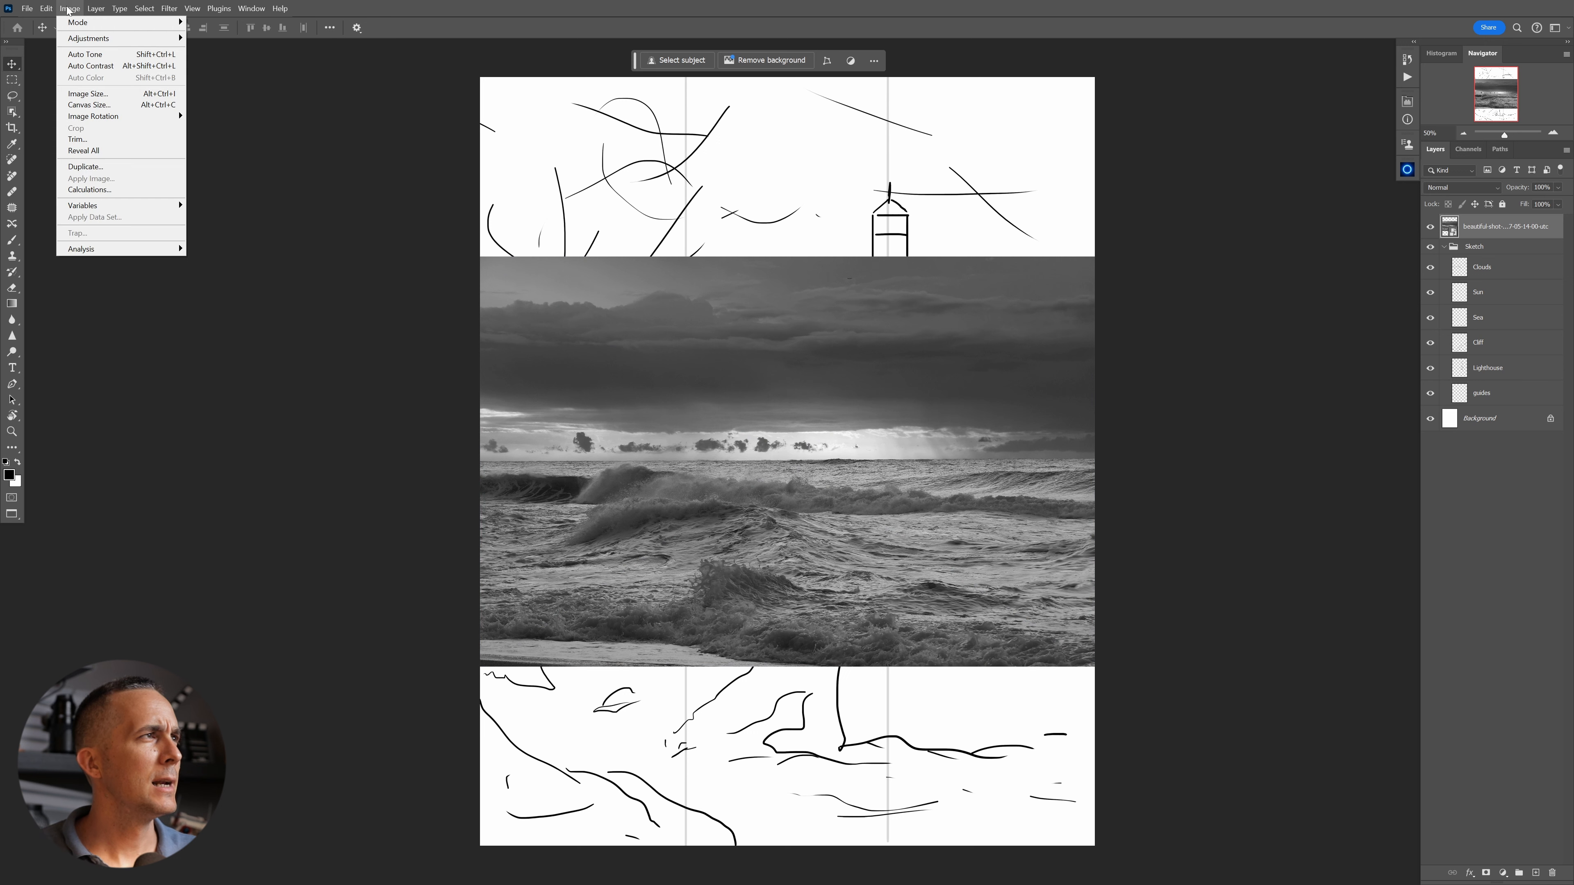
Convert the document's colour profile to sRGB IEC61966-2.1 without rasterizing the smart objects.
mouse_move(45, 8)
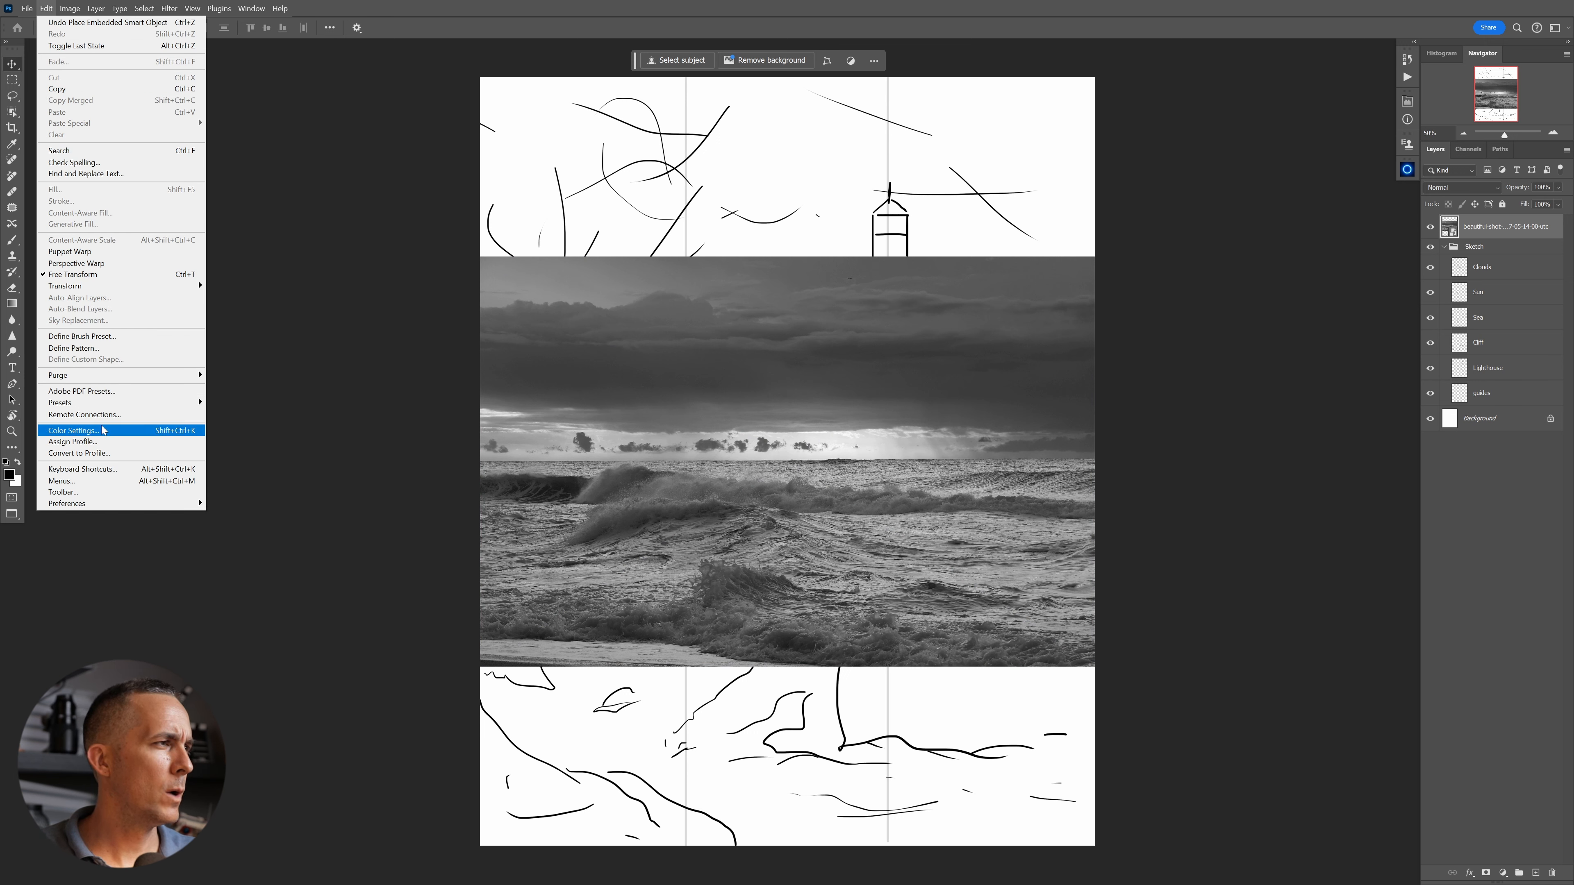
click(102, 454)
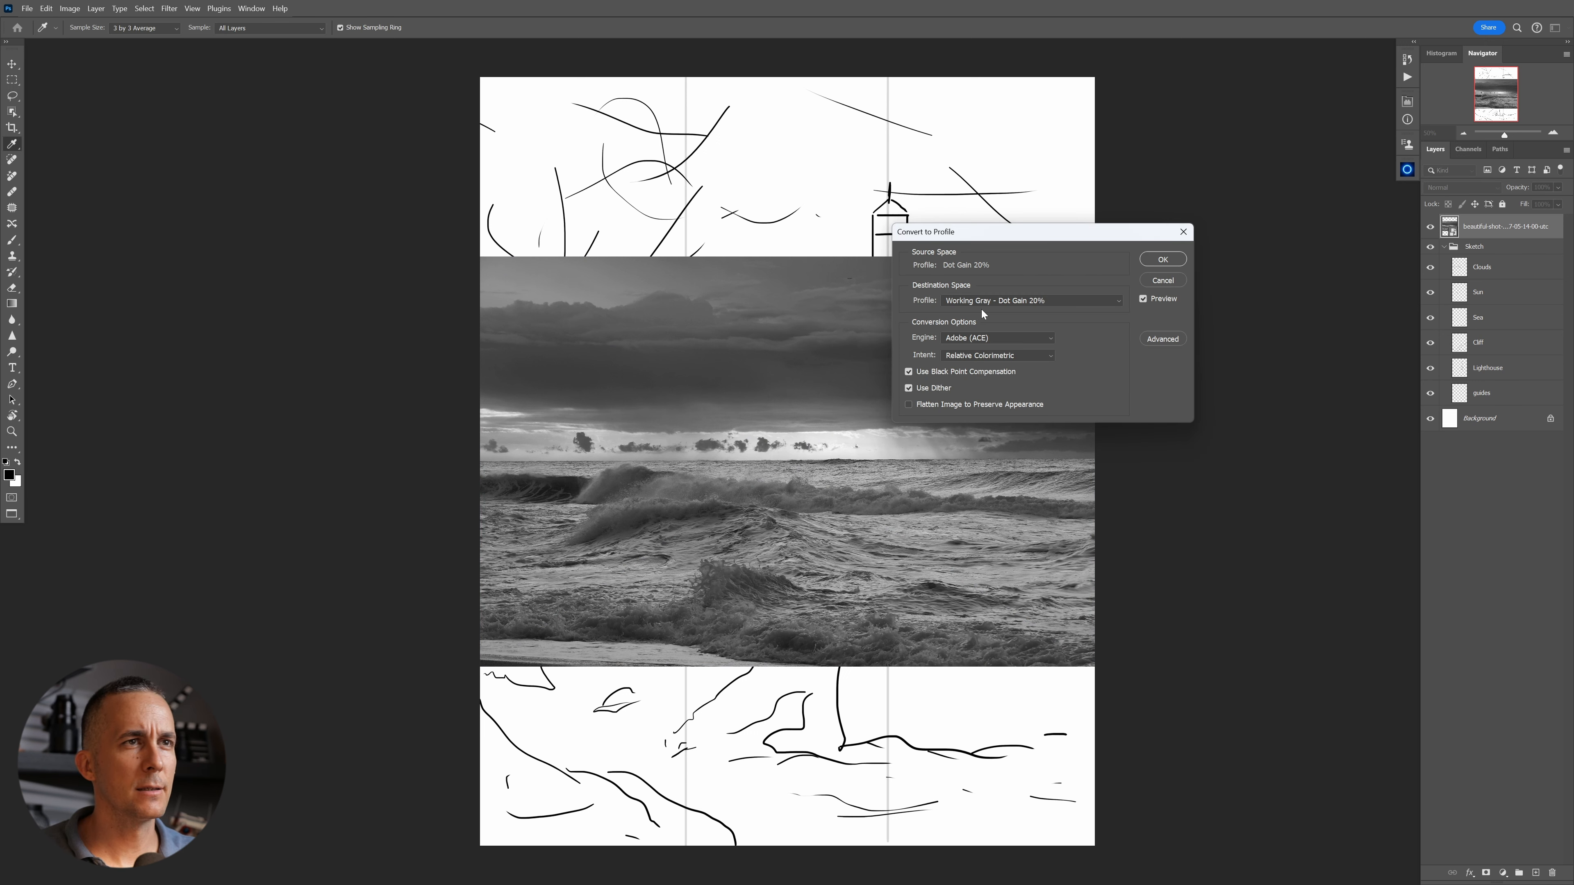
click(1002, 300)
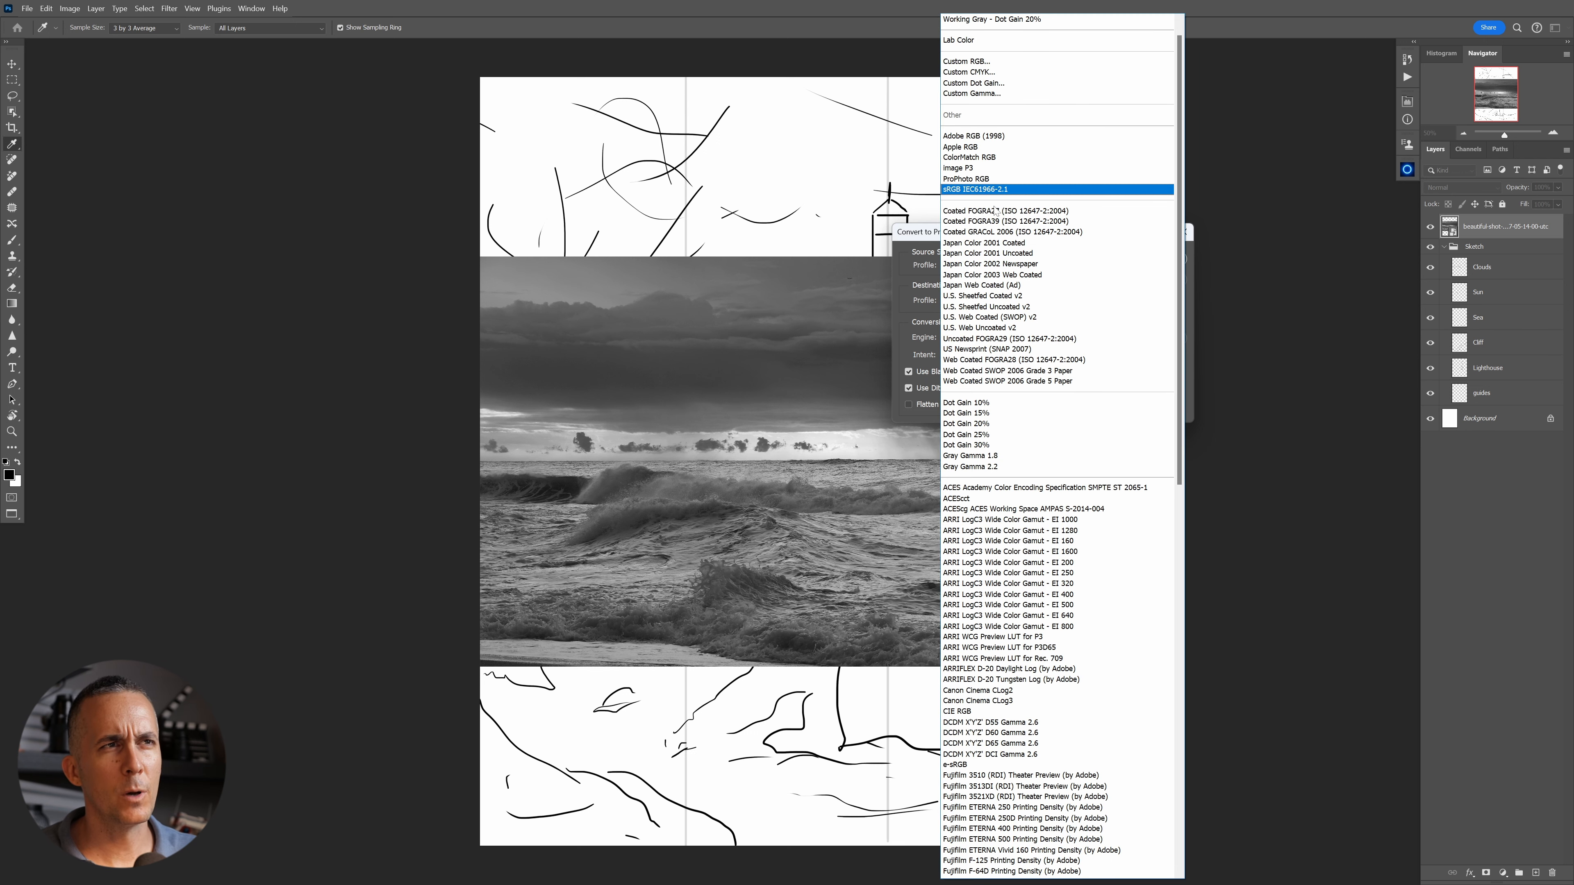
scroll(994, 211, up, 1)
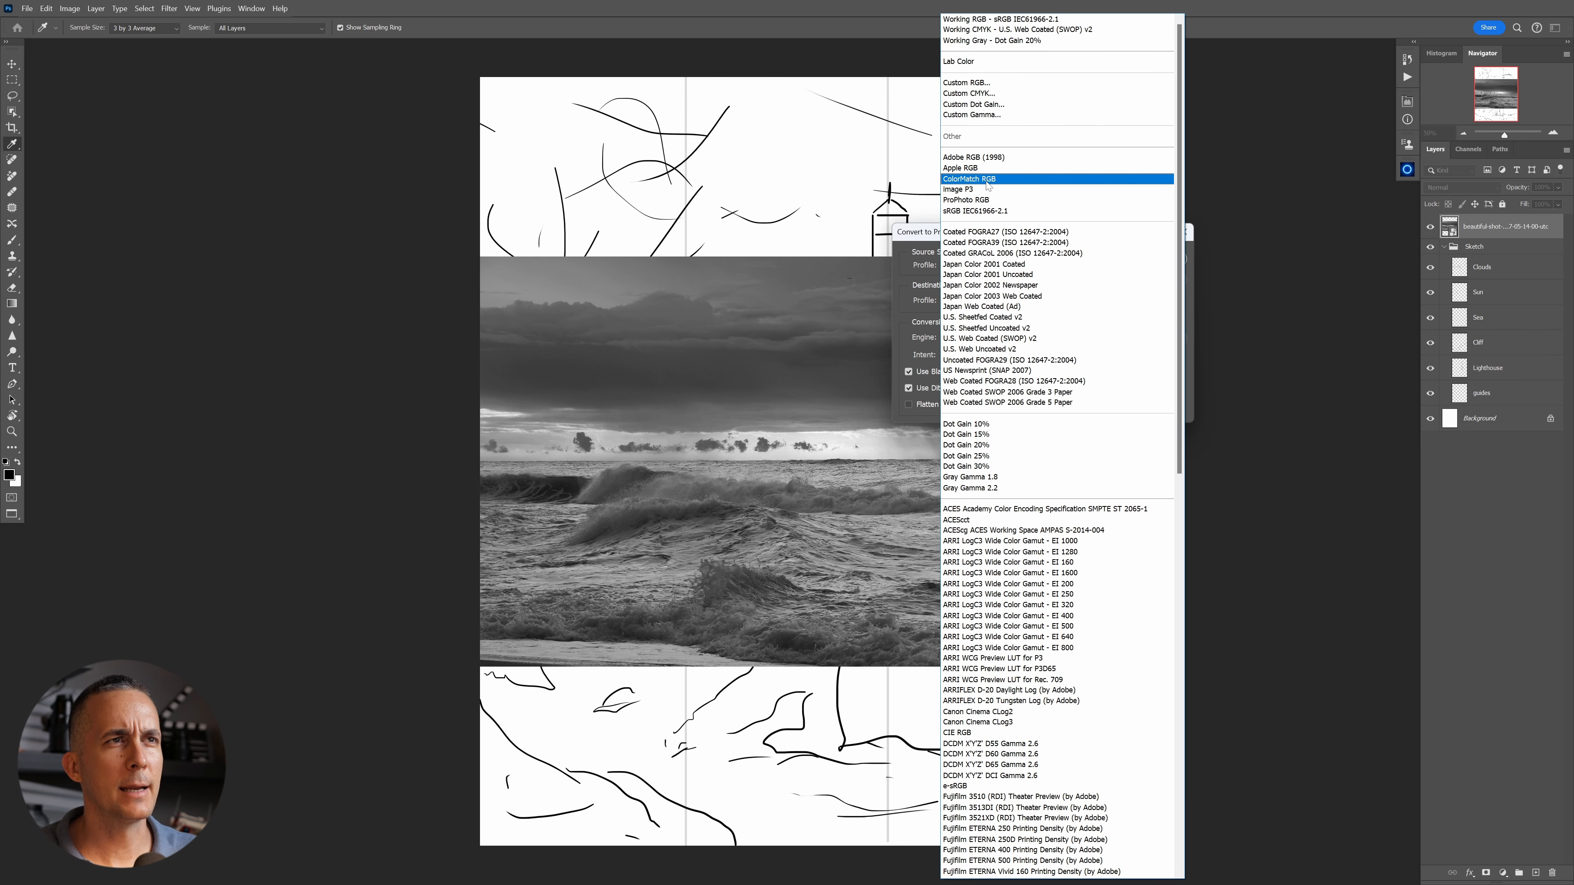
click(988, 210)
click(1168, 258)
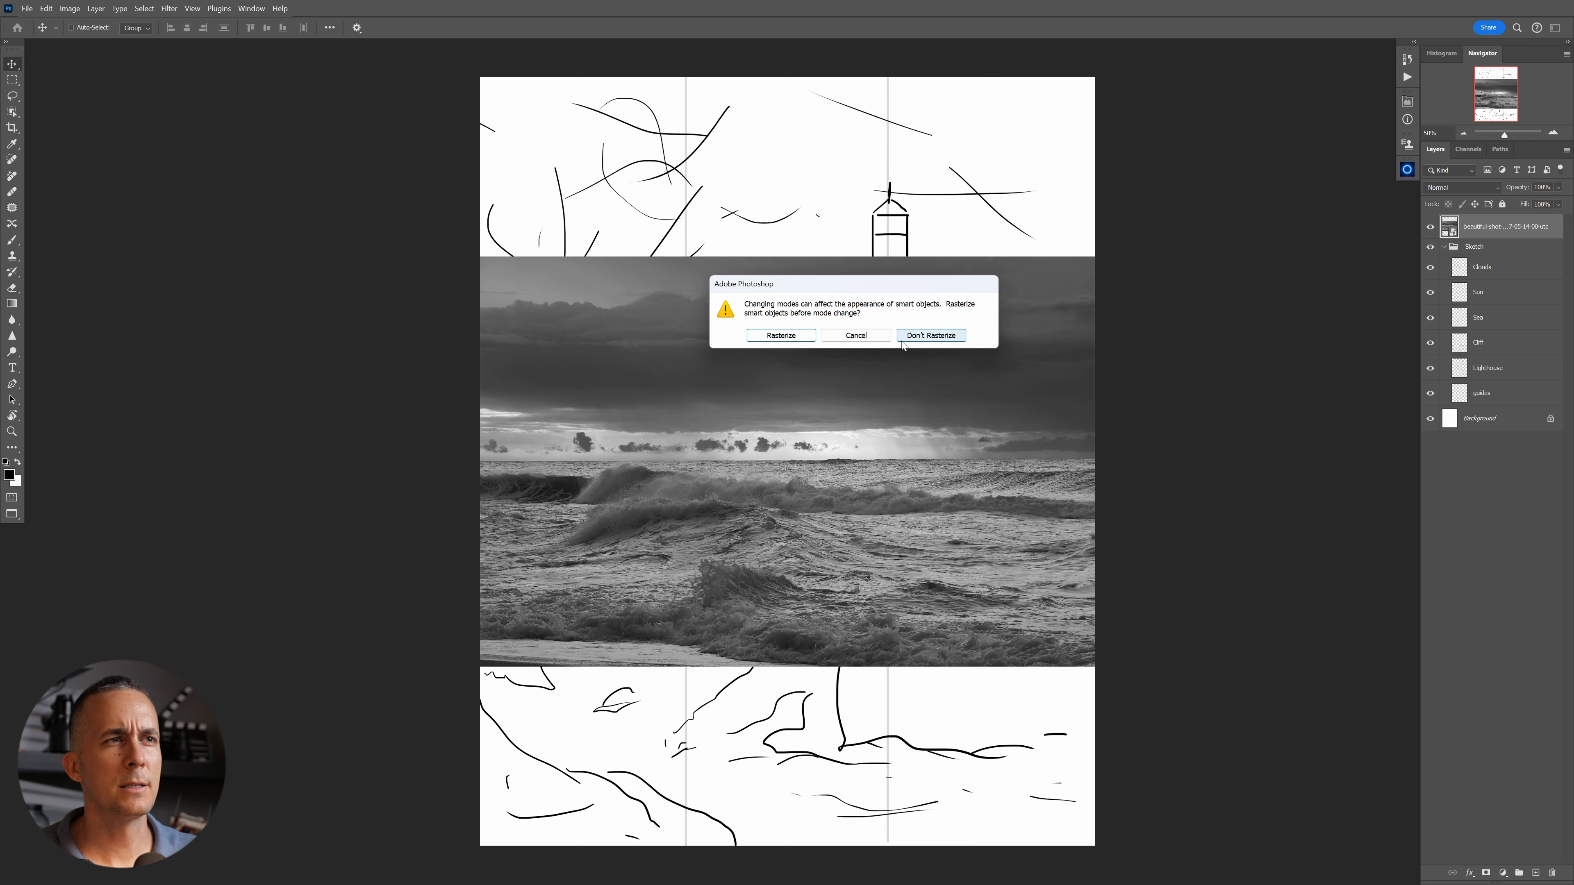
click(923, 335)
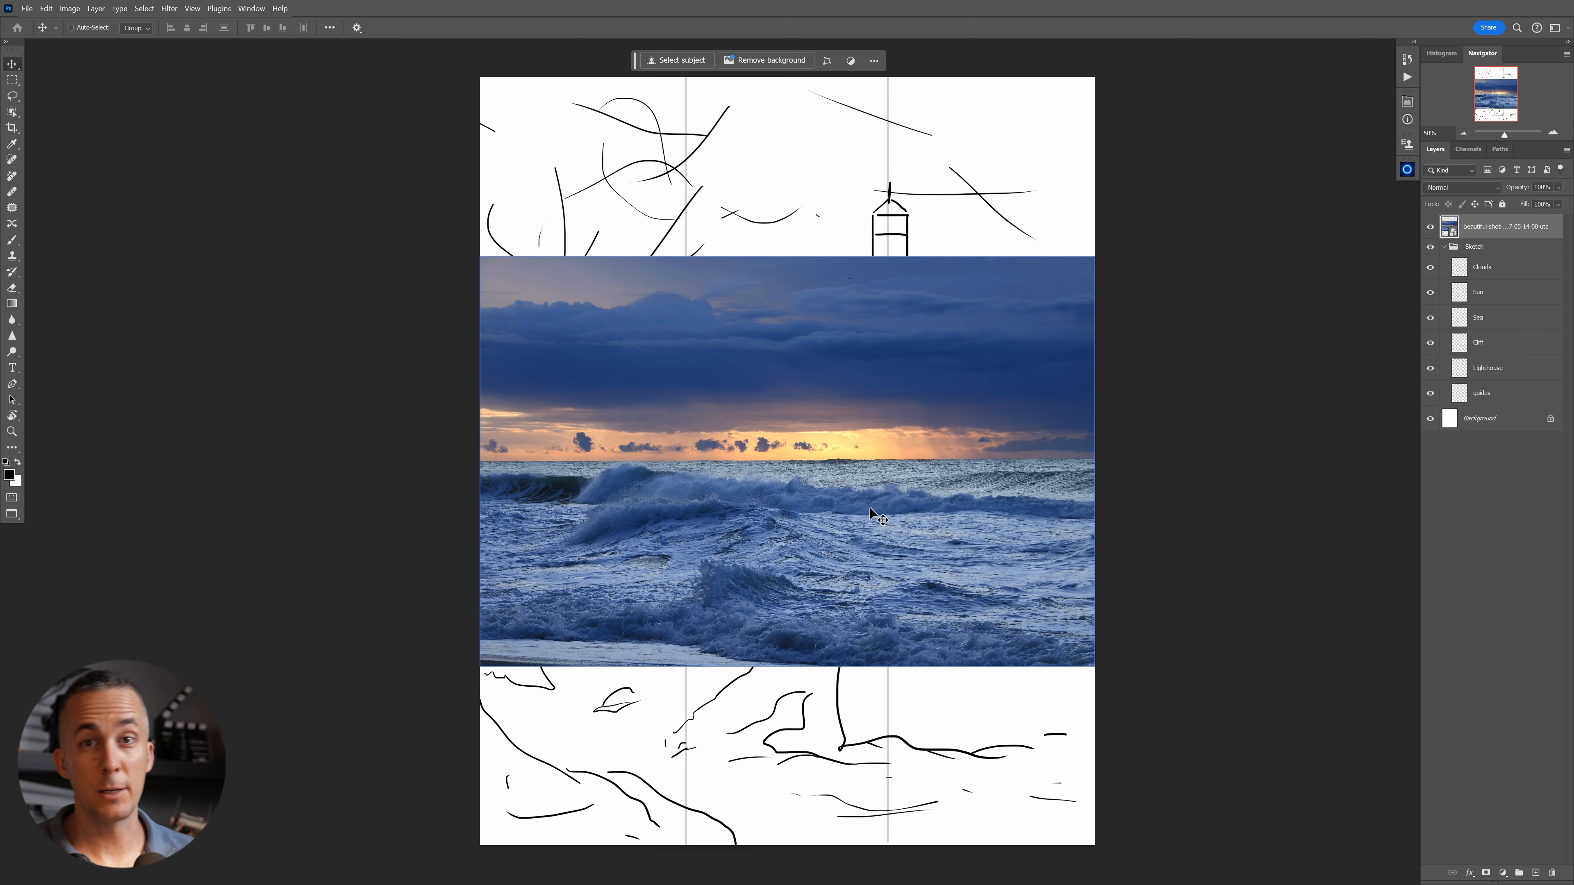
Hide the Sketch group and move the seascape photo down to the bottom edge of the canvas.
drag(857, 471, 864, 562)
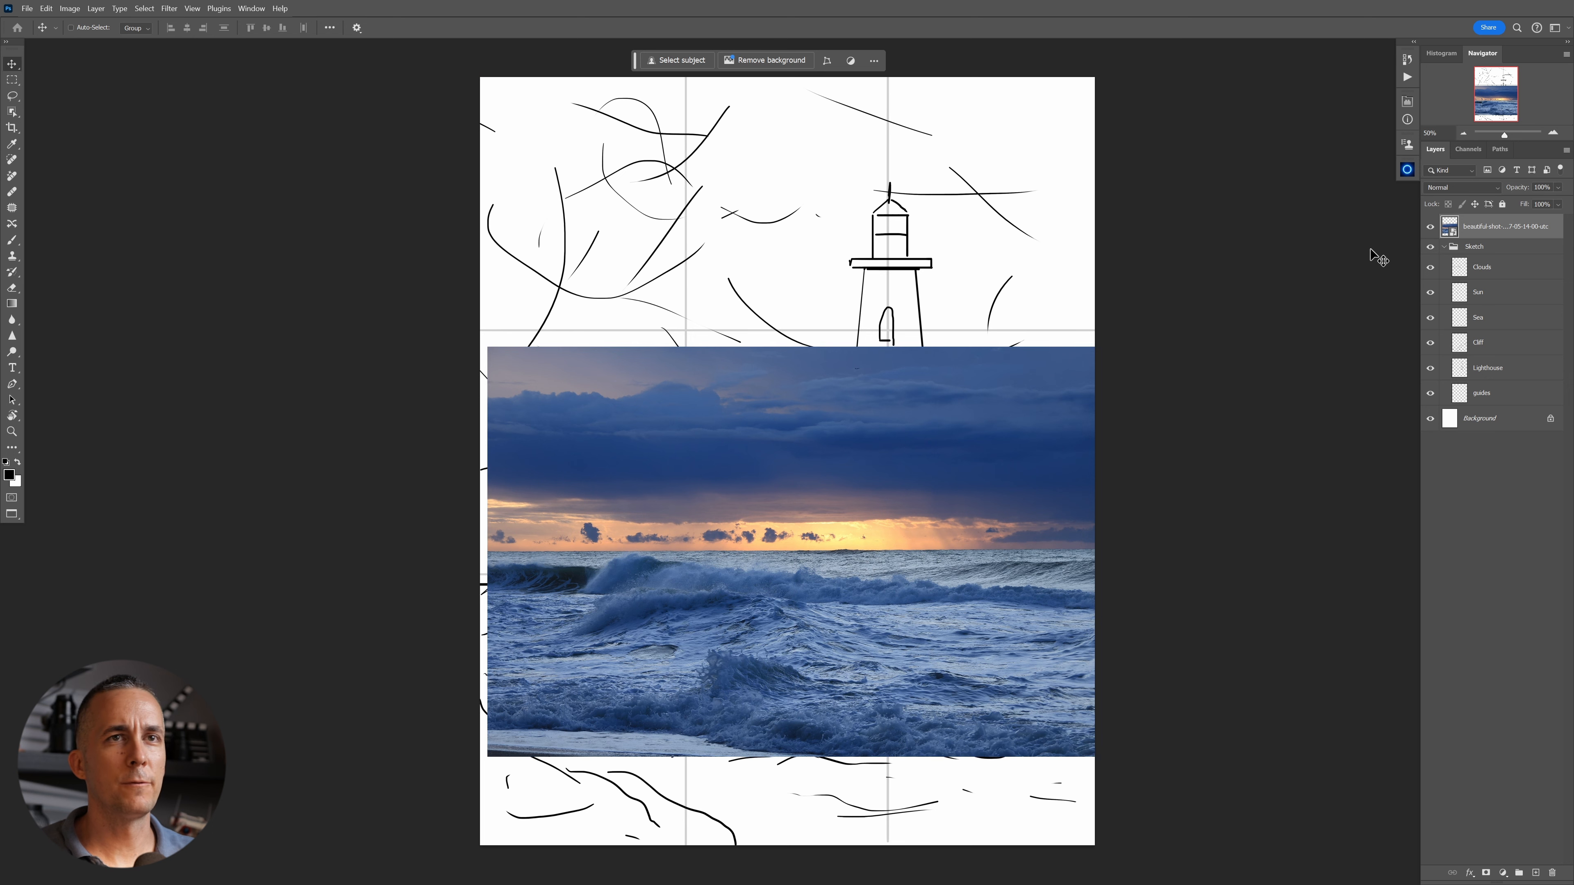
click(1431, 246)
mouse_move(829, 526)
mouse_down()
mouse_move(803, 605)
mouse_move(766, 620)
mouse_move(810, 617)
mouse_up()
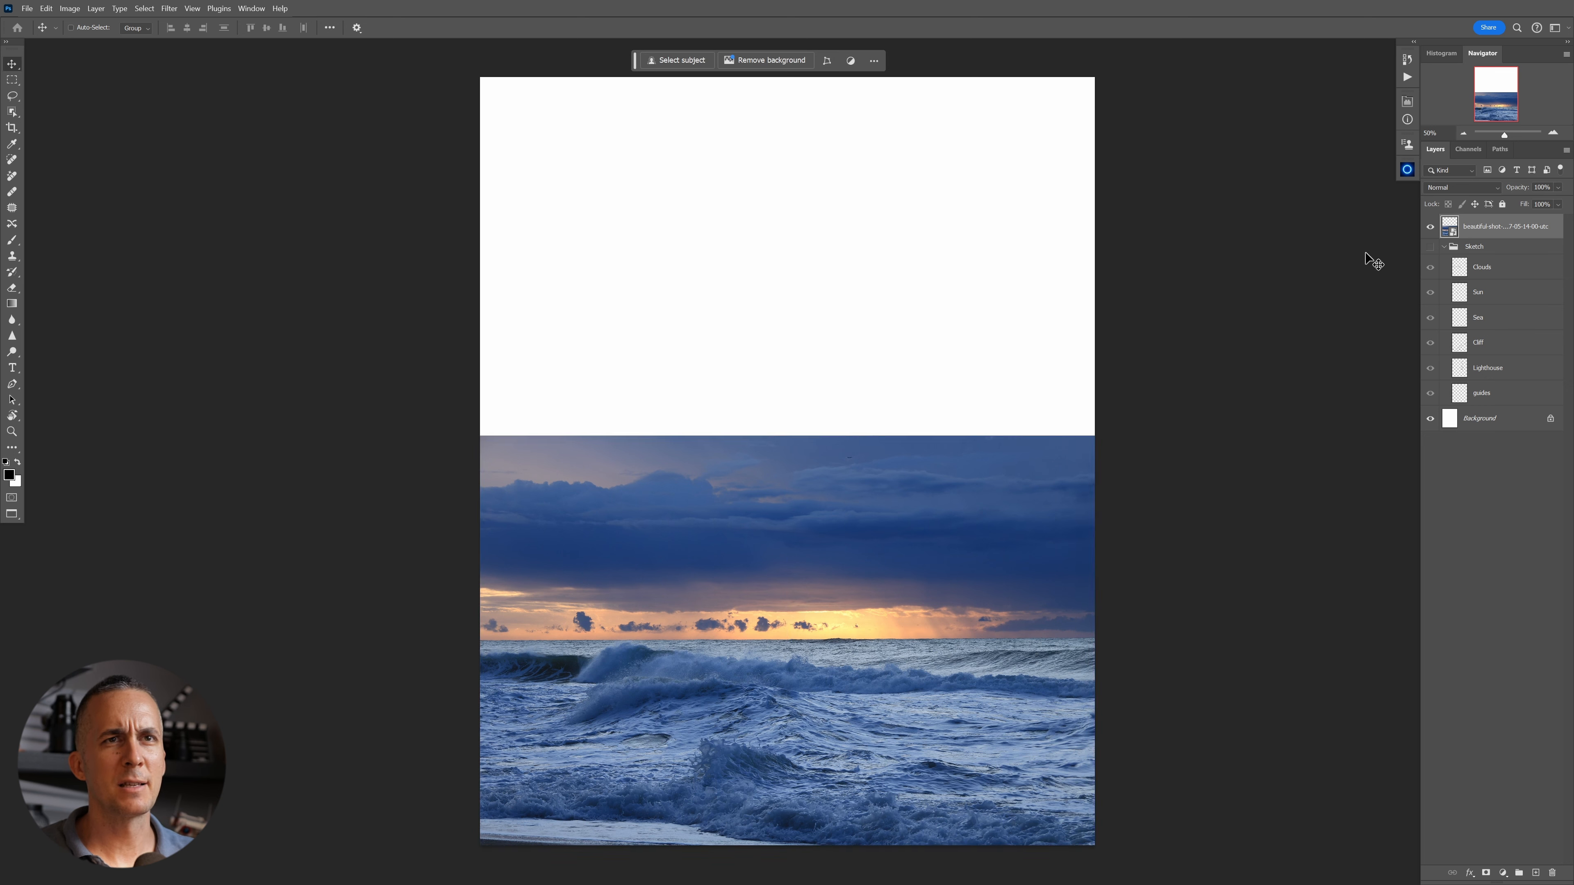
Collapse the Sketch group, show it again and move it above the seascape photo in the layer stack.
click(1444, 247)
click(1430, 246)
drag(1475, 246, 1466, 214)
drag(866, 648, 859, 580)
key(ctrl+z)
click(1519, 243)
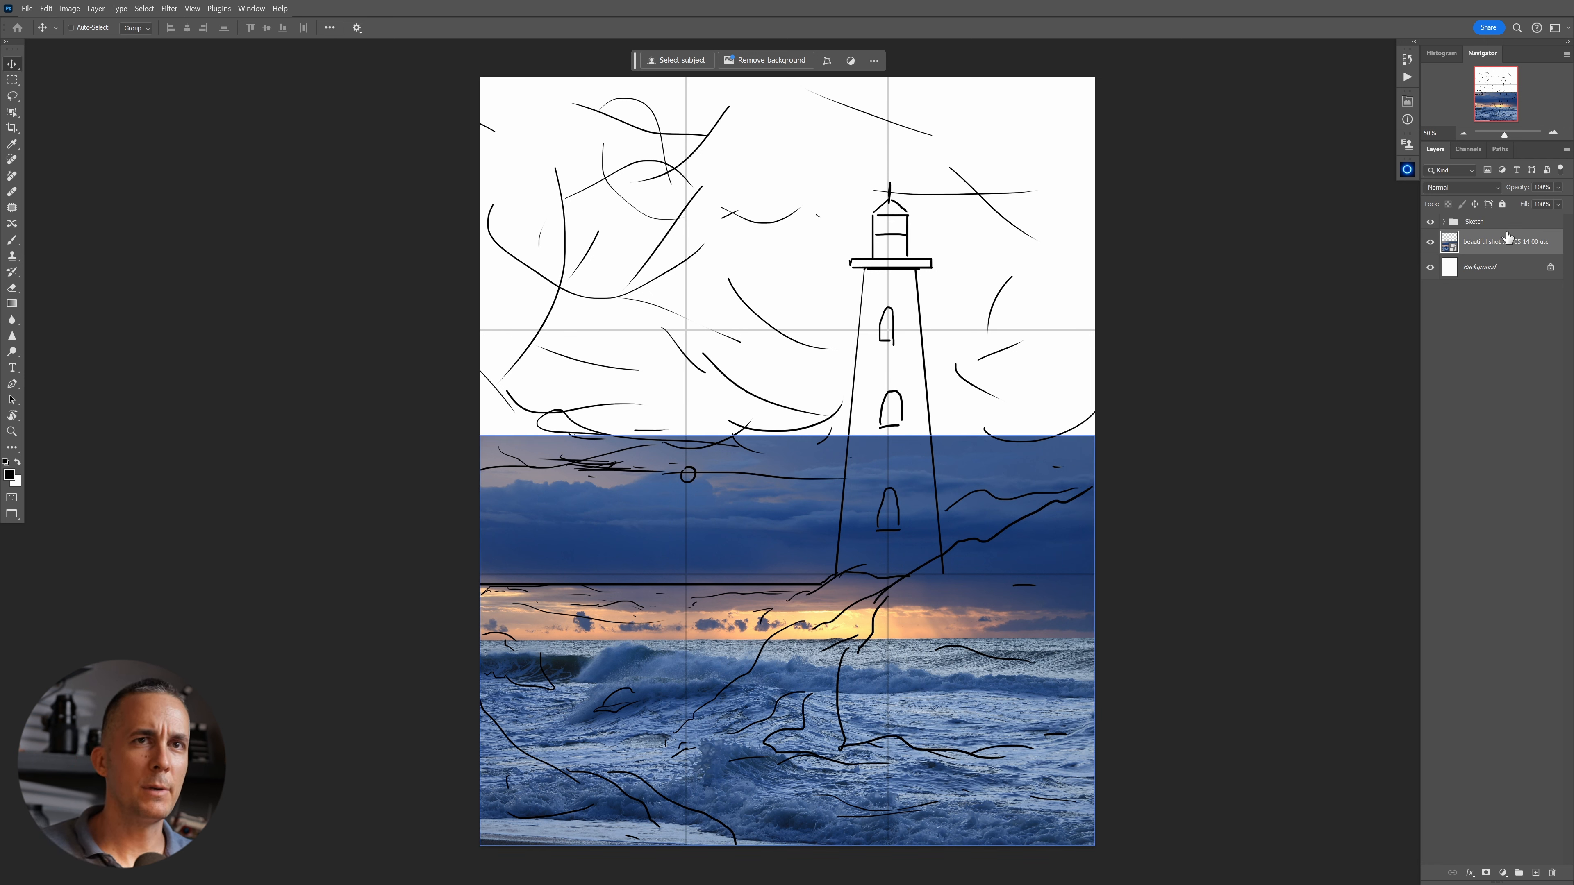
Rename the seascape photo layer as Sea.
double_click(1507, 236)
click(1519, 523)
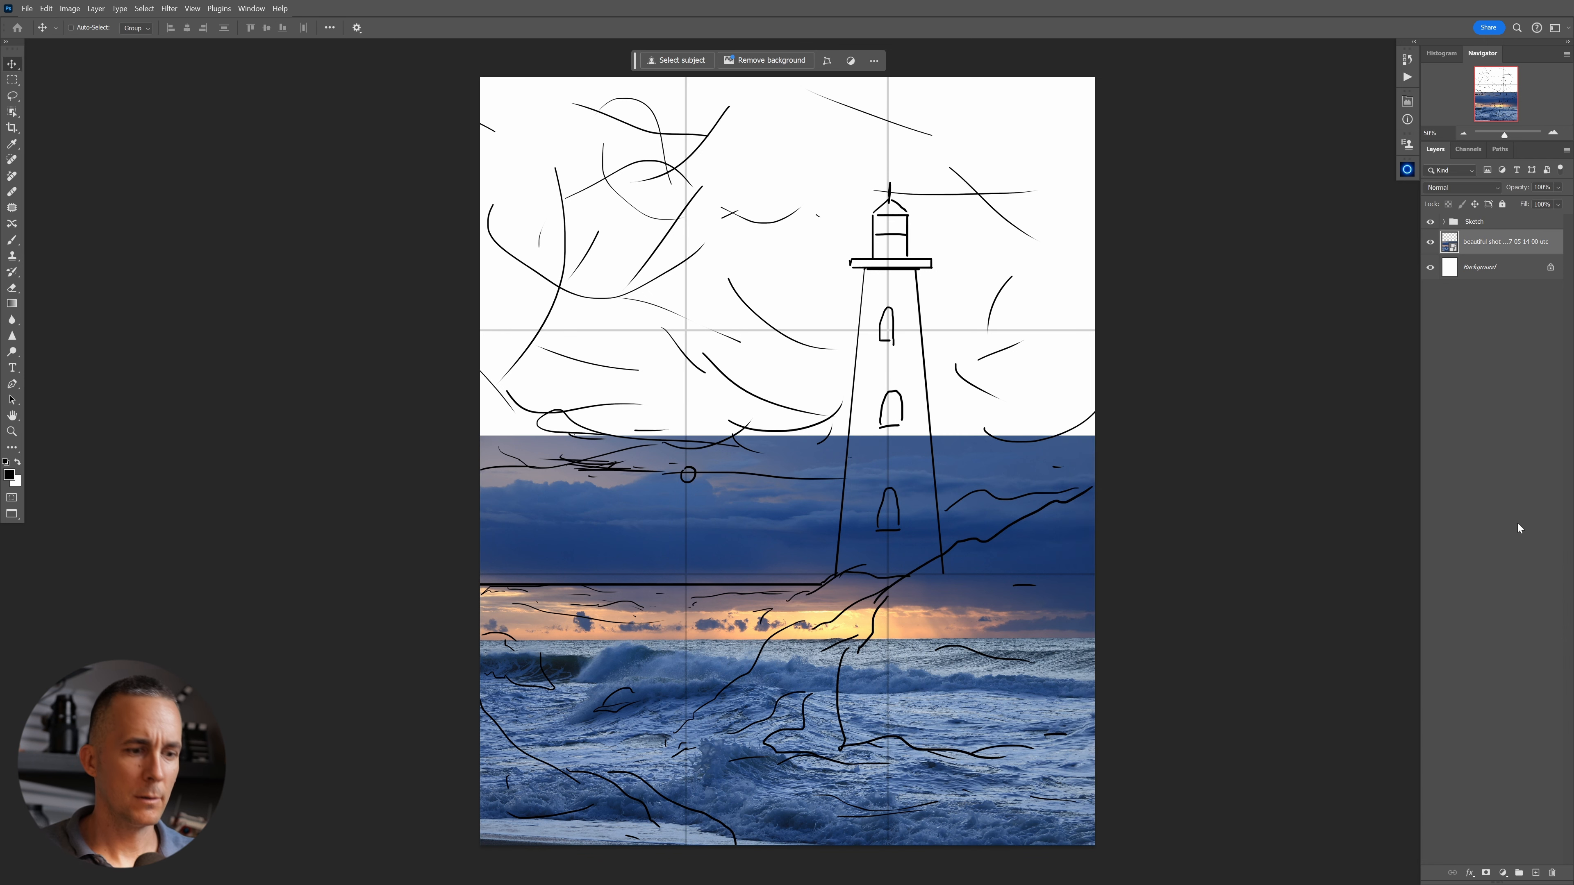
double_click(1499, 241)
text(Sea)
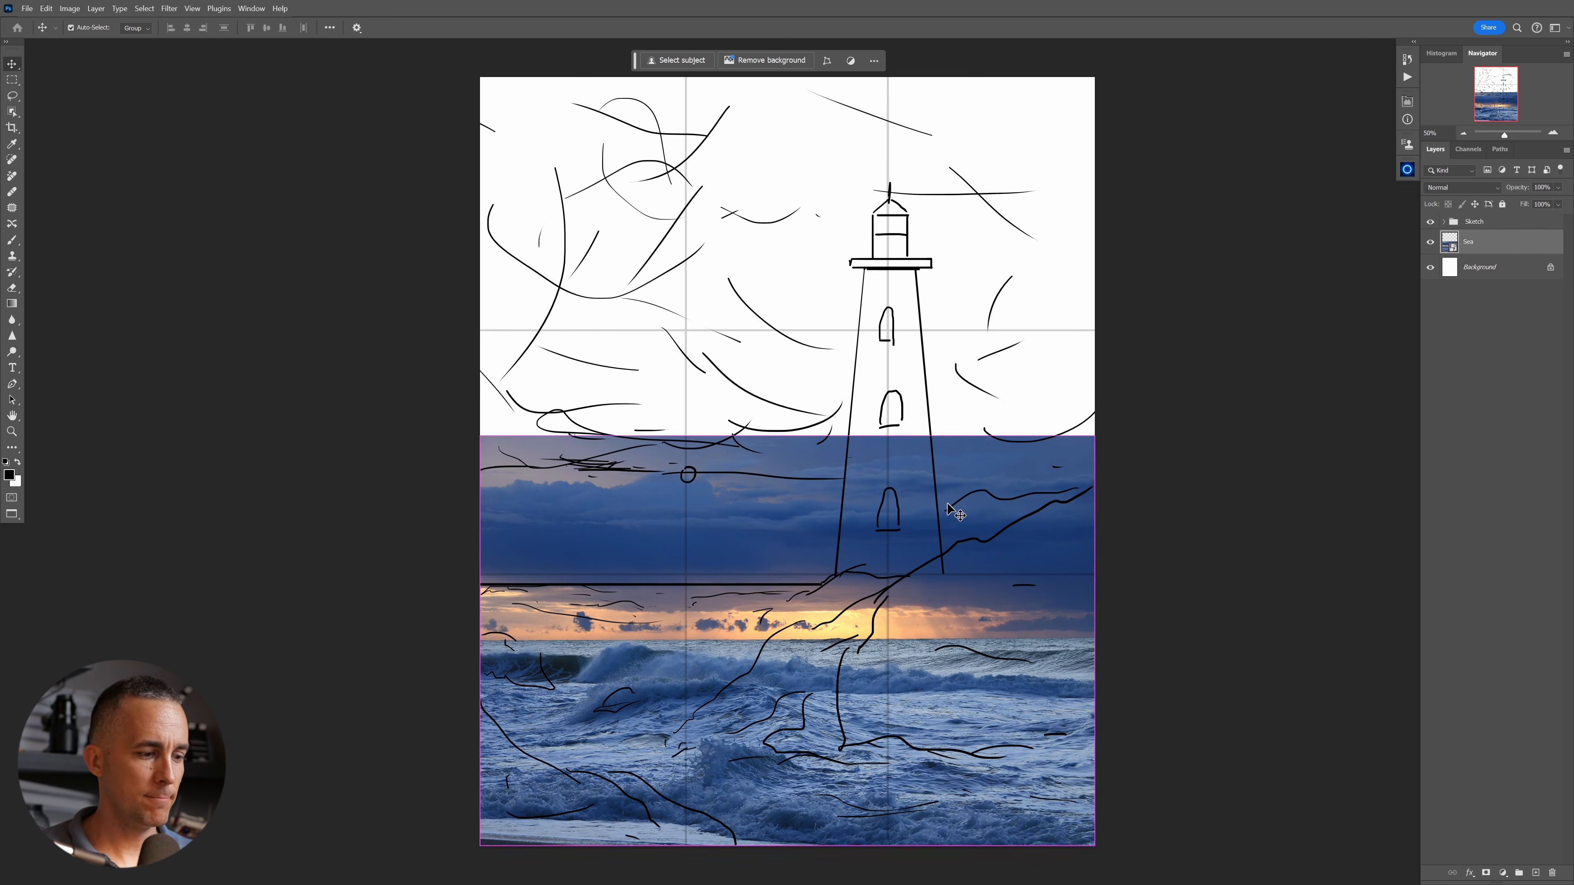
Scale the Sea photo to about 61%, align its horizon with the sketched horizon line and flip it horizontally.
key(ctrl+t)
drag(786, 436, 836, 343)
drag(806, 494, 832, 439)
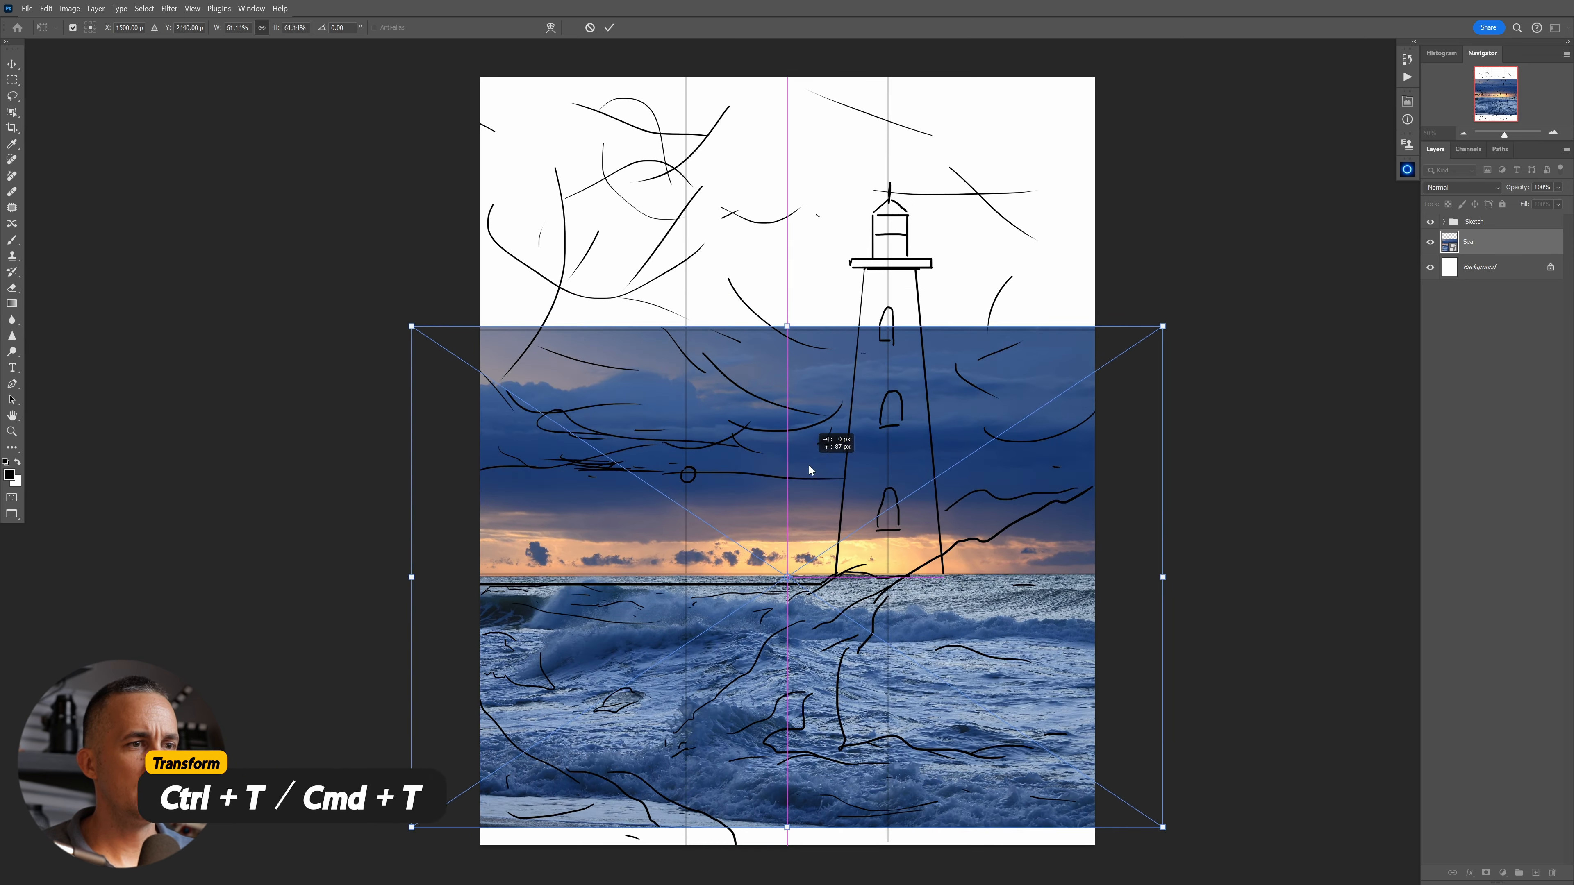
right_click(841, 561)
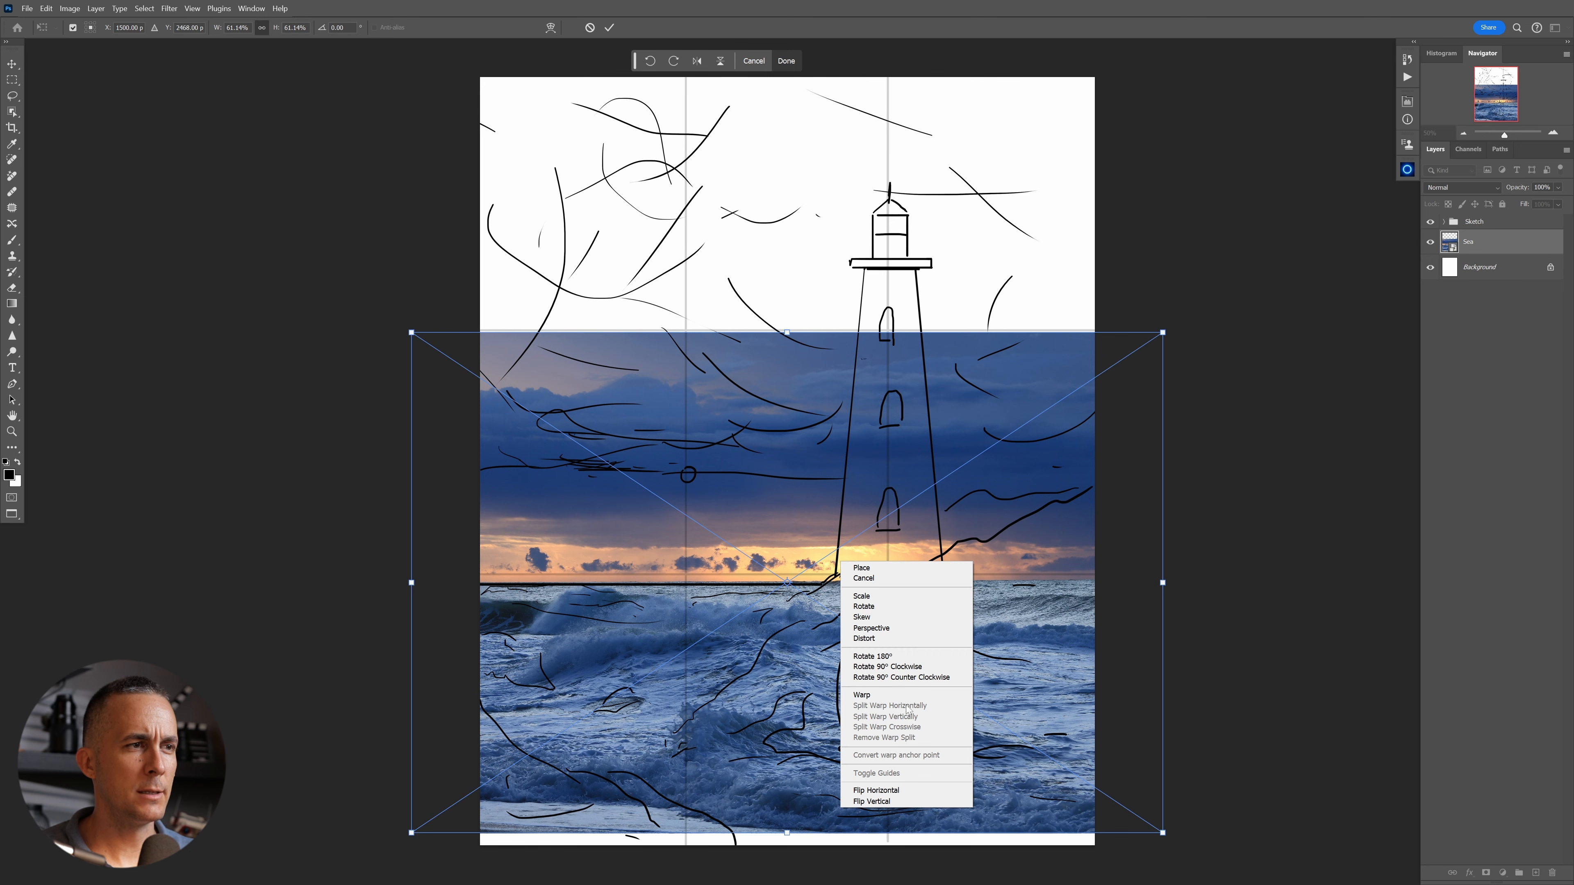
click(903, 792)
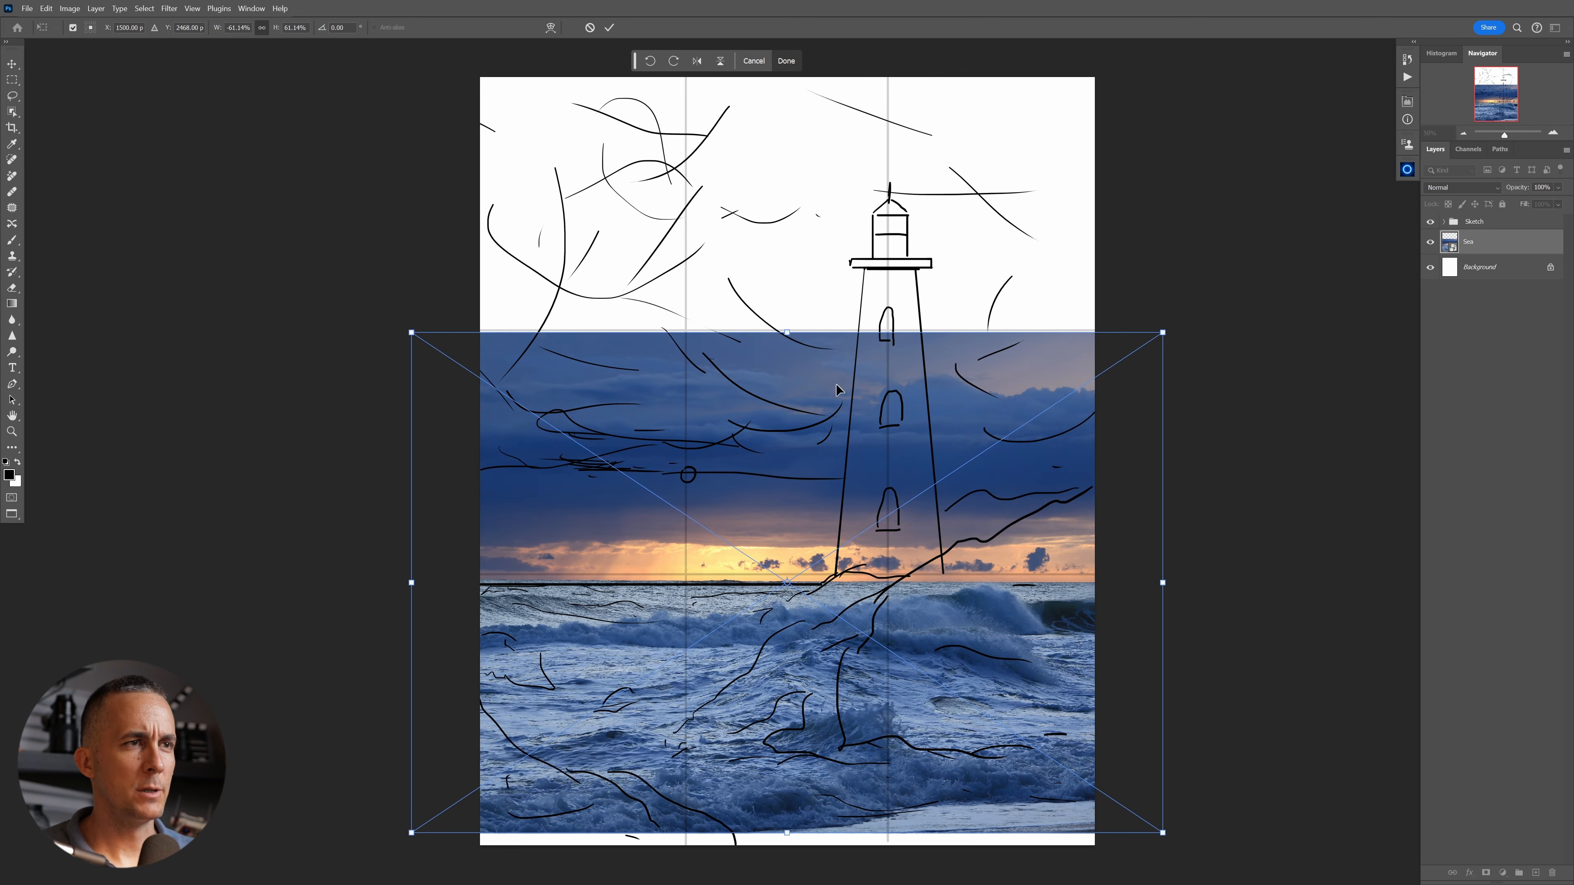
Enlarge the Sea photo to about 4444 px wide, reposition it so its horizon meets the sketched line, and apply the transform.
drag(792, 330, 790, 273)
drag(815, 395, 815, 418)
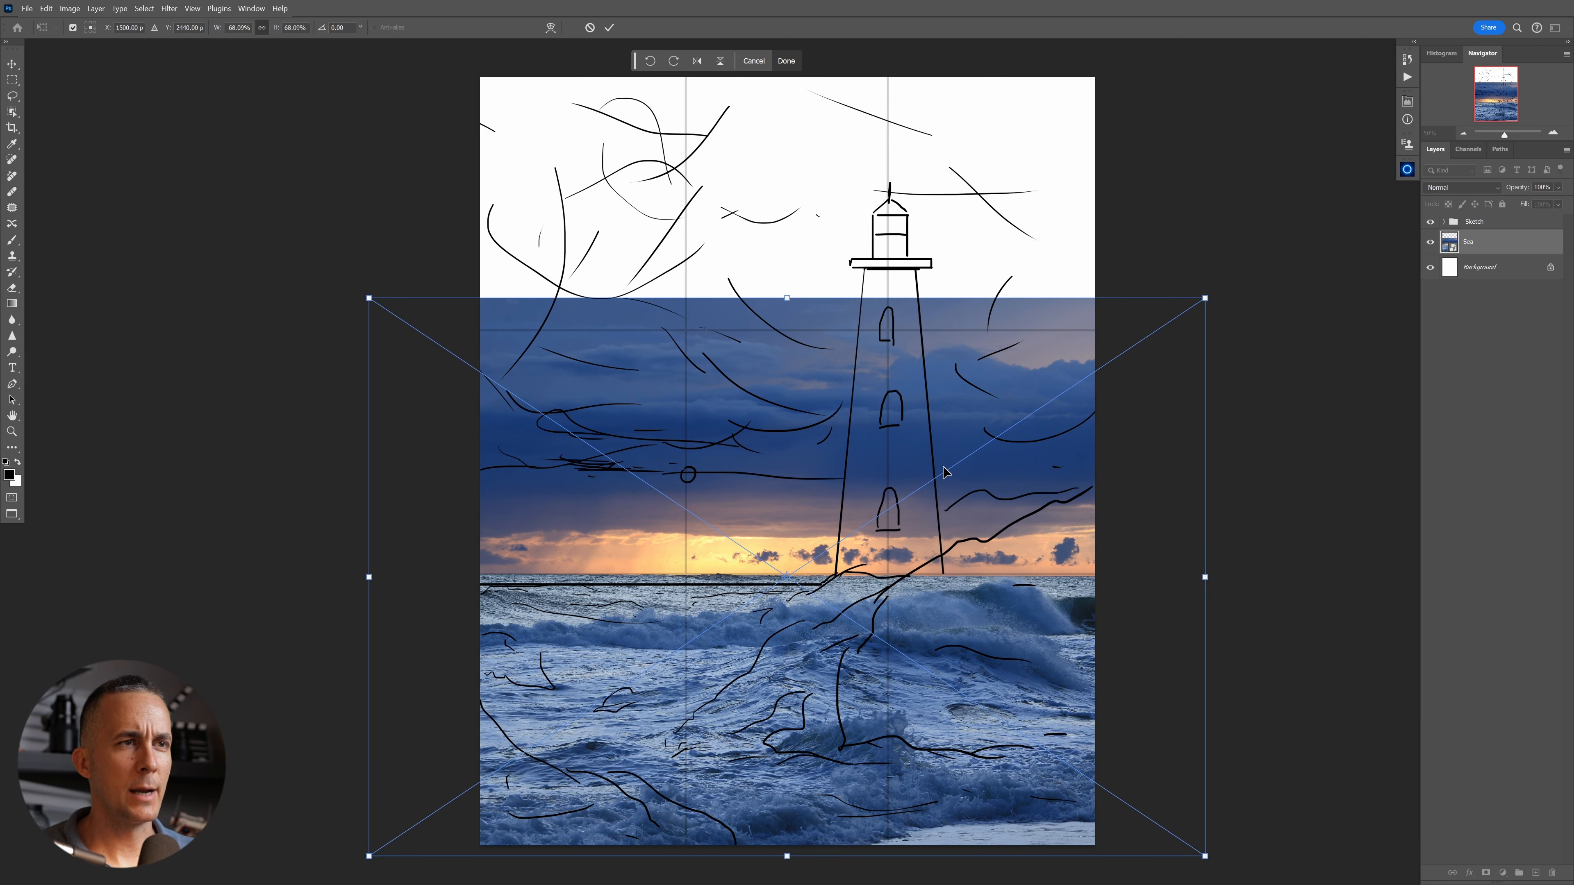
drag(928, 663, 908, 664)
drag(901, 653, 837, 537)
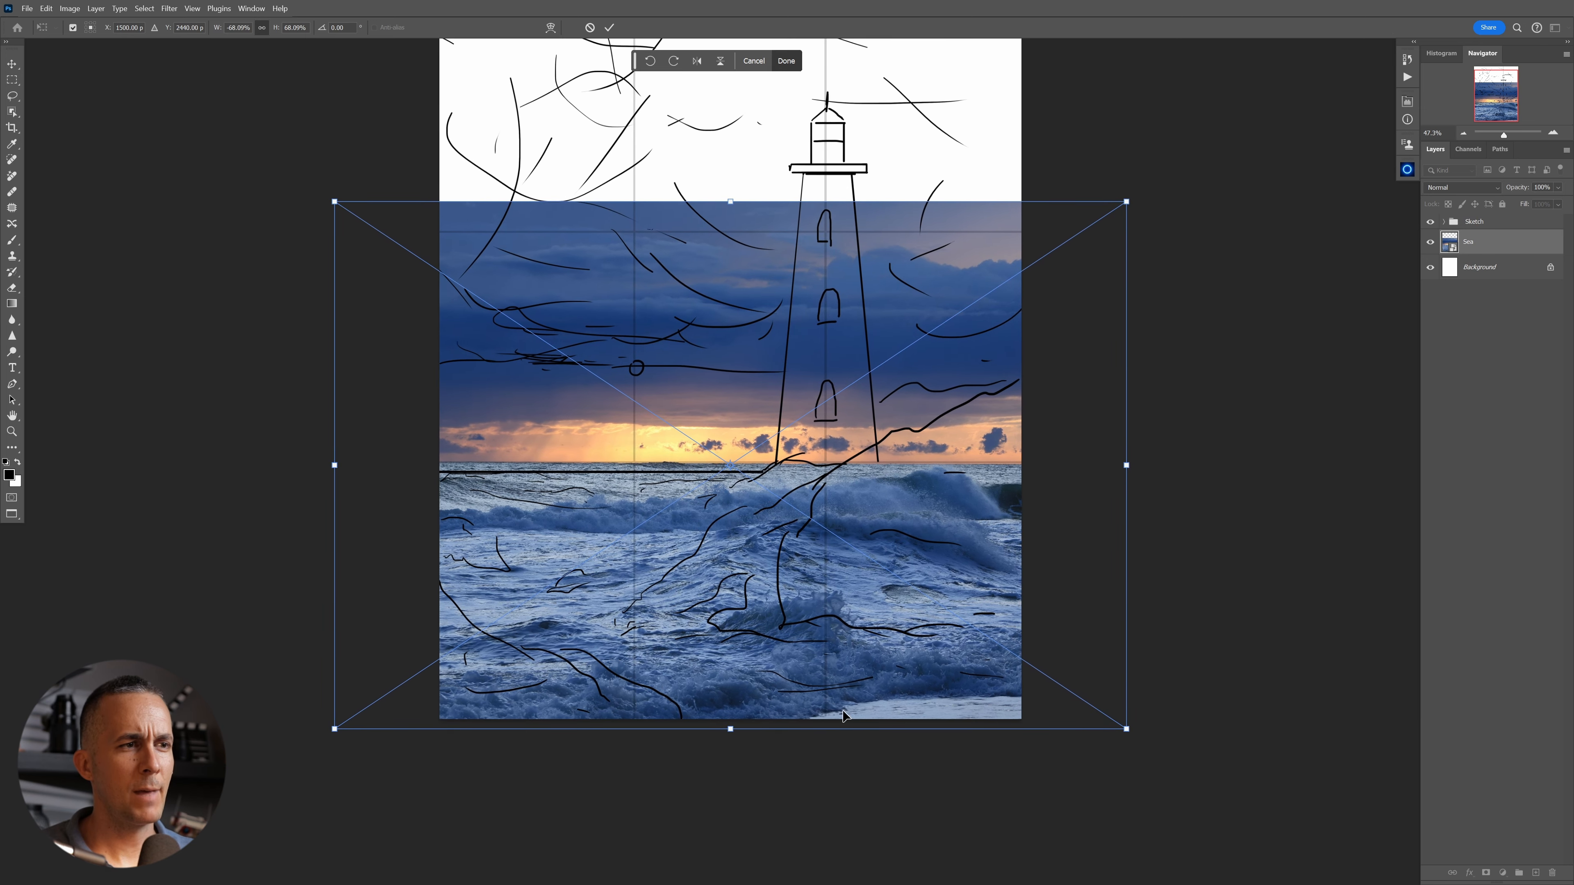
drag(727, 728, 730, 775)
drag(802, 656, 870, 609)
key(Return)
Place the sunset clouds photo above the Sea layer and scale it to cover the whole canvas.
drag(699, 319, 722, 413)
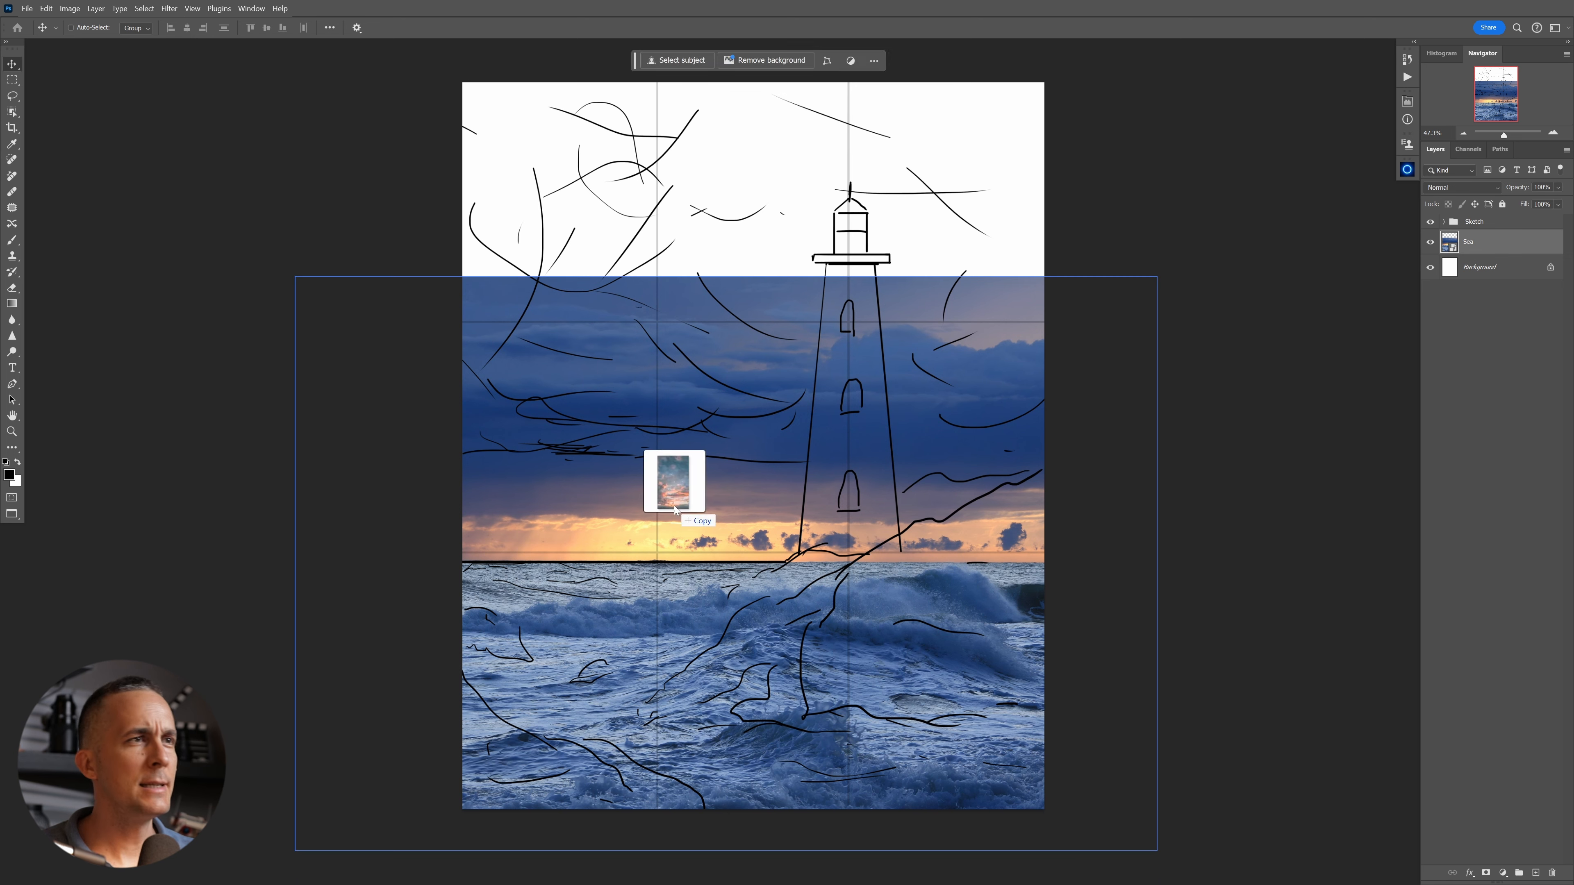
drag(668, 485, 670, 499)
drag(974, 437, 1046, 448)
key(Return)
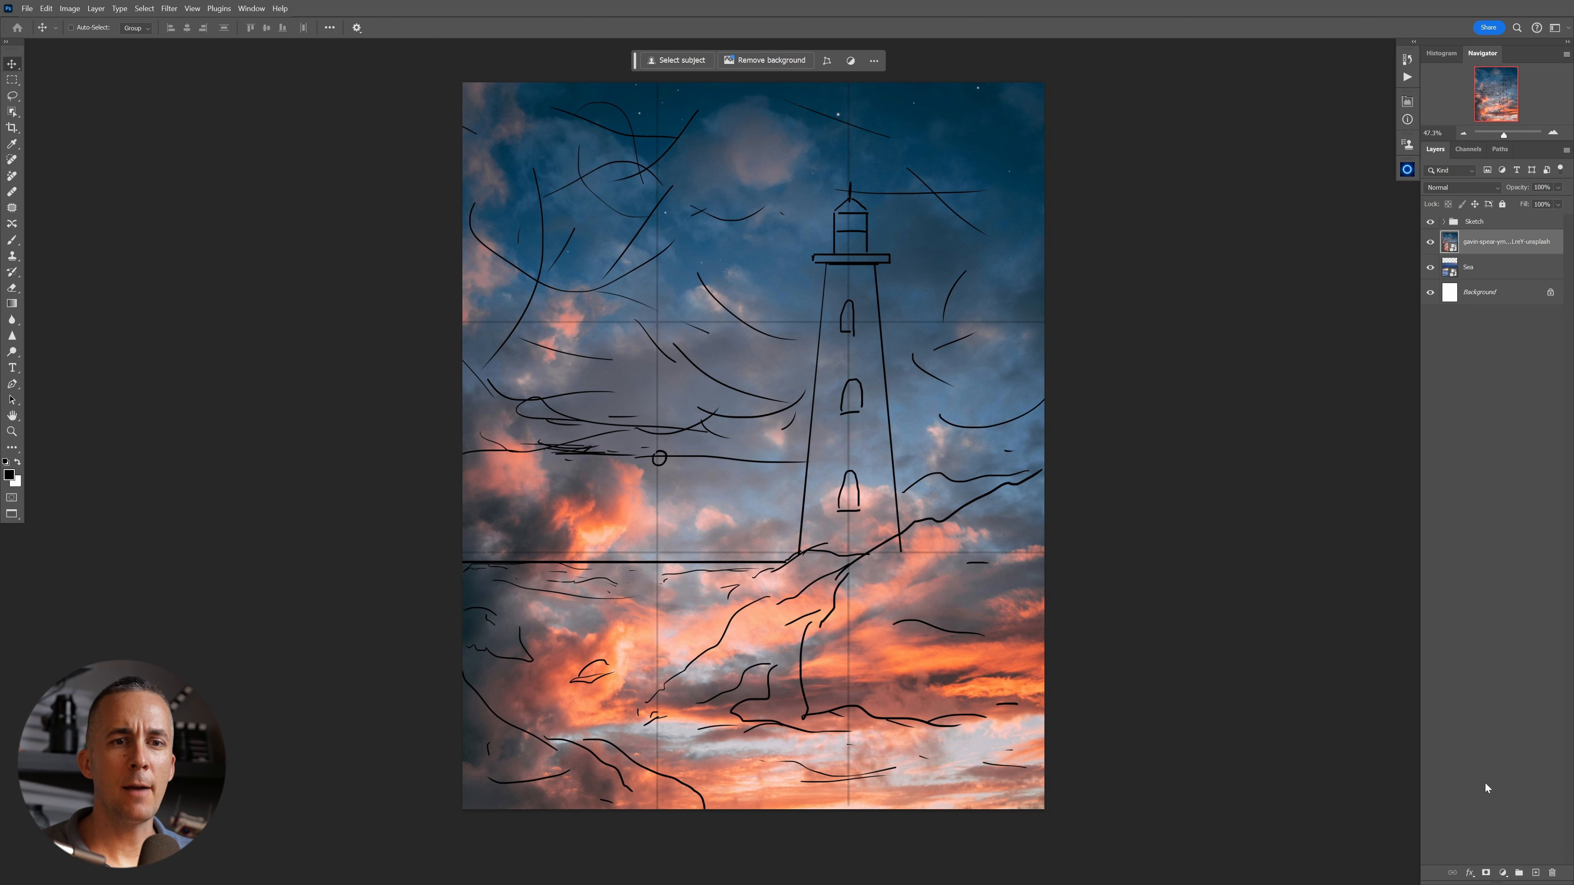
Add a black mask to the clouds photo and reveal its upper sky by painting white with a soft round brush at 100% opacity.
alt+click(1486, 873)
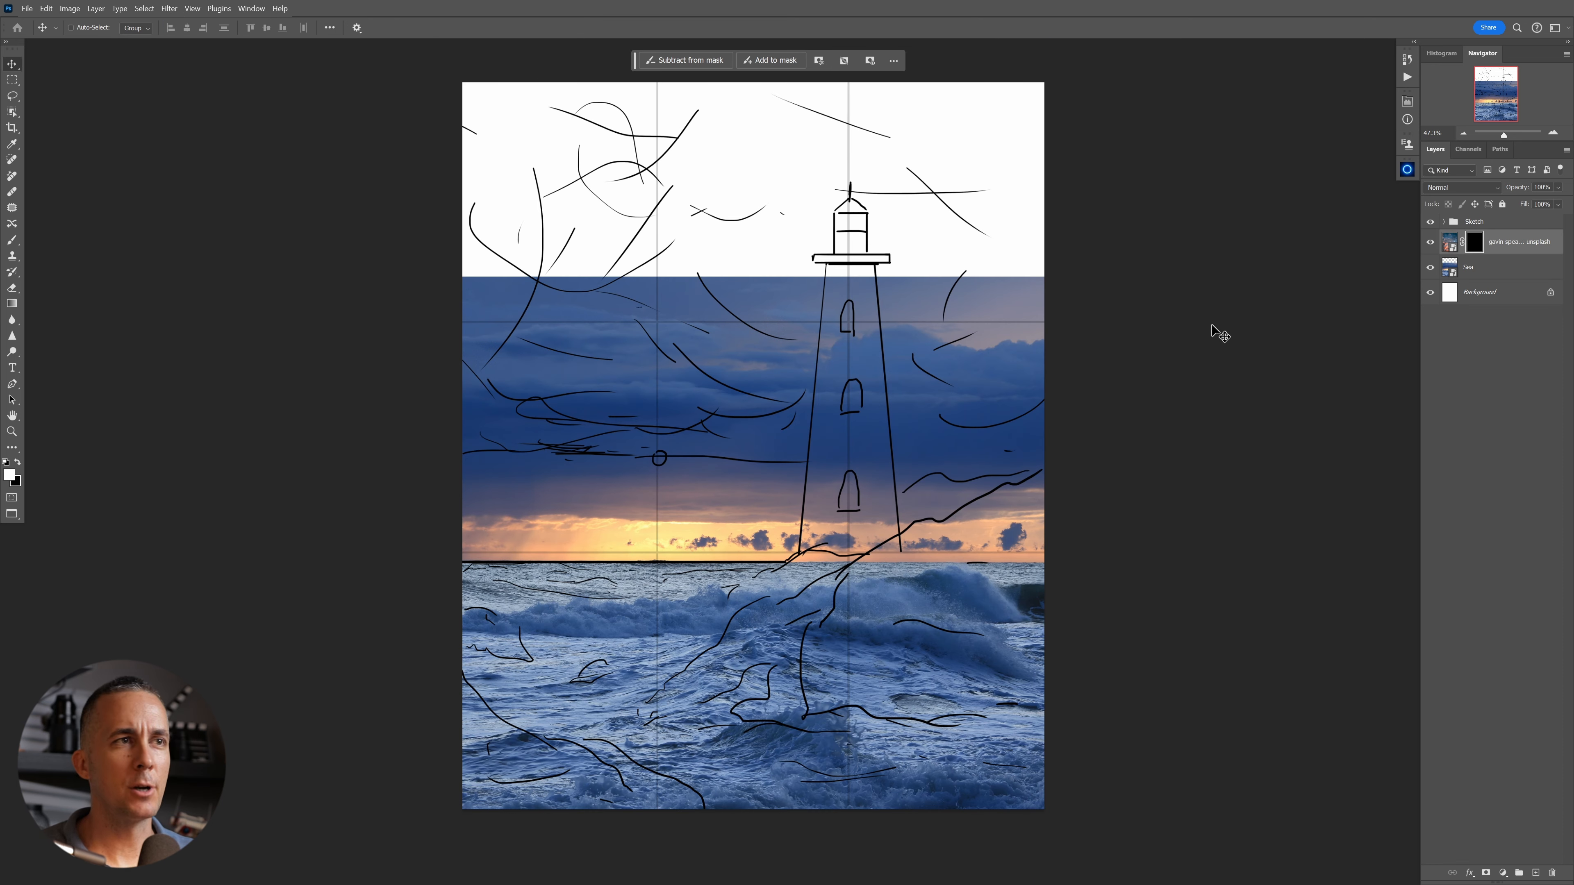
drag(780, 352, 780, 450)
key(b)
right_click(827, 303)
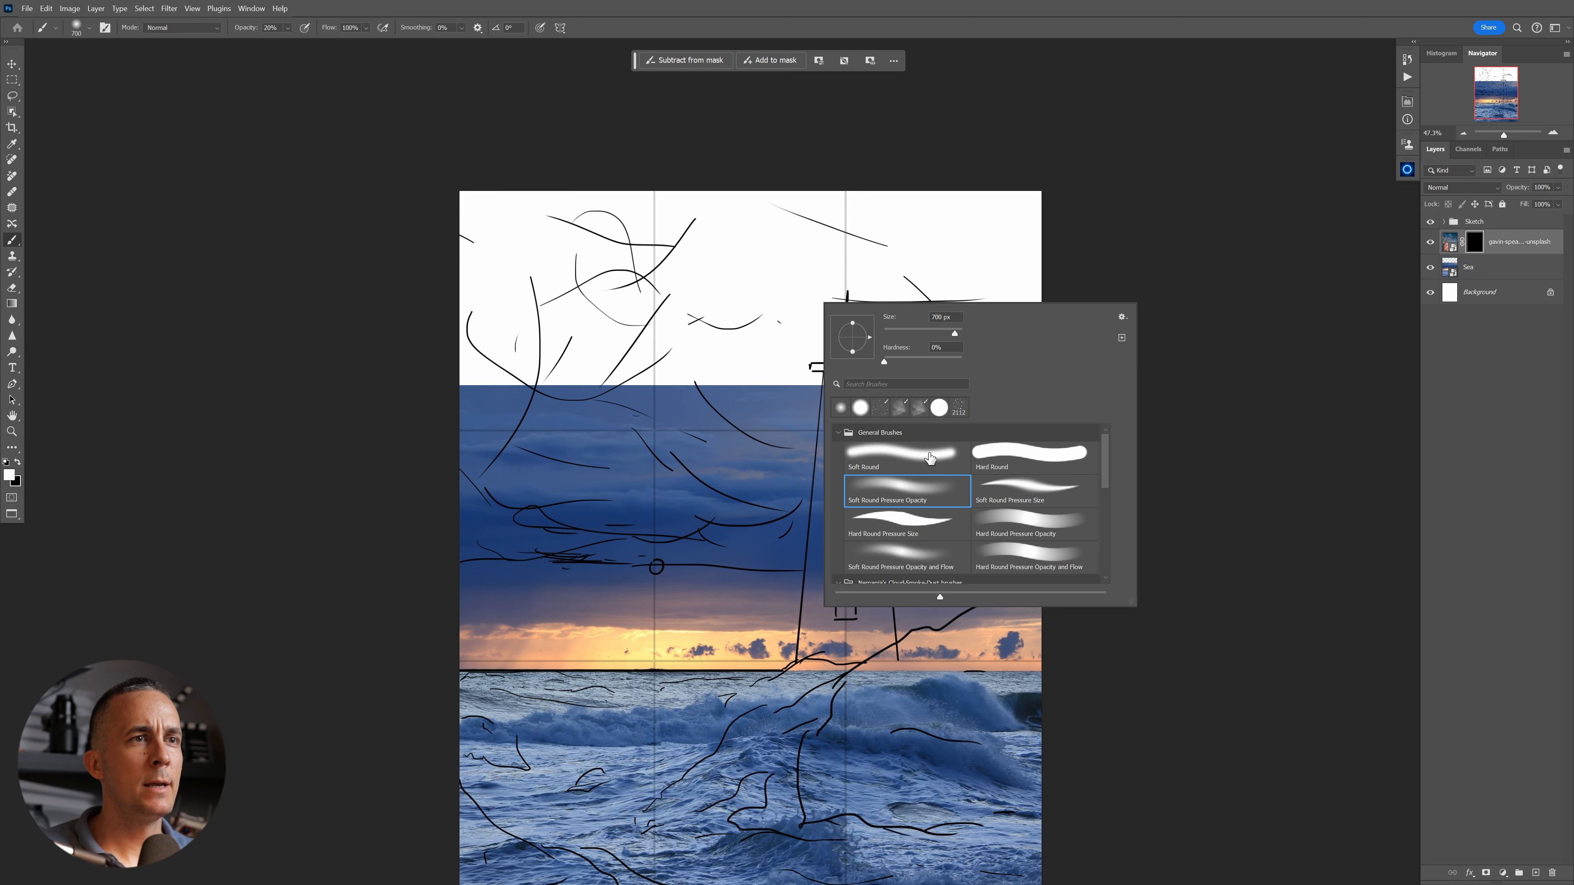
double_click(919, 484)
mouse_move(646, 257)
mouse_down()
mouse_move(675, 266)
mouse_move(463, 317)
mouse_move(616, 207)
mouse_move(451, 299)
mouse_move(597, 197)
mouse_move(432, 206)
mouse_move(508, 279)
mouse_move(539, 266)
mouse_move(562, 169)
mouse_move(651, 223)
mouse_move(1094, 207)
mouse_move(992, 298)
mouse_move(1103, 359)
mouse_move(650, 366)
mouse_move(1018, 376)
mouse_up()
key(0)
mouse_move(813, 370)
mouse_down()
mouse_move(527, 372)
mouse_move(510, 352)
mouse_move(447, 398)
mouse_move(857, 307)
mouse_up()
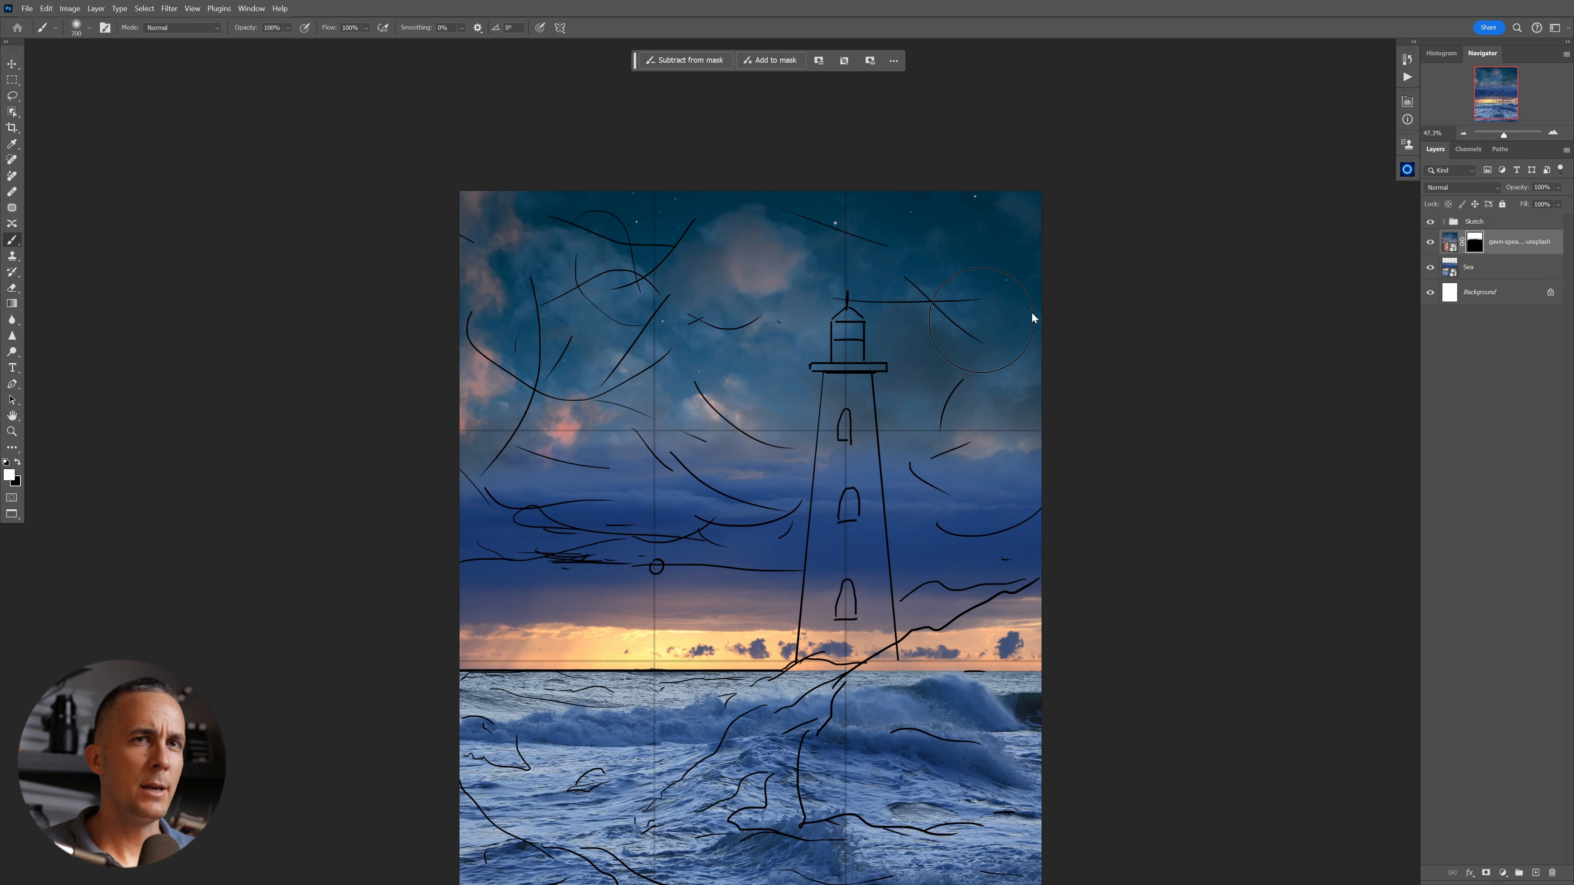
Hide the Sketch group and inspect the blend between the clouds and the sea photo.
click(1430, 221)
drag(844, 390, 854, 233)
scroll(884, 260, down, 3)
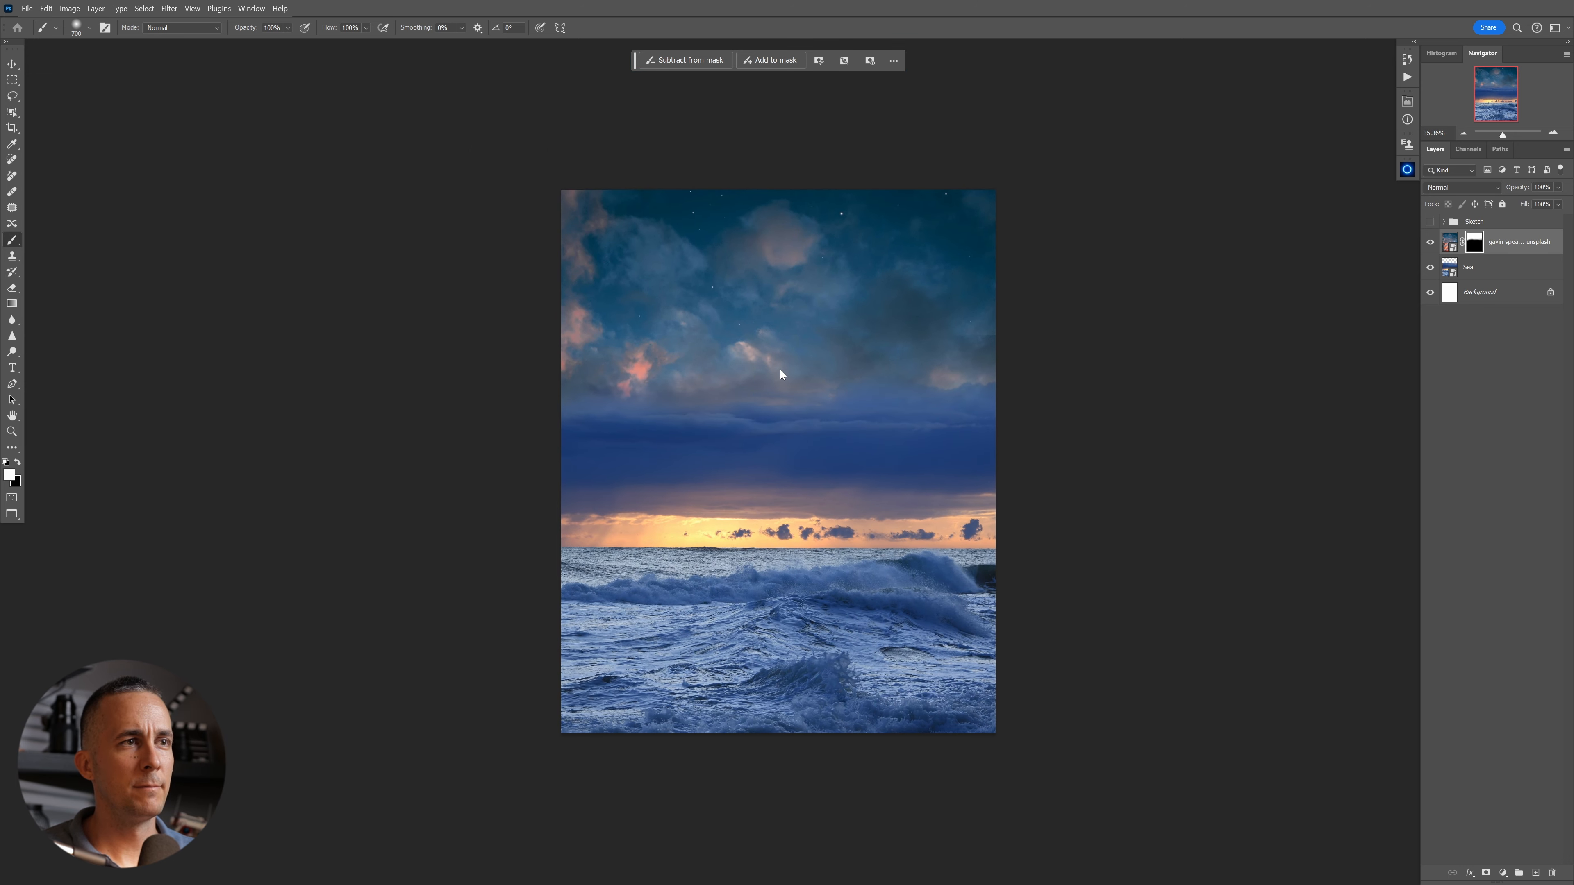
scroll(867, 355, up, 1)
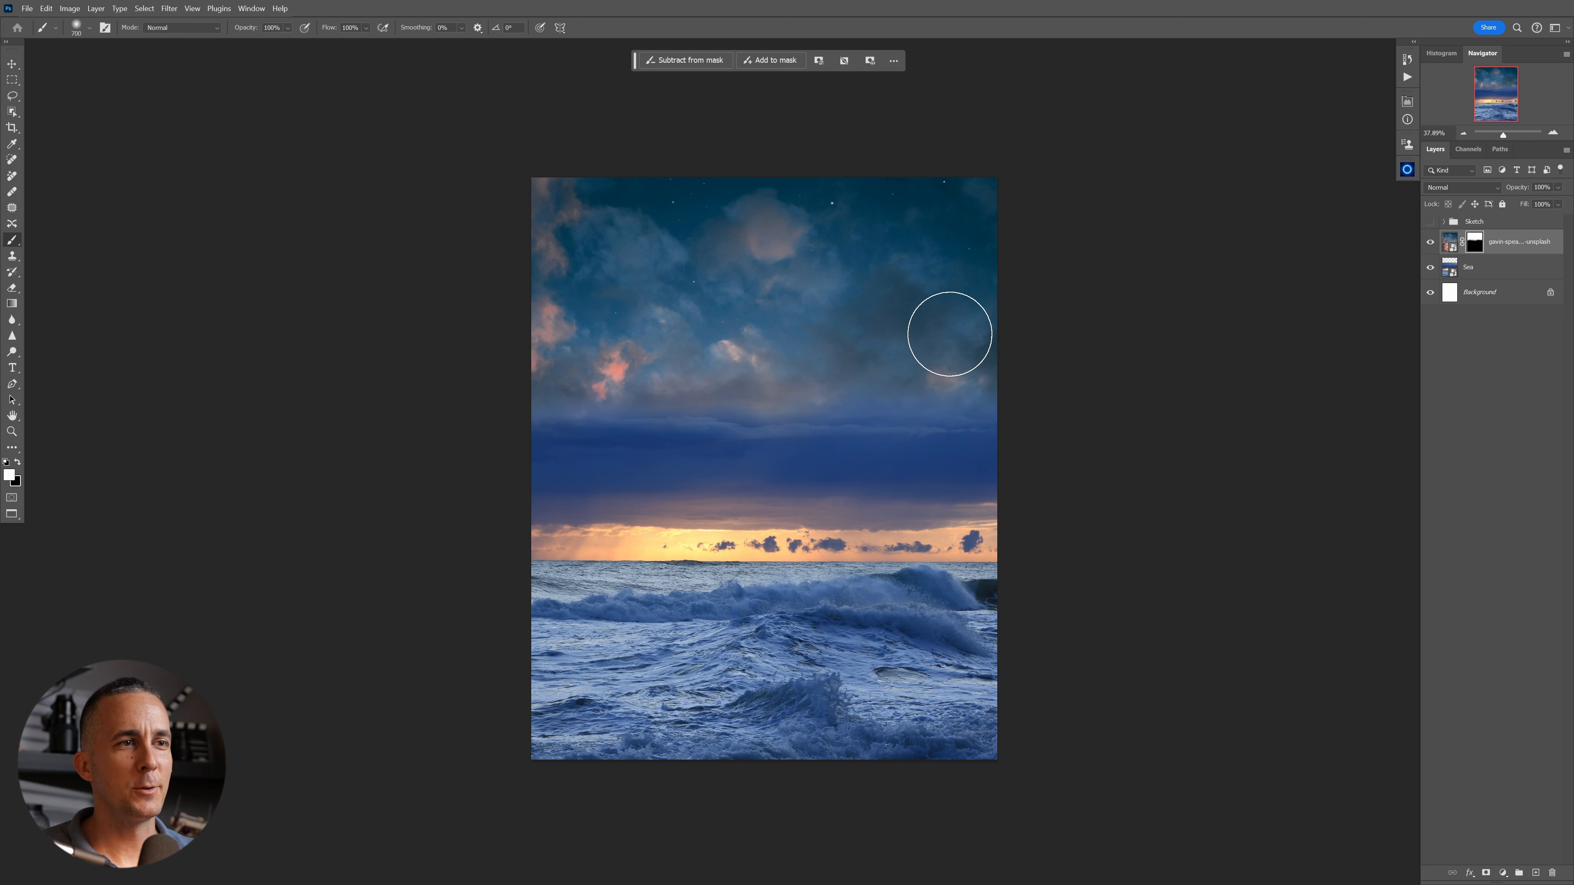
Add a Color Balance adjustment layer clipped to the clouds photo.
click(1504, 874)
click(1532, 762)
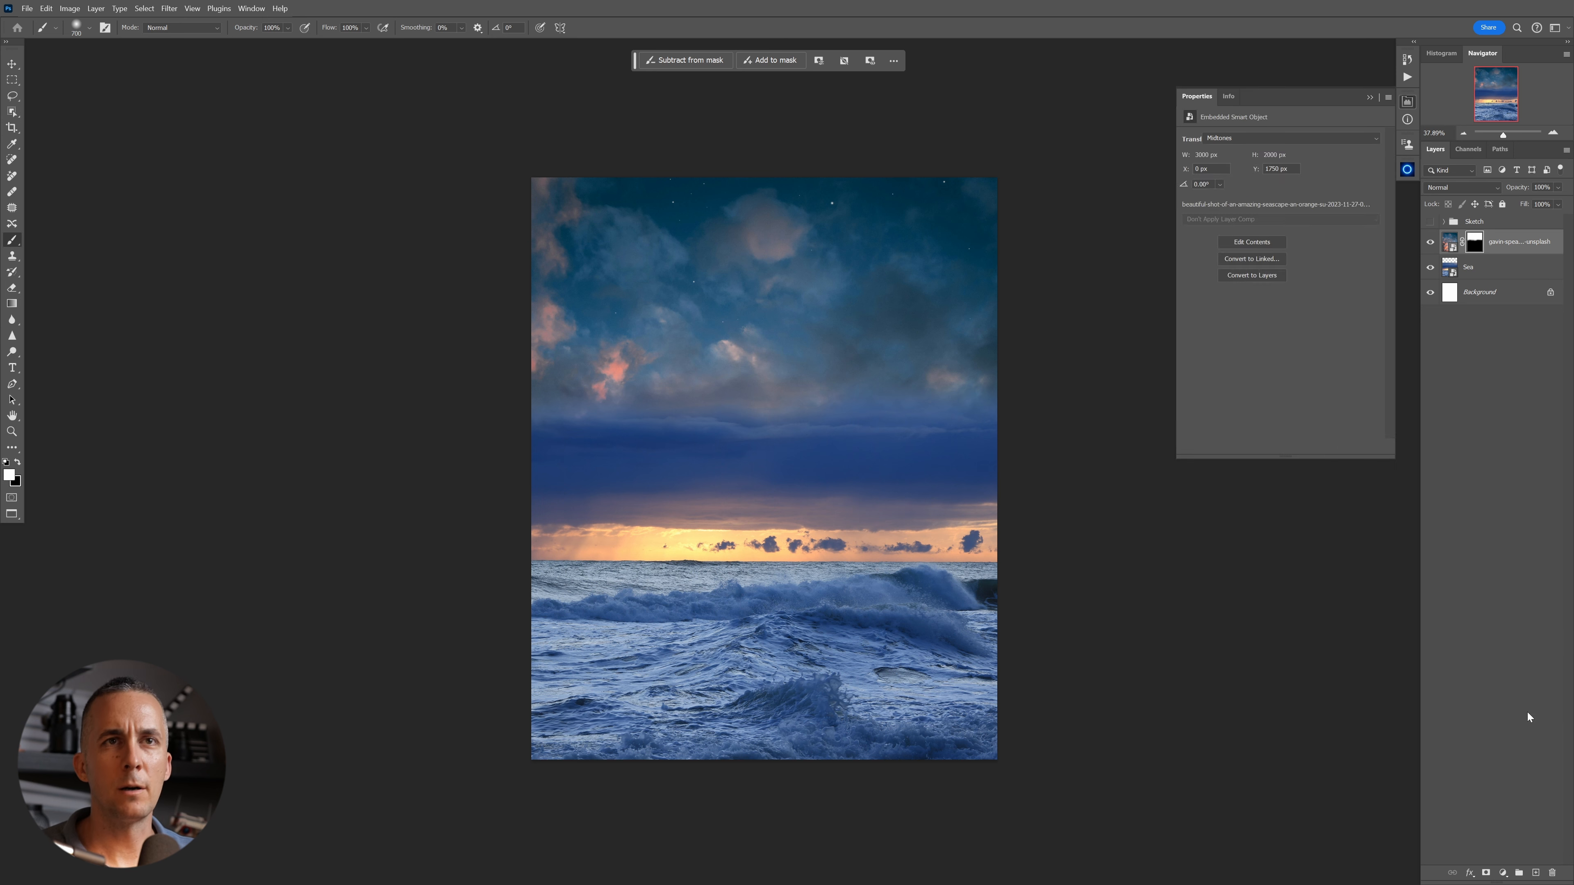
click(1301, 448)
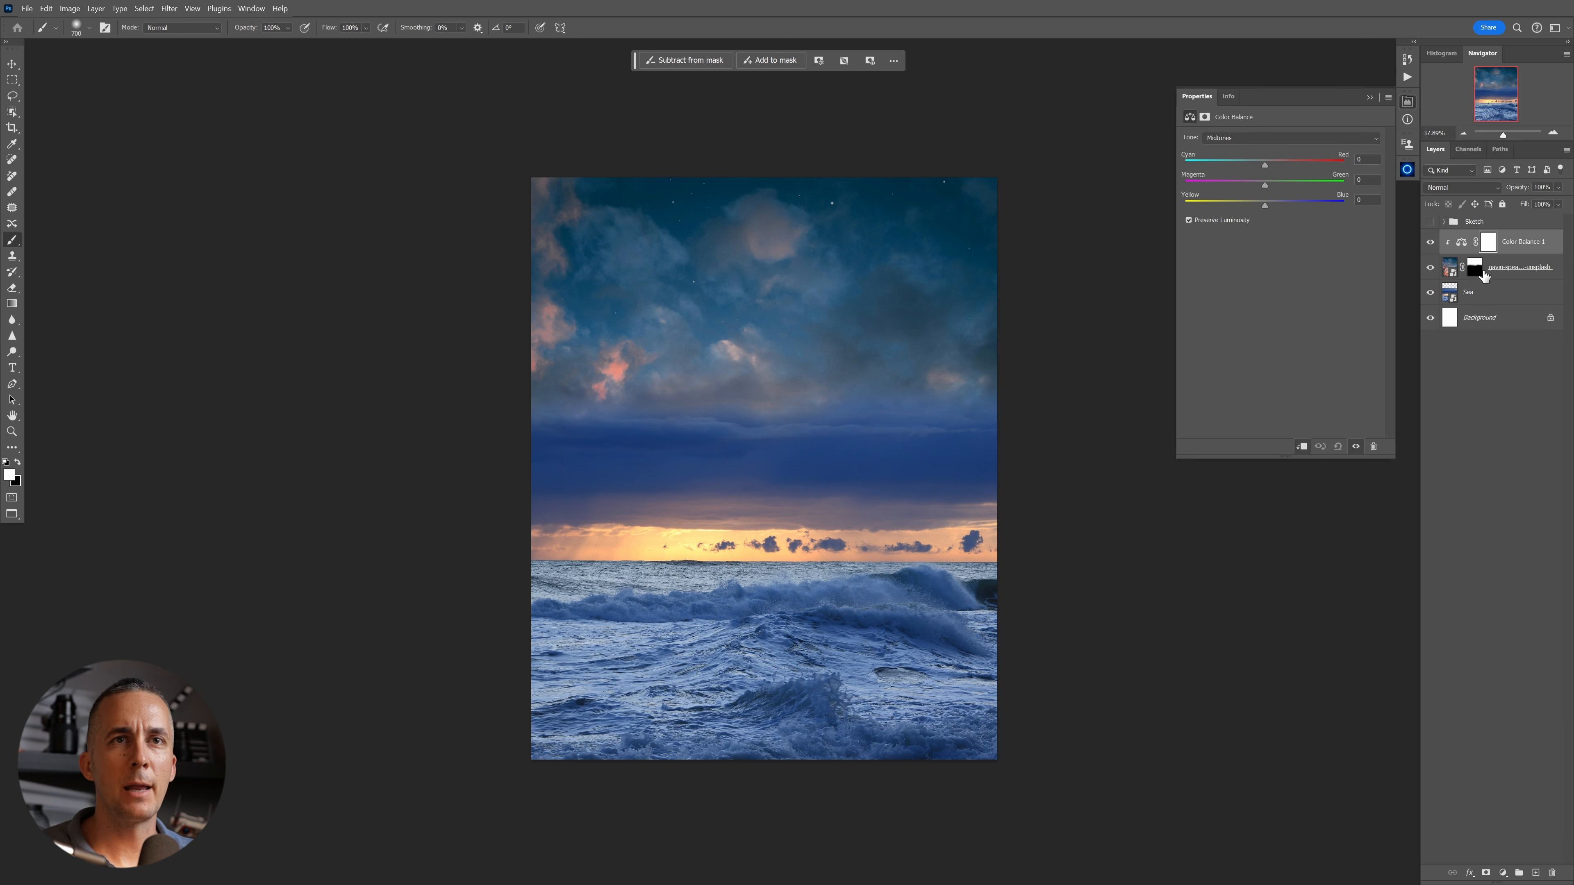
Rename the clouds photo layer as Clouds and set its Color Balance midtones to Cyan-Red -12, Magenta-Green -10 and Yellow-Blue shifted toward blue.
double_click(1507, 267)
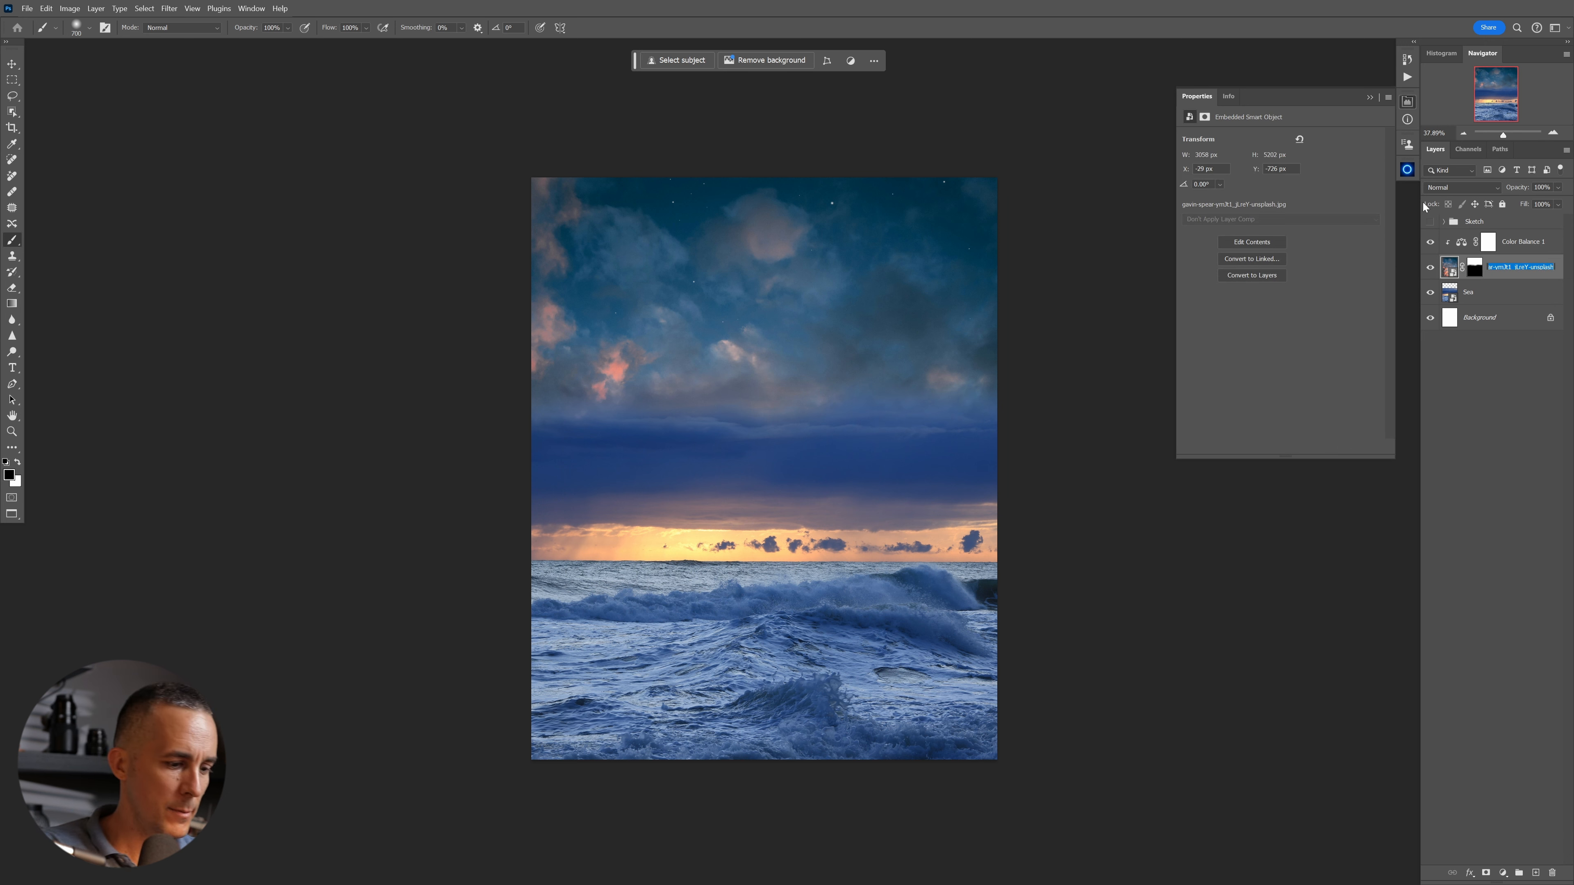
click(1499, 242)
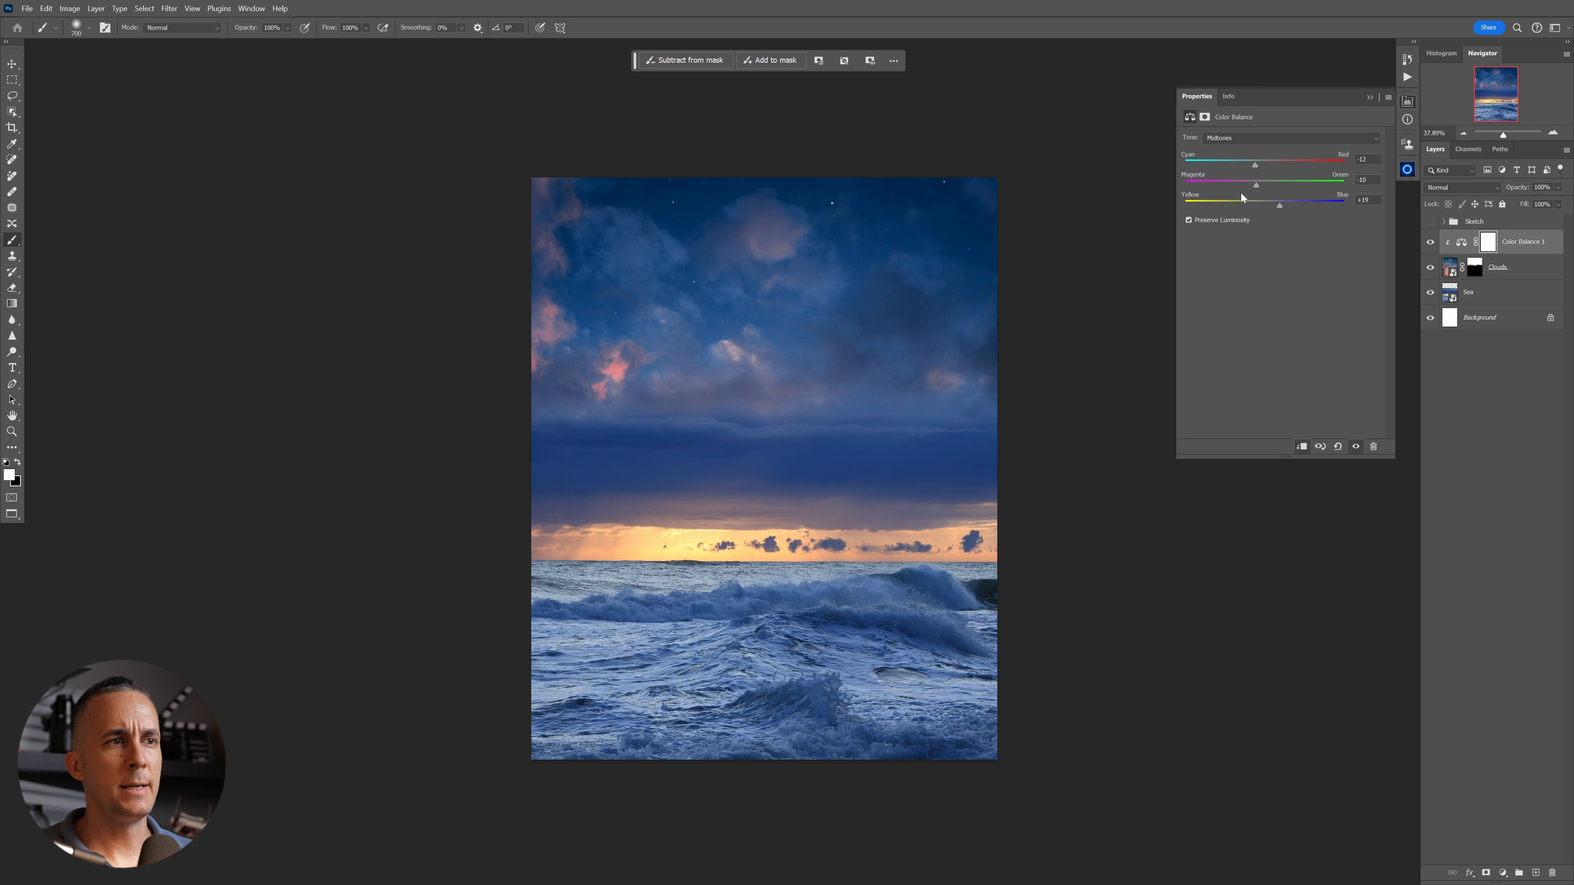
Create a new empty layer named Sun directly above the Sea layer.
click(1453, 302)
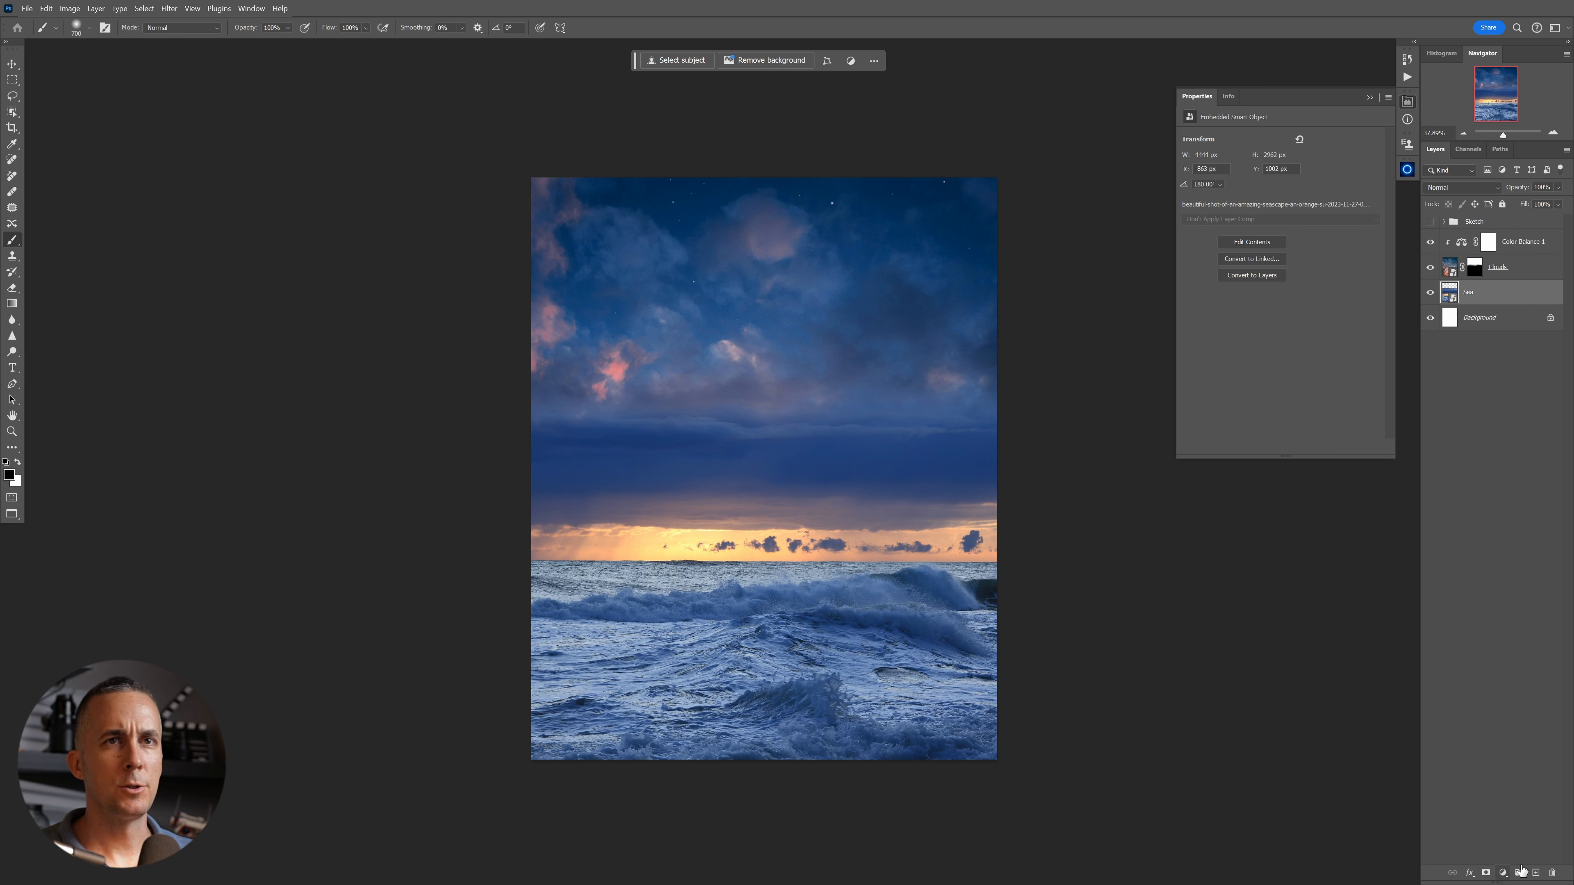
click(1537, 874)
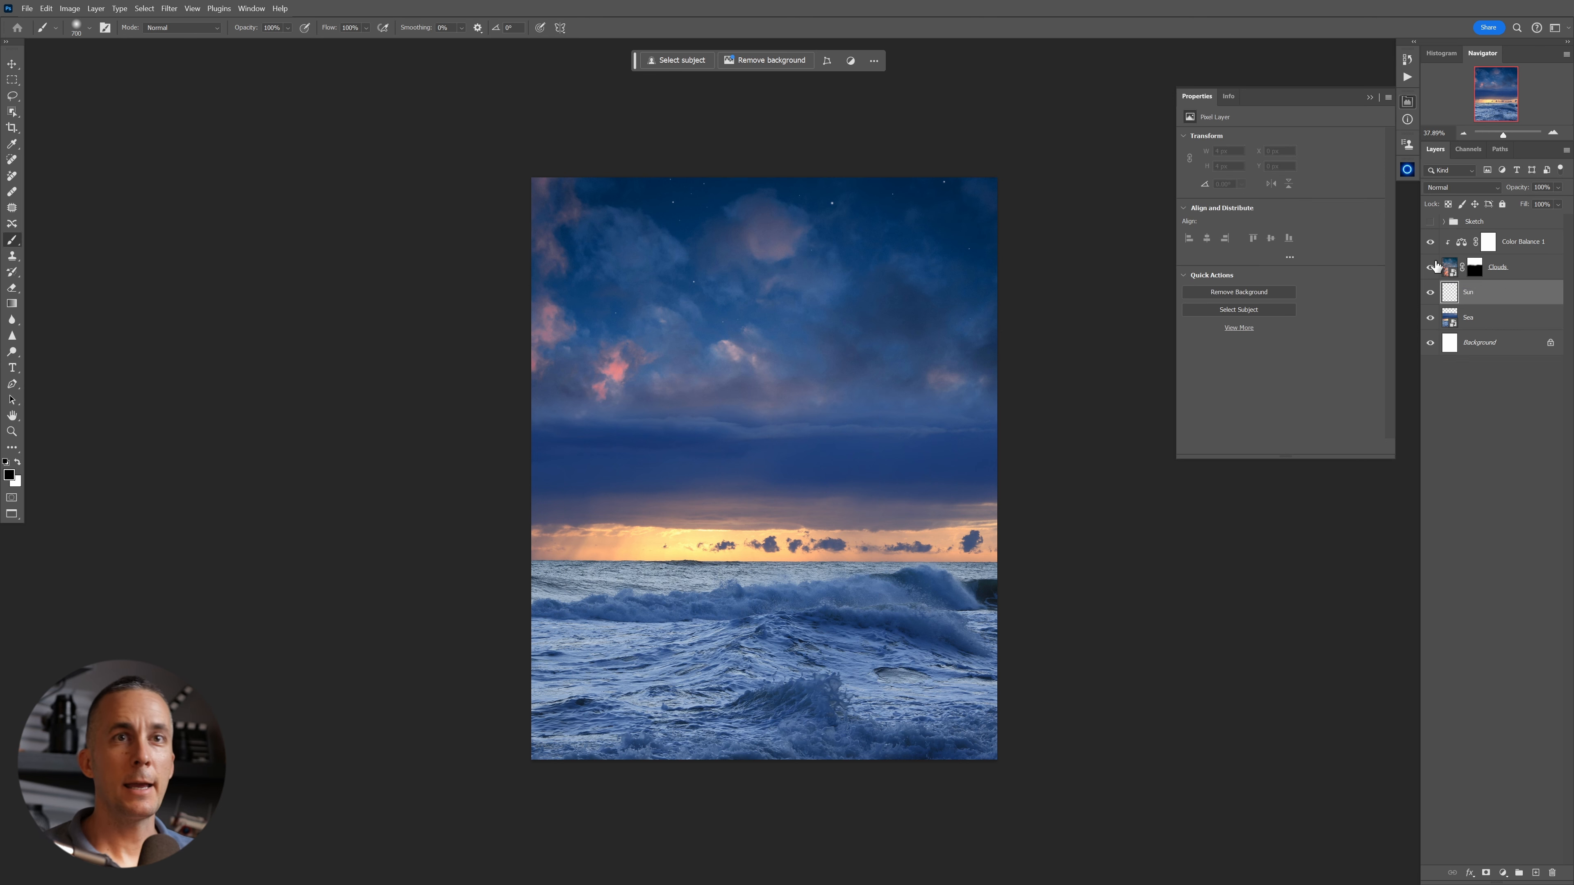
drag(693, 560, 735, 552)
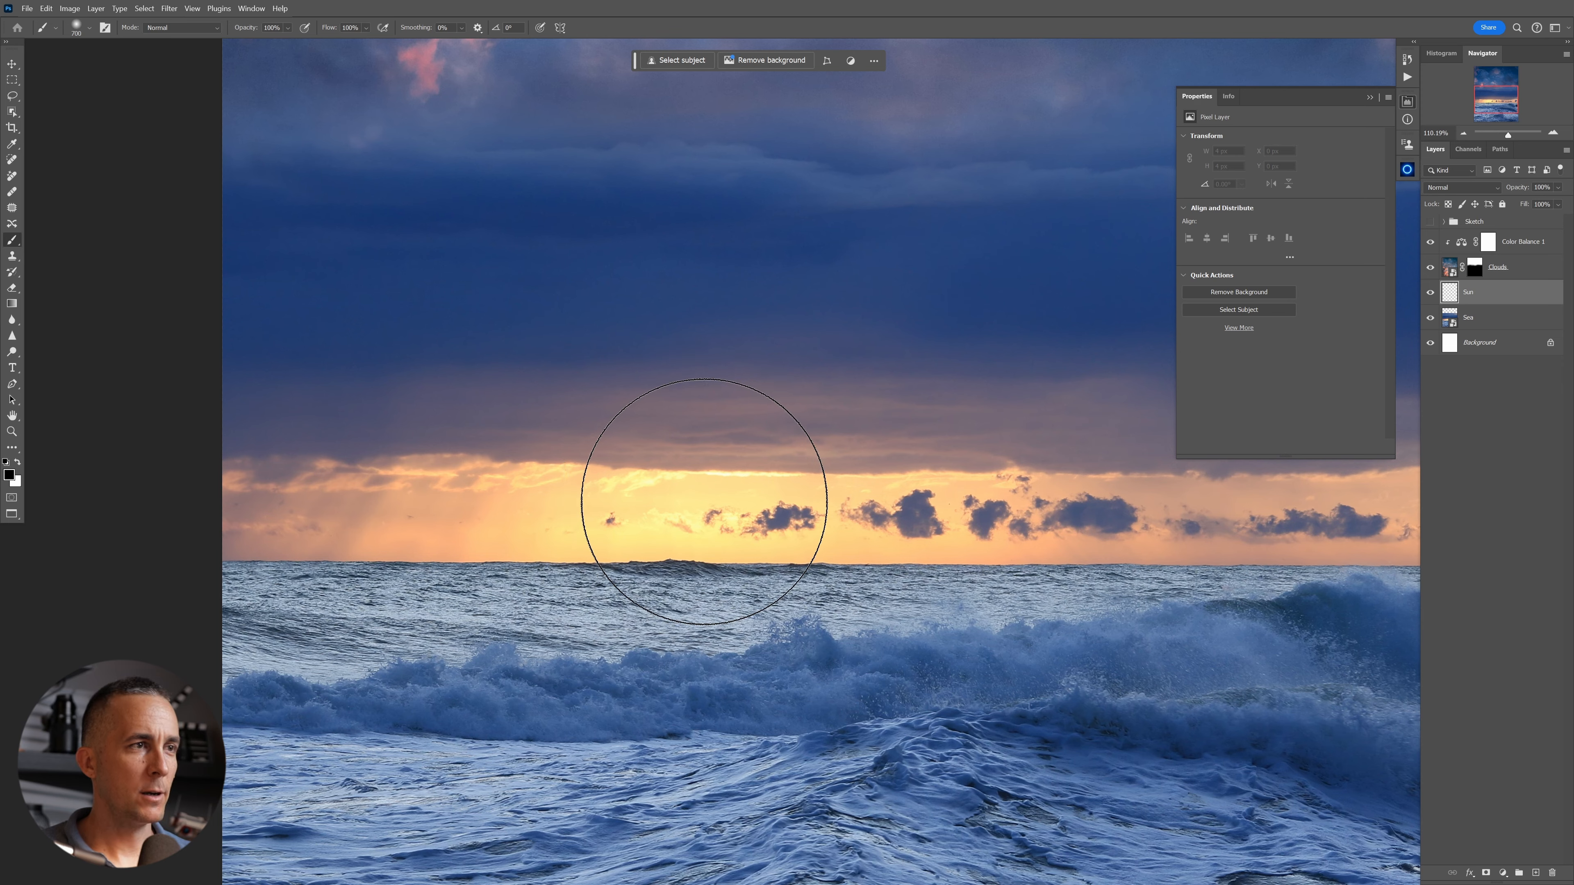
Paint a soft white sun glow about 137 px wide along the upper edge of the bright band above the horizon, using a much smaller brush.
scroll(698, 512, down, 1)
key(x)
scroll(694, 513, down, 4)
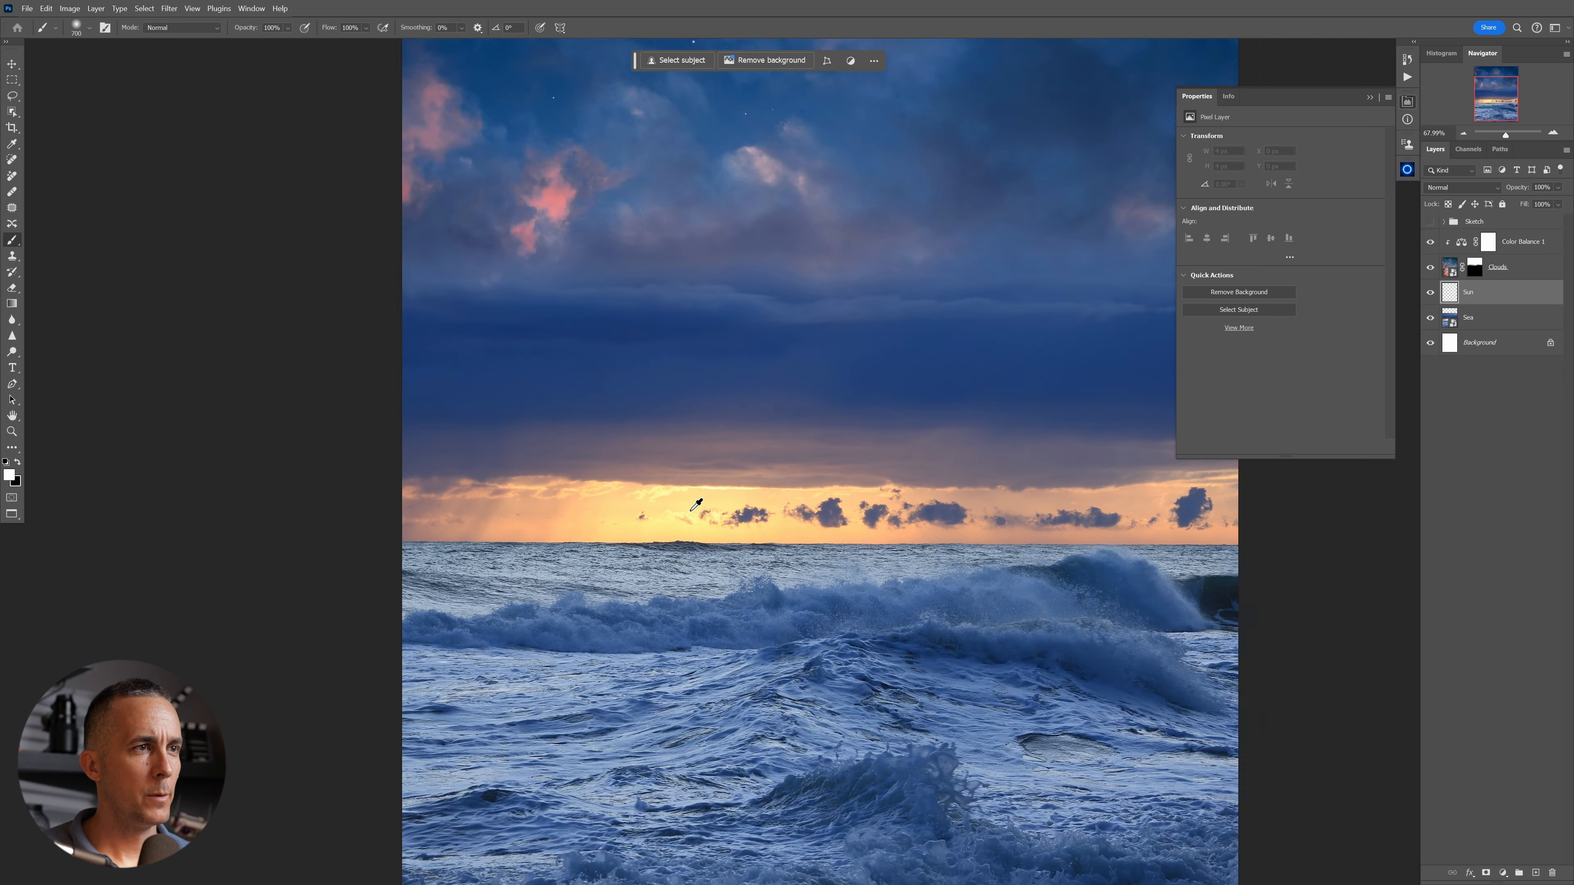
scroll(692, 512, up, 3)
key(bracketleft)
key(bracketleft)
key(bracketleft)
key(bracketleft)
key(bracketleft)
key(bracketleft)
key(bracketleft)
key(bracketleft)
key(bracketleft)
key(bracketleft)
key(bracketleft)
key(bracketleft)
key(bracketleft)
key(bracketleft)
key(bracketleft)
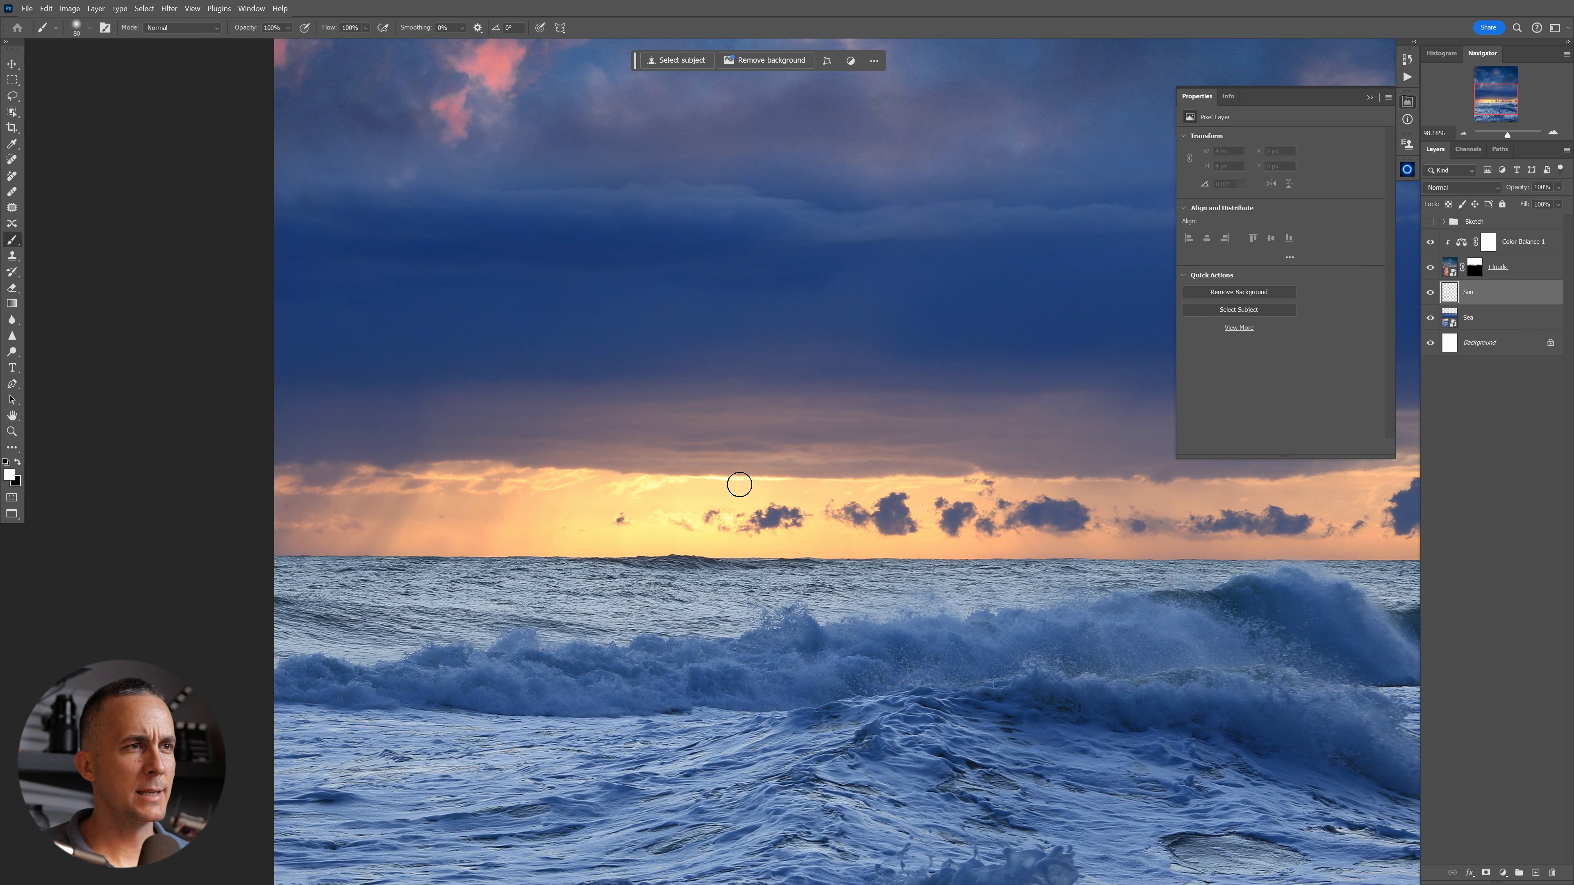
scroll(739, 487, up, 2)
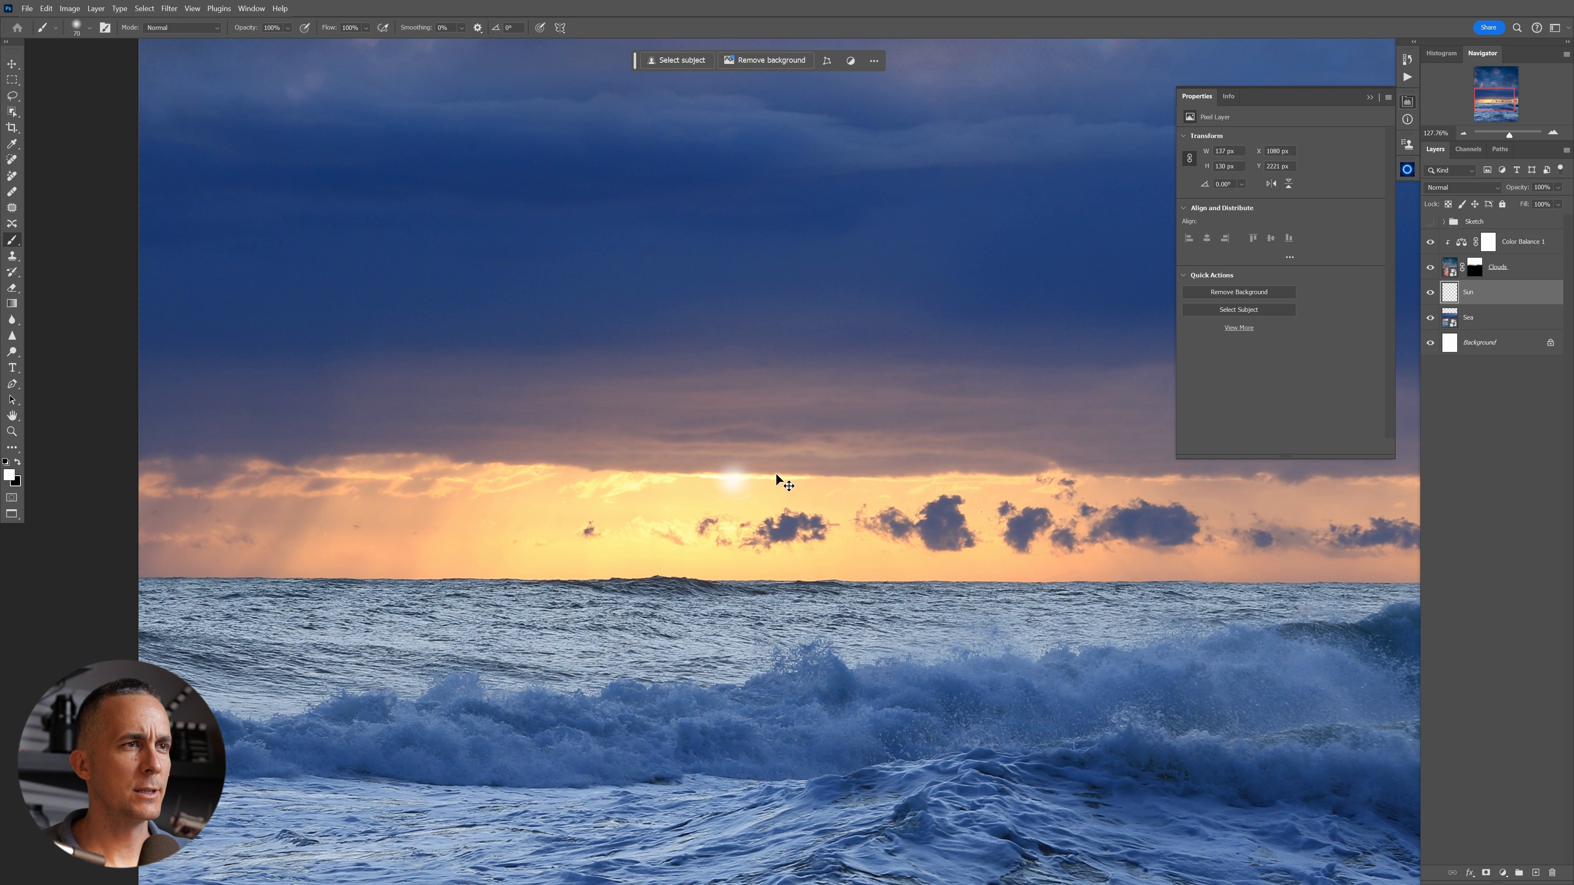
Set the brush hardness to 65% and stamp a solid white sun disc over the soft glow.
right_click(743, 476)
click(859, 533)
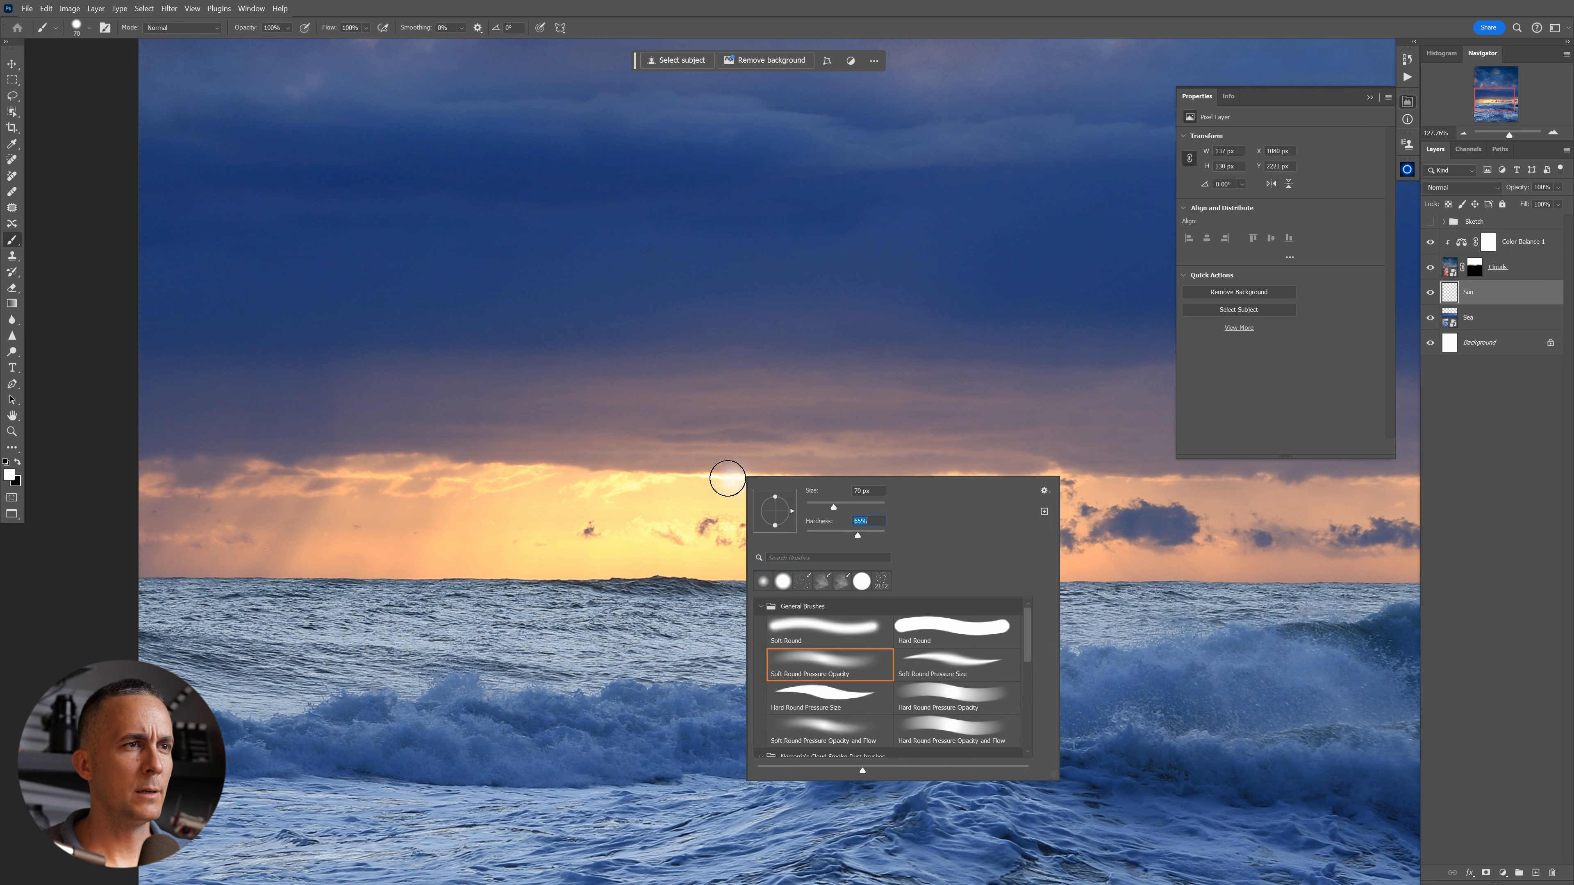
click(735, 483)
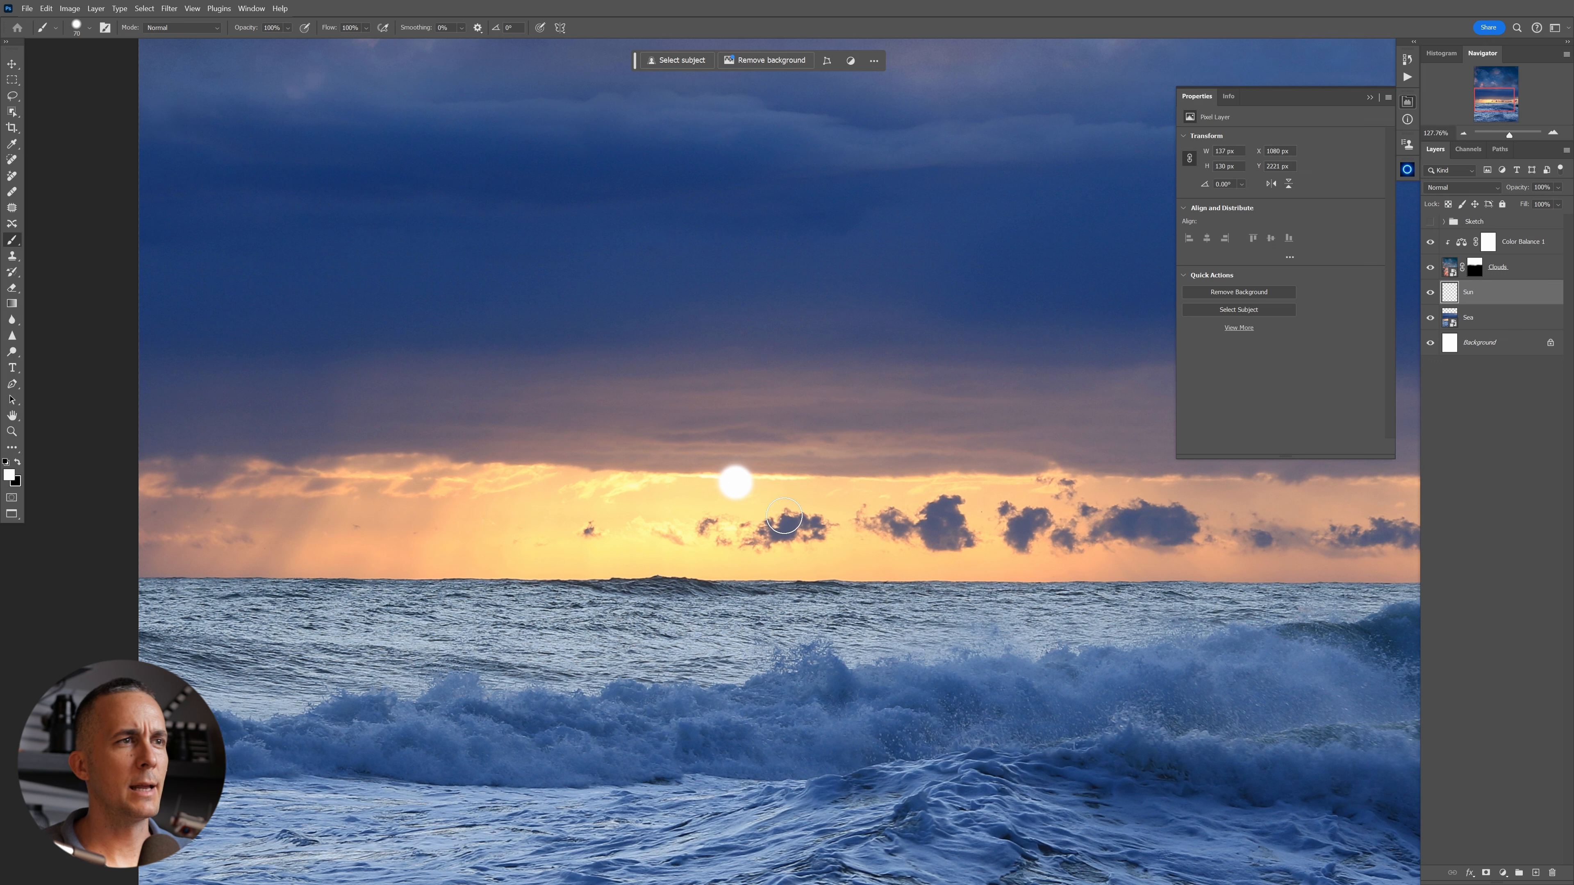
Add a layer mask to the Sun layer and mask out the part of the disc overlapping the dark cloud with black.
click(1487, 873)
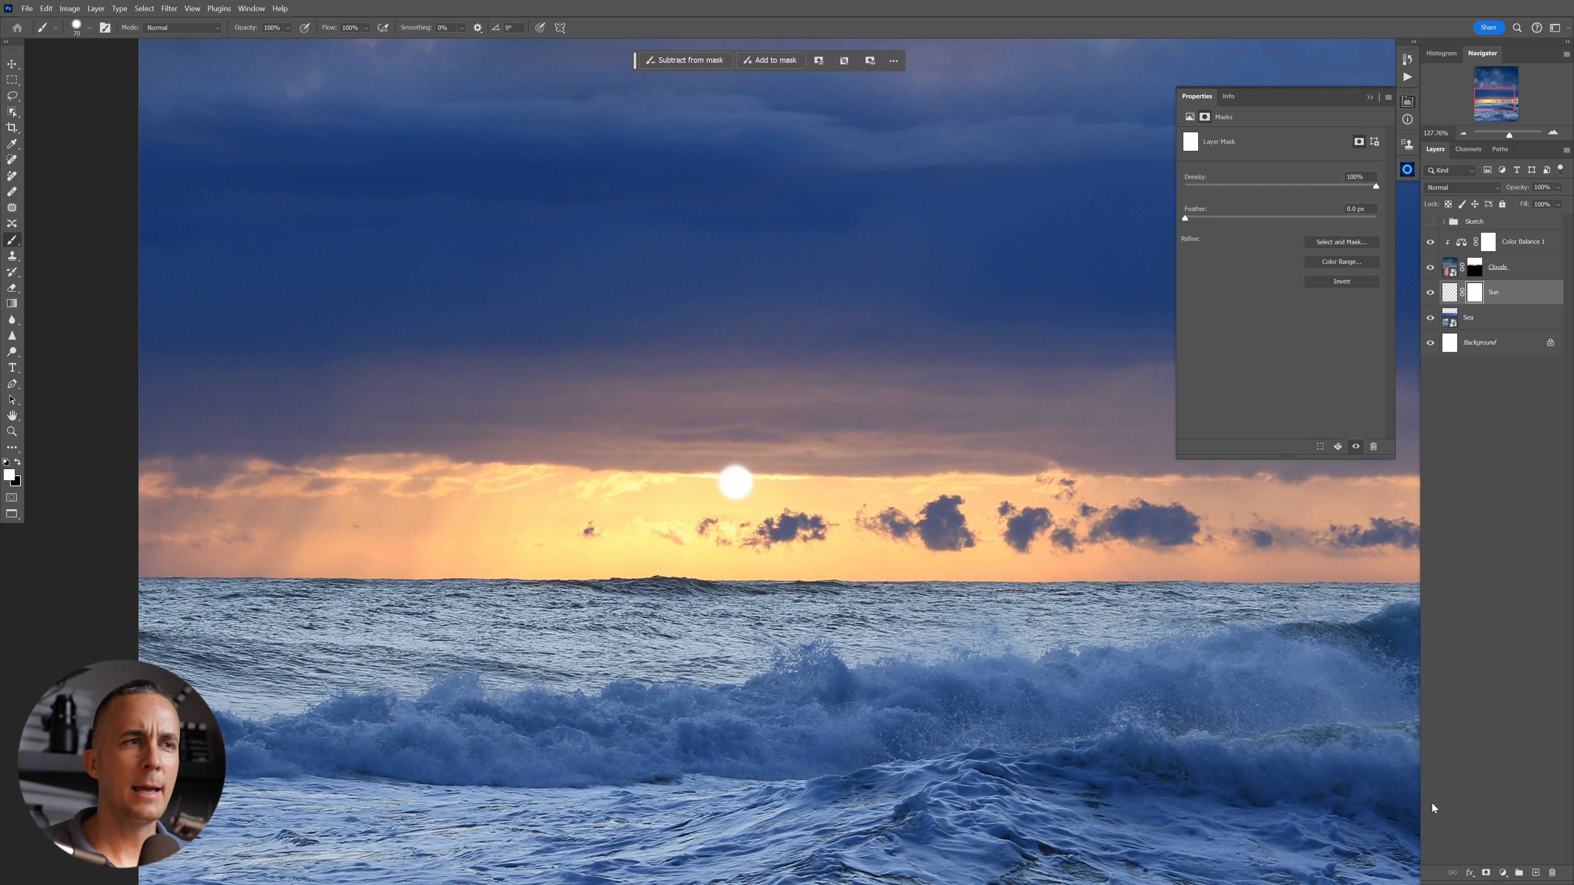
key(x)
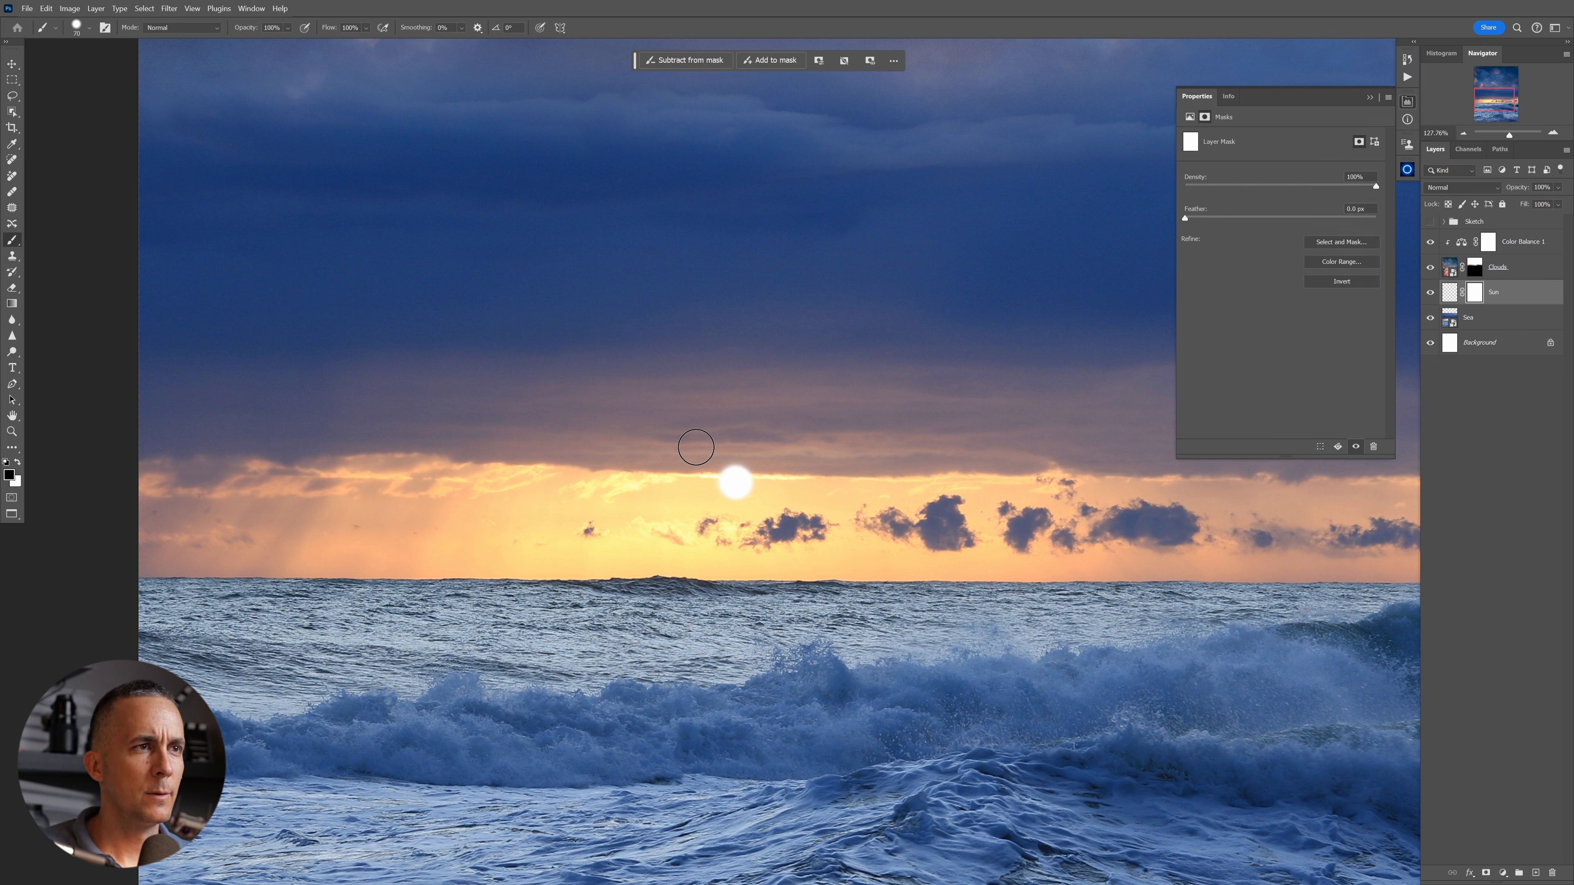
scroll(738, 453, up, 5)
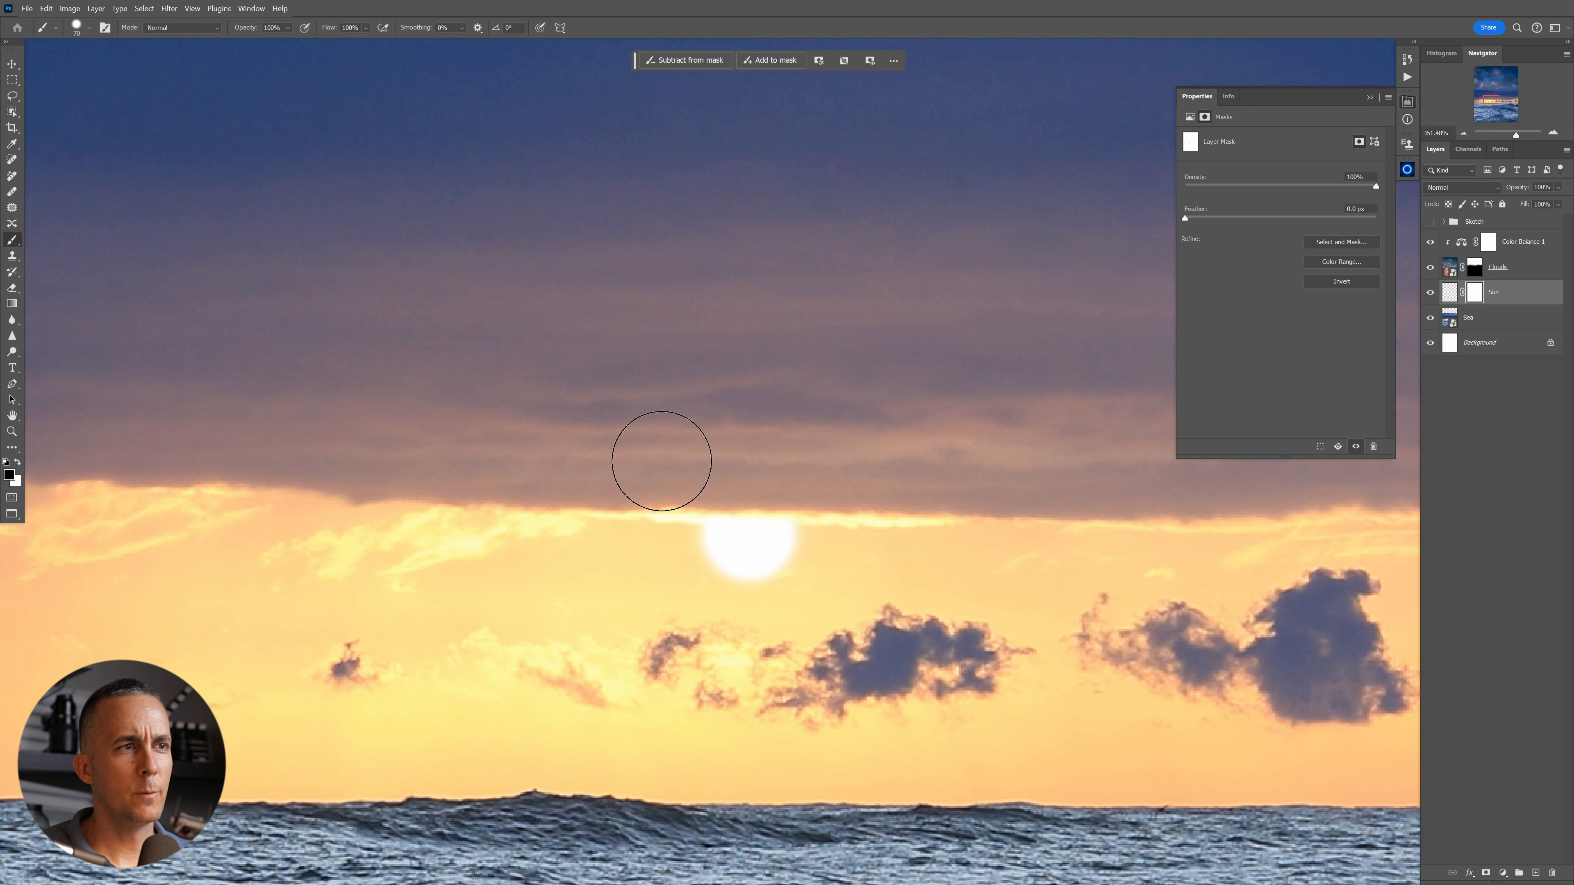
scroll(738, 471, down, 12)
scroll(737, 470, up, 2)
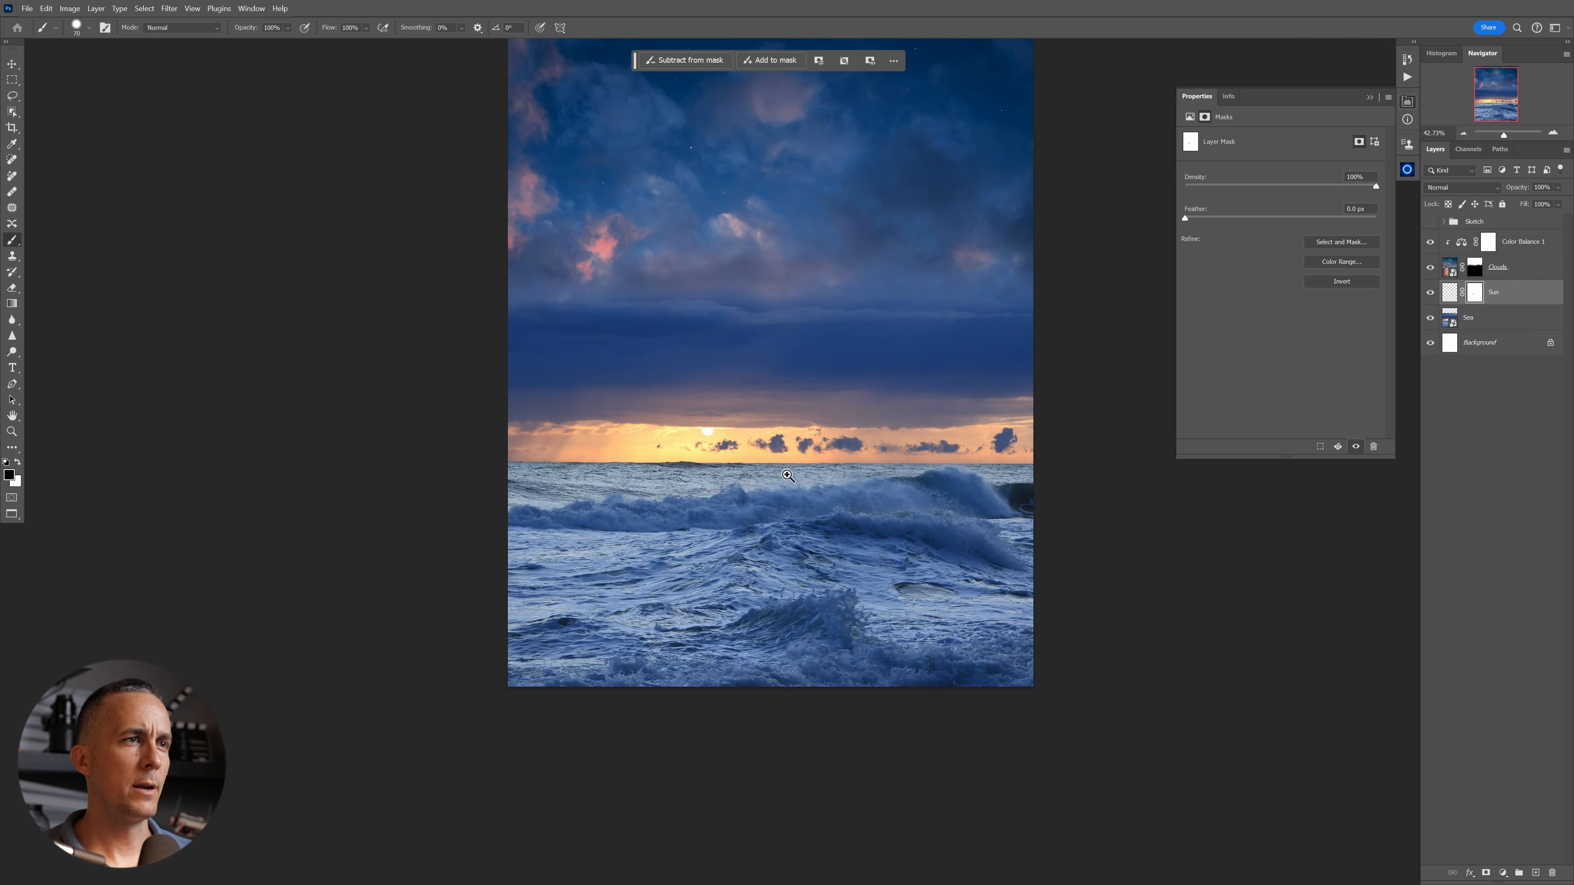
Unlink the Sun layer from its mask and enlarge the sun to about 229 px wide at the cloud edge.
click(1450, 292)
scroll(811, 462, up, 5)
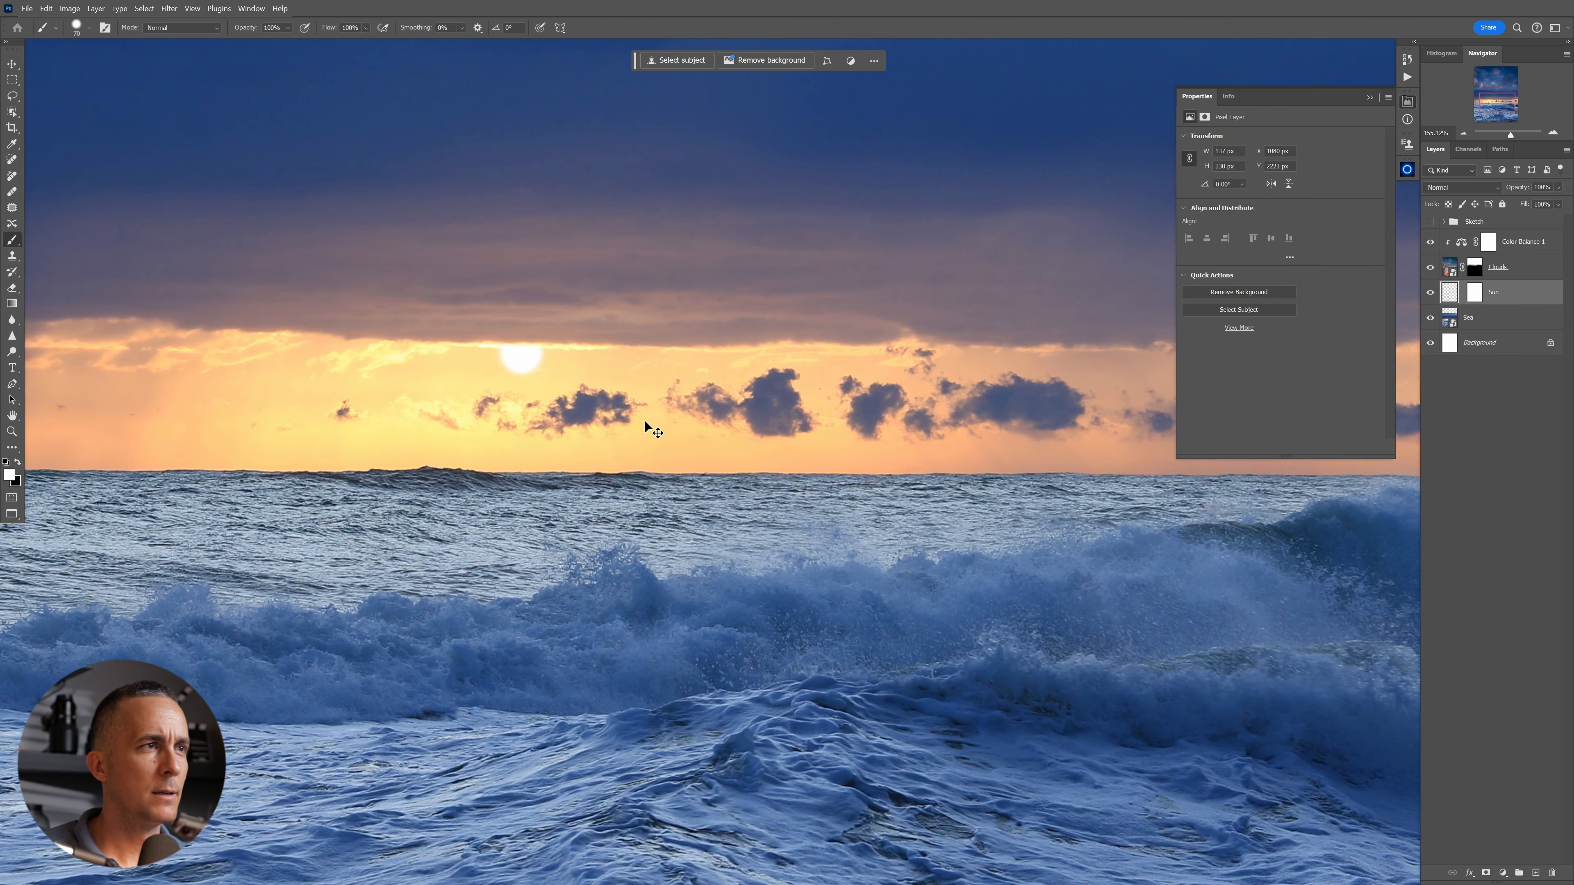
key(ctrl+t)
drag(570, 398, 600, 423)
key(Return)
key(b)
scroll(752, 367, down, 7)
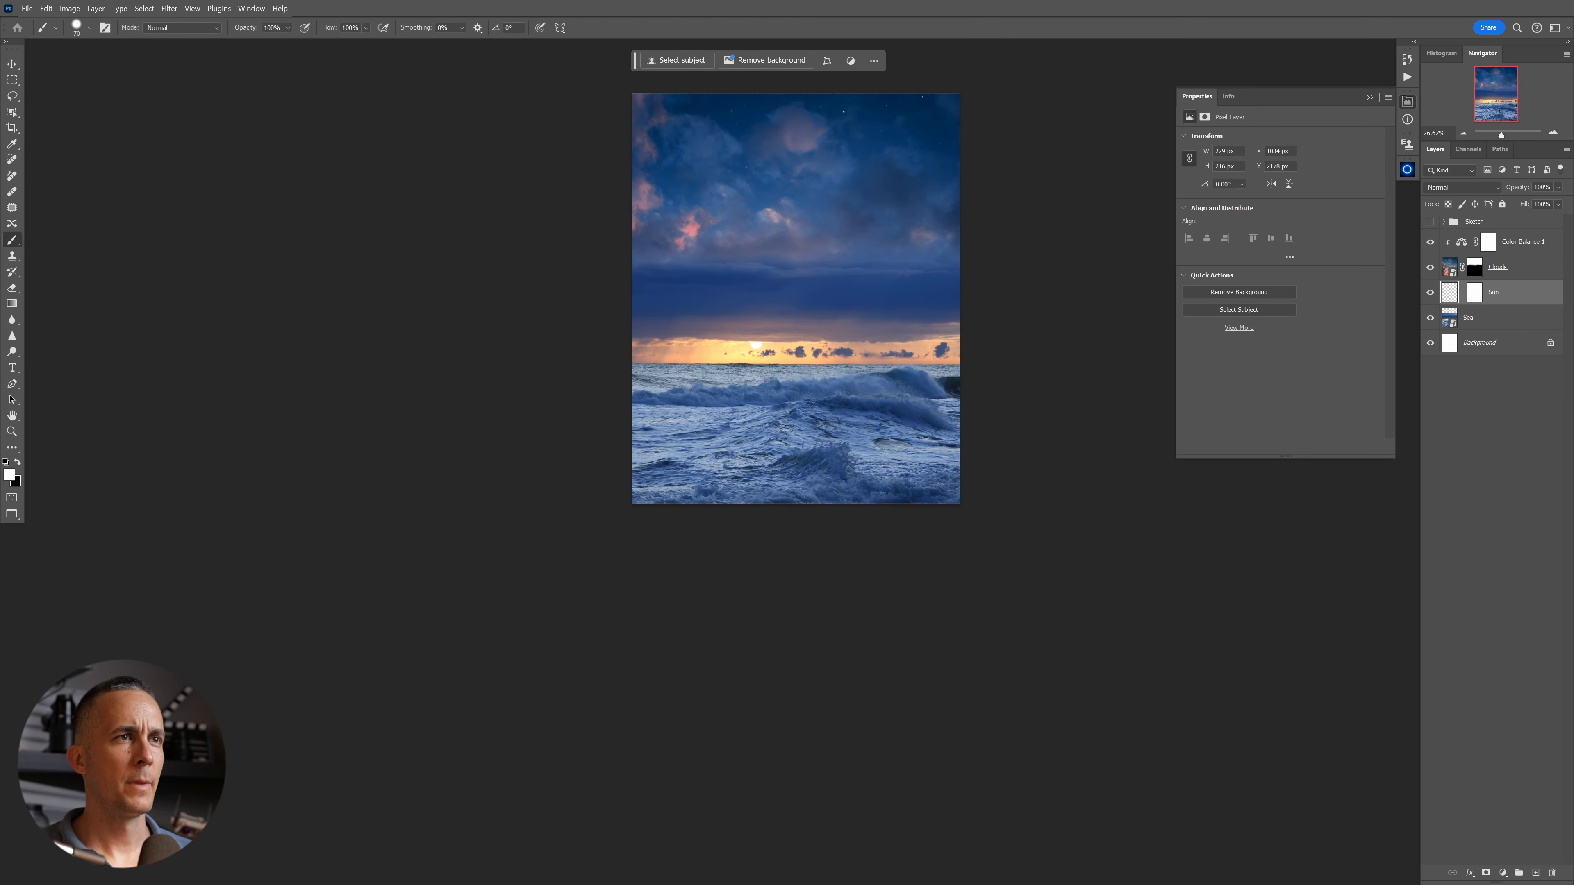
Transform the sun again, shrinking it to about 197 px wide and keeping it tucked under the cloud edge.
scroll(778, 351, up, 5)
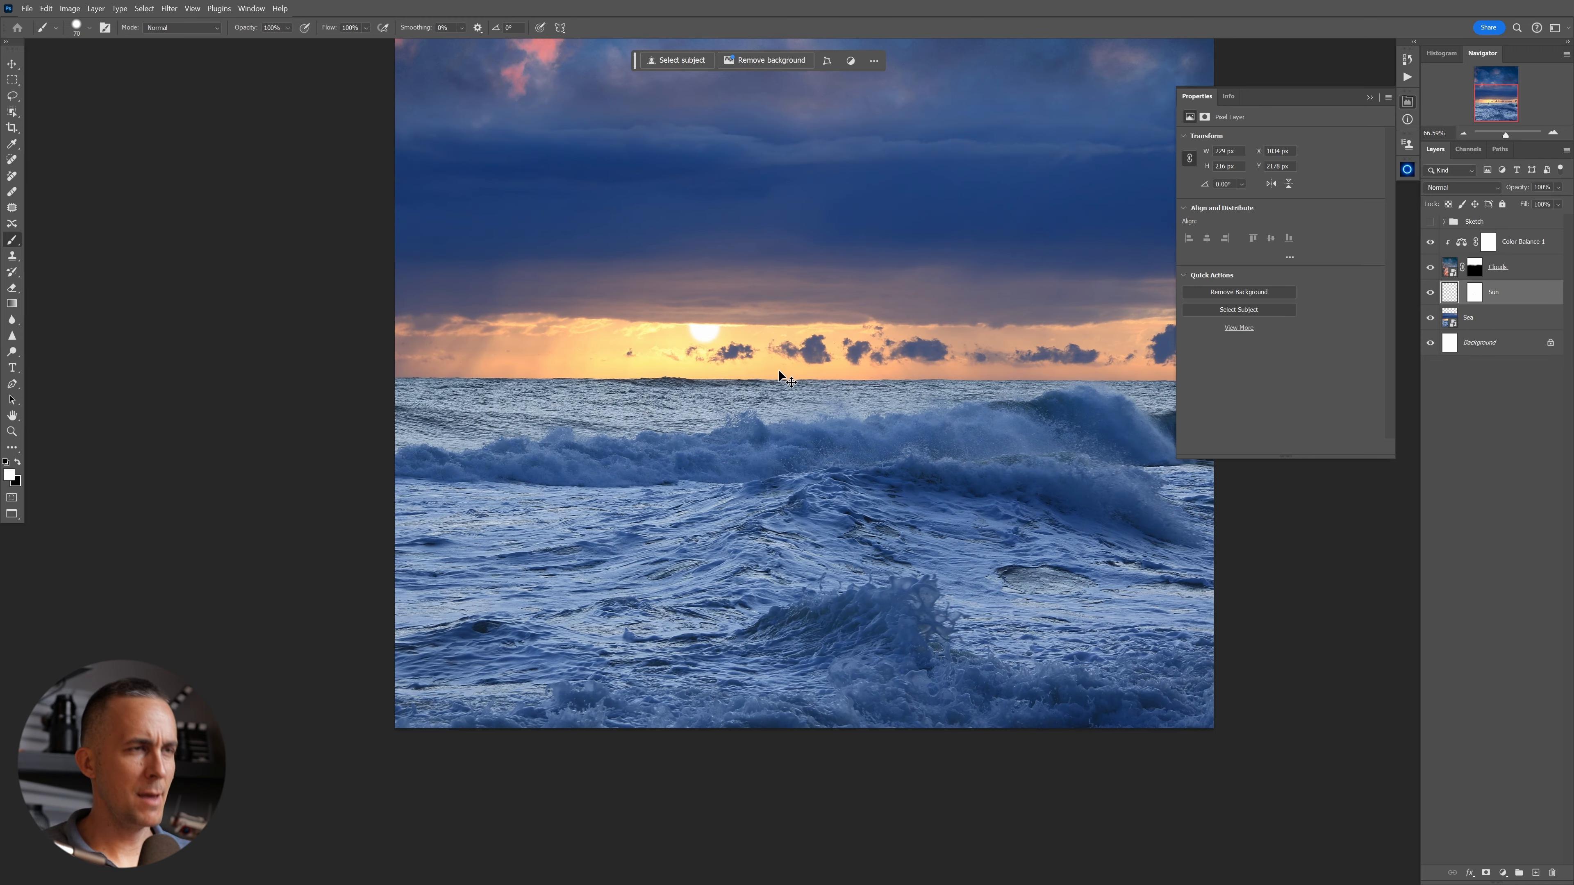
key(ctrl+t)
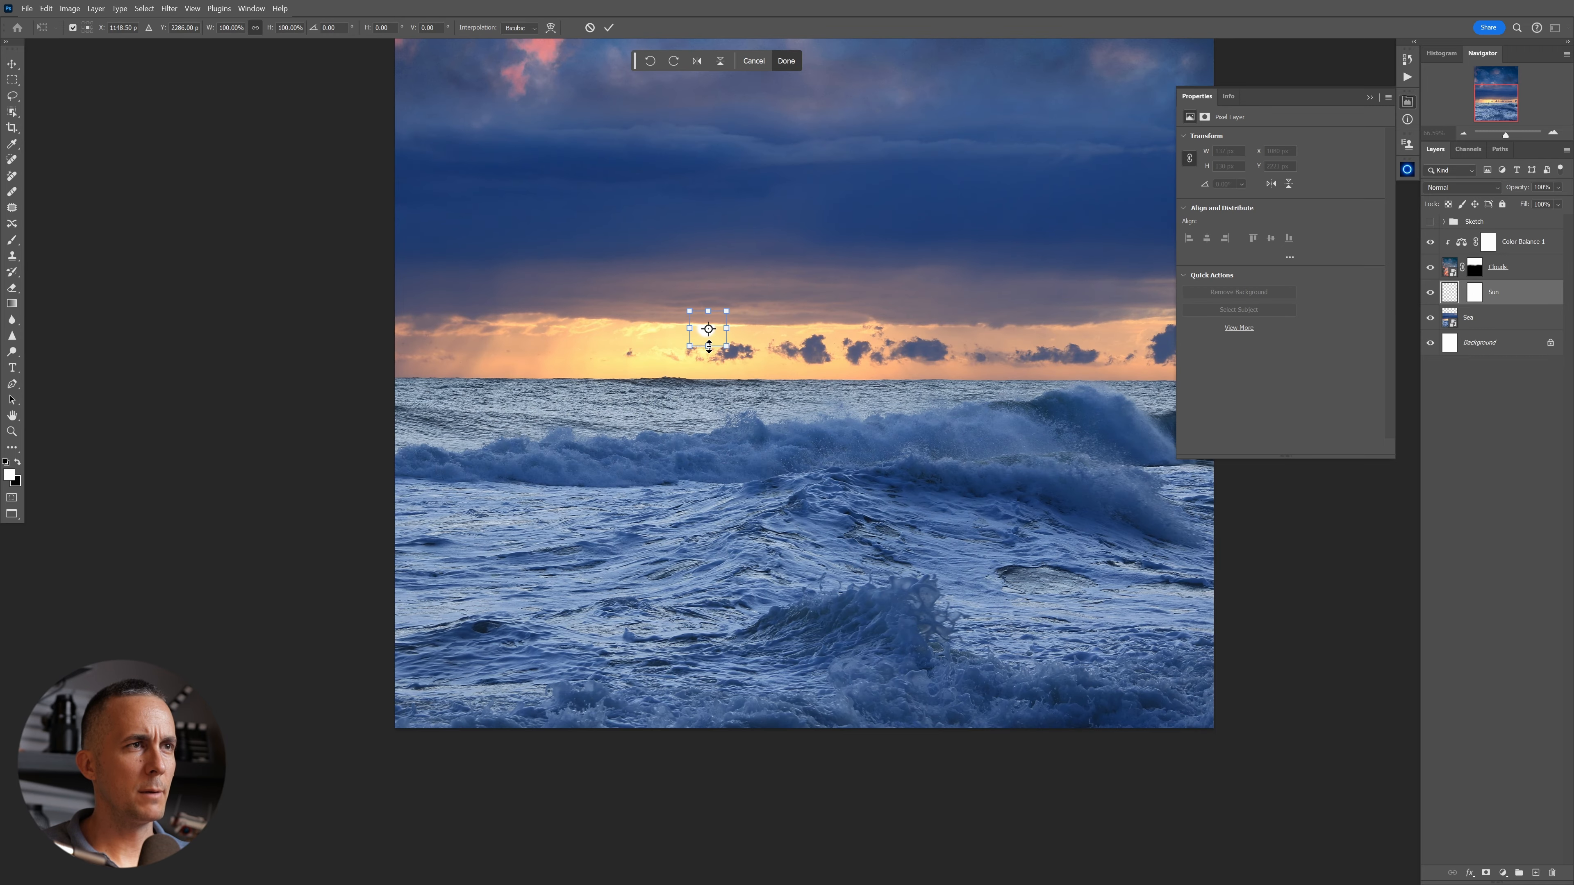
mouse_move(710, 357)
mouse_down()
mouse_move(732, 390)
mouse_move(772, 401)
mouse_move(800, 470)
mouse_move(828, 432)
mouse_up()
key(Return)
Show the Sketch group and place Lighthouse.png as a smart object above the Sun layer, matching the sketched tower.
click(1435, 225)
drag(692, 366, 721, 408)
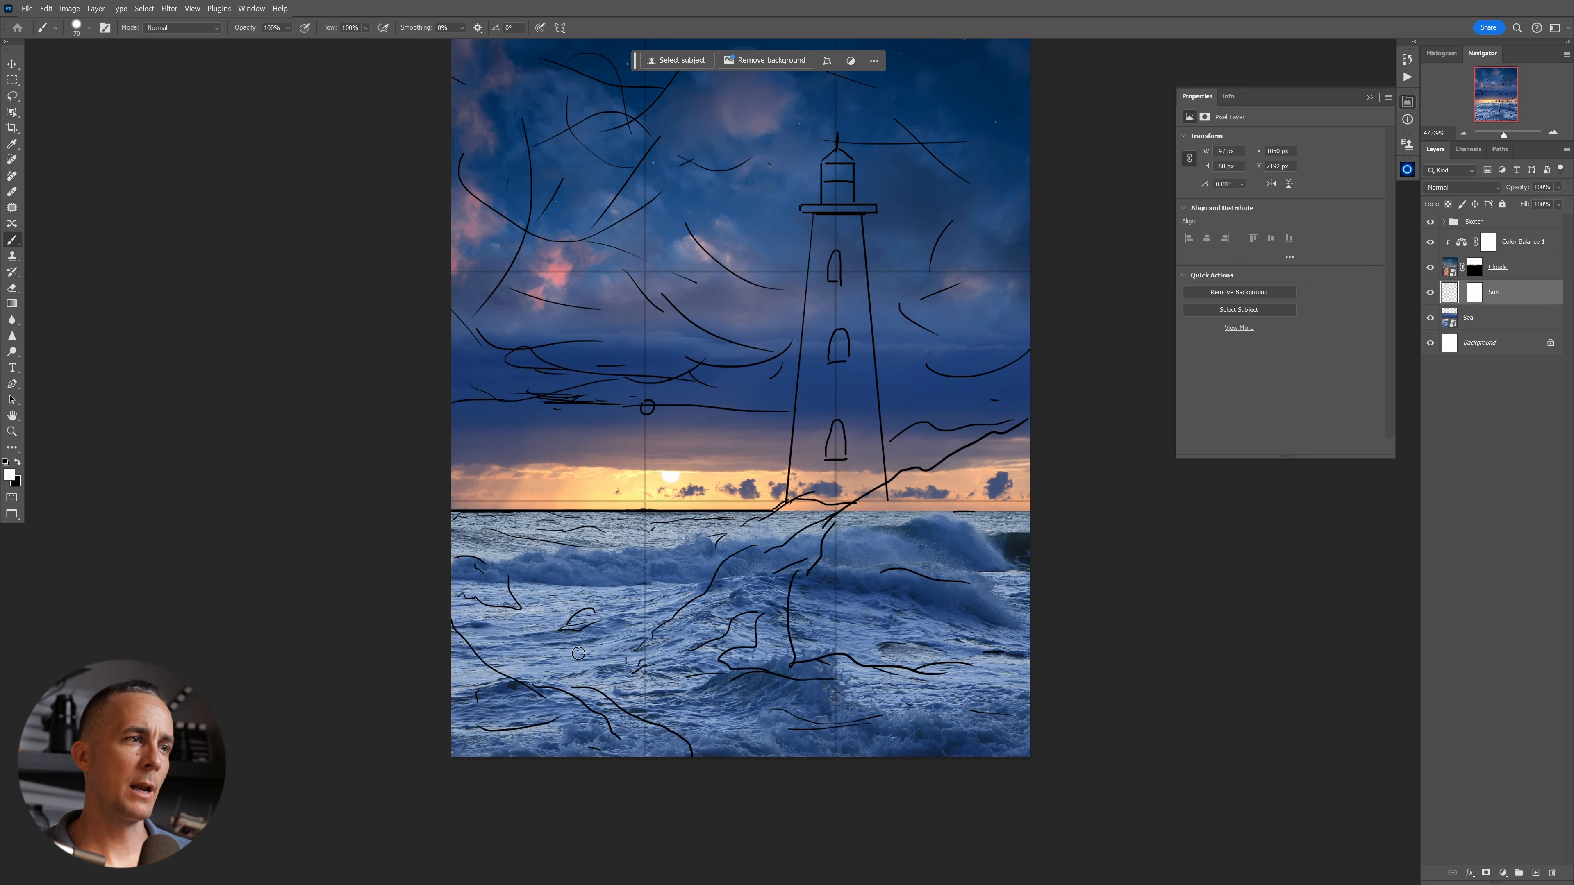
drag(665, 249, 672, 275)
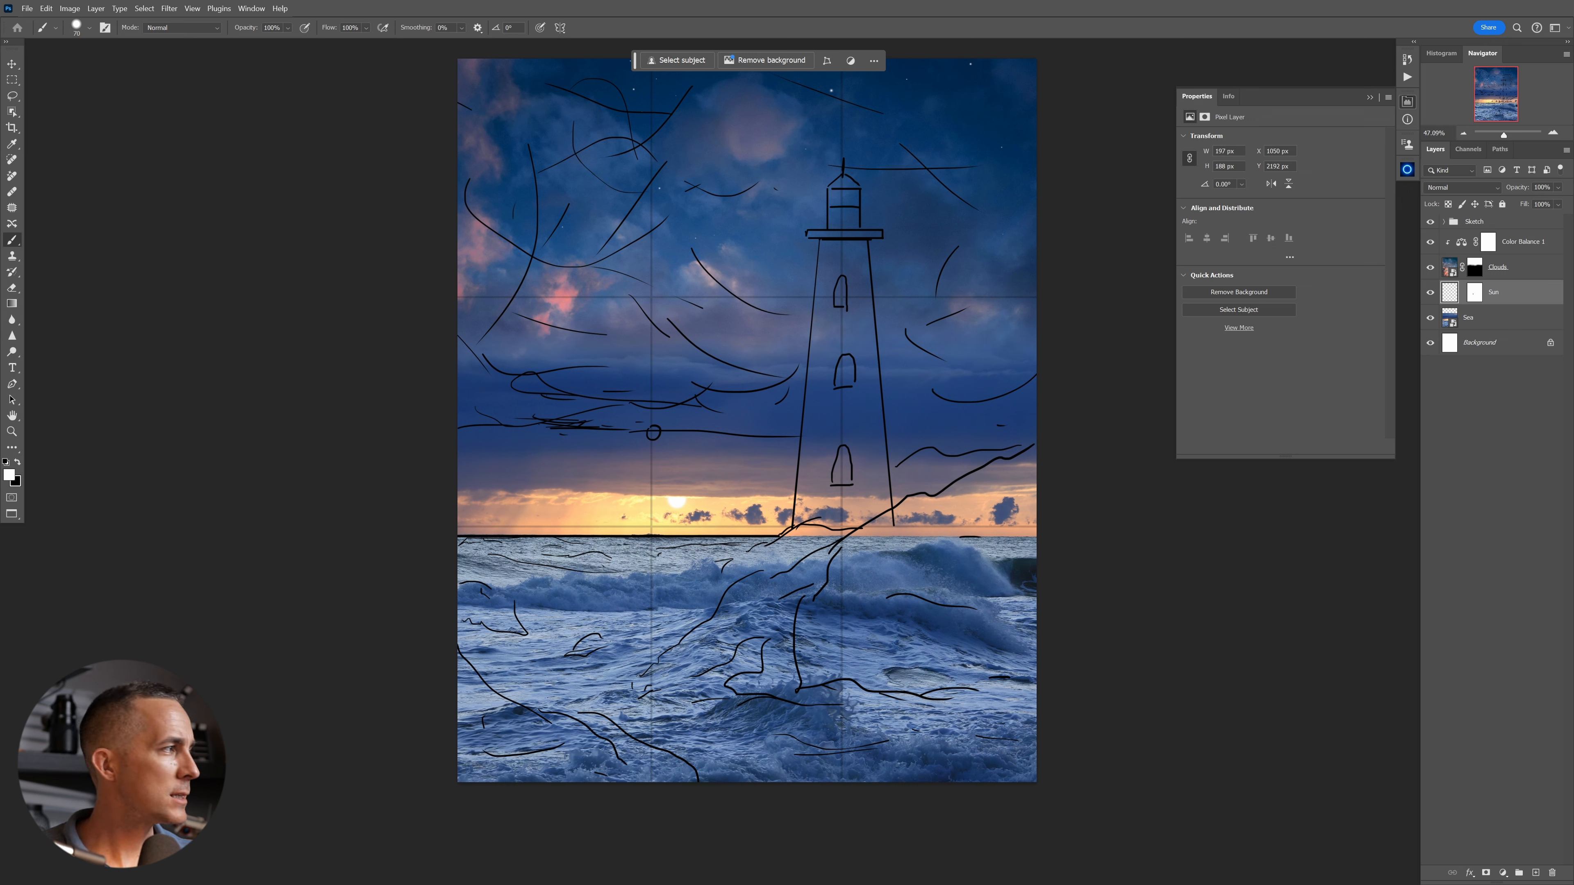
drag(826, 522, 826, 524)
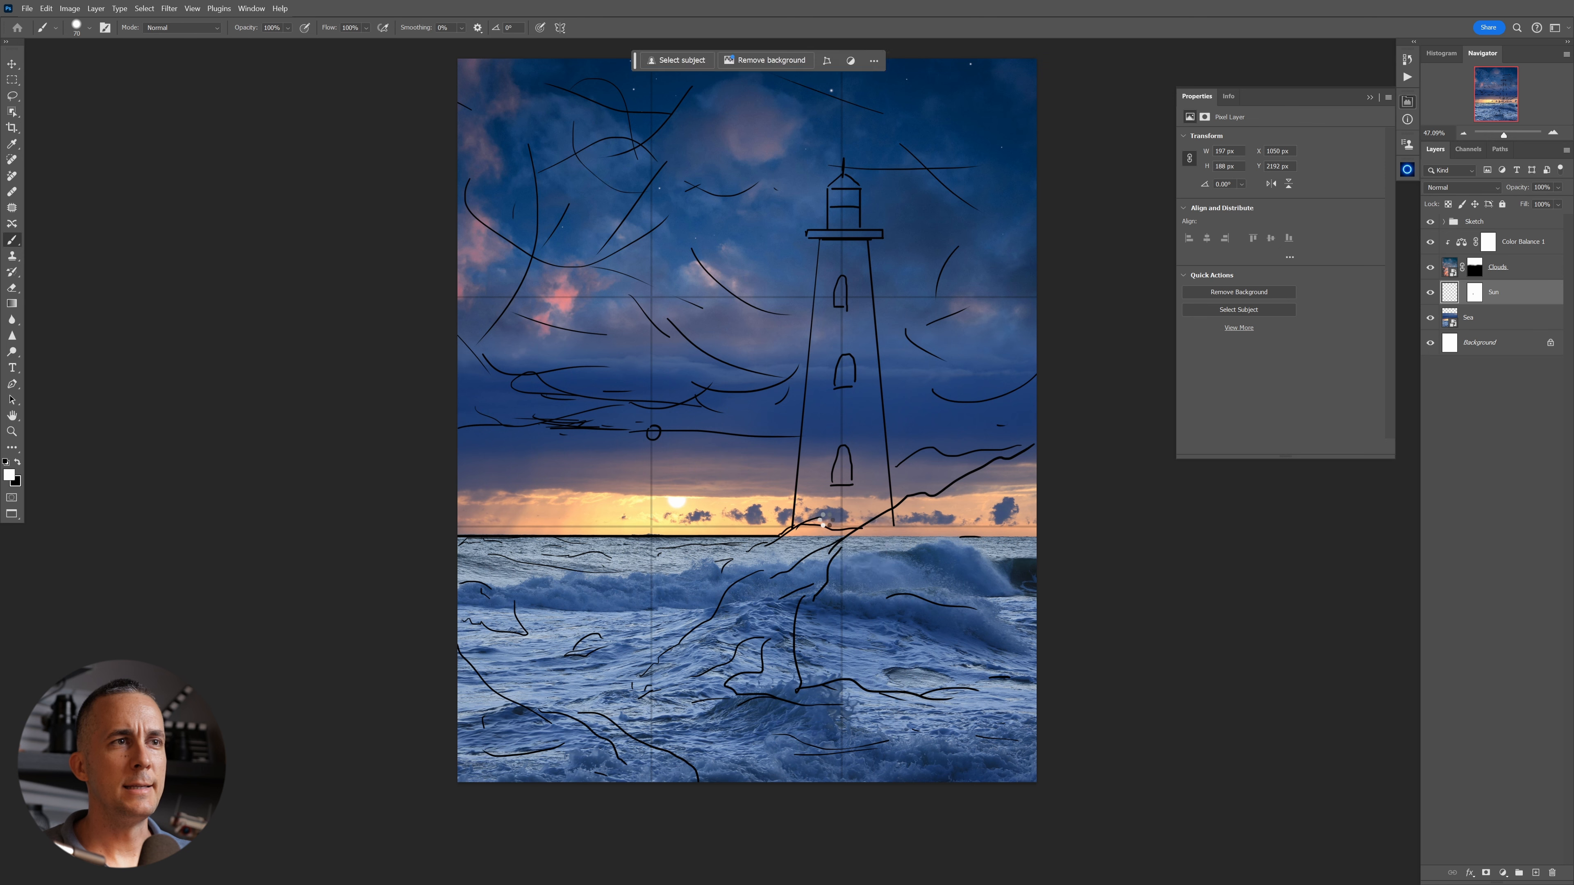
key(Return)
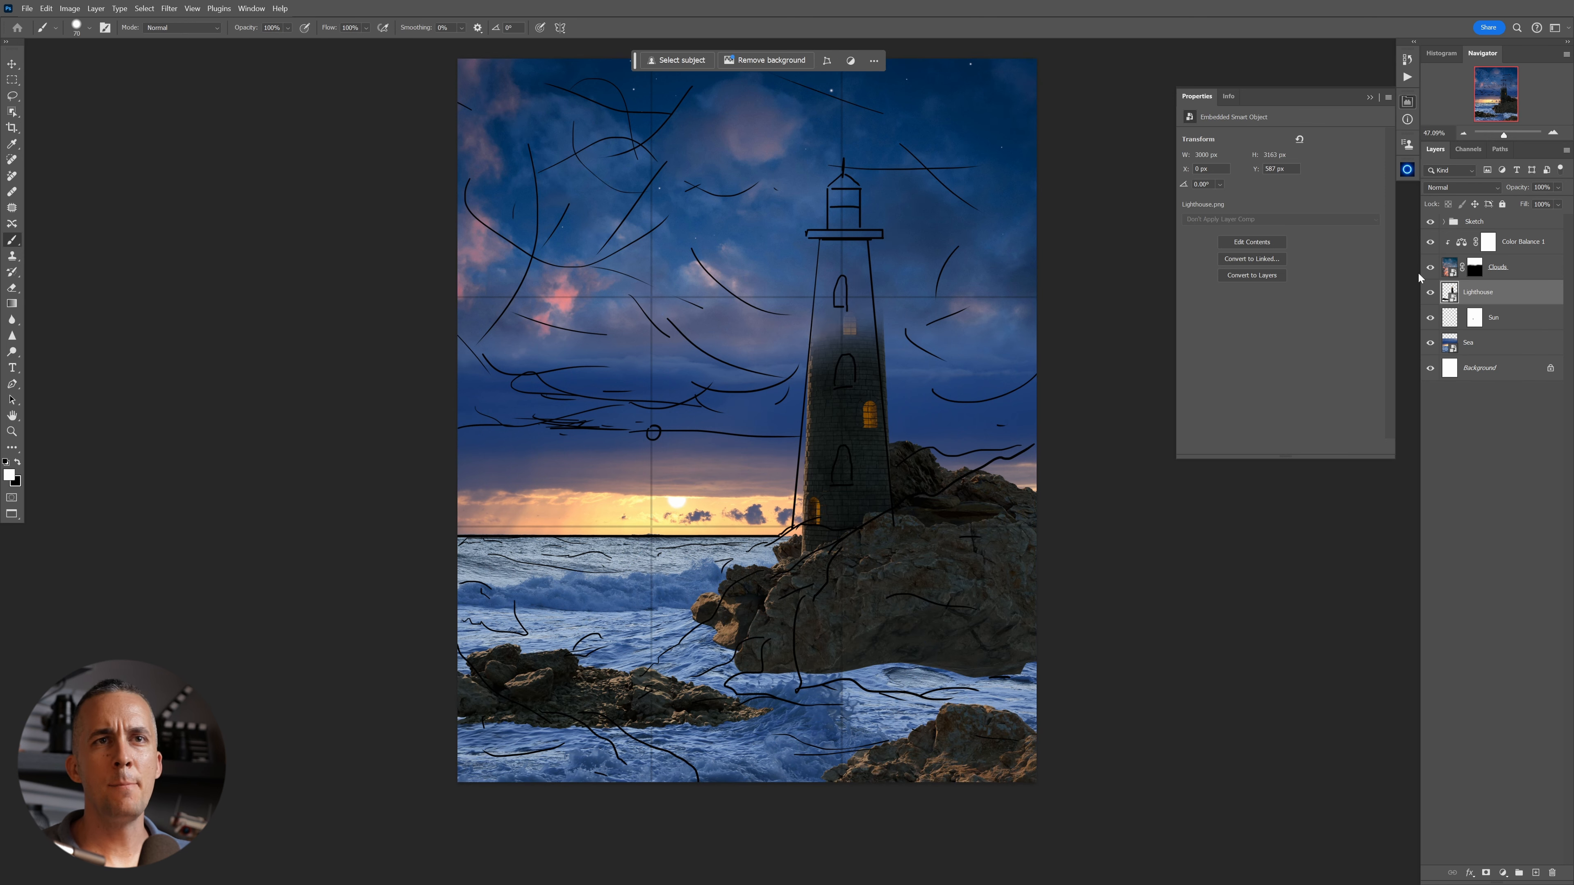
Move the Lighthouse layer above the clouds' Color Balance layer, just below the Sketch group, and hide the sketch.
drag(1447, 298, 1453, 236)
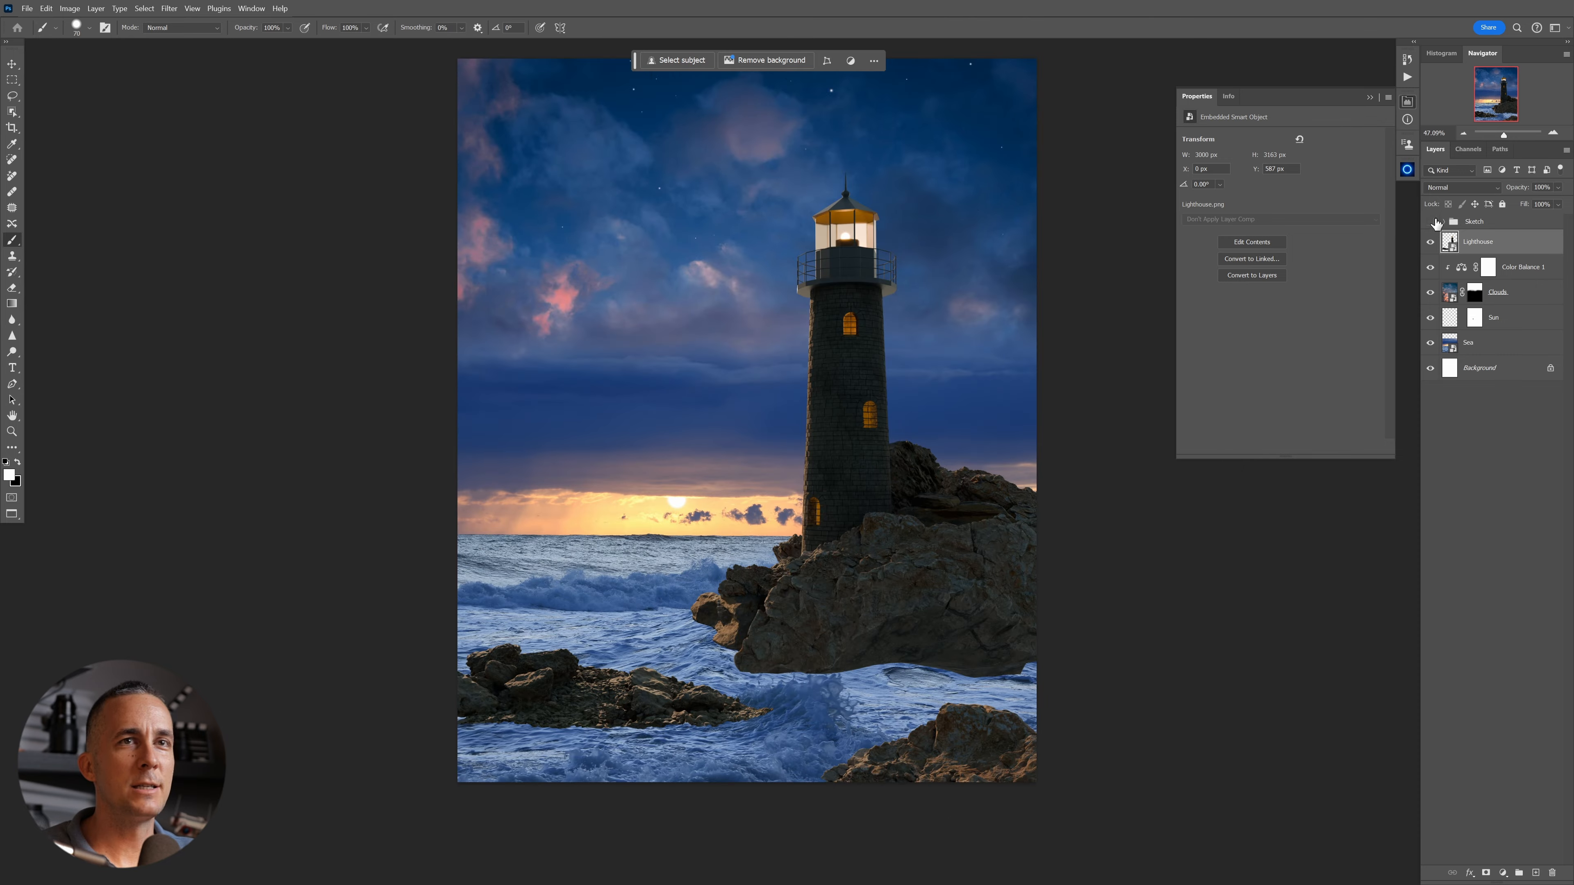
click(1430, 221)
click(1430, 221)
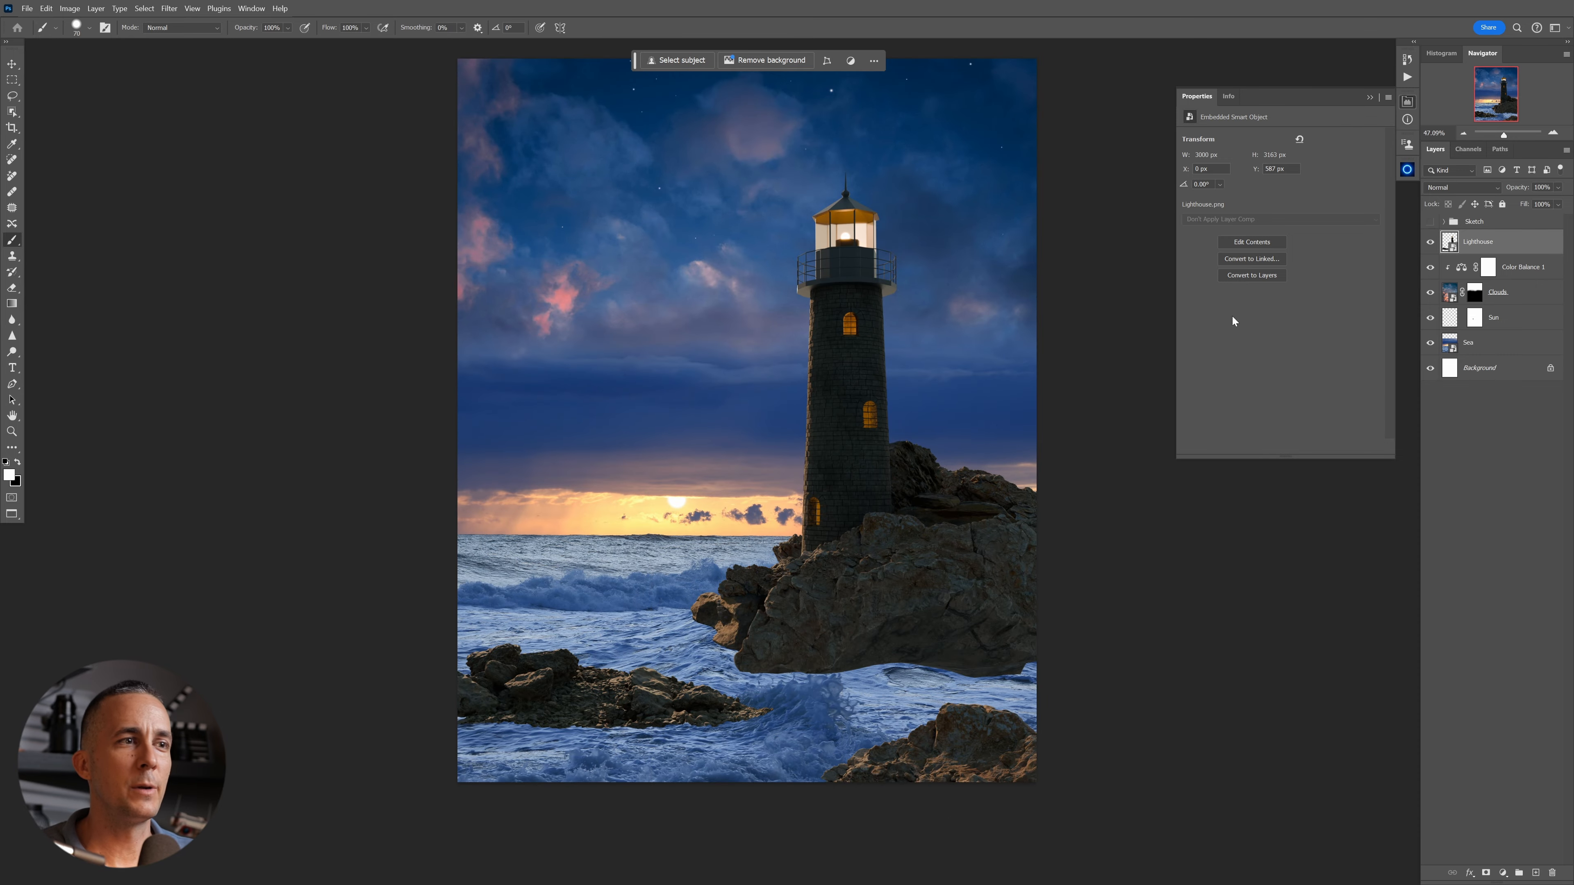
scroll(893, 482, up, 1)
drag(893, 482, 909, 500)
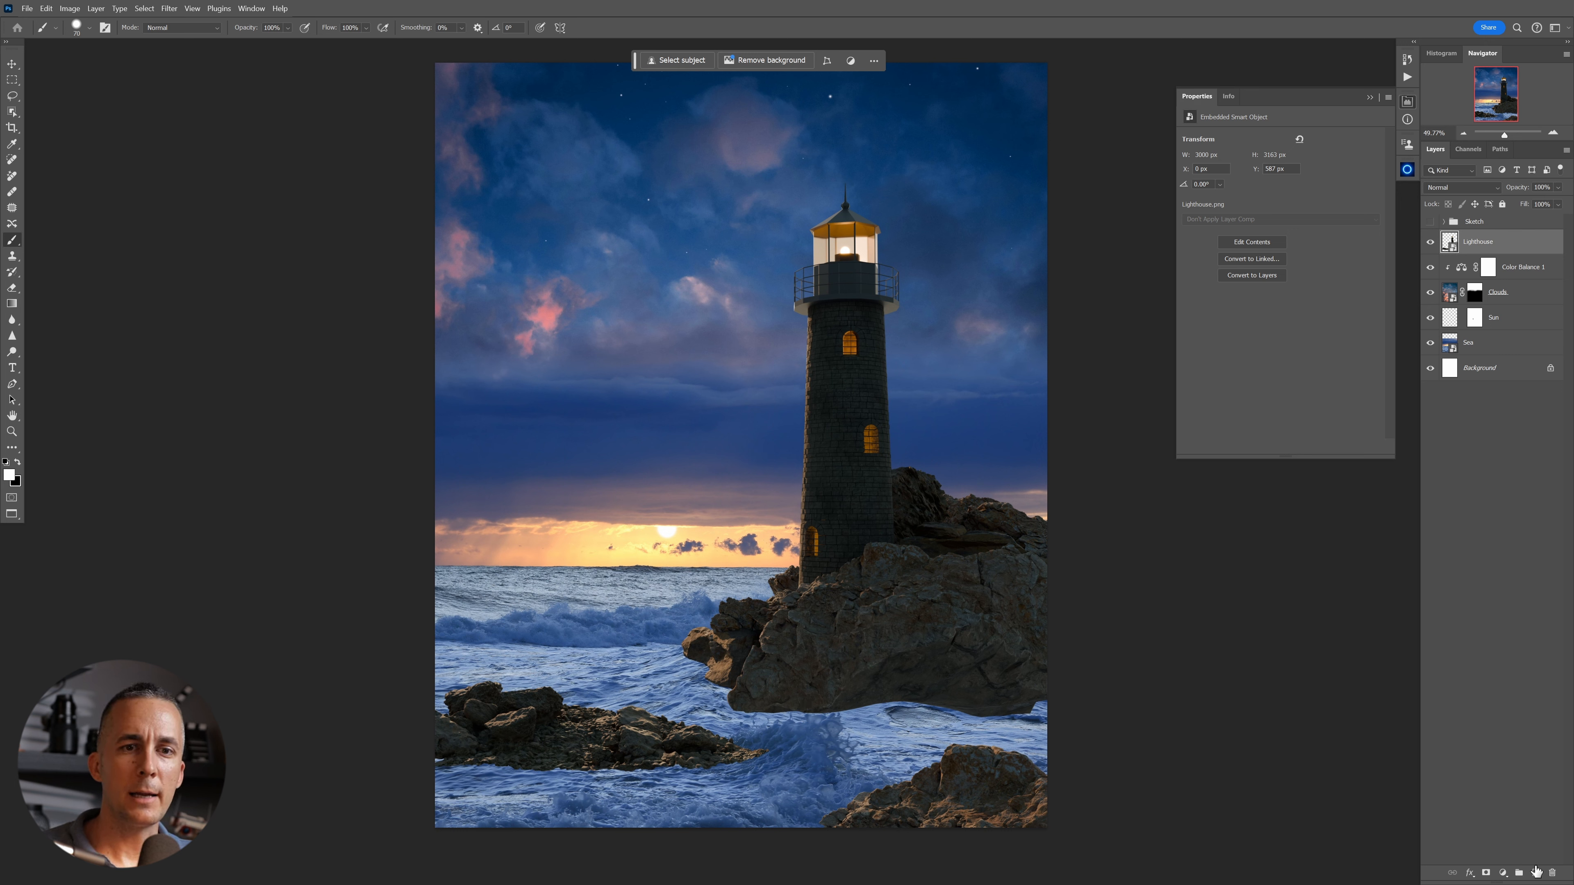
Add a white layer mask to the Lighthouse layer.
click(1486, 872)
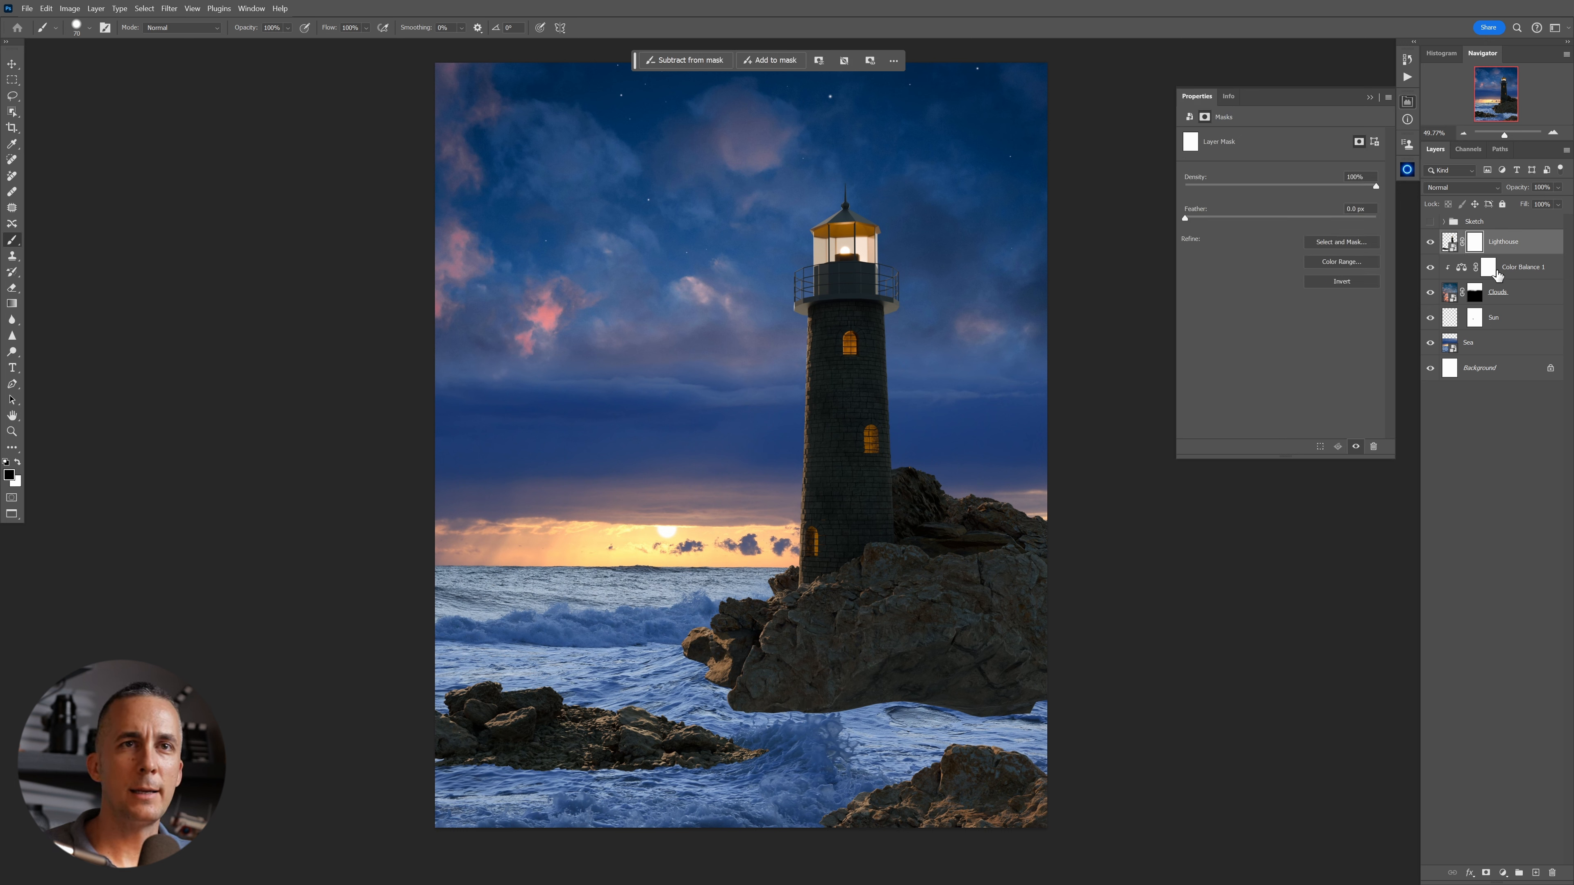
drag(861, 735, 926, 735)
drag(926, 734, 913, 705)
drag(951, 589, 905, 555)
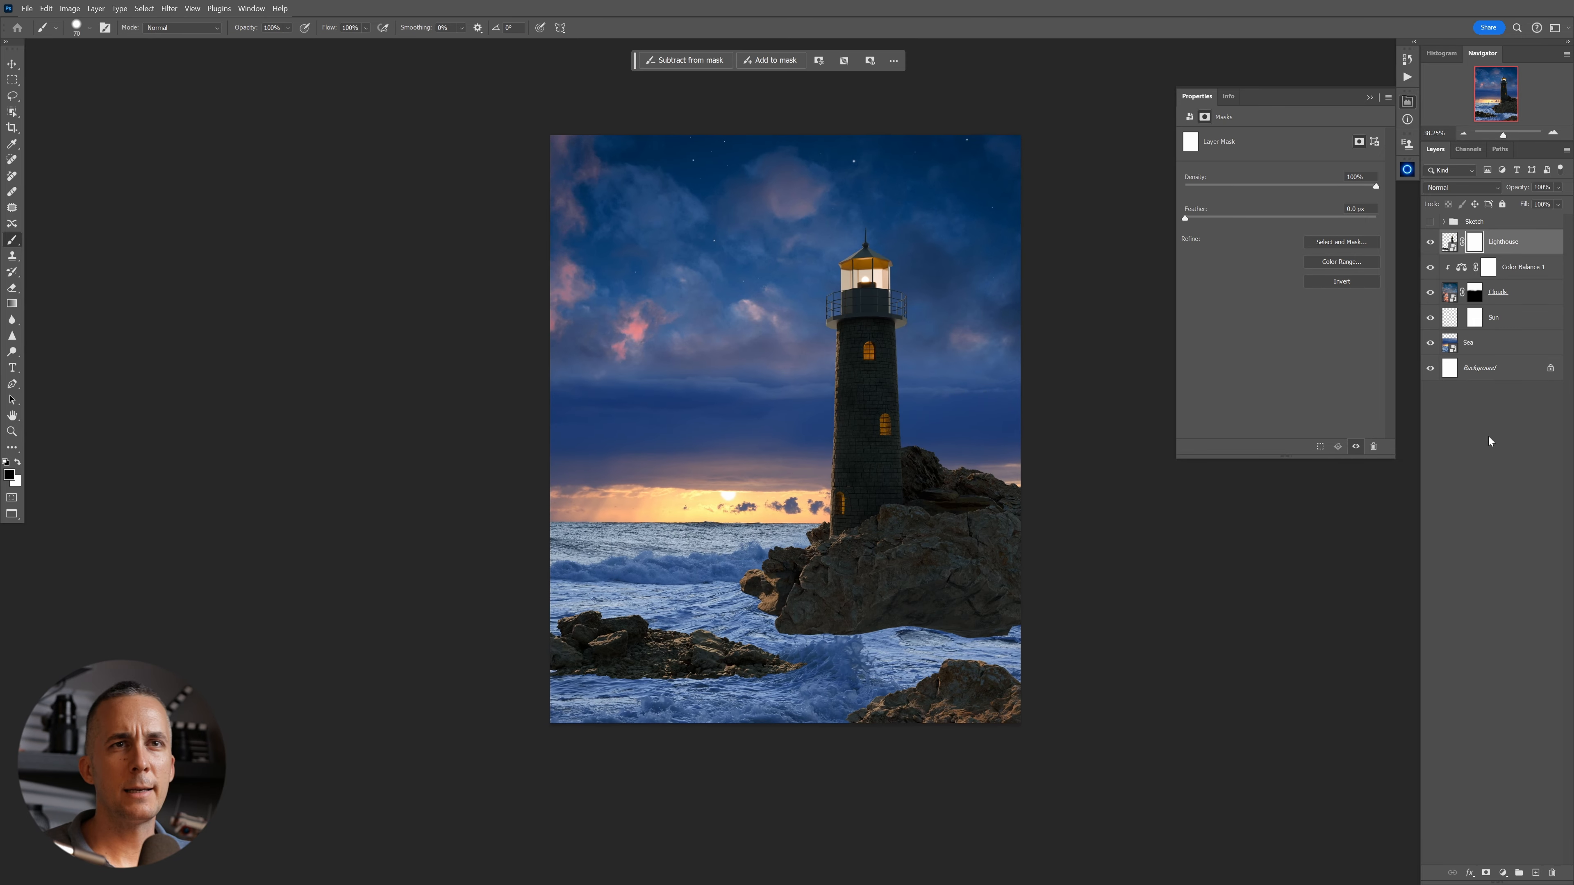
Add a Color Balance adjustment clipped to the Lighthouse layer, with midtones at Cyan-Red -14 and Yellow-Blue +22.
click(1451, 248)
click(1505, 871)
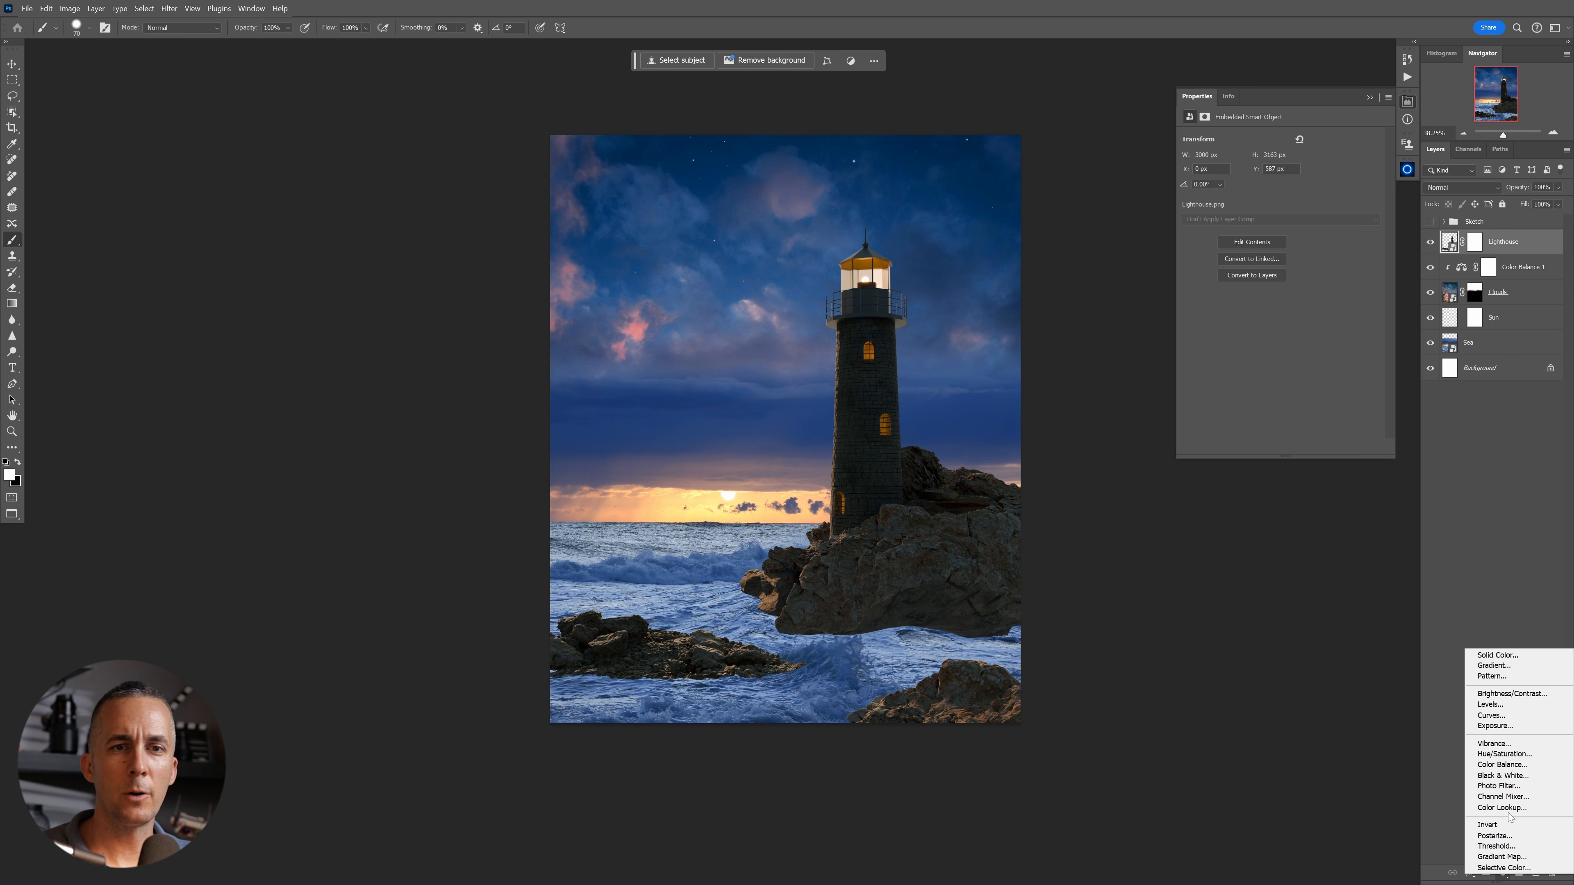
click(1518, 766)
click(1301, 446)
drag(1288, 201, 1287, 201)
drag(968, 463, 1003, 463)
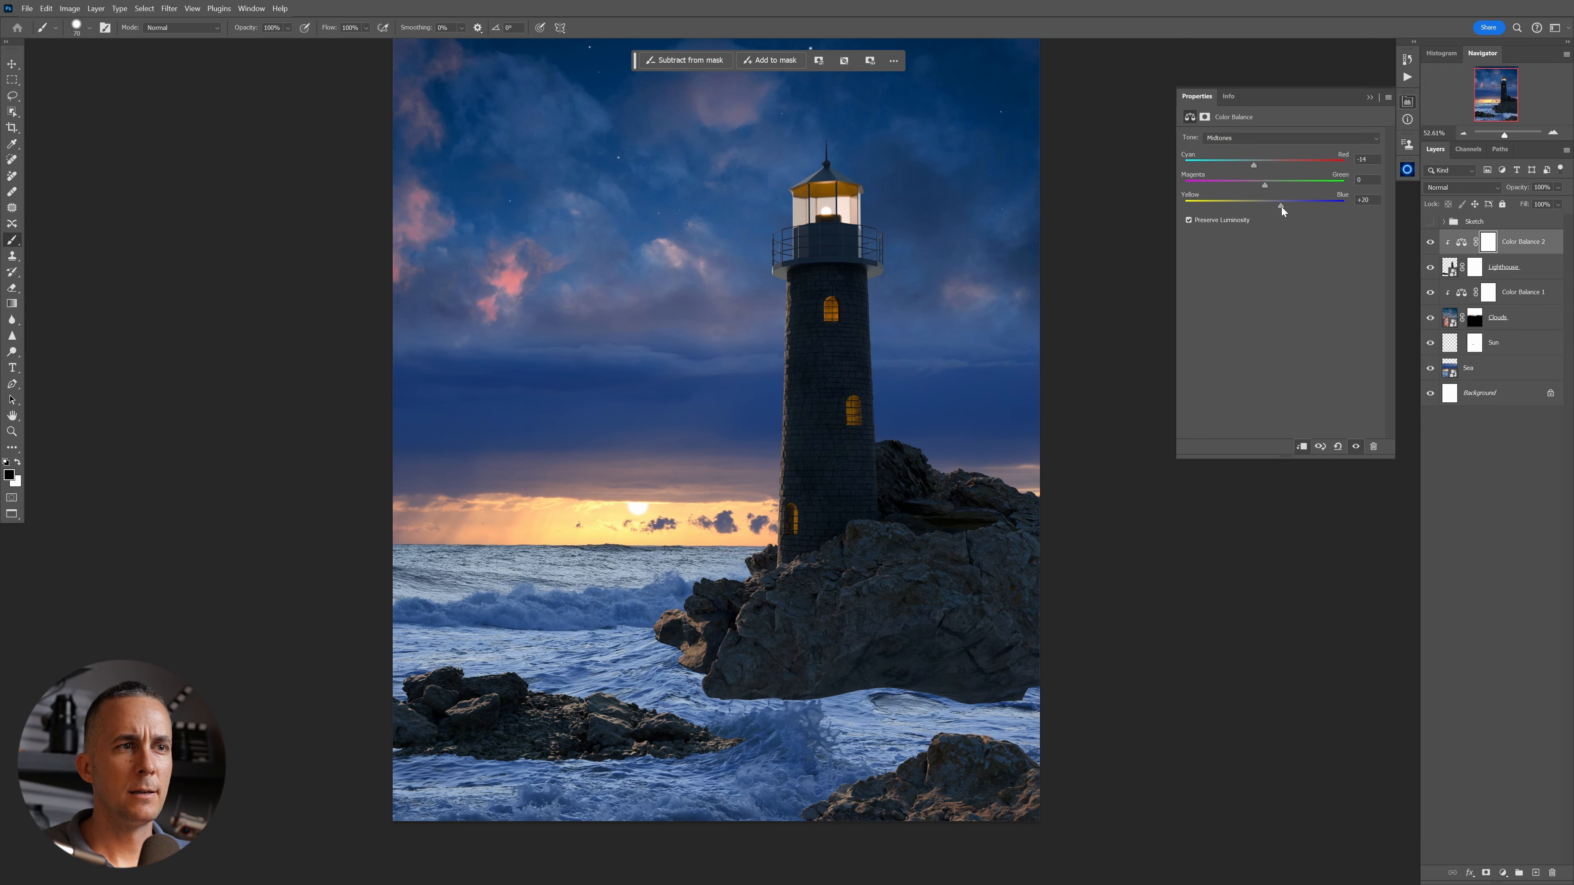
drag(894, 320, 917, 355)
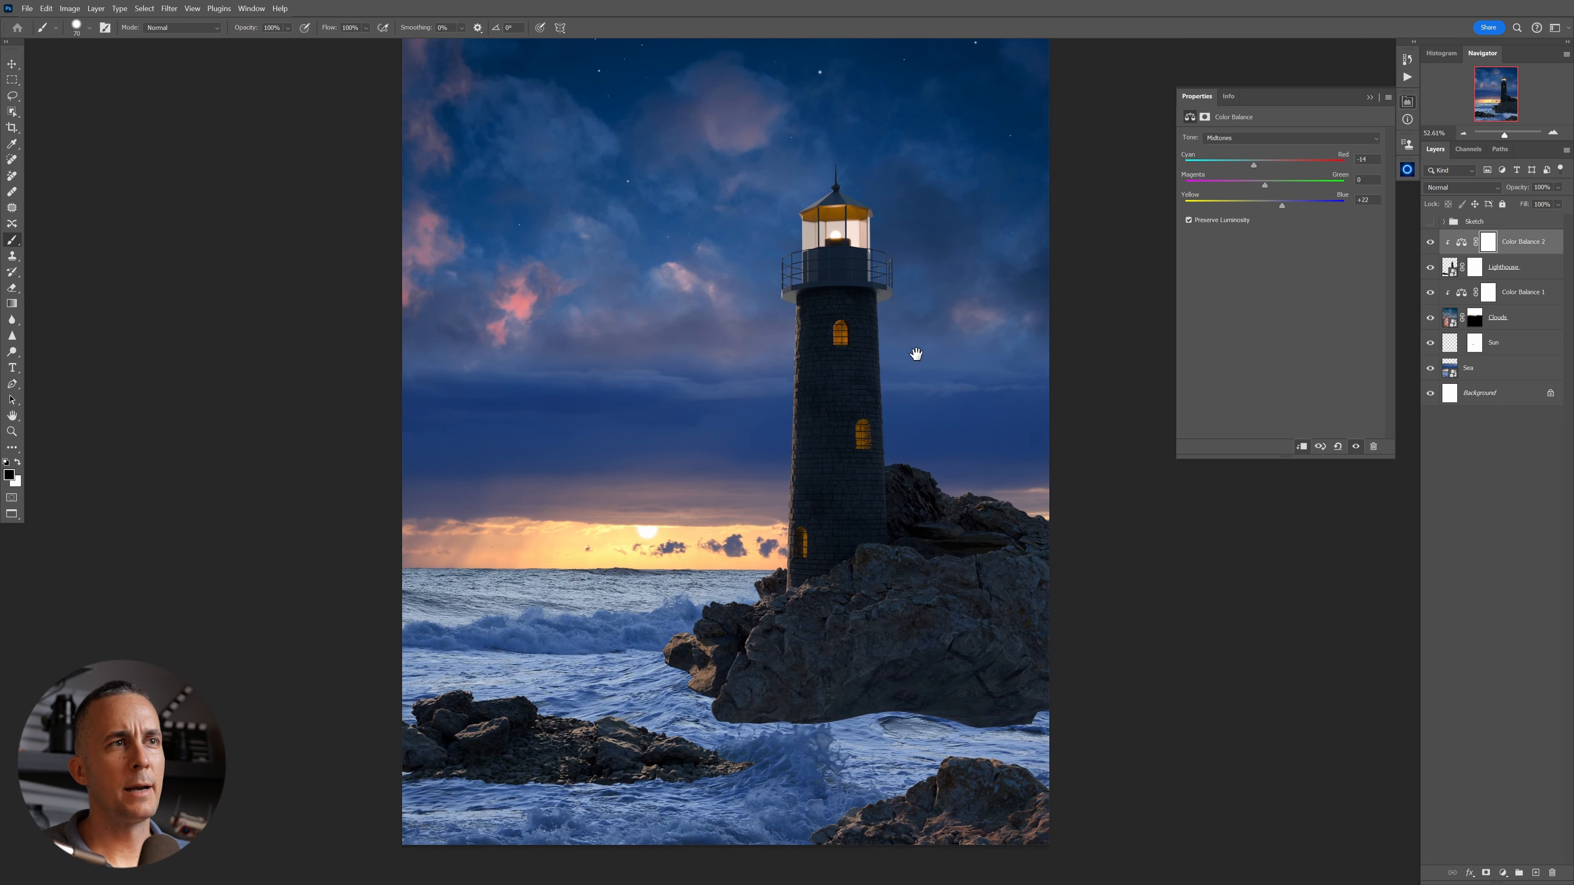
Shift the lighthouse Color Balance shadows to Cyan-Red -7 and slightly toward blue, and set highlights to Cyan-Red +5 and Yellow-Blue -22.
click(1262, 138)
click(1261, 148)
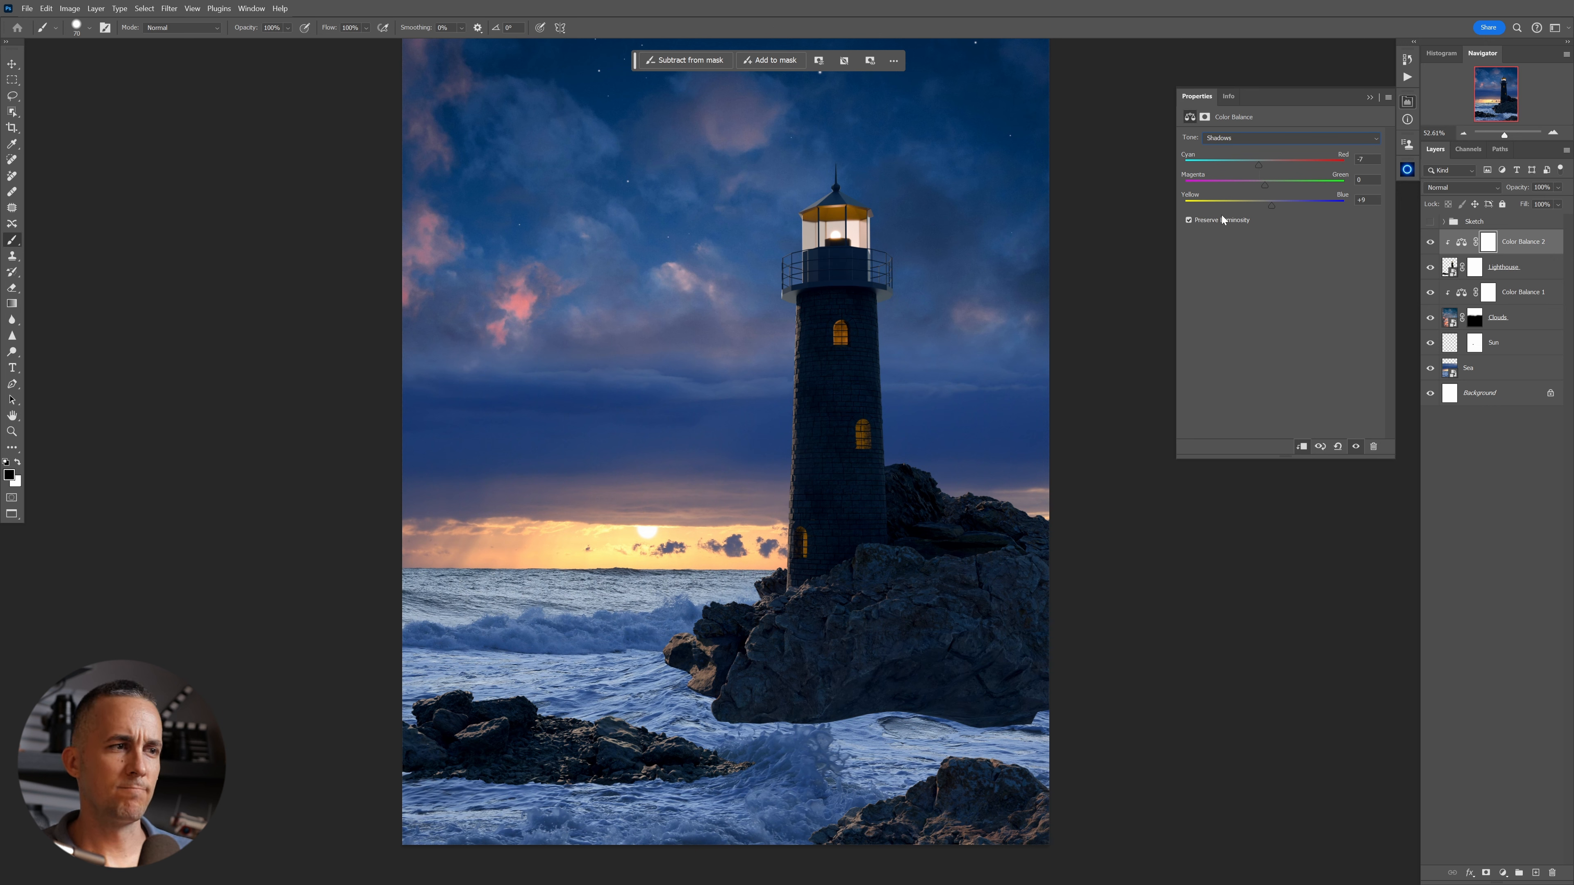
click(1255, 138)
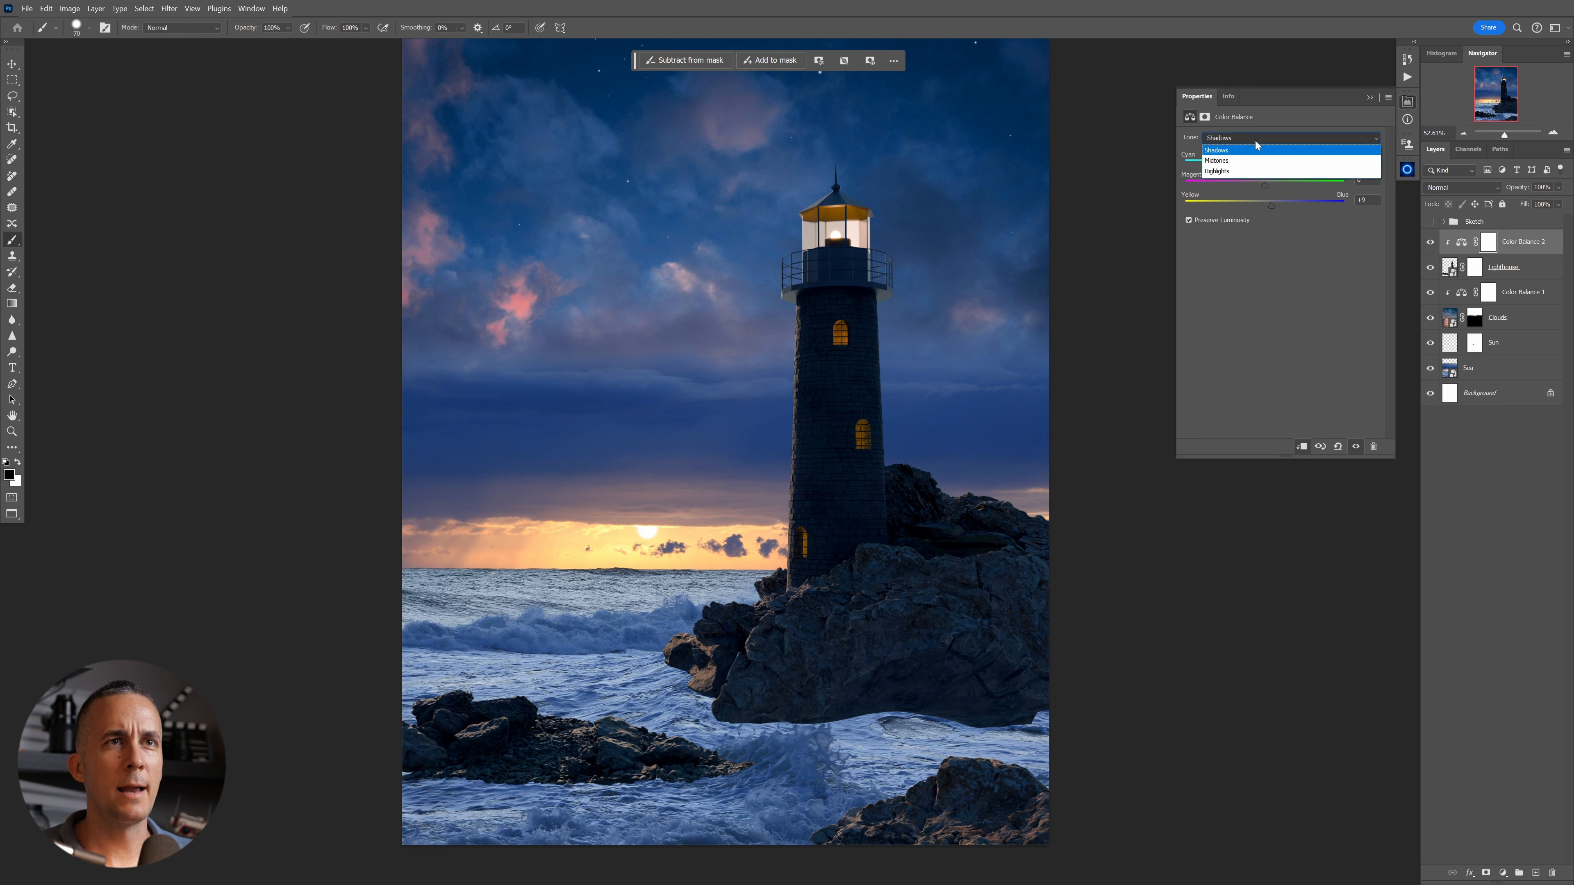
click(1242, 174)
drag(1262, 204, 1239, 209)
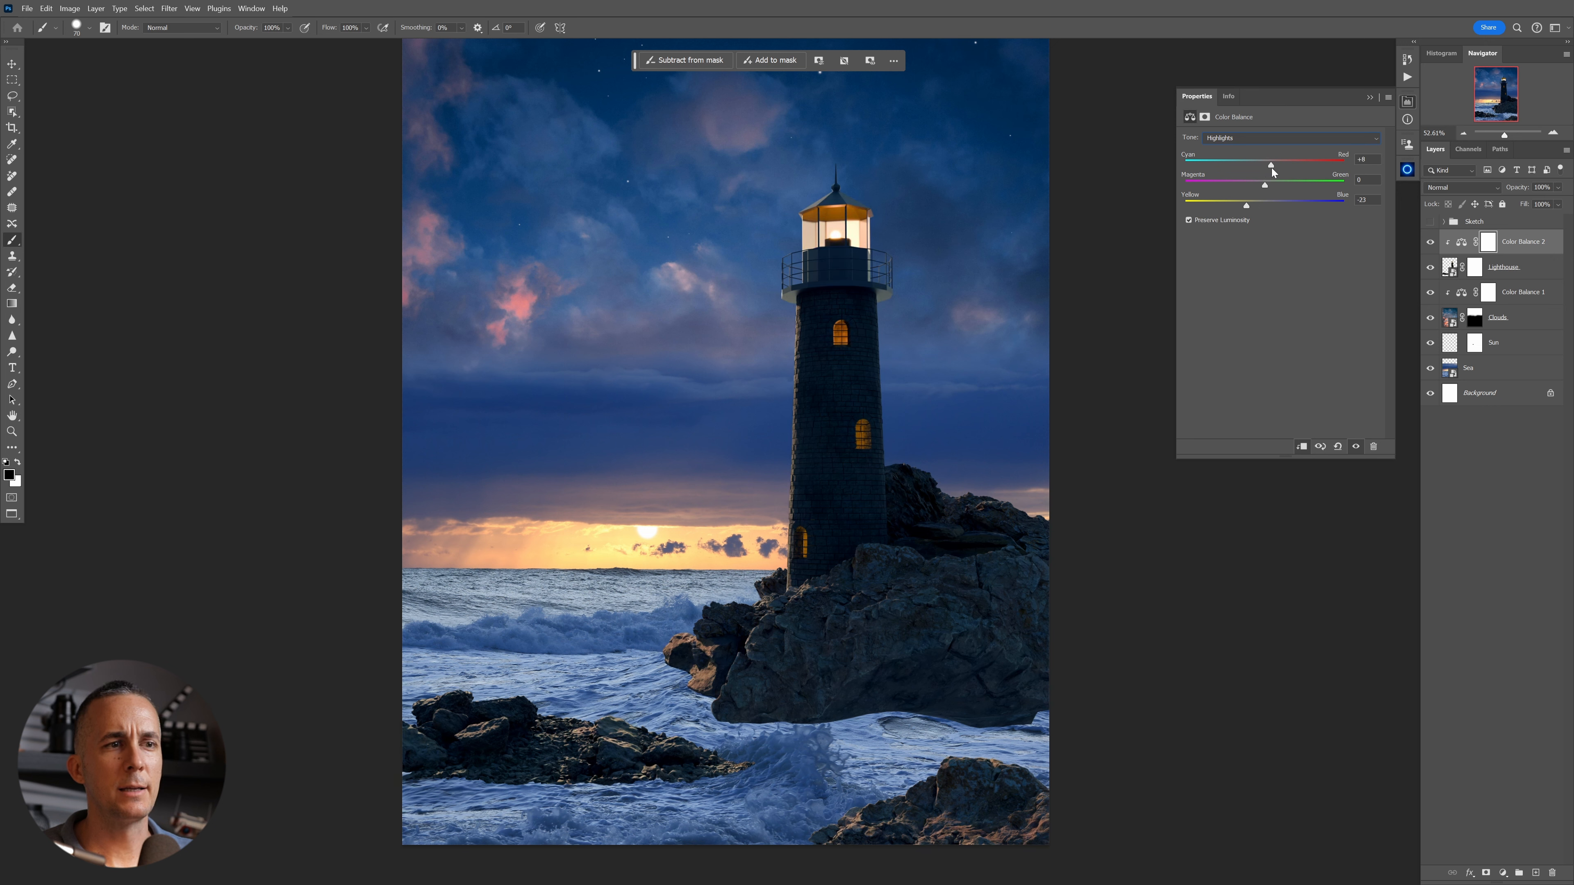
drag(1249, 205, 1251, 206)
click(1431, 242)
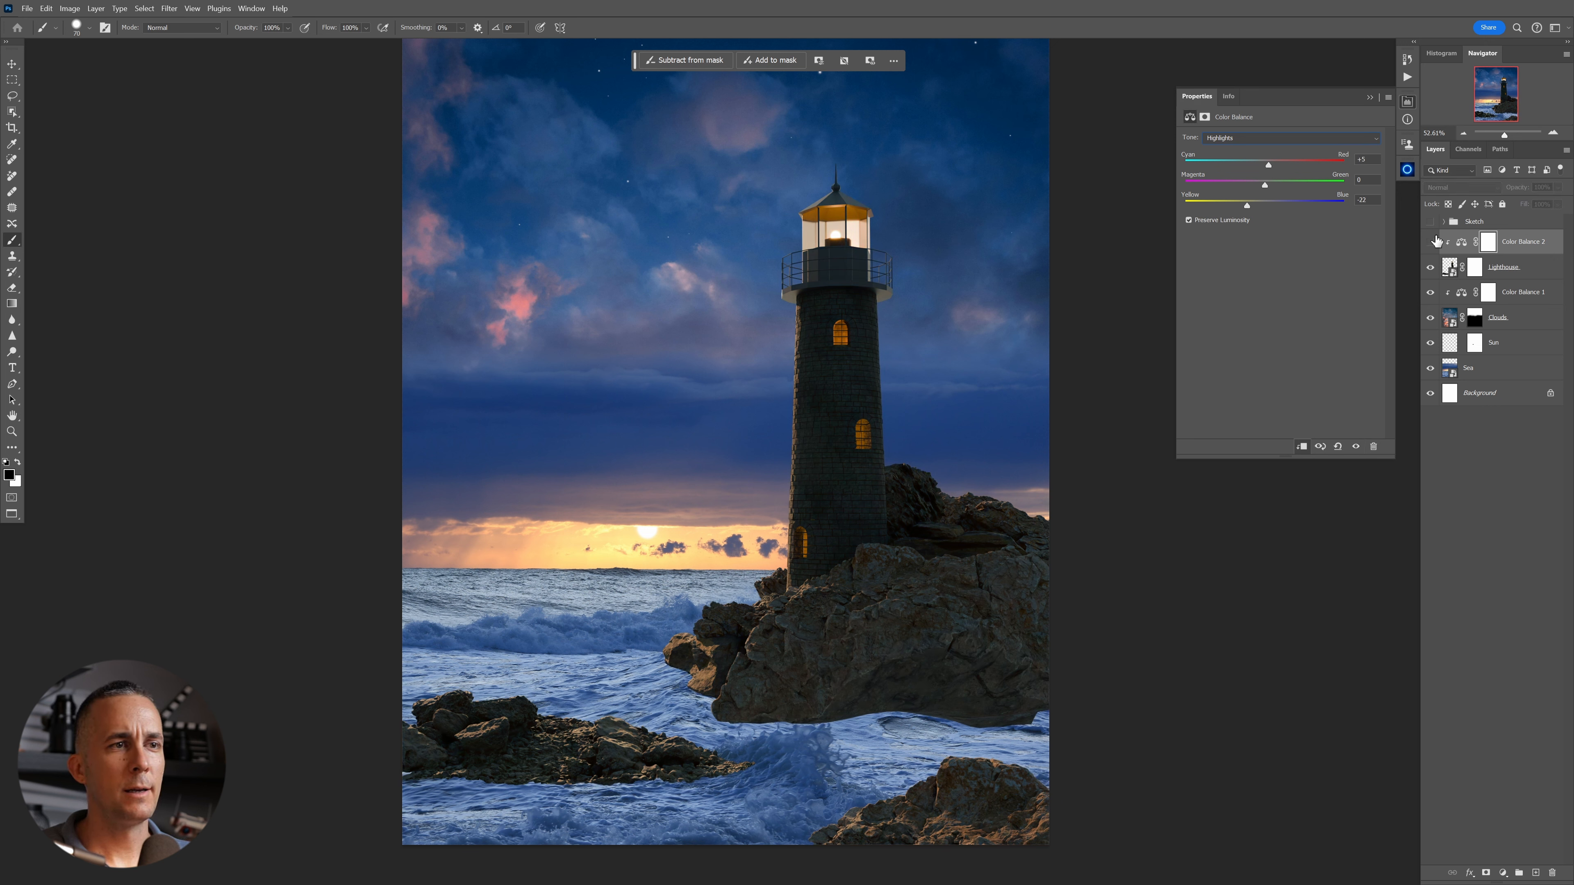
click(1431, 242)
Add a Curves adjustment clipped directly above the Lighthouse layer and shape a gentle S-curve through about 174→189 and 64→62.
key(x)
click(1451, 266)
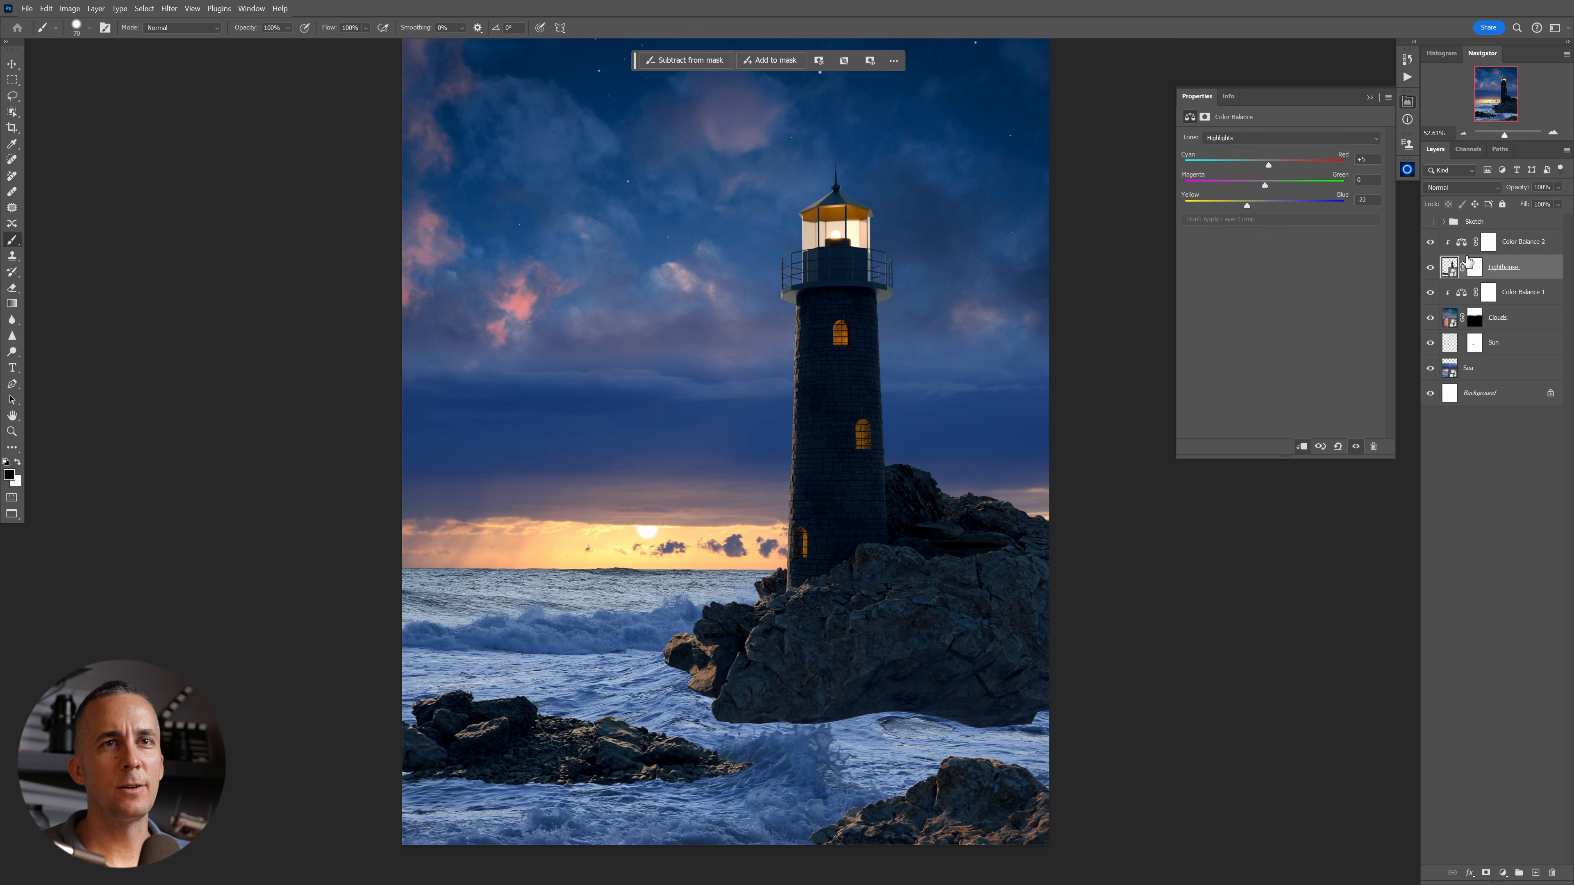
click(1503, 872)
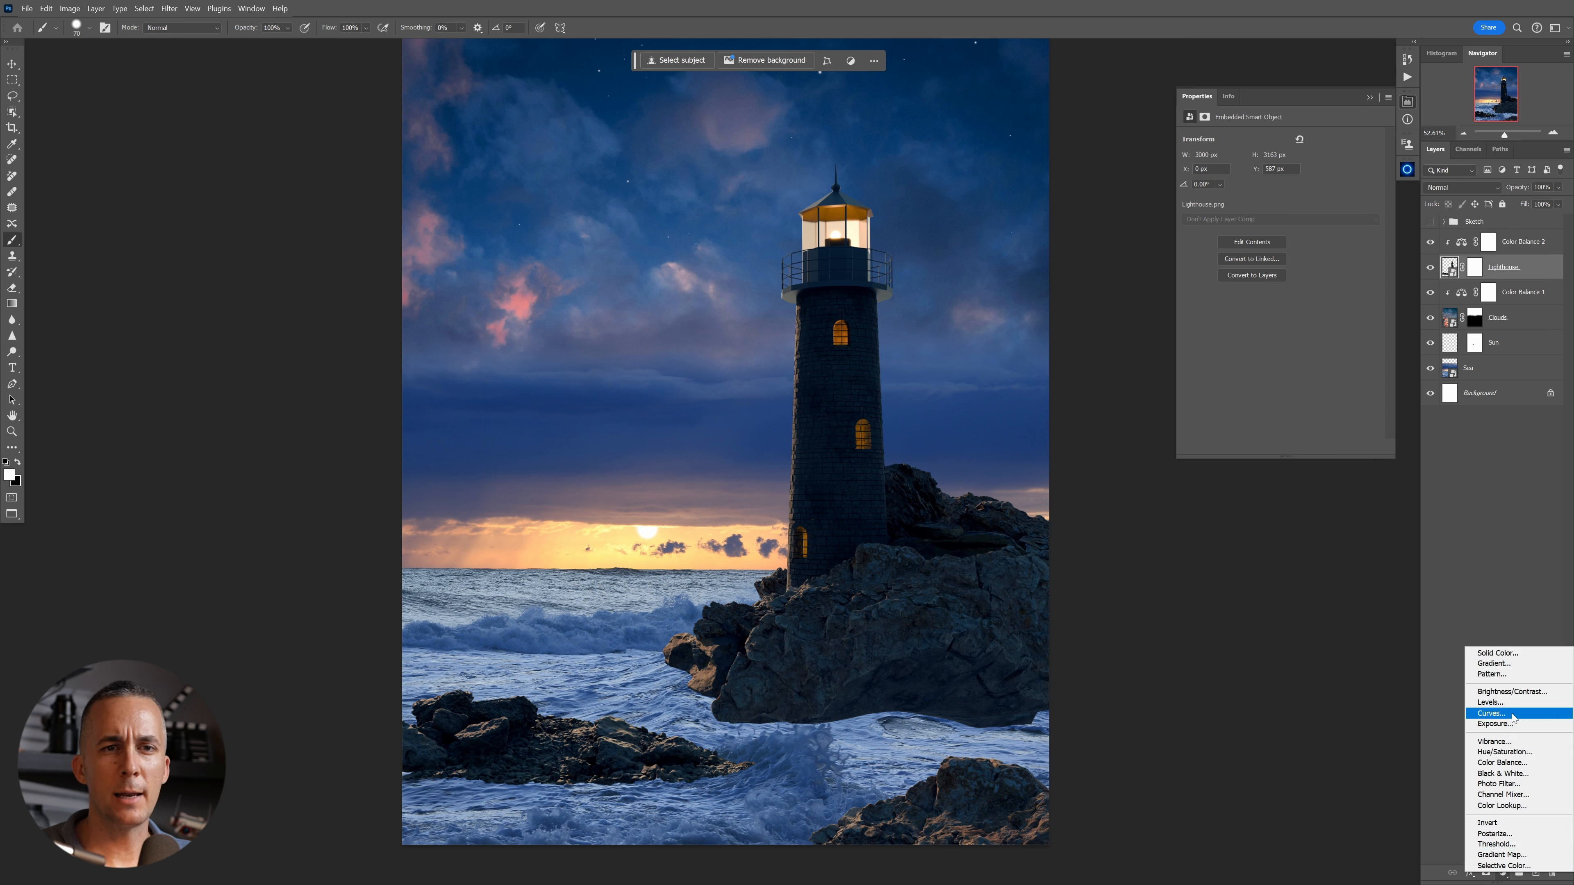
click(1512, 717)
drag(1327, 209, 1323, 208)
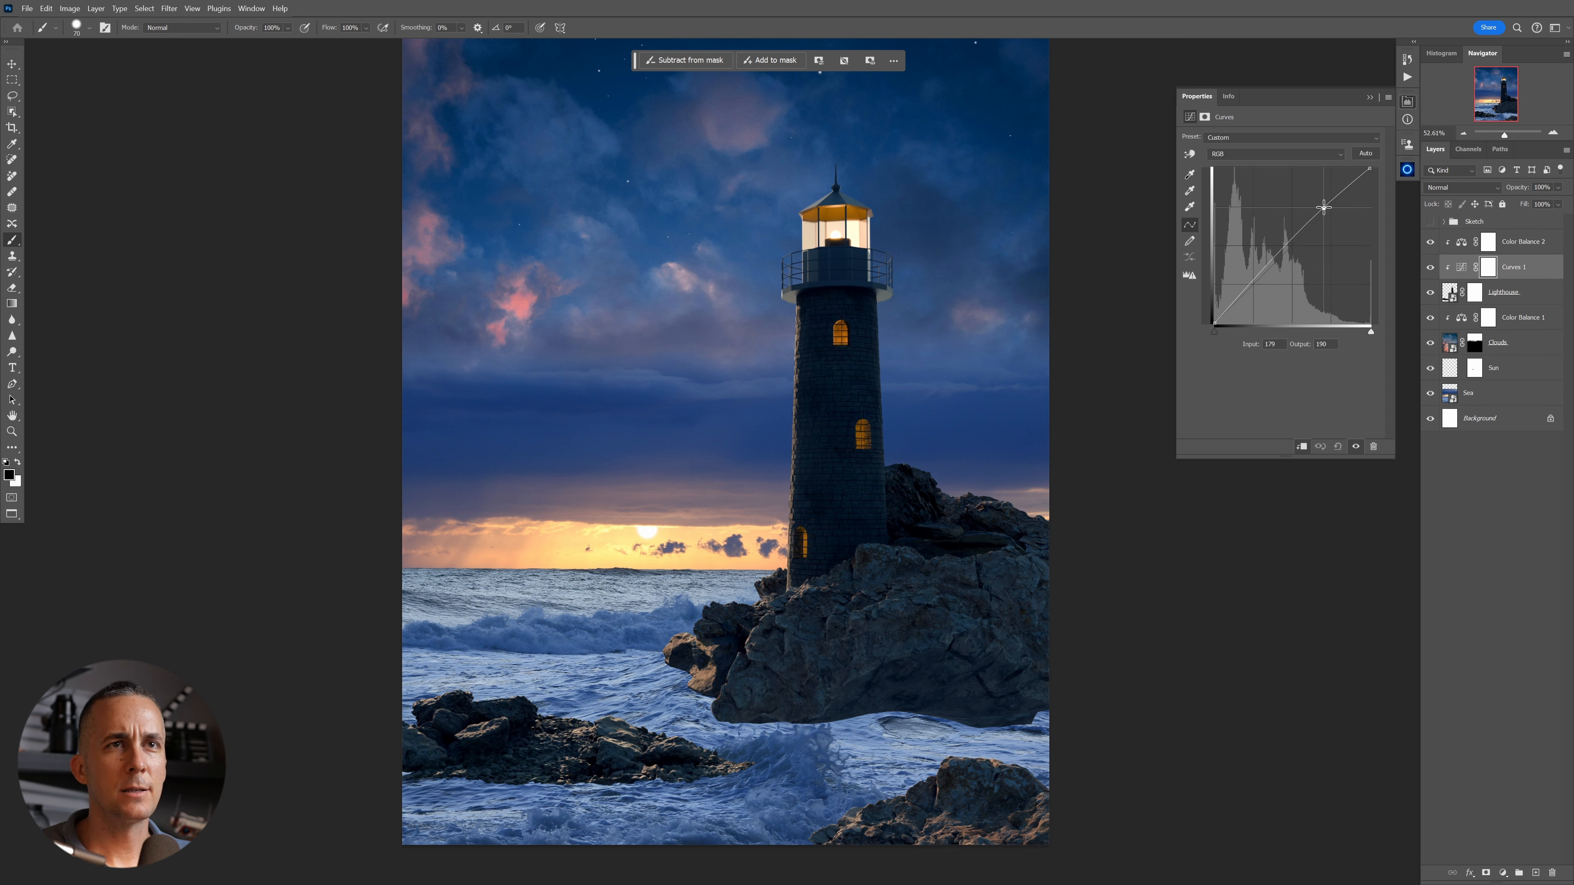
drag(1247, 279, 1256, 287)
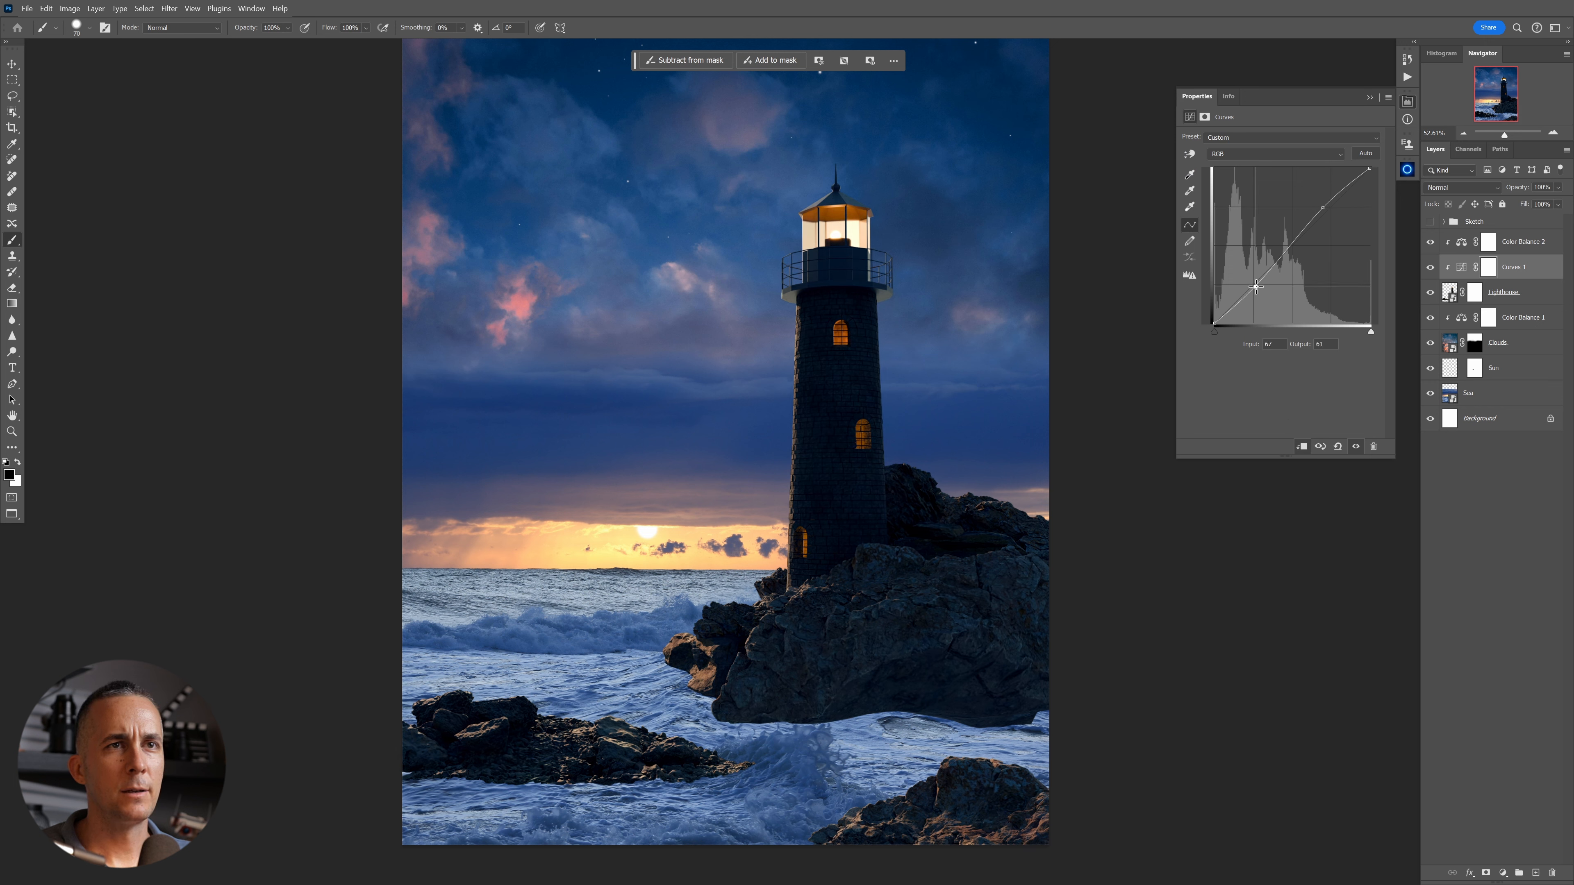
drag(1324, 207, 1321, 209)
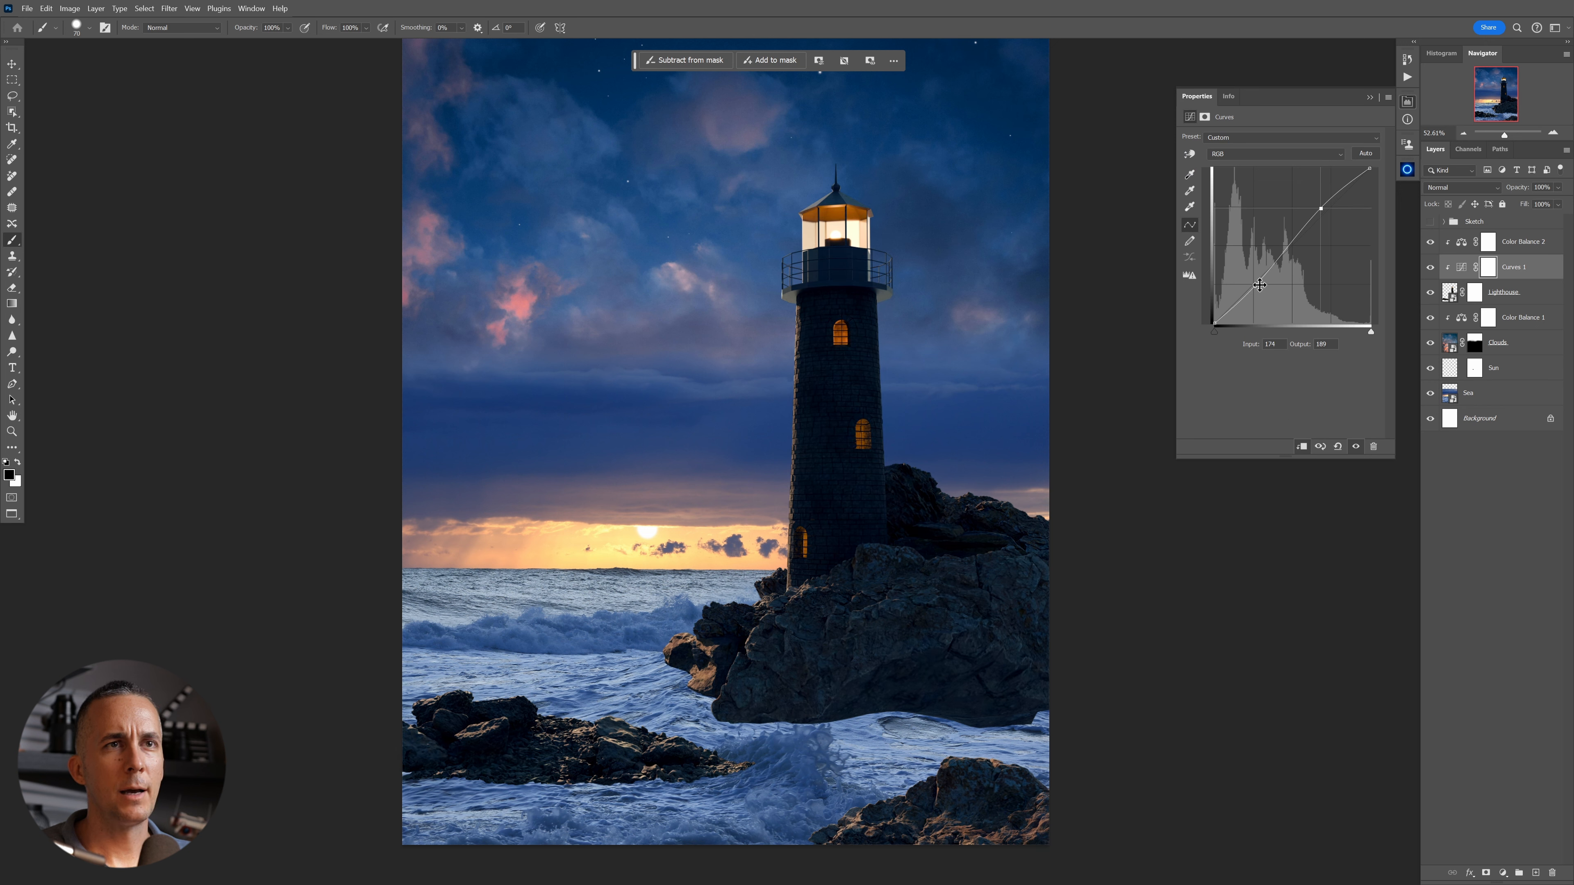
click(1430, 269)
click(1430, 269)
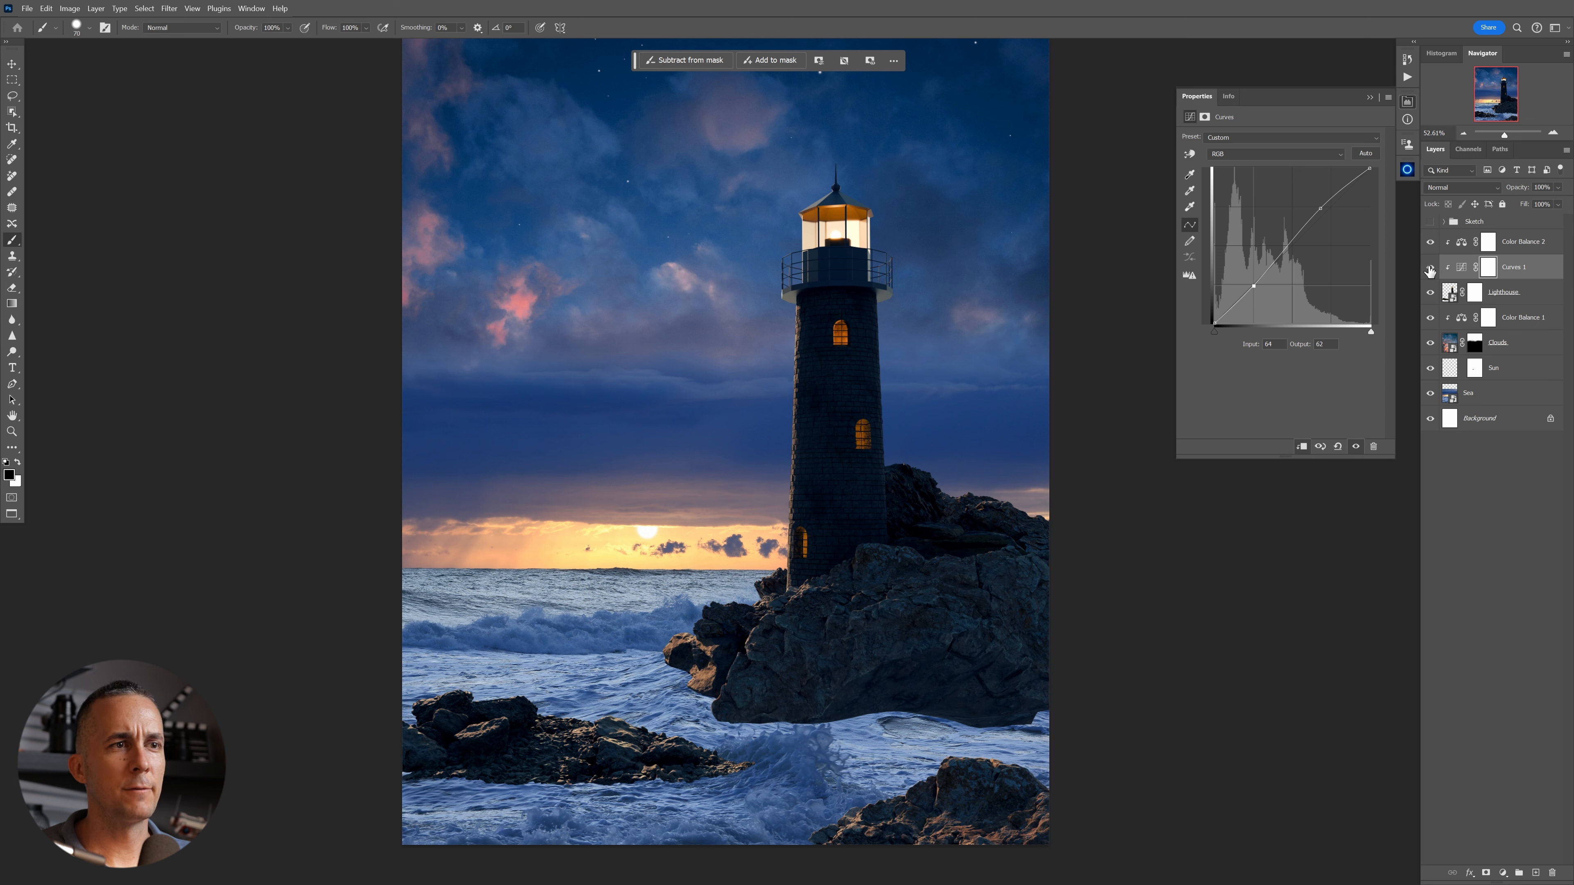
Target the Lighthouse layer mask and enlarge the brush to 175 px for work on the large rock's base.
click(1475, 297)
right_click(889, 705)
key(Escape)
ctrl+space+click(870, 706)
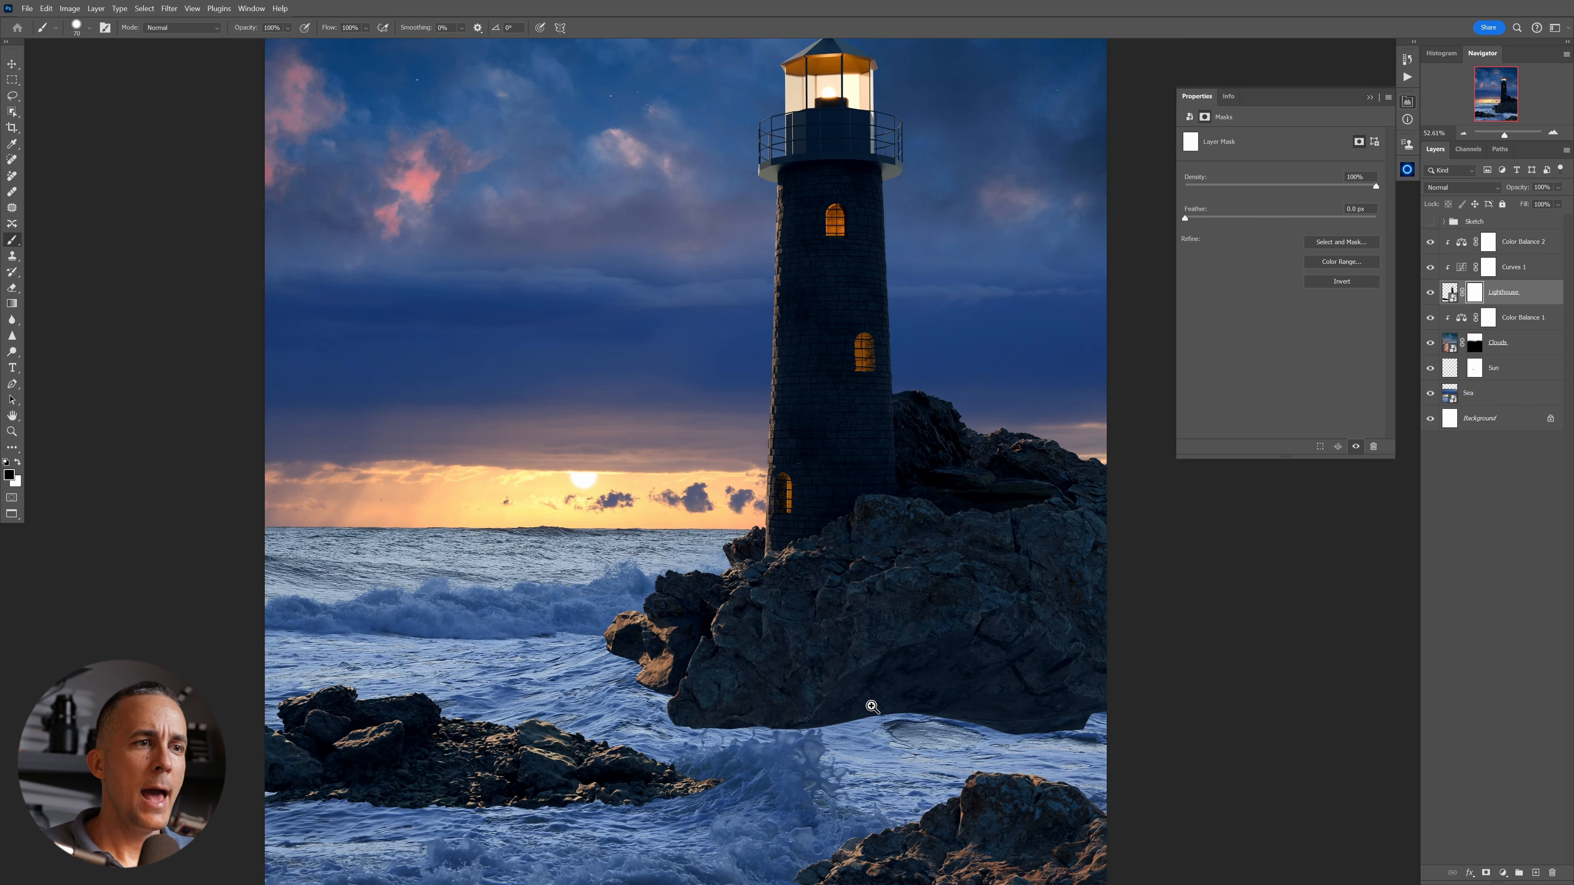
ctrl+space+click(872, 706)
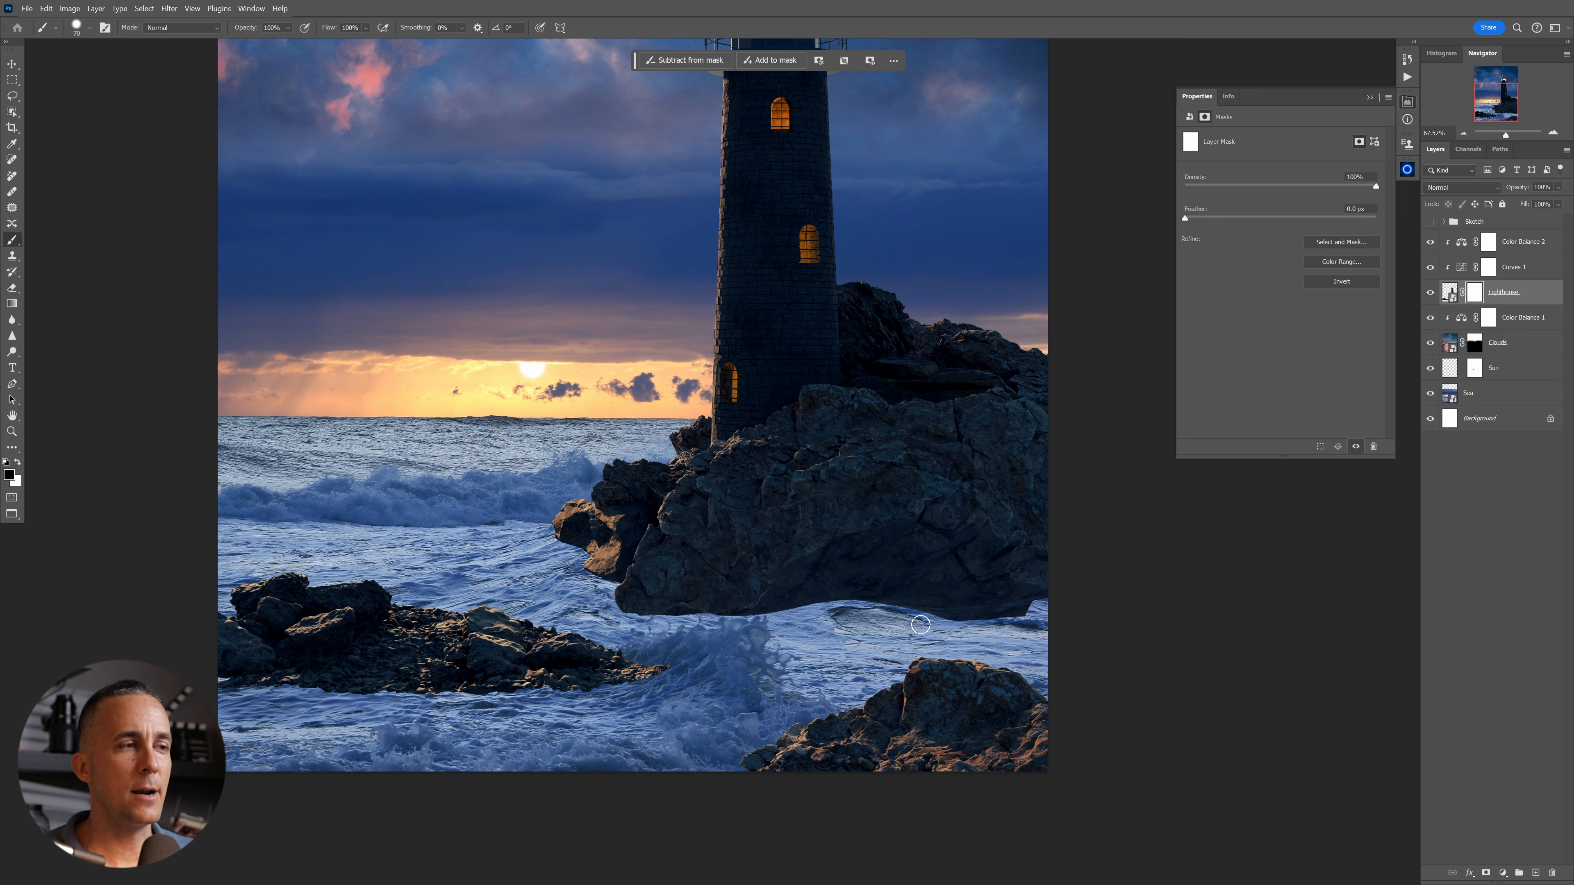
key(bracketright)
key(bracketright)
key(bracketright)
key(bracketright)
key(bracketright)
key(bracketright)
Choose the Cloud/Dust brush, try a masking stroke along the base of the large rock, and undo that stroke.
right_click(1022, 605)
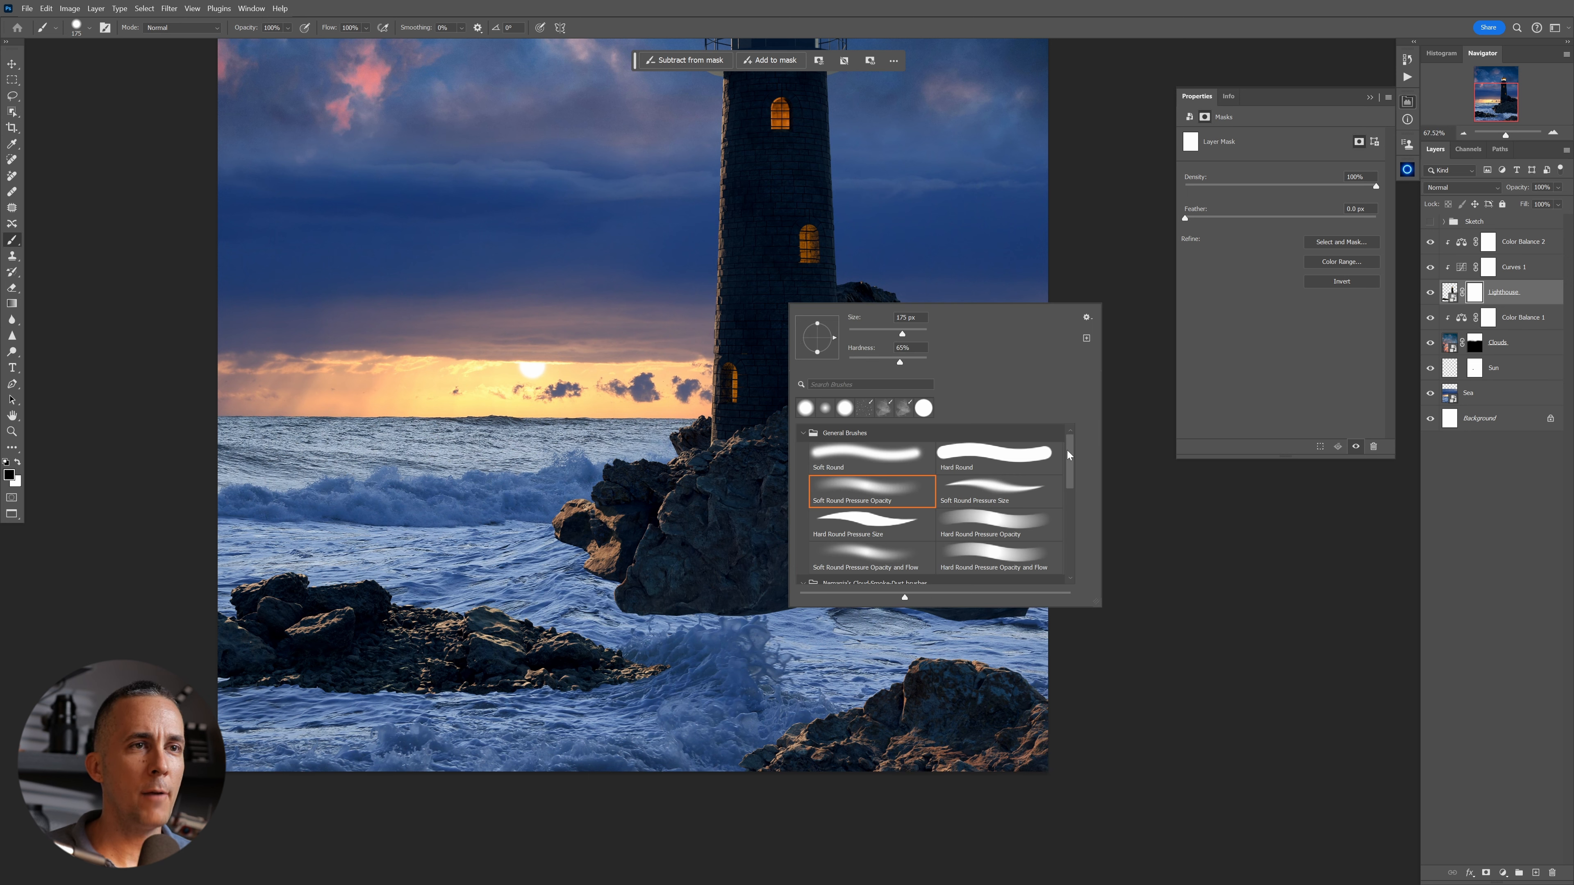
drag(1067, 451, 1068, 494)
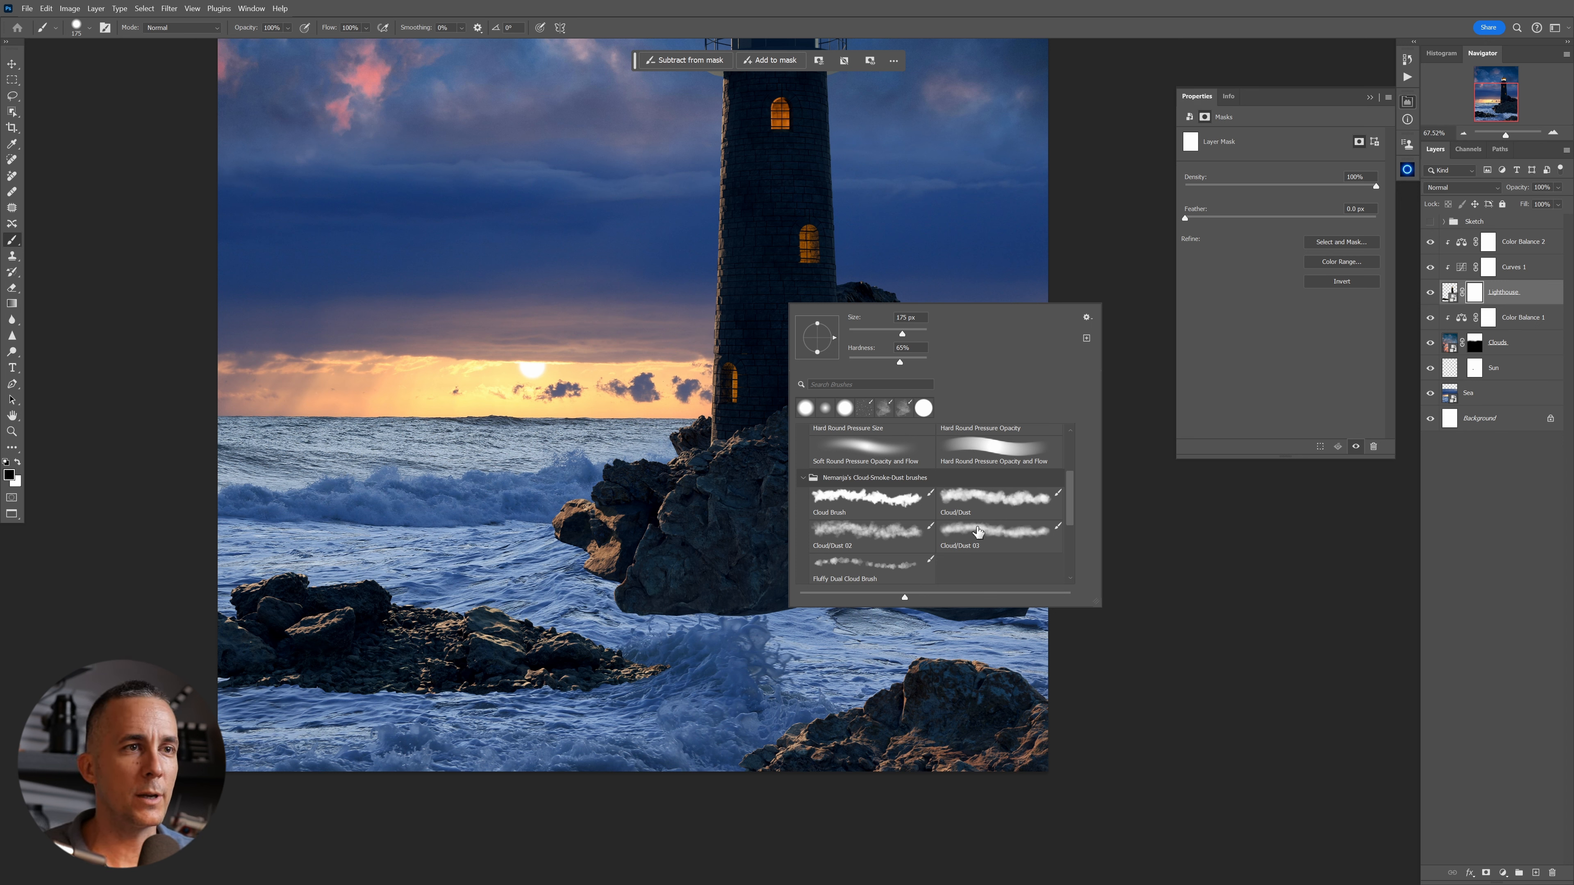
click(960, 516)
mouse_move(687, 627)
mouse_down()
mouse_move(573, 604)
mouse_move(927, 611)
mouse_move(871, 587)
mouse_move(1003, 601)
mouse_move(955, 582)
mouse_move(1121, 604)
mouse_up()
key(ctrl+z)
Adjust the brush size and paint black on the Lighthouse mask to blend the large rock's lower edge into the water.
key(bracketleft)
key(bracketleft)
key(bracketleft)
key(bracketleft)
key(bracketright)
mouse_move(932, 581)
mouse_down()
mouse_move(619, 568)
mouse_move(900, 605)
mouse_move(868, 574)
mouse_move(886, 587)
mouse_up()
key(bracketright)
key(bracketright)
key(bracketright)
key(bracketright)
key(bracketright)
key(bracketright)
mouse_move(985, 527)
mouse_down()
mouse_move(875, 558)
mouse_move(688, 552)
mouse_up()
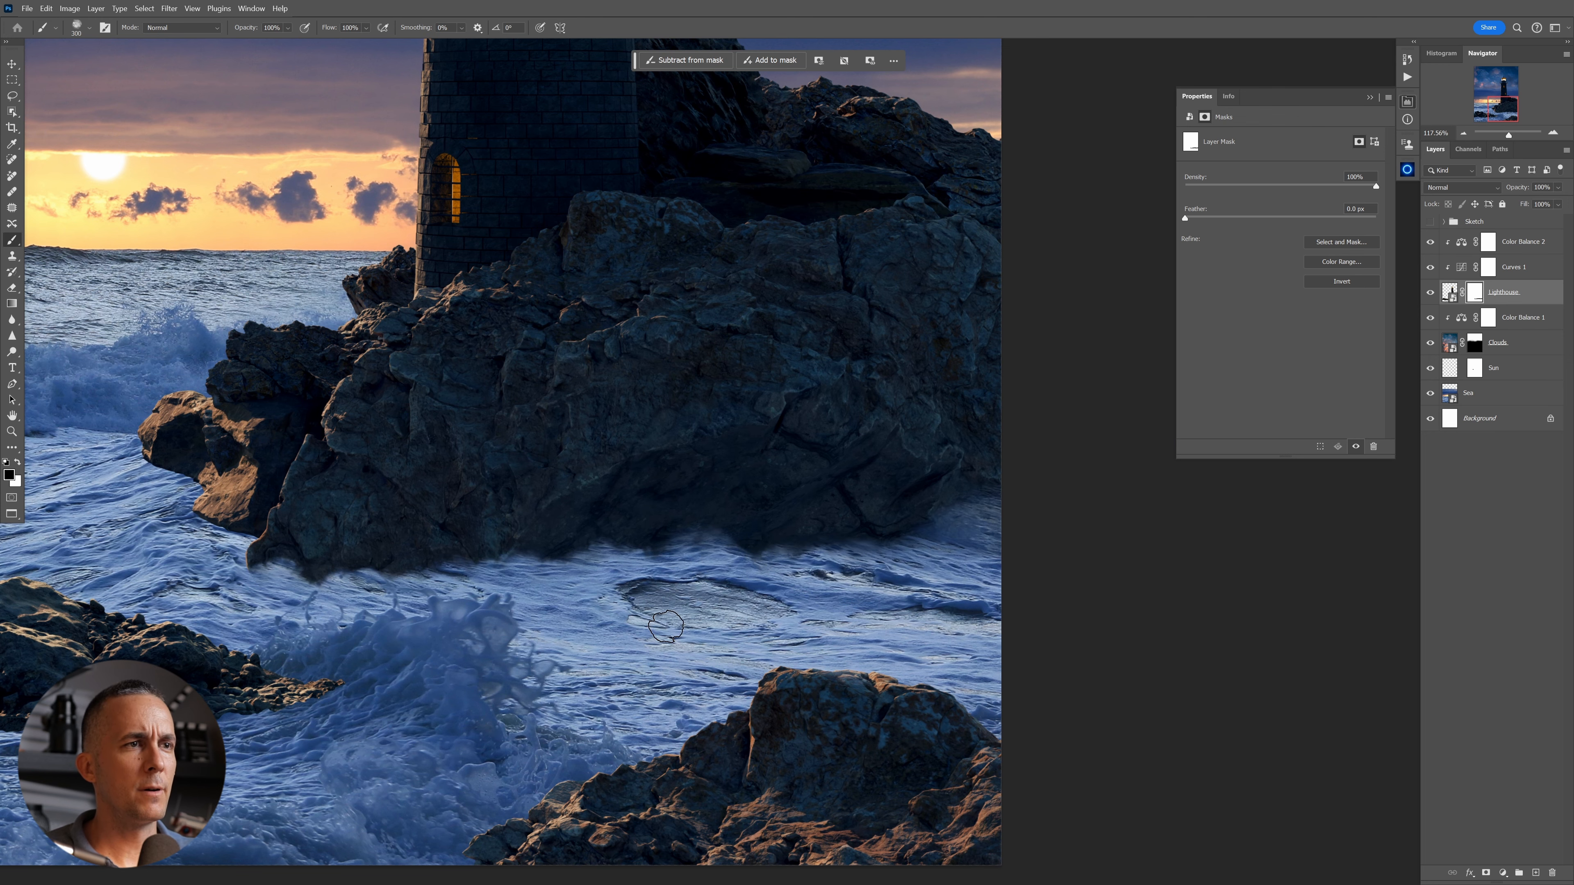
Undo the masking strokes along the large rock's base on the Lighthouse mask.
drag(867, 563, 836, 579)
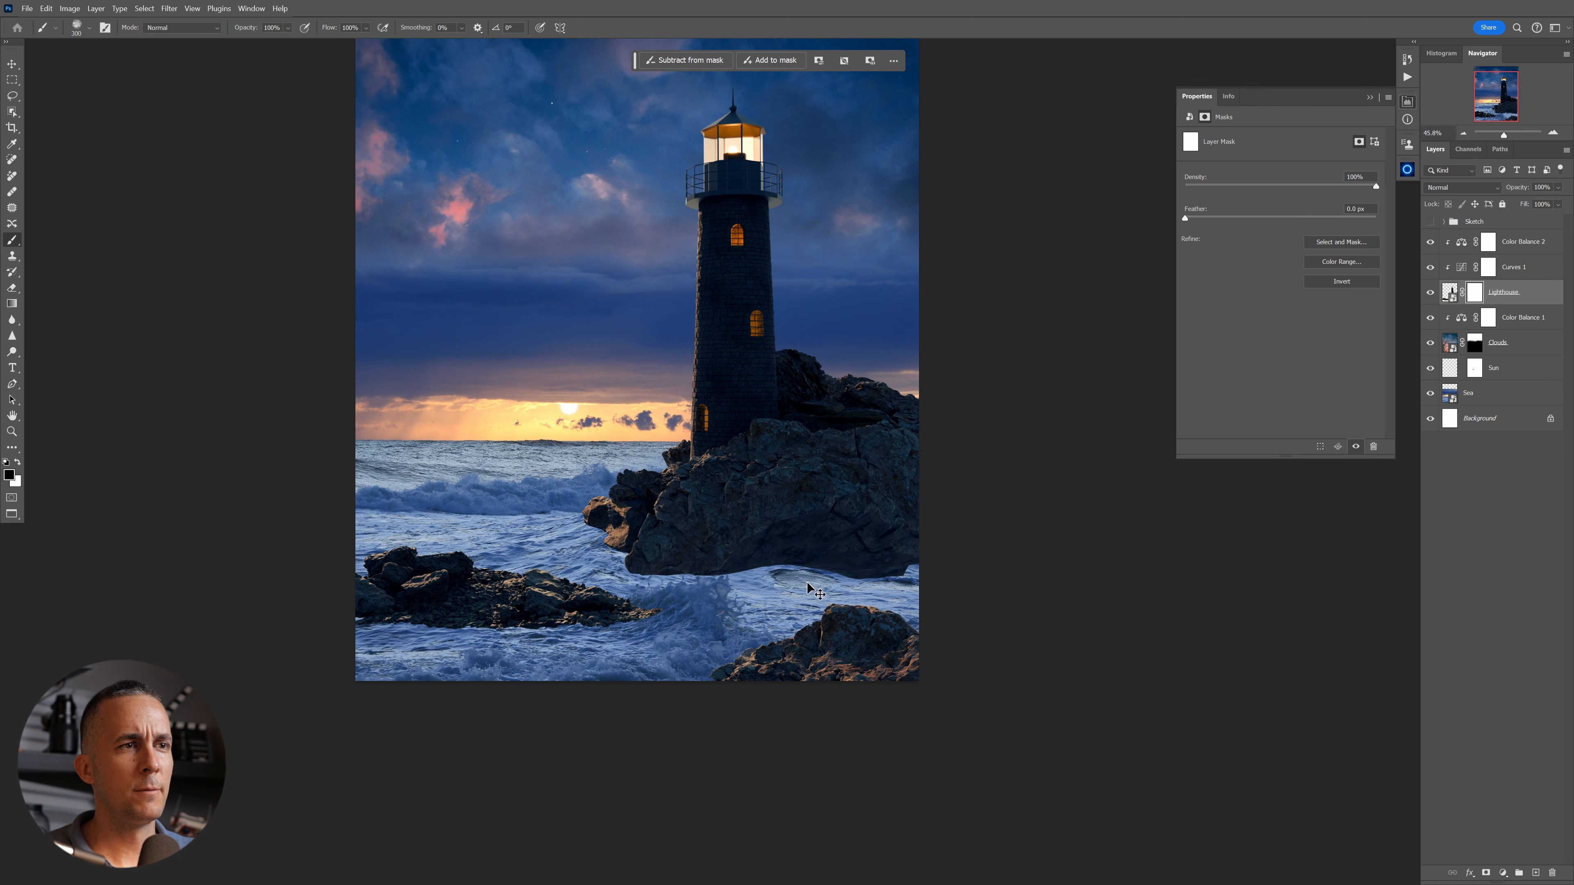
key(ctrl+z)
mouse_move(685, 523)
mouse_down()
mouse_move(755, 524)
mouse_move(708, 527)
mouse_up()
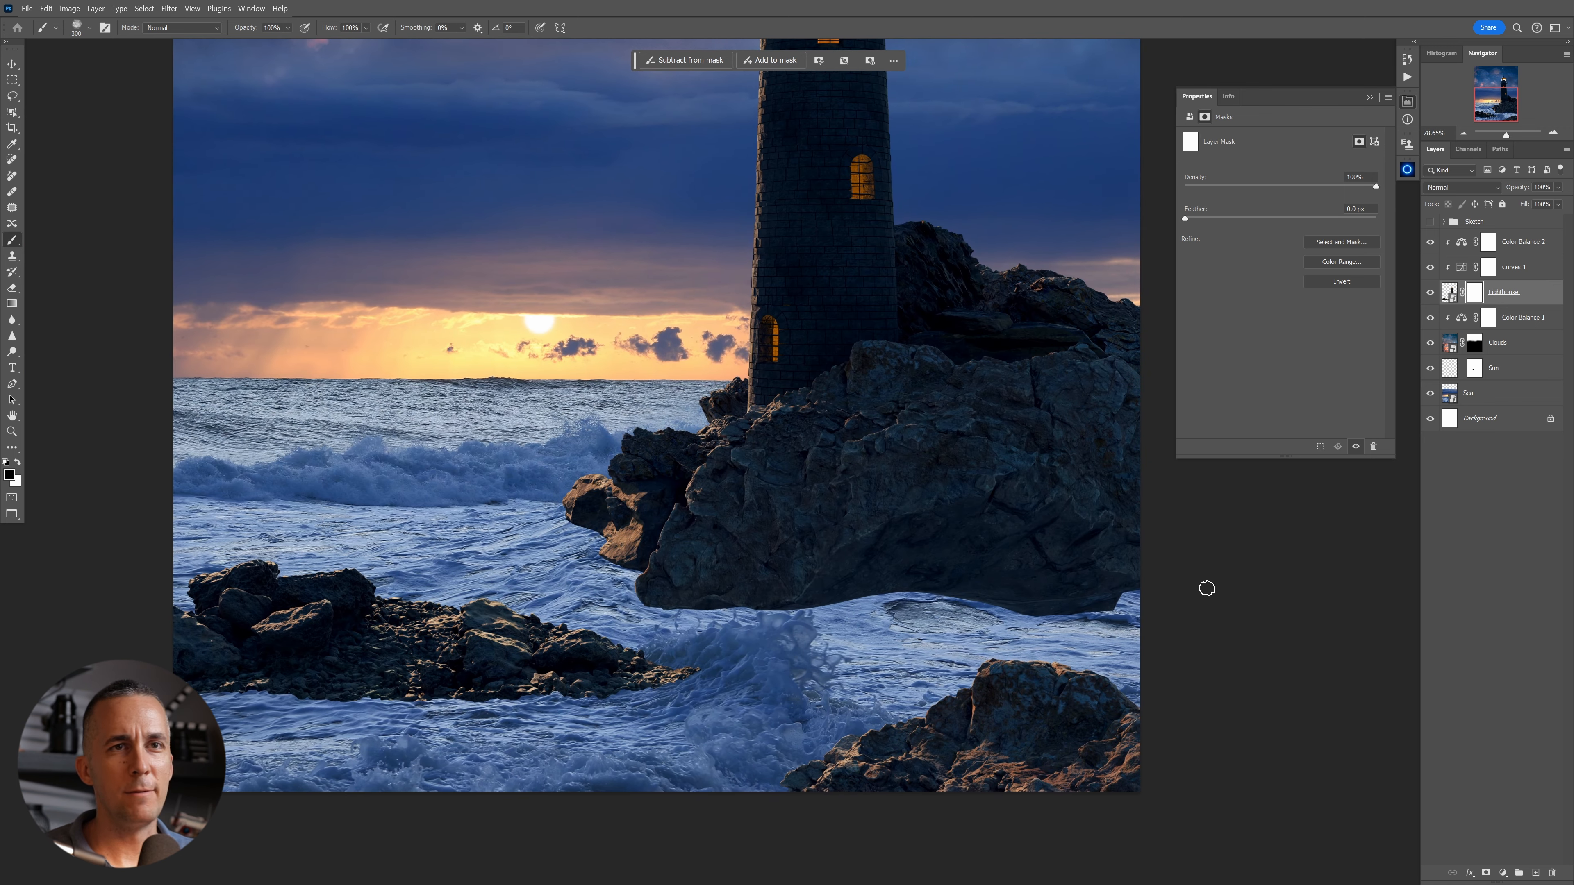
Add an empty layer directly above Color Balance 2 and sample a blue from the distant breaking wave as the brush colour.
click(1468, 243)
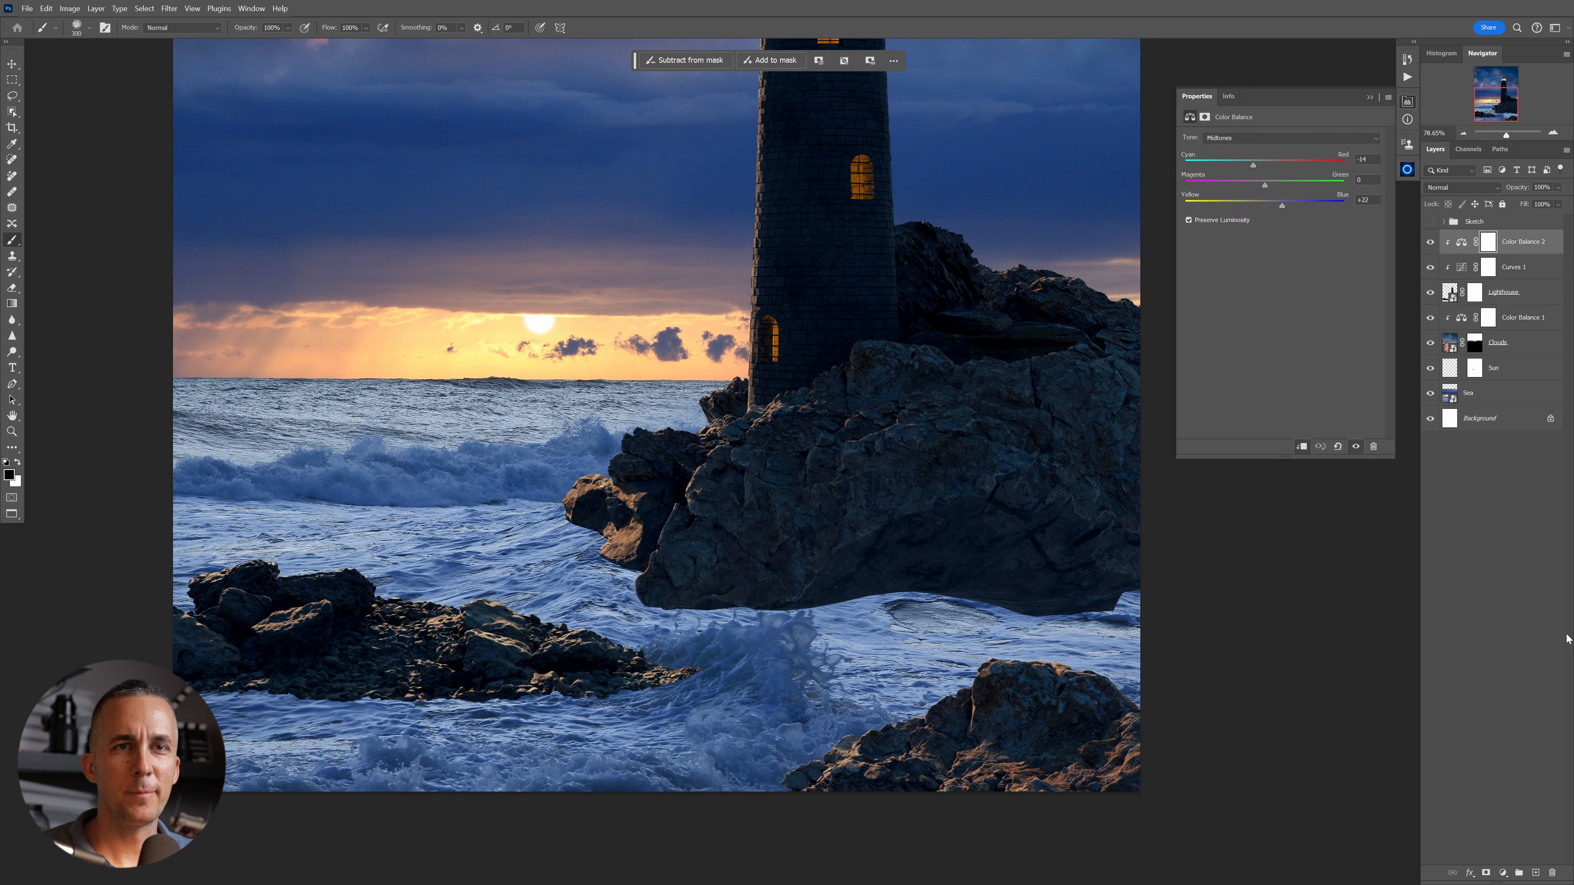
click(1533, 873)
key(x)
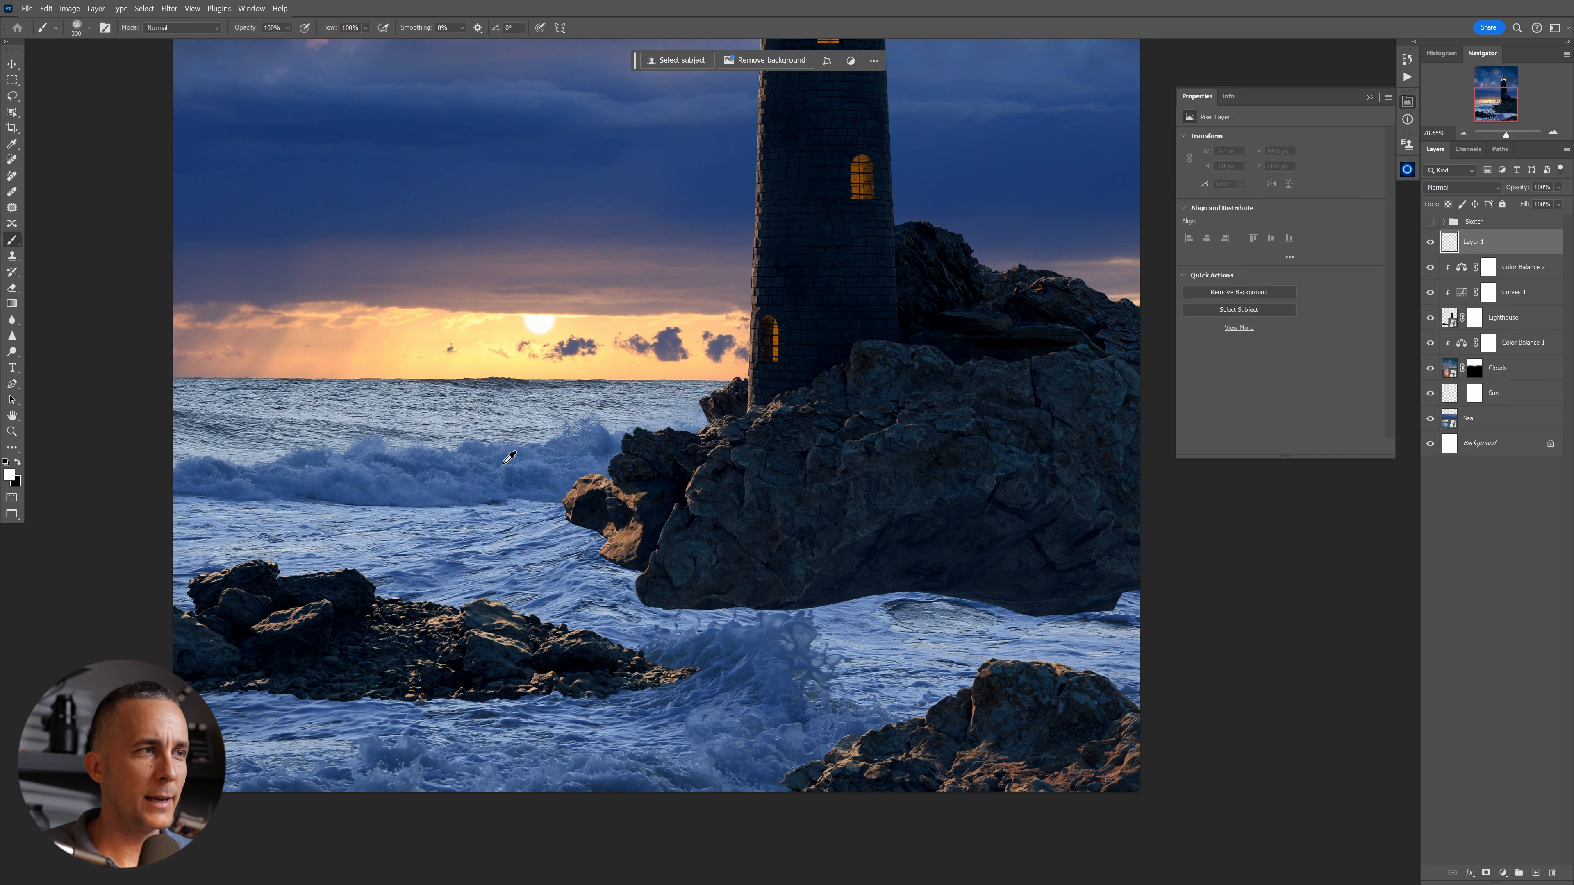
alt+click(448, 482)
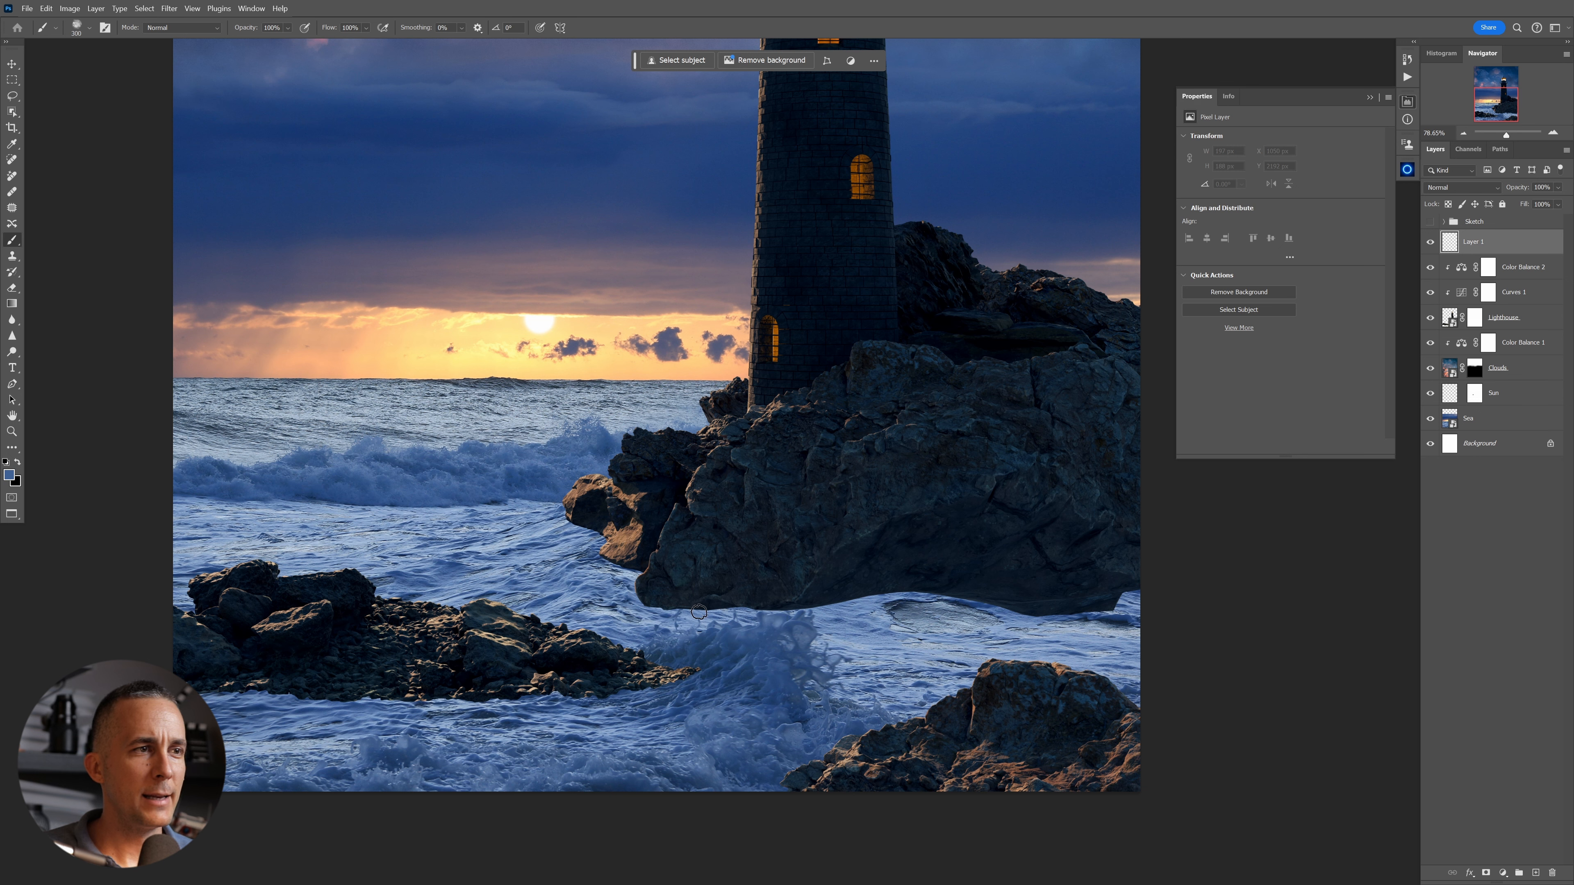
Switch to the Cloud/Dust 02 brush at 20% opacity and undo a test stroke at the large rock's base.
drag(679, 604, 723, 608)
right_click(833, 611)
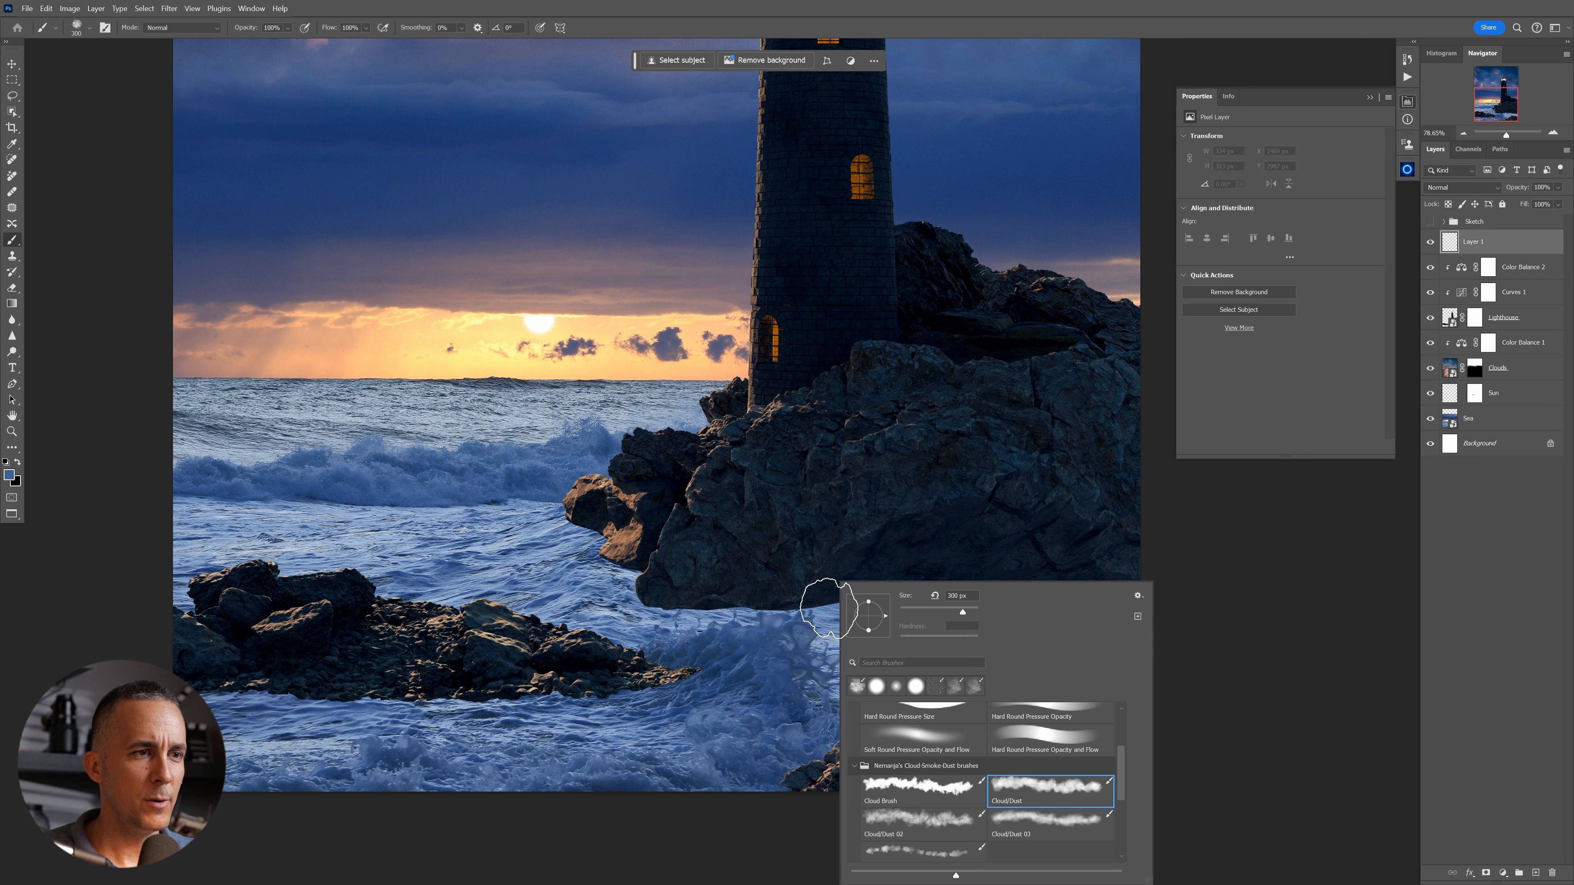
click(905, 815)
key(Return)
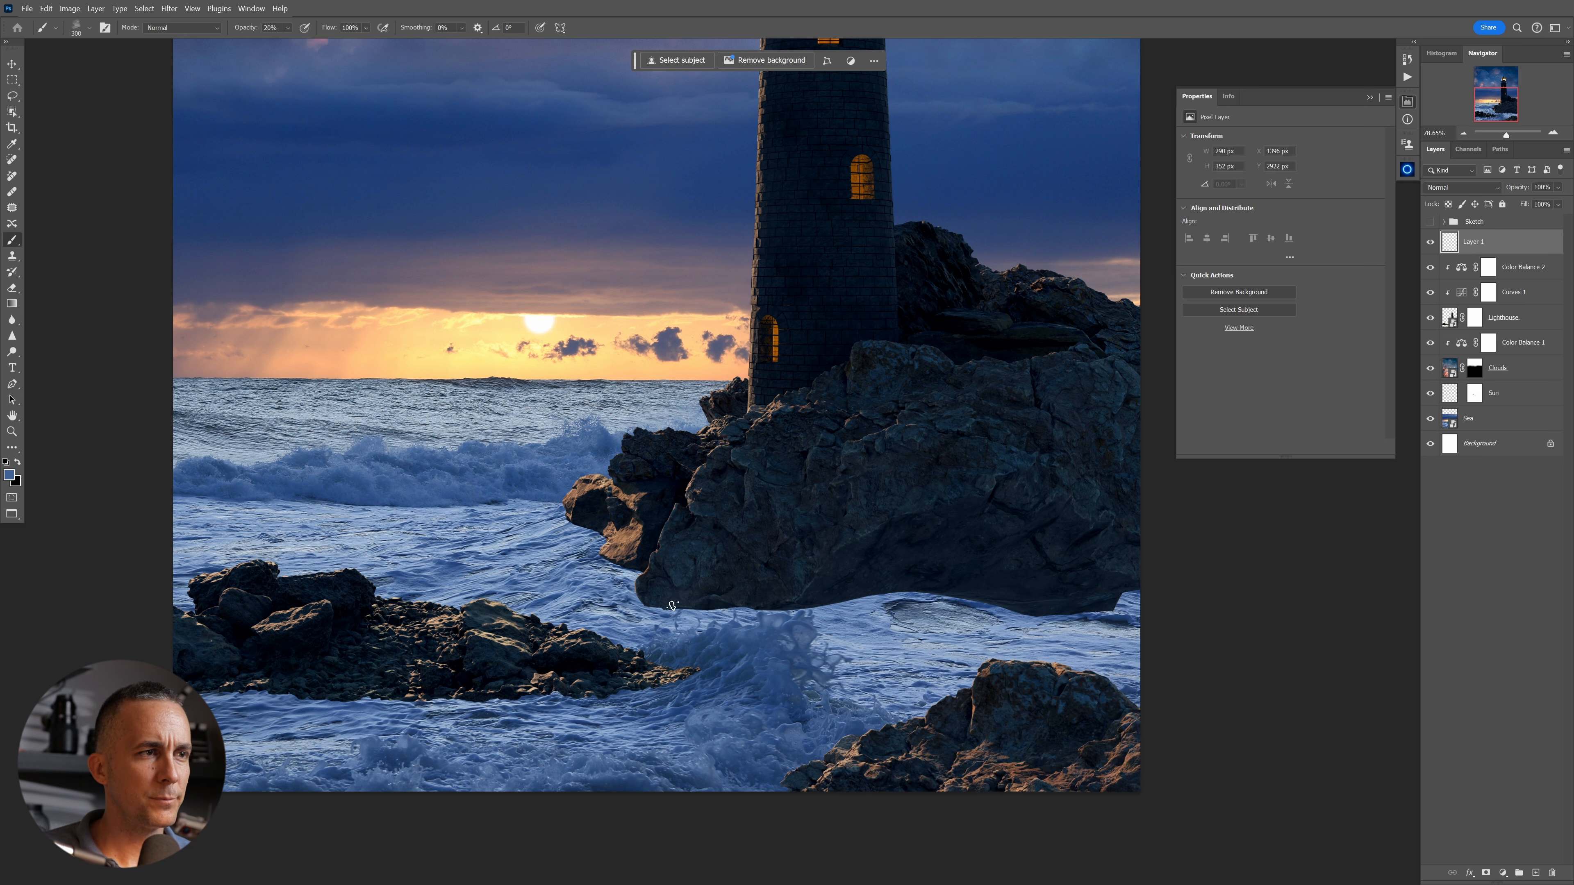
key(ctrl+z)
Try painting blue mist along the large rock's waterline with the Cloud/Dust 02 brush, building up from 20% to 40% opacity.
mouse_move(675, 603)
mouse_down()
mouse_move(776, 611)
mouse_move(654, 616)
mouse_move(856, 592)
mouse_move(772, 616)
mouse_move(902, 594)
mouse_move(933, 599)
mouse_move(875, 602)
mouse_move(1027, 624)
mouse_move(1181, 594)
mouse_move(1032, 606)
mouse_up()
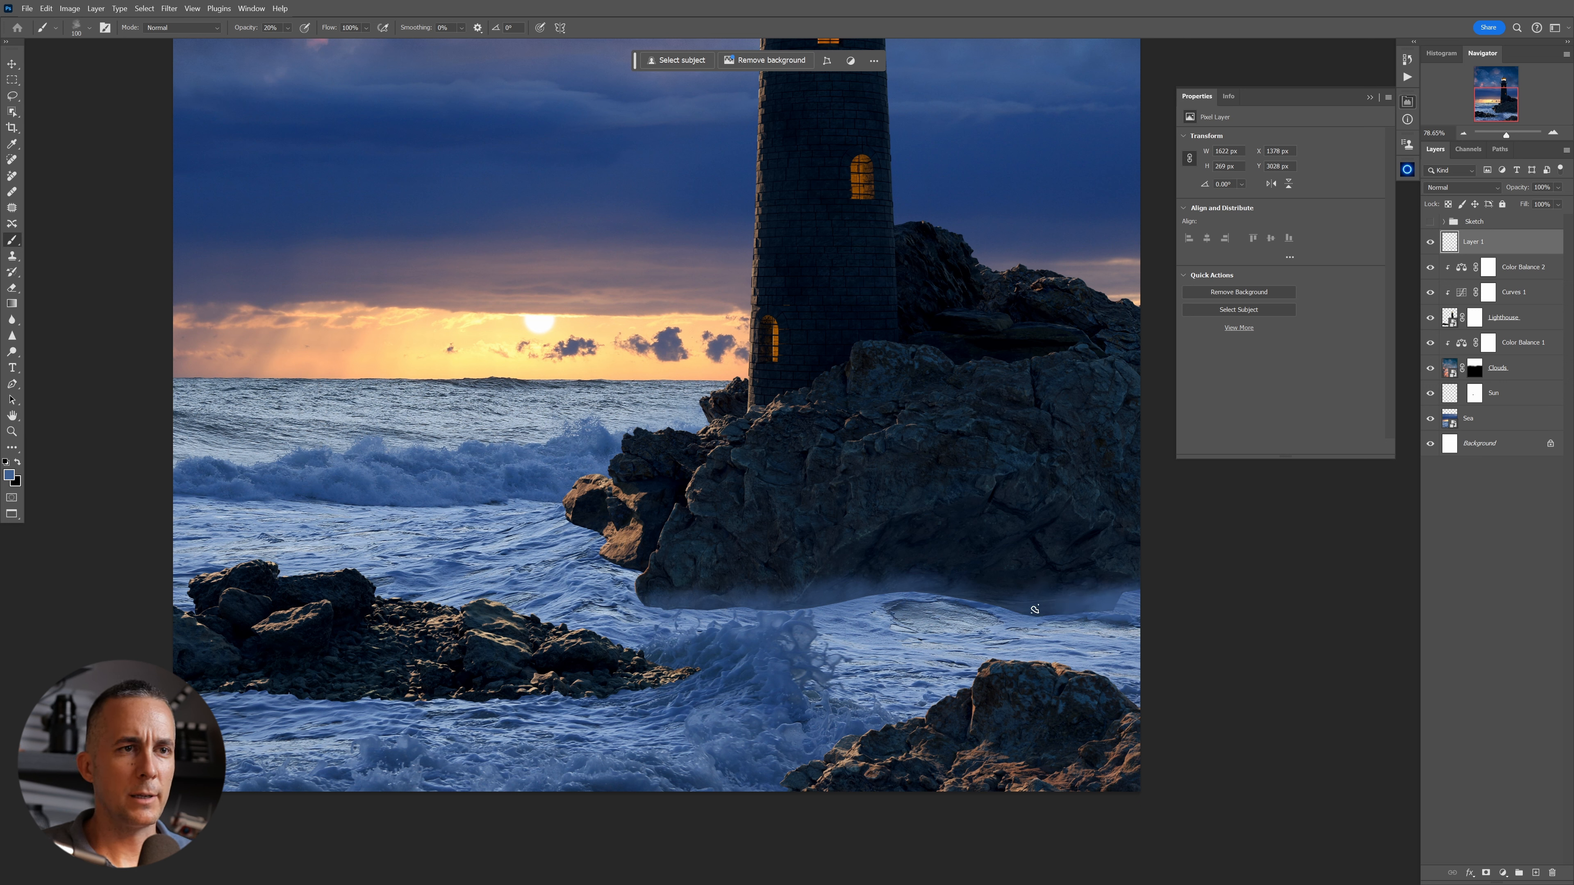
drag(989, 602, 709, 606)
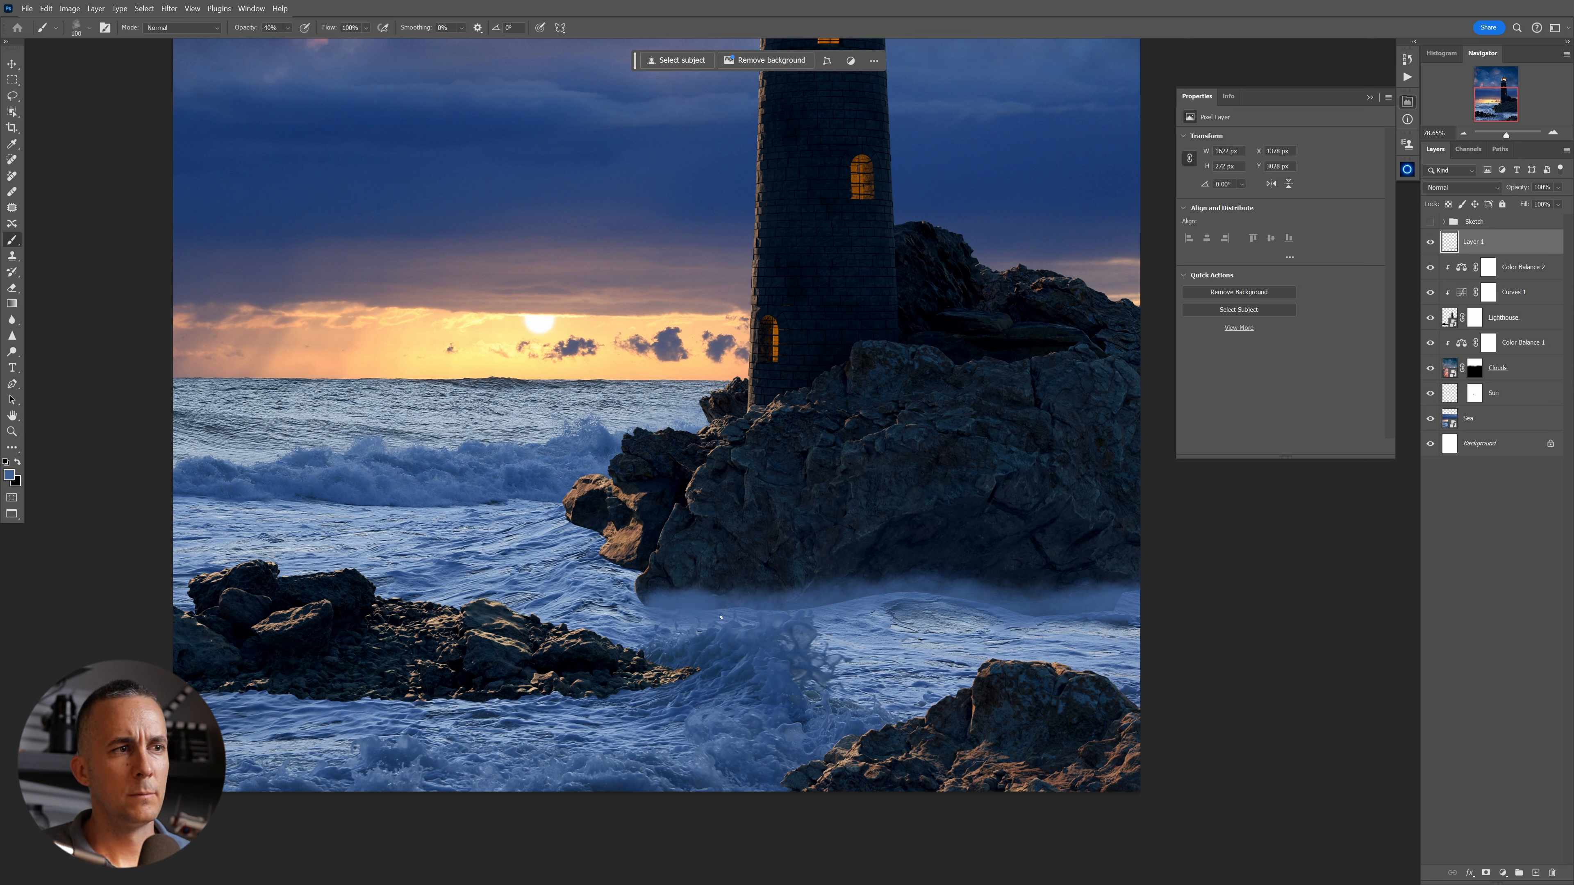
drag(721, 609, 659, 609)
mouse_move(809, 602)
mouse_down()
mouse_move(953, 597)
mouse_move(921, 582)
mouse_move(809, 606)
mouse_up()
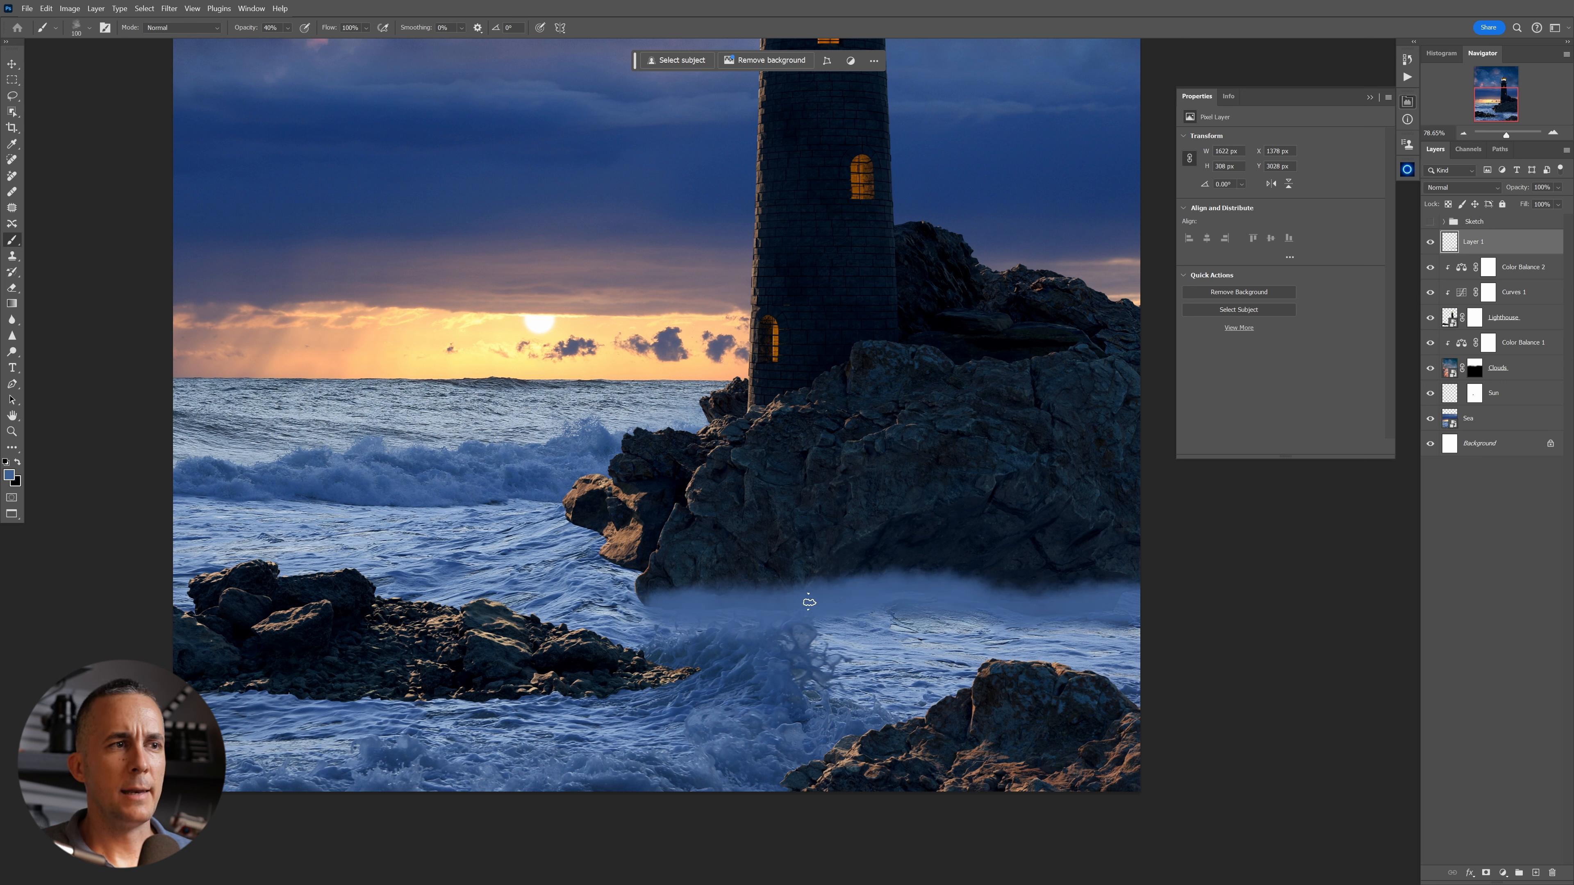
key(bracketright)
drag(855, 565, 1072, 580)
Try spraying water droplets over the rock's base with the Debris 01 brush, and delete the painted mist layer.
right_click(893, 541)
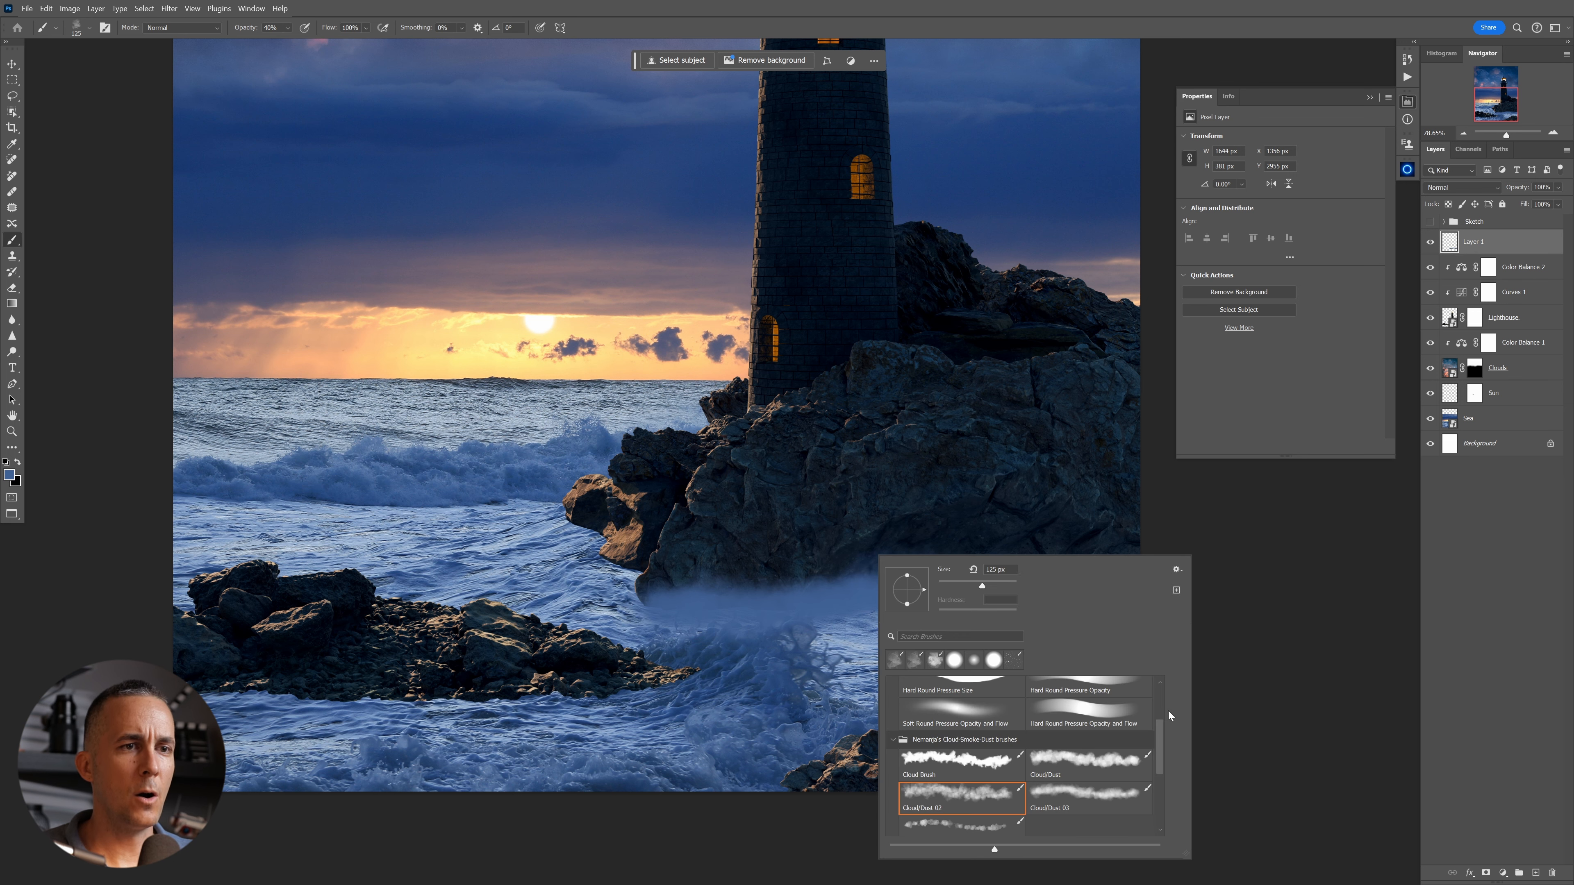
drag(1160, 743, 1161, 786)
click(973, 757)
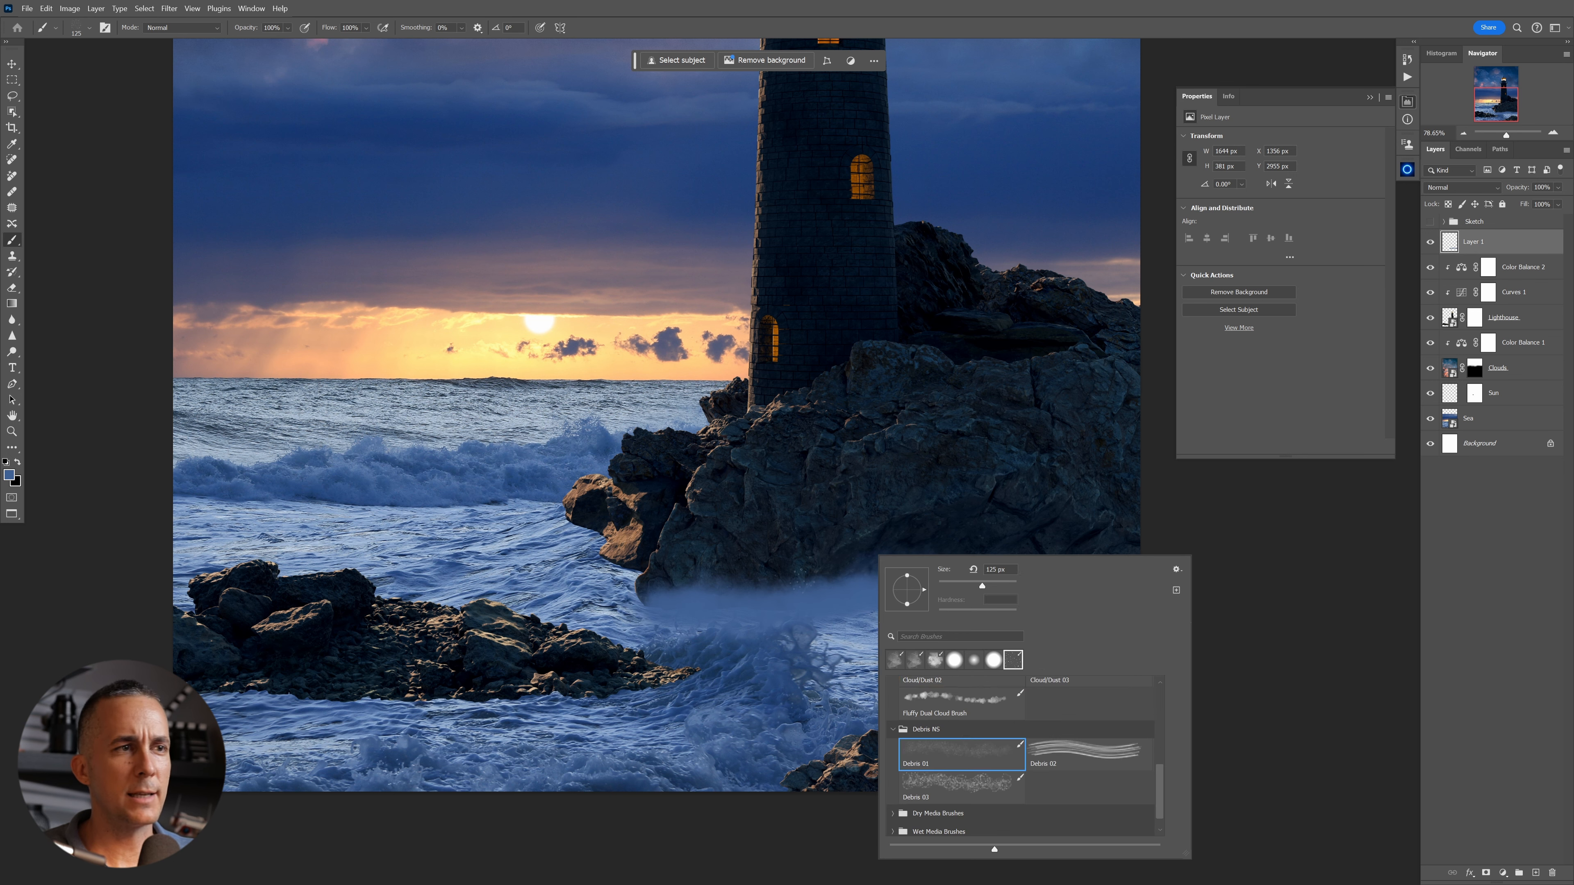
key(Return)
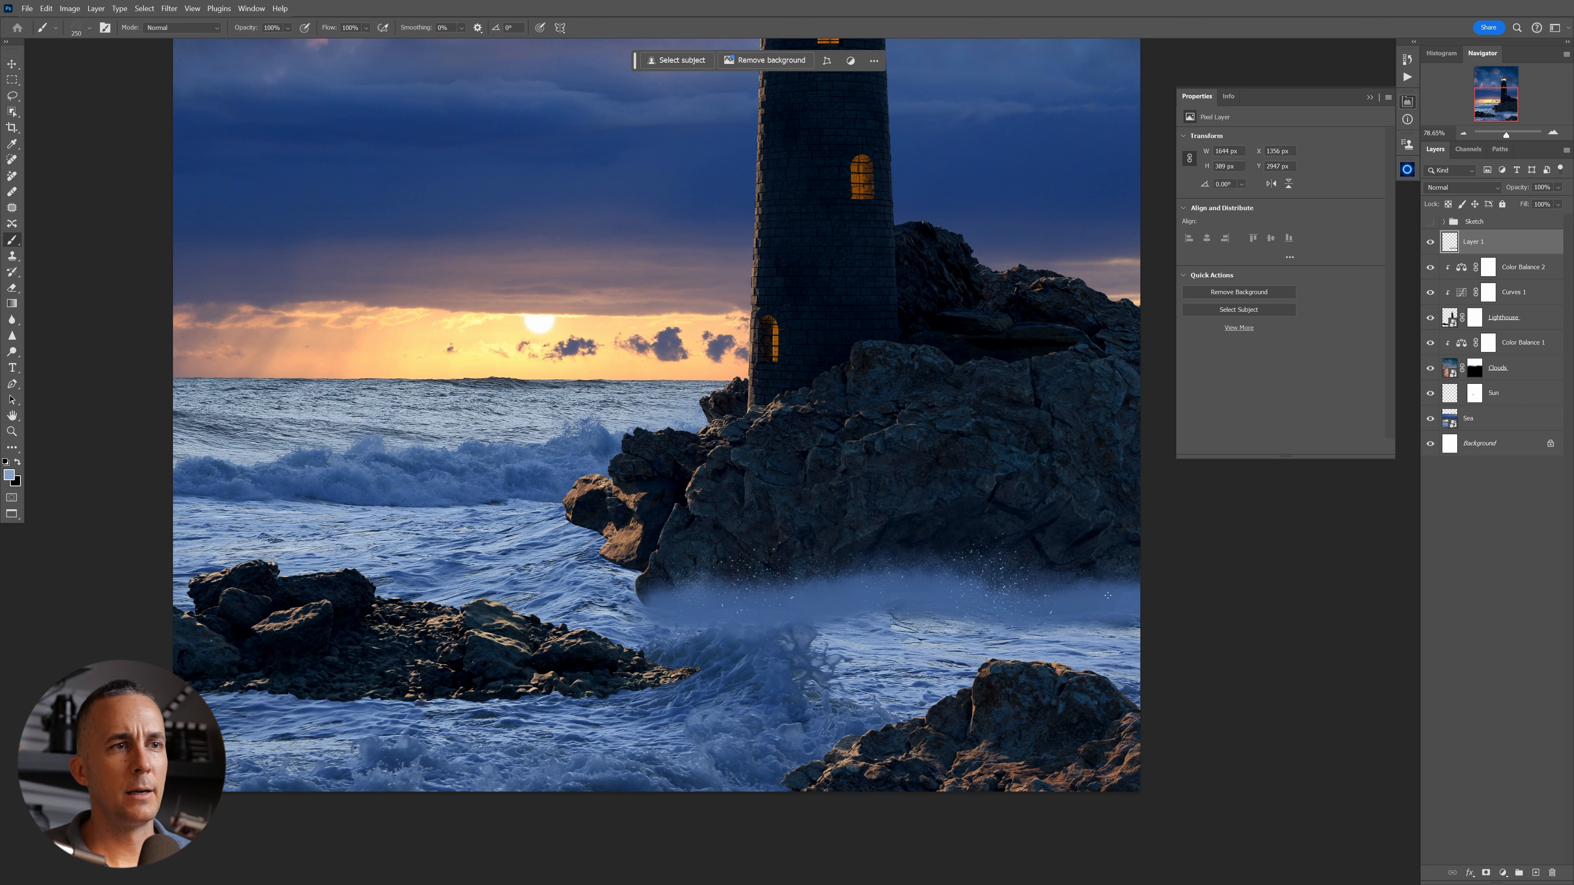
drag(994, 611, 893, 592)
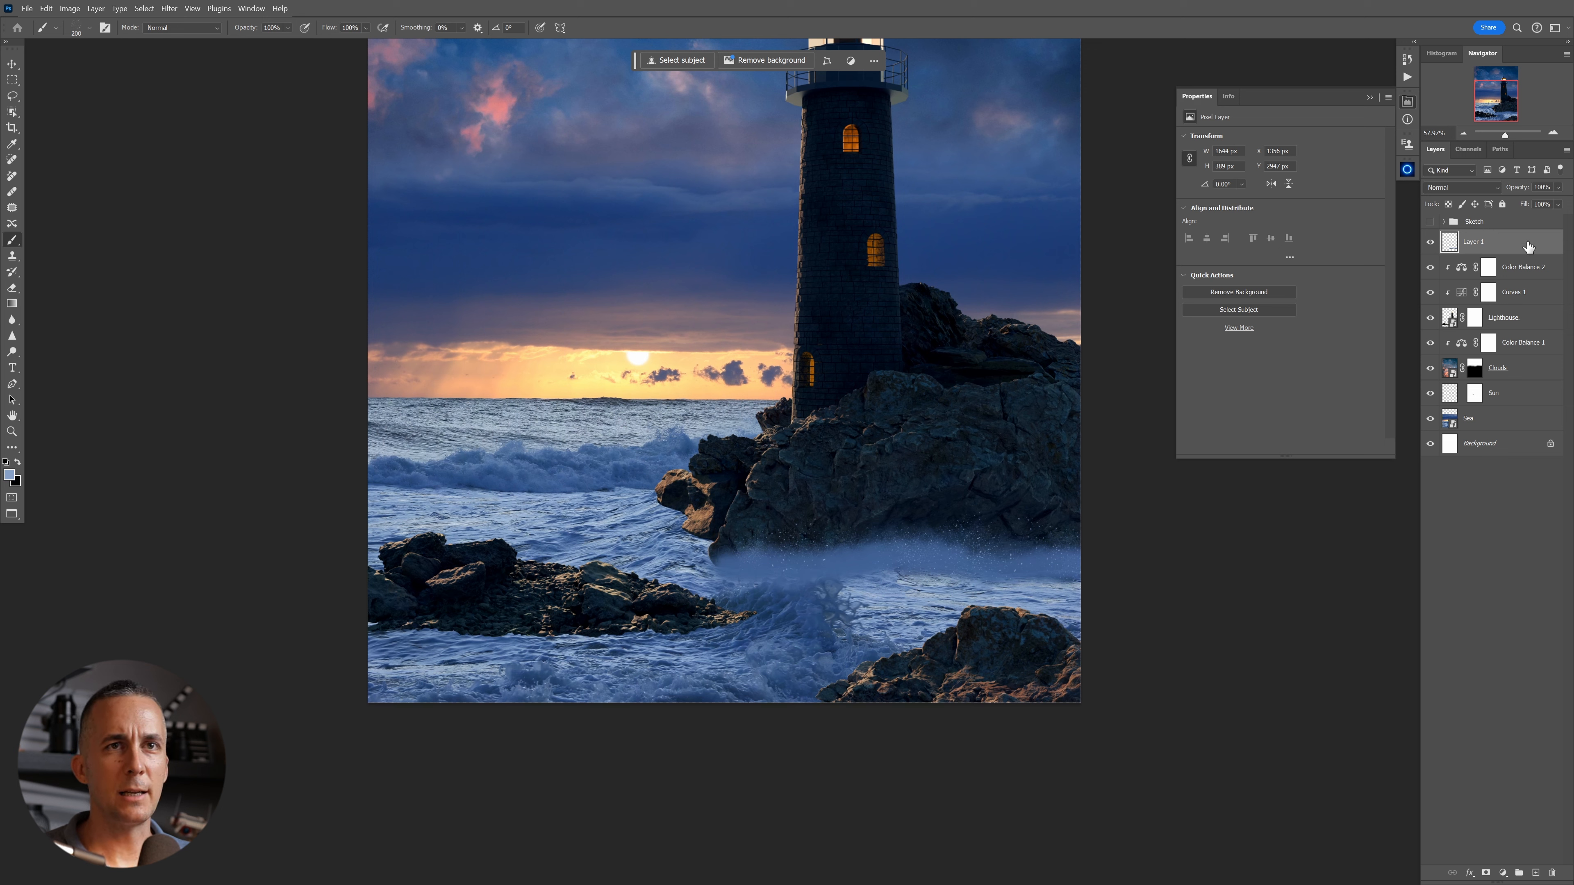
key(Delete)
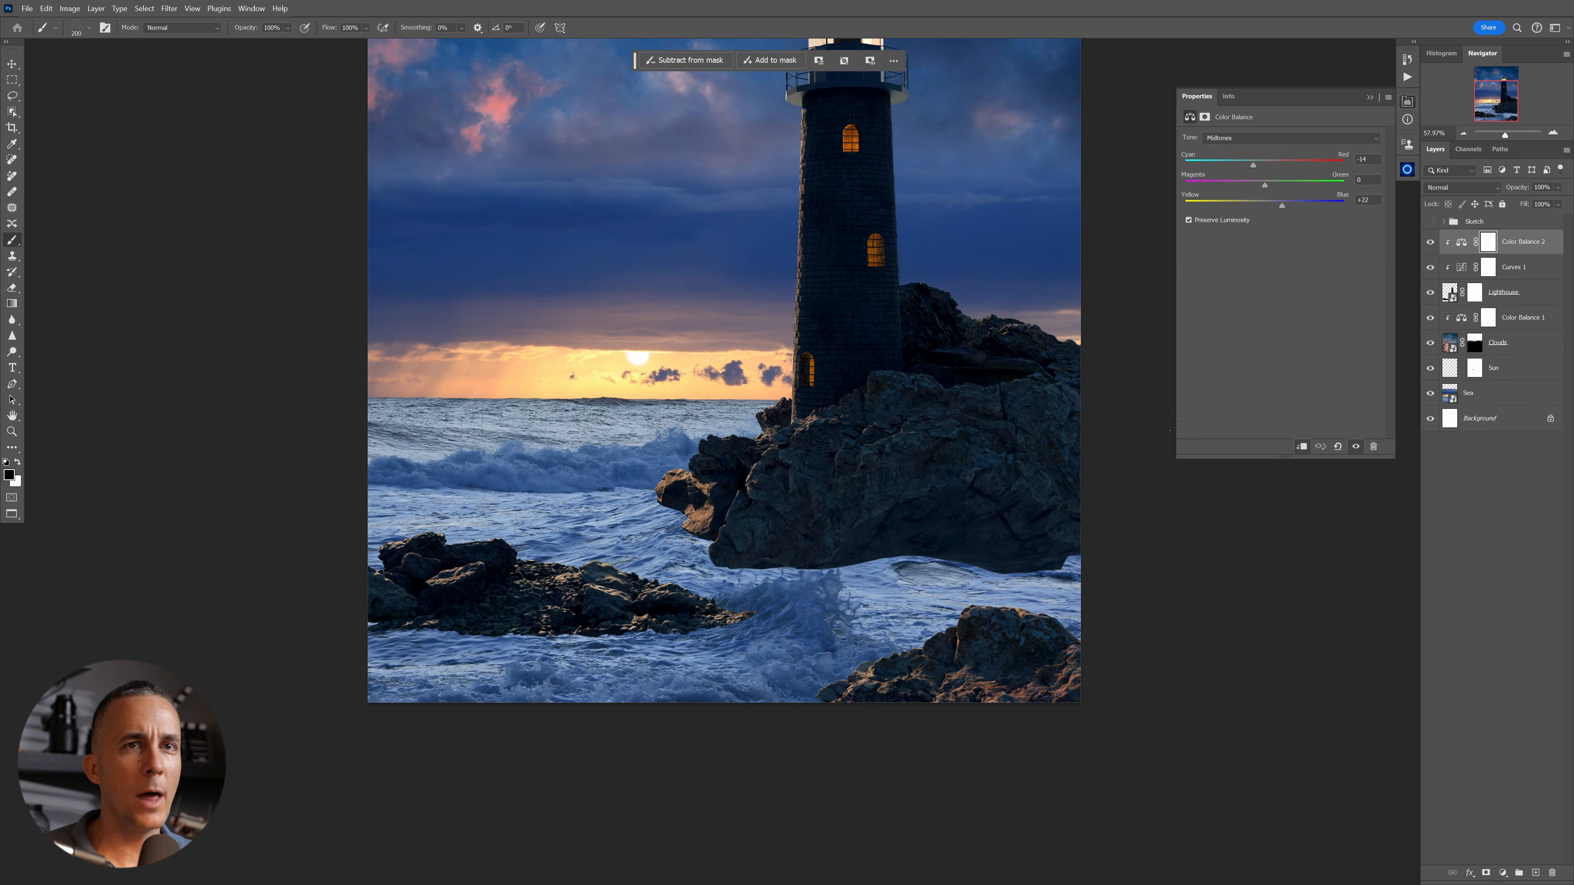
Select the long breaking wave beyond the foreground rocks on the Sea layer with the Quick Selection tool.
click(1453, 401)
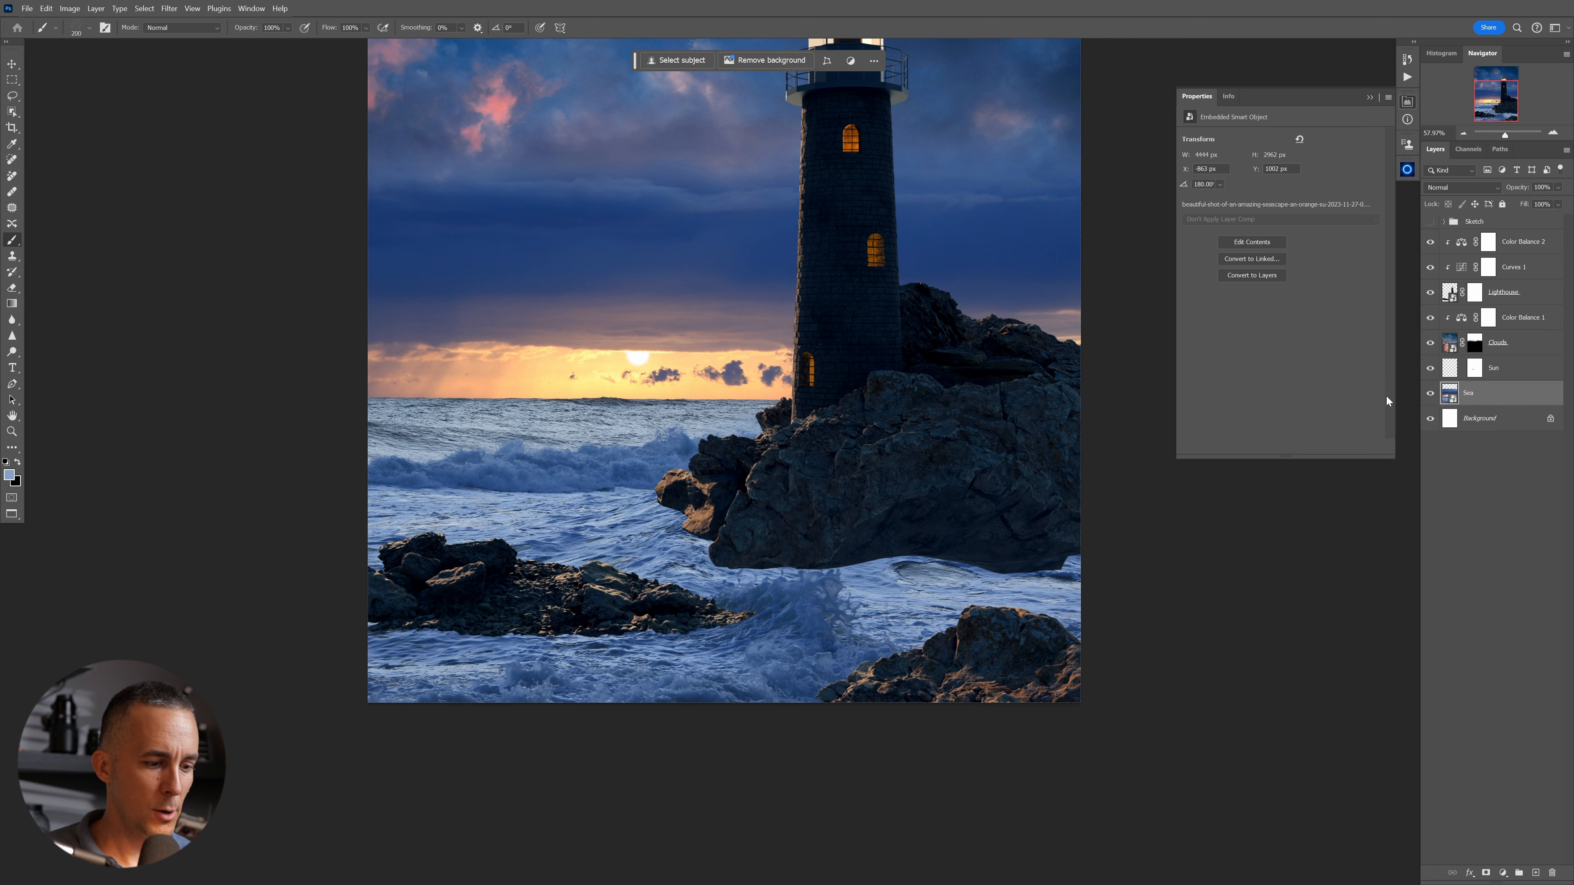
key(l)
scroll(493, 466, up, 4)
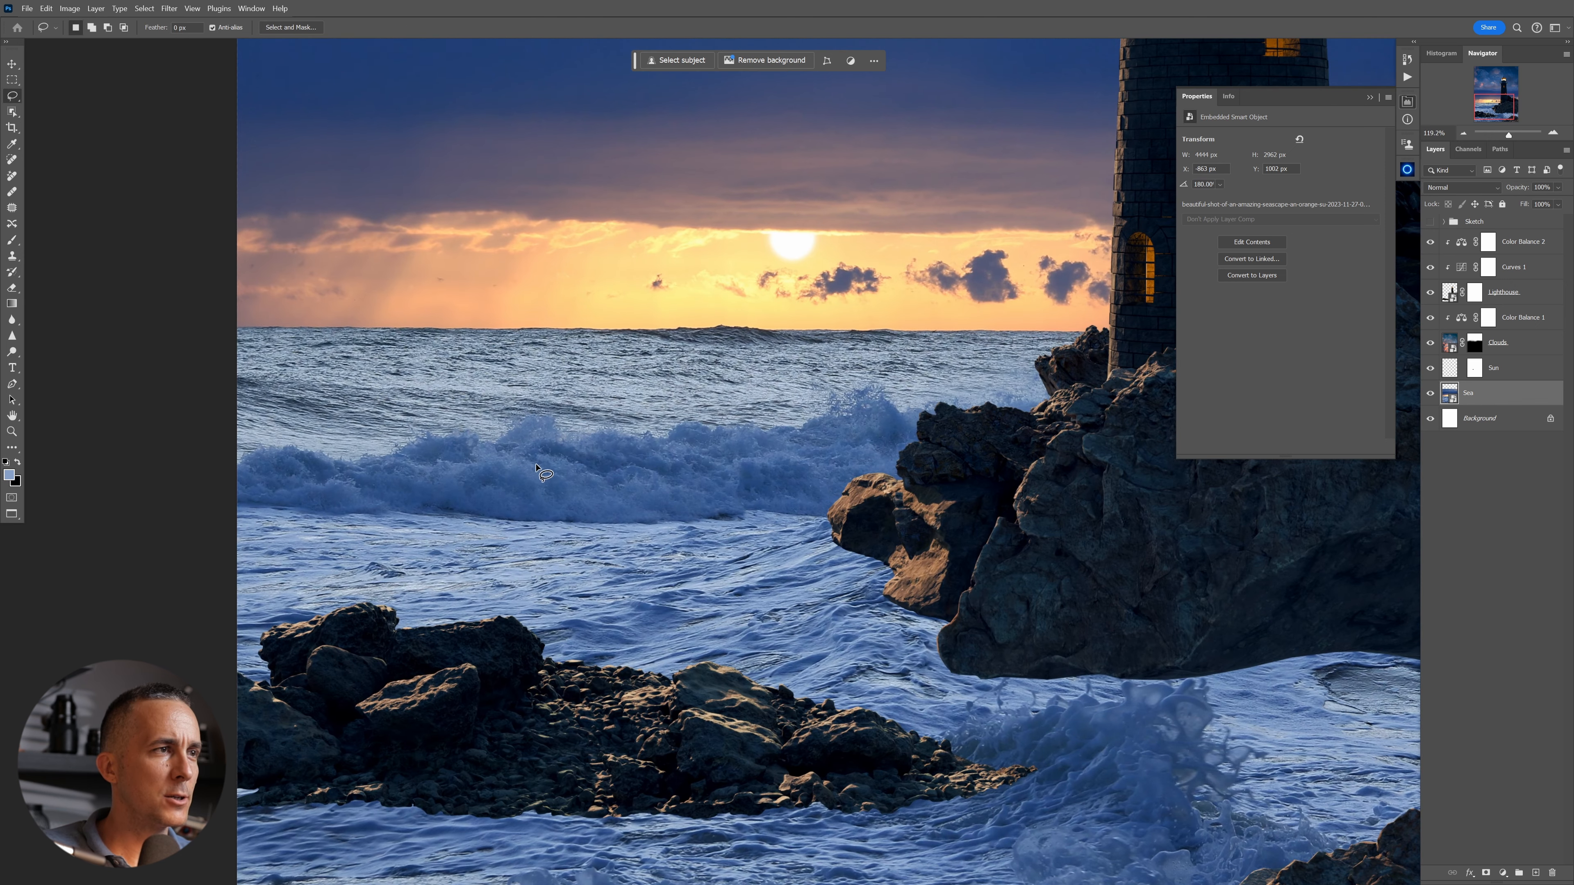
key(w)
mouse_move(503, 472)
mouse_down()
mouse_move(572, 485)
mouse_move(853, 455)
mouse_move(882, 420)
mouse_move(894, 437)
mouse_move(898, 371)
mouse_move(703, 403)
mouse_move(282, 431)
mouse_up()
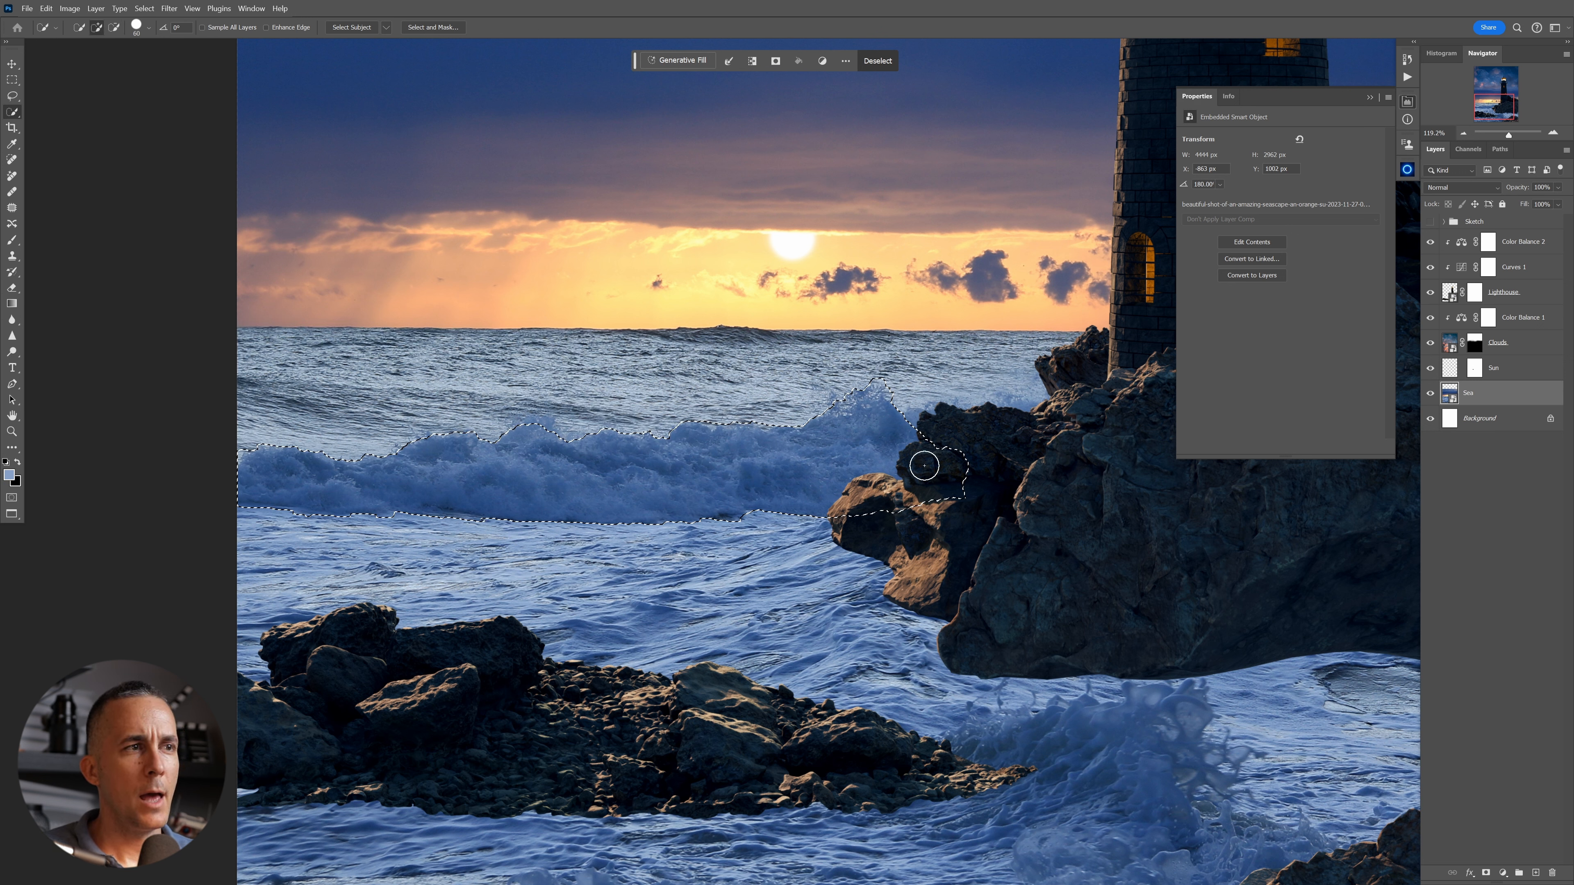
Copy the selected wave to a new layer above Color Balance 2 and place it across the large rock's base.
key(ctrl+j)
drag(1450, 397, 1450, 233)
key(v)
drag(873, 491, 1290, 634)
drag(1228, 631, 956, 607)
Scale the copied wave to about 119% and position it to cover the full width of the large rock's lower edge.
key(ctrl+t)
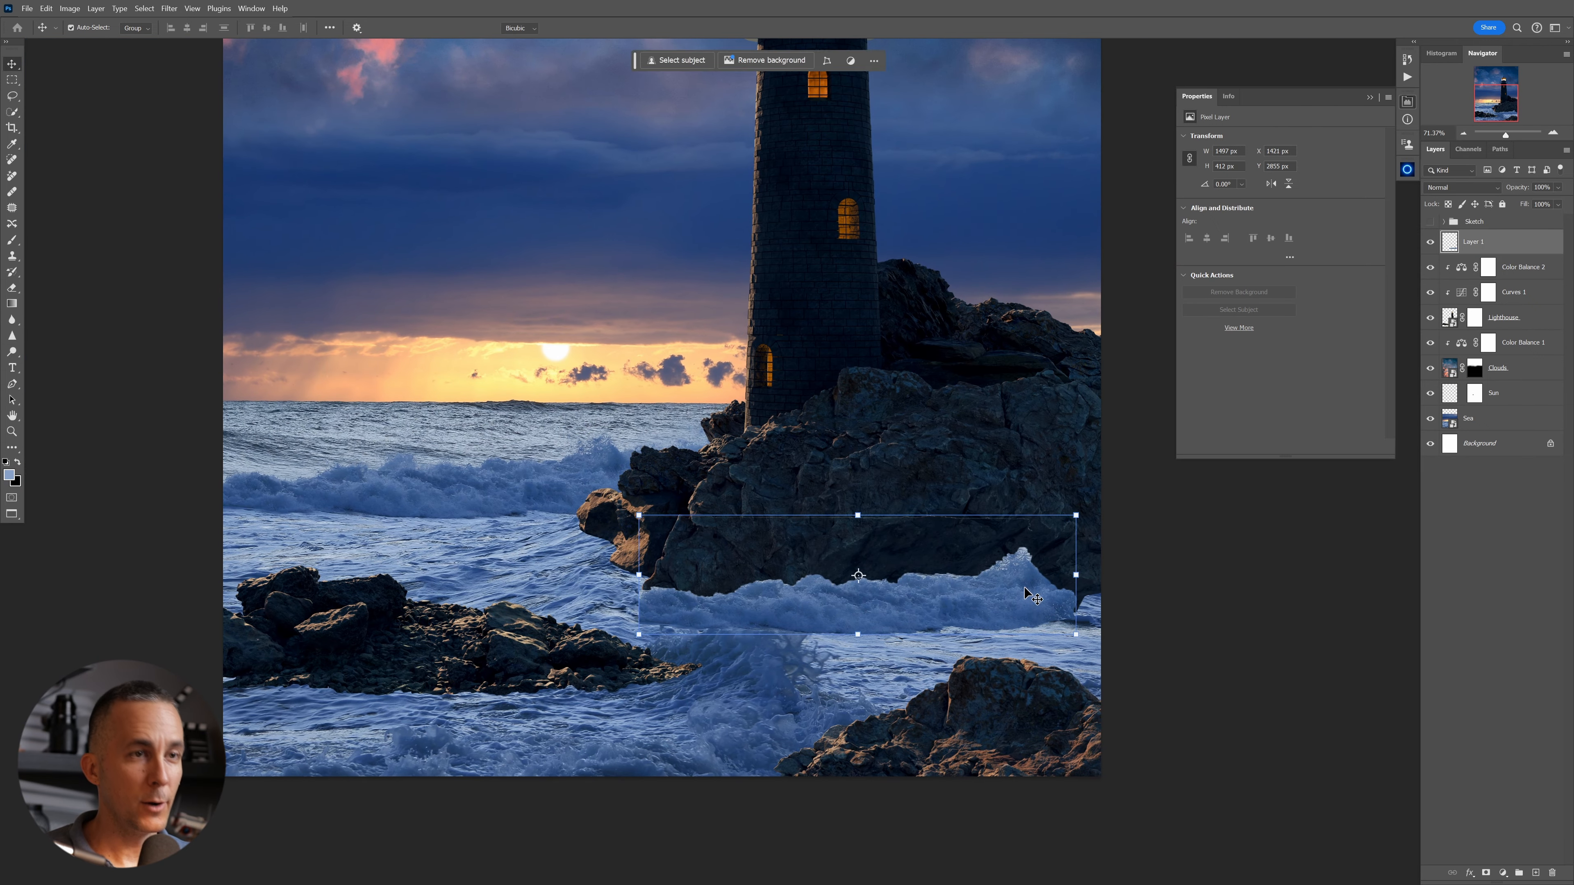
drag(1077, 574, 1143, 574)
drag(1056, 602, 1047, 593)
drag(1132, 568, 1089, 578)
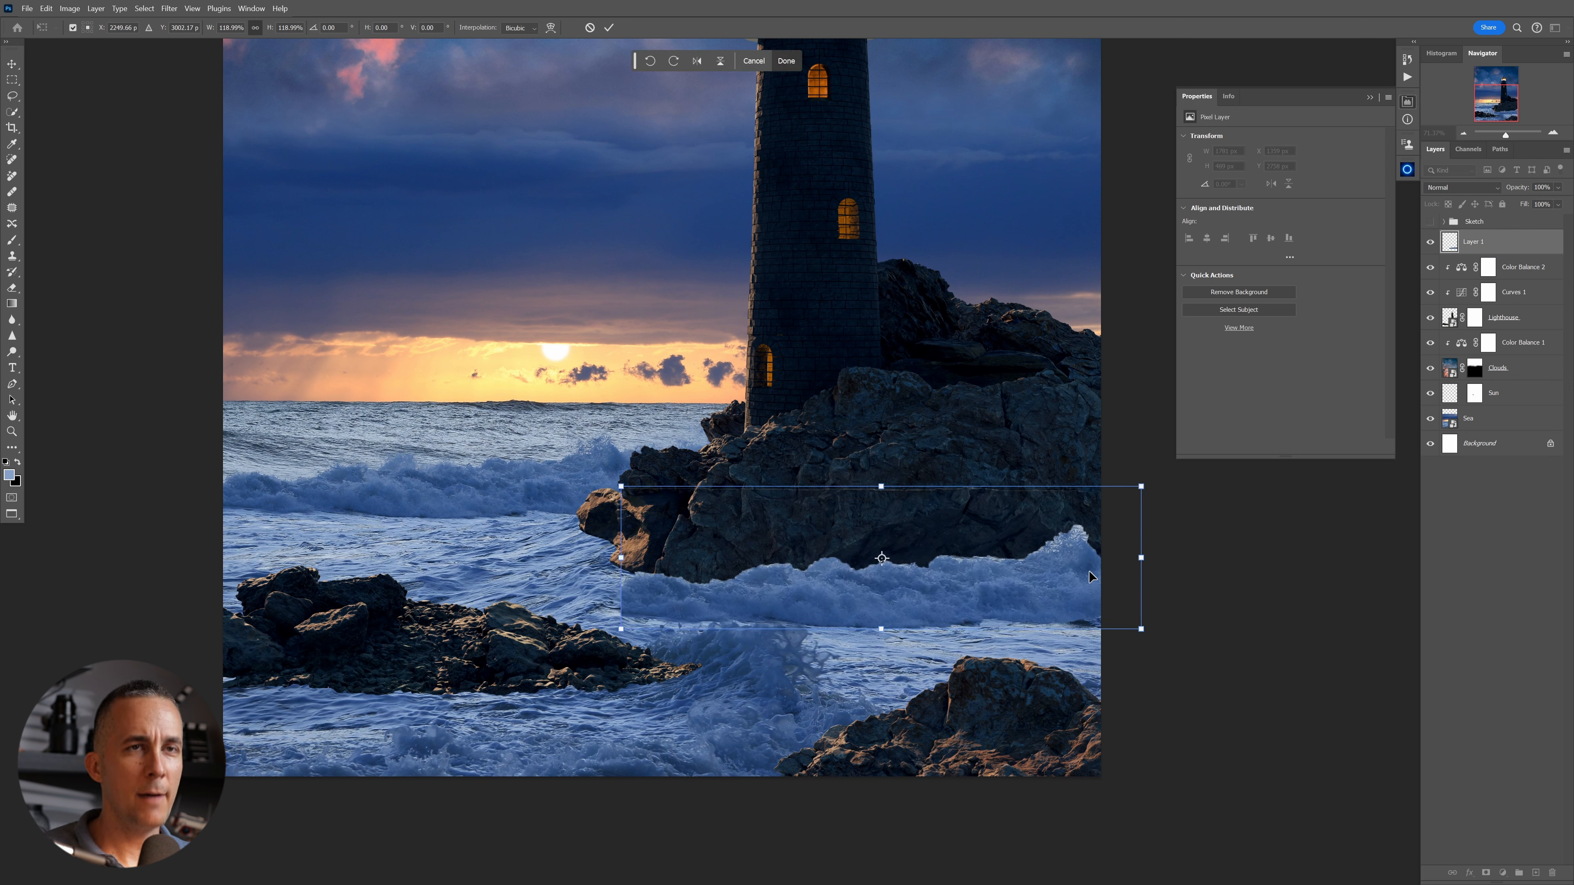
key(Return)
Rename the copied wave layer as Waves and add a layer mask to it.
double_click(1475, 242)
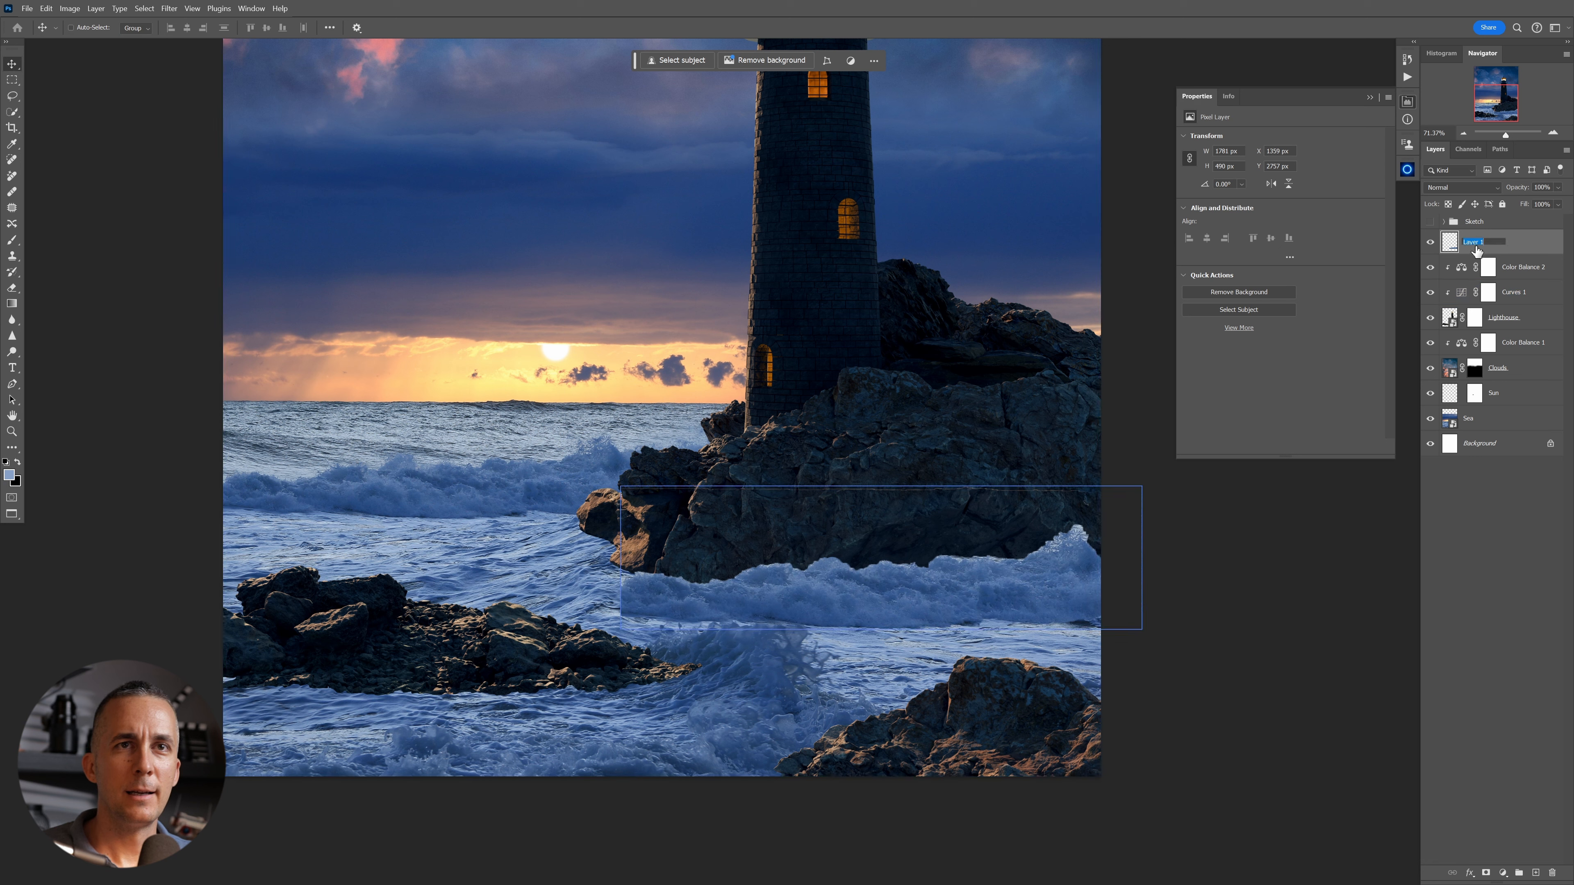
text(Waves)
key(Return)
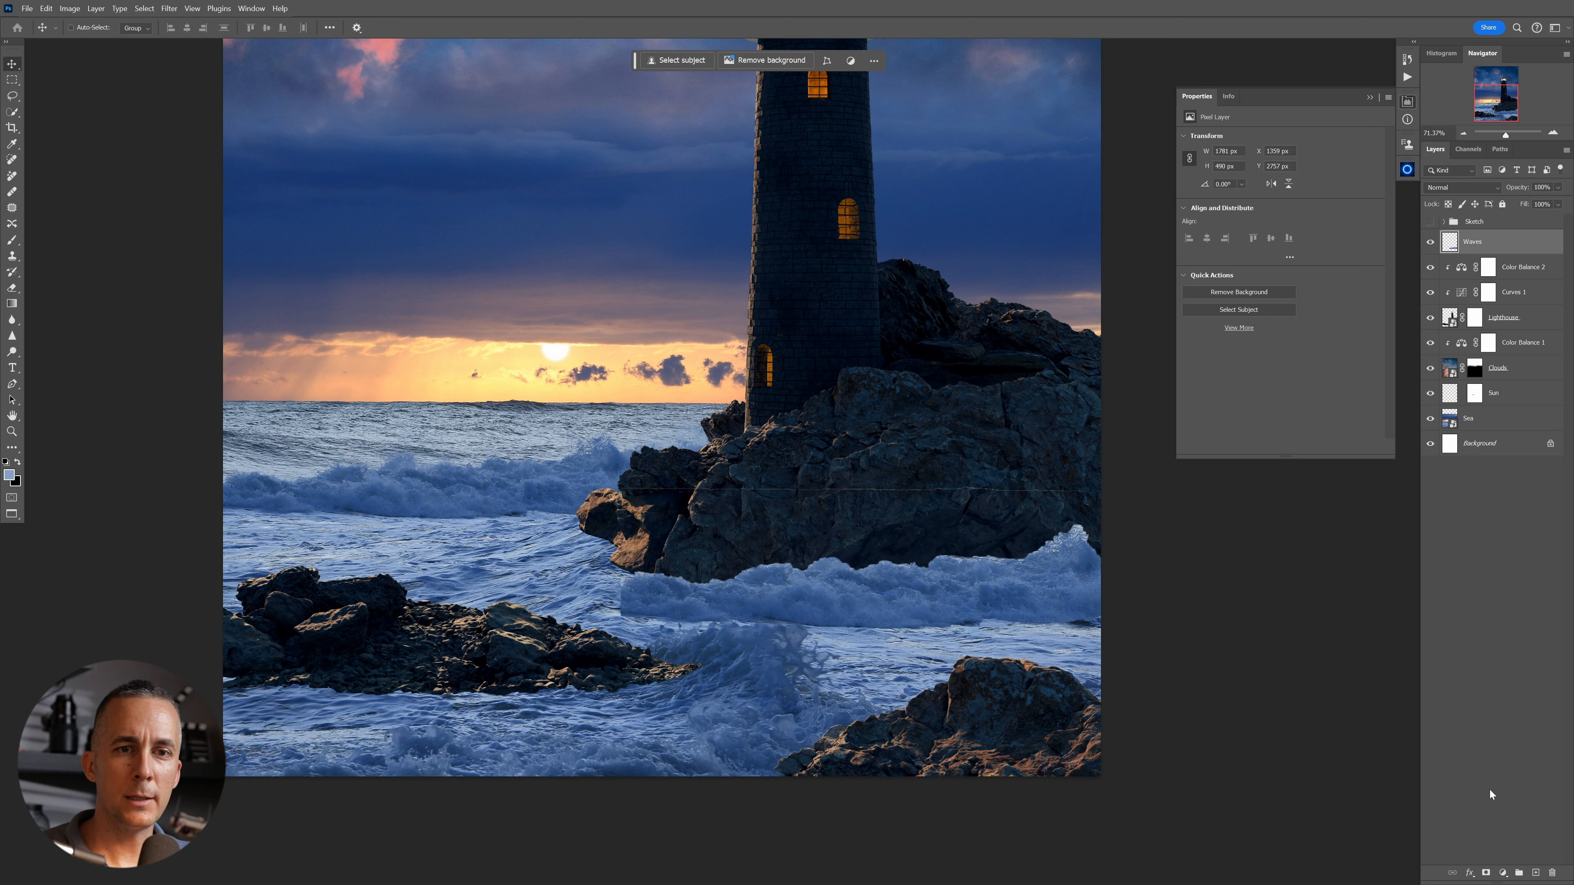
click(1486, 872)
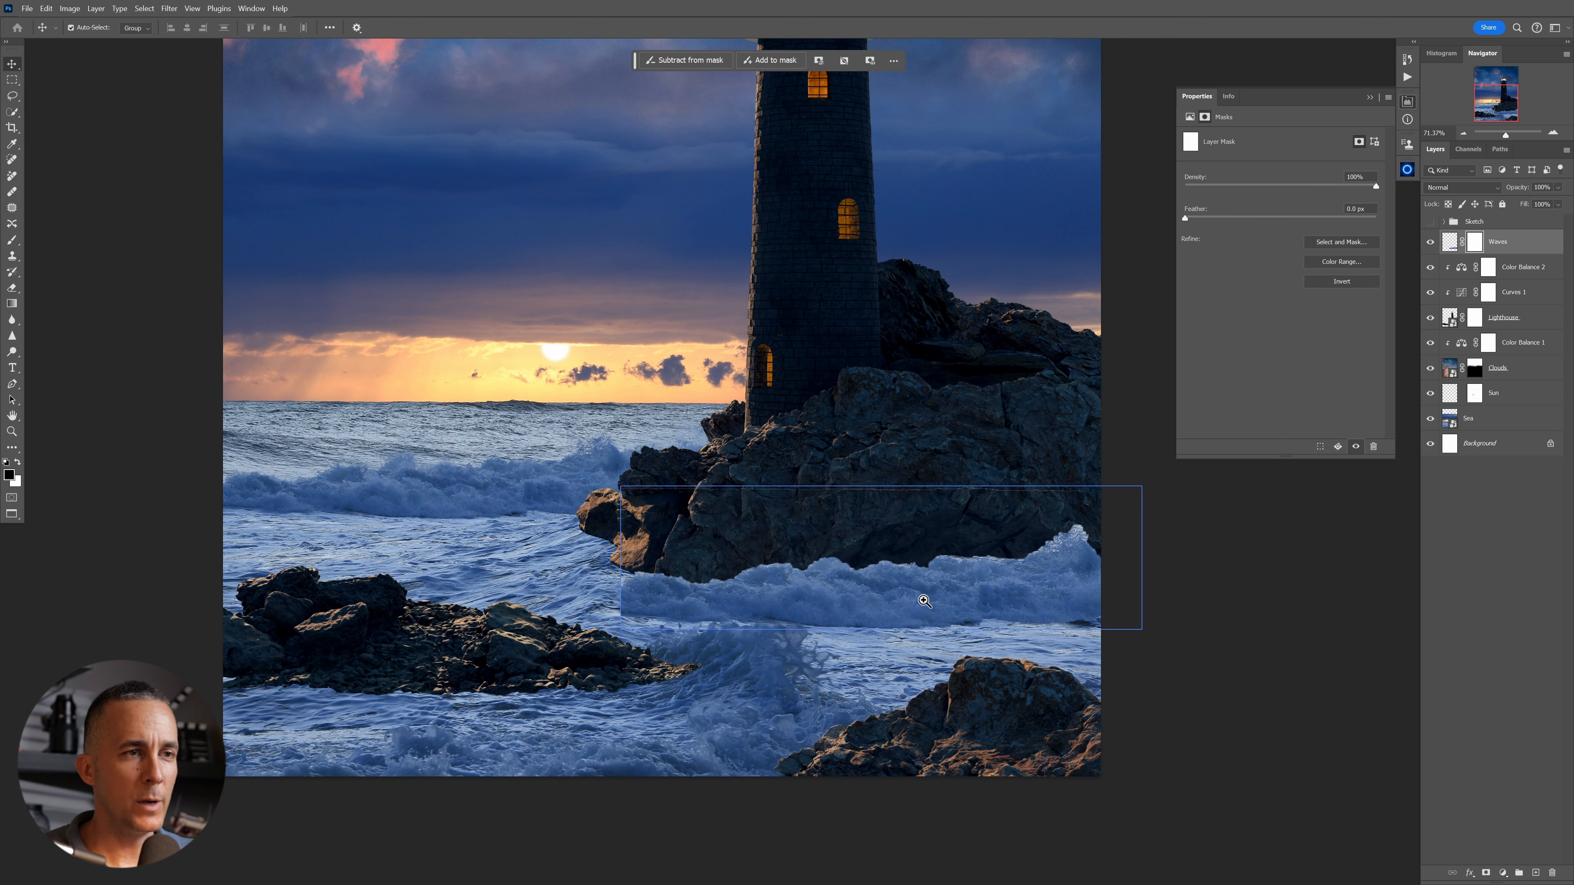
Blend the copied wave's left and upper edges into the sea and rock on the Waves mask with a small Cloud/Dust brush.
scroll(940, 593, up, 2)
key(b)
right_click(940, 594)
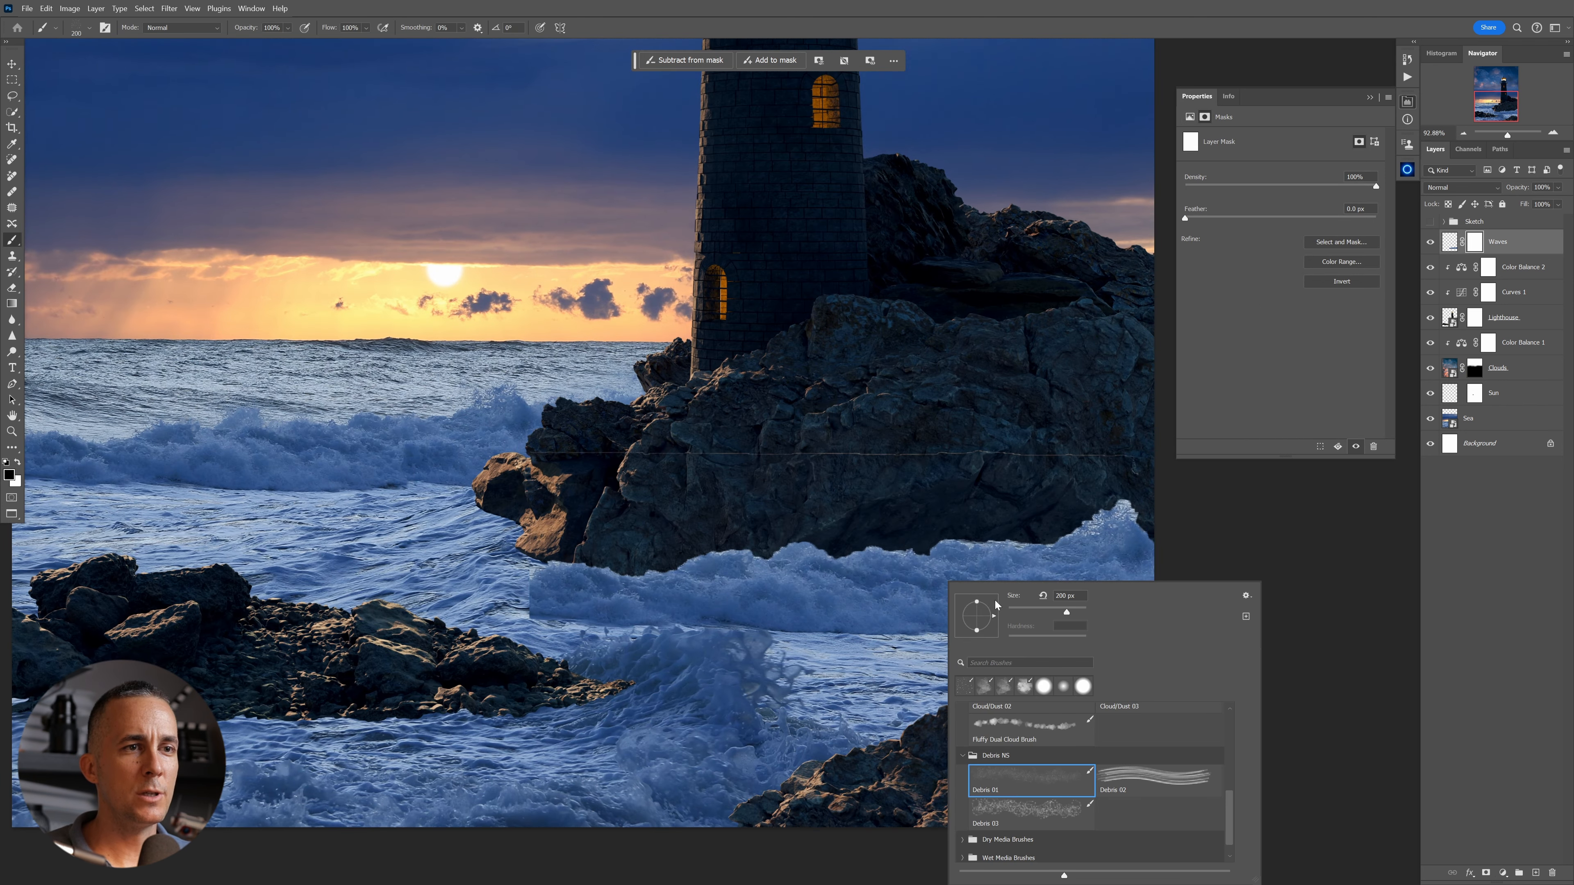
right_click(1004, 600)
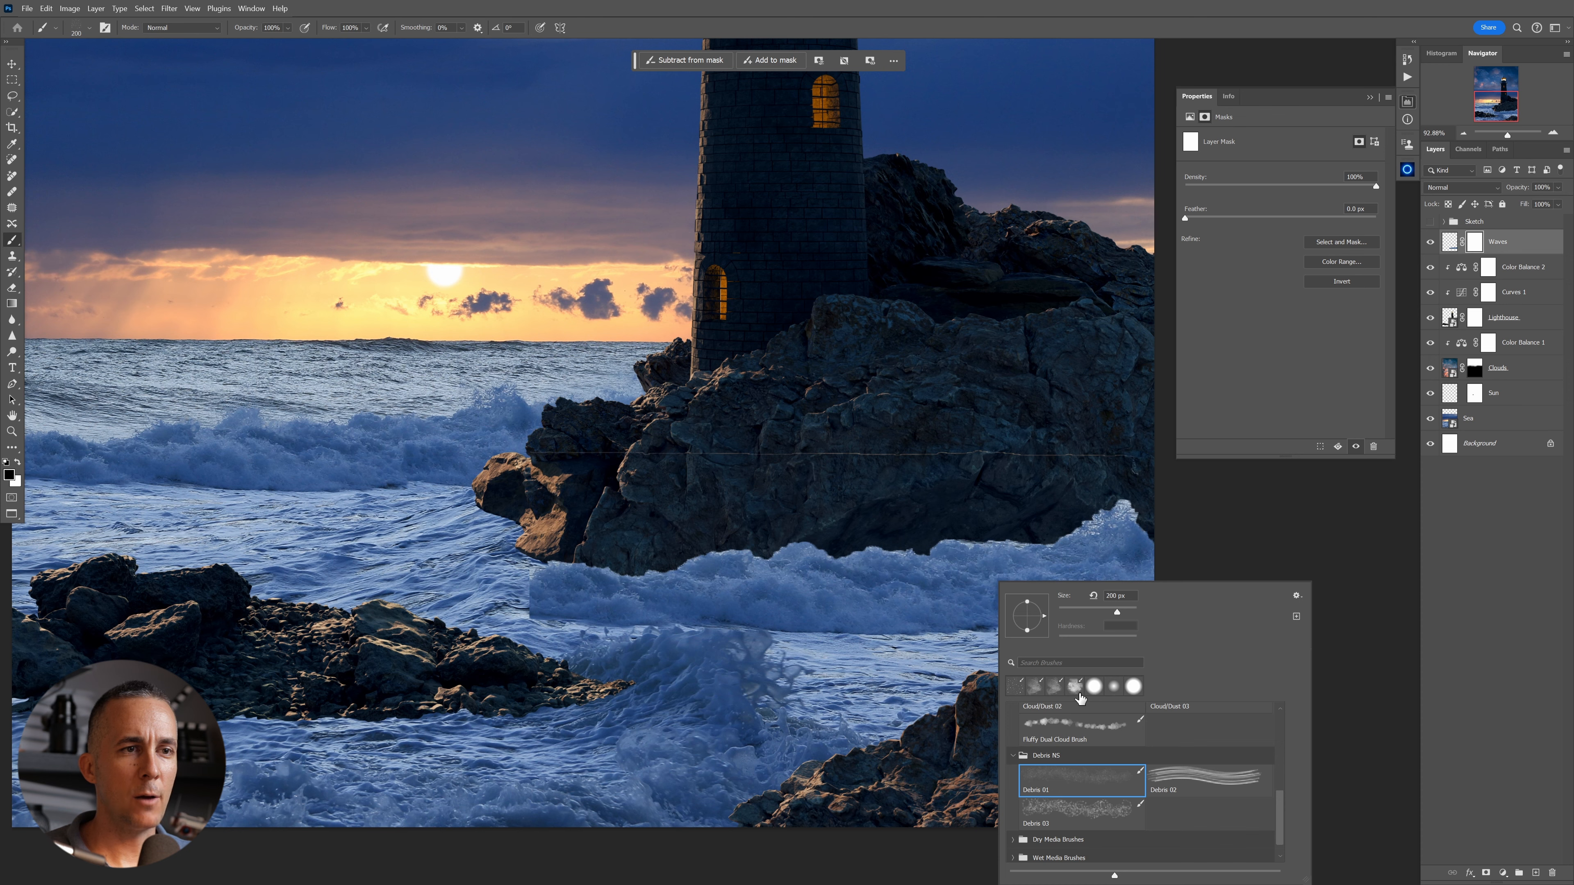
click(1035, 686)
scroll(856, 554, up, 4)
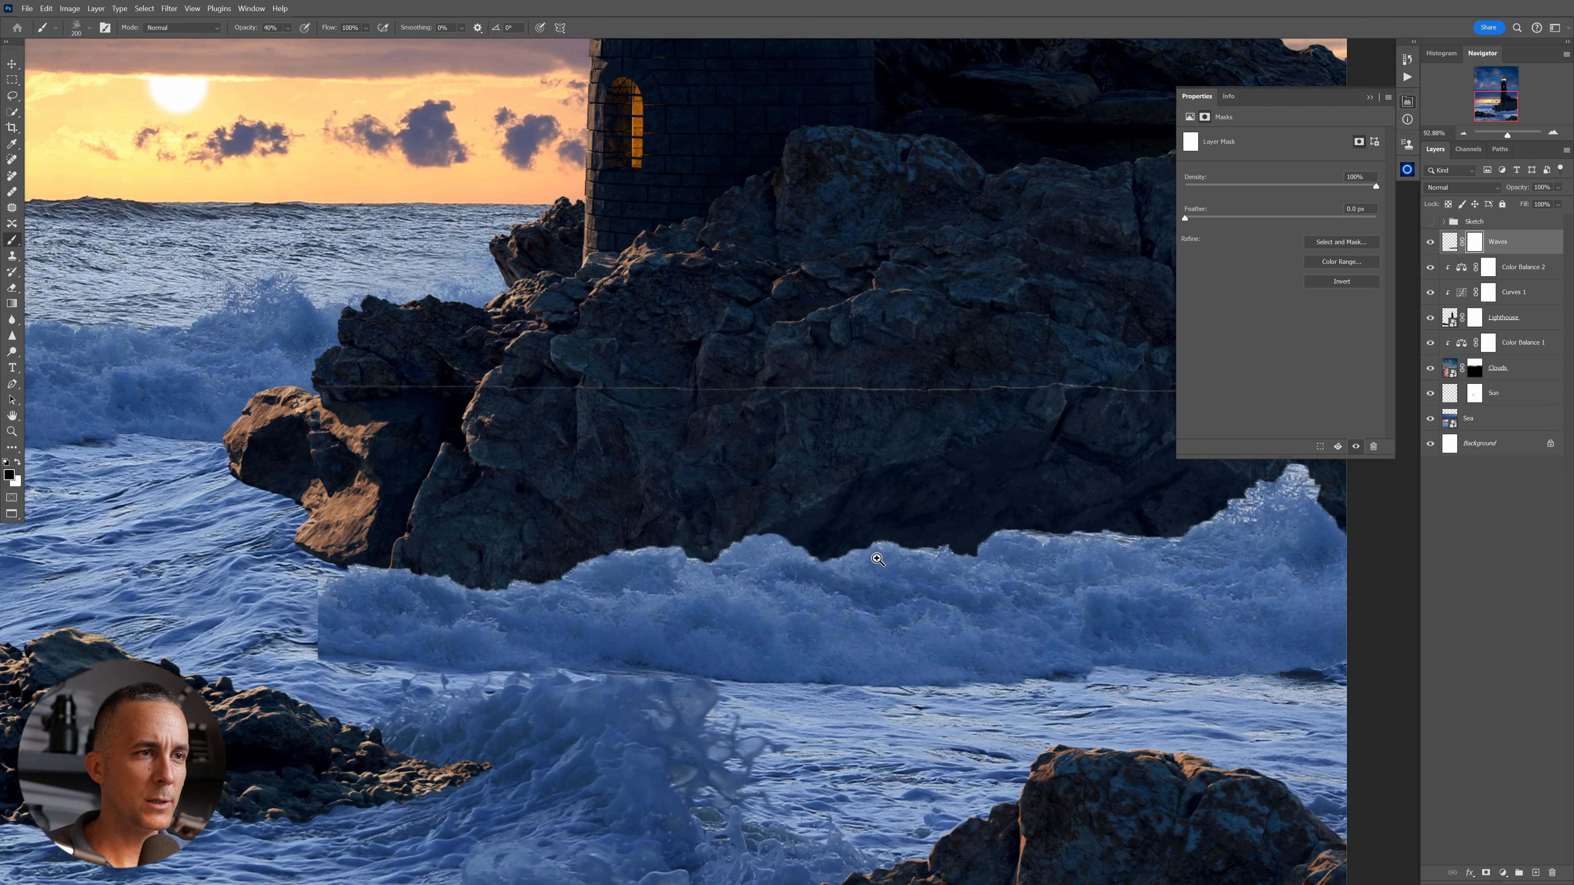
key(bracketleft)
key(bracketleft)
key(bracketleft)
key(bracketleft)
key(bracketleft)
key(bracketleft)
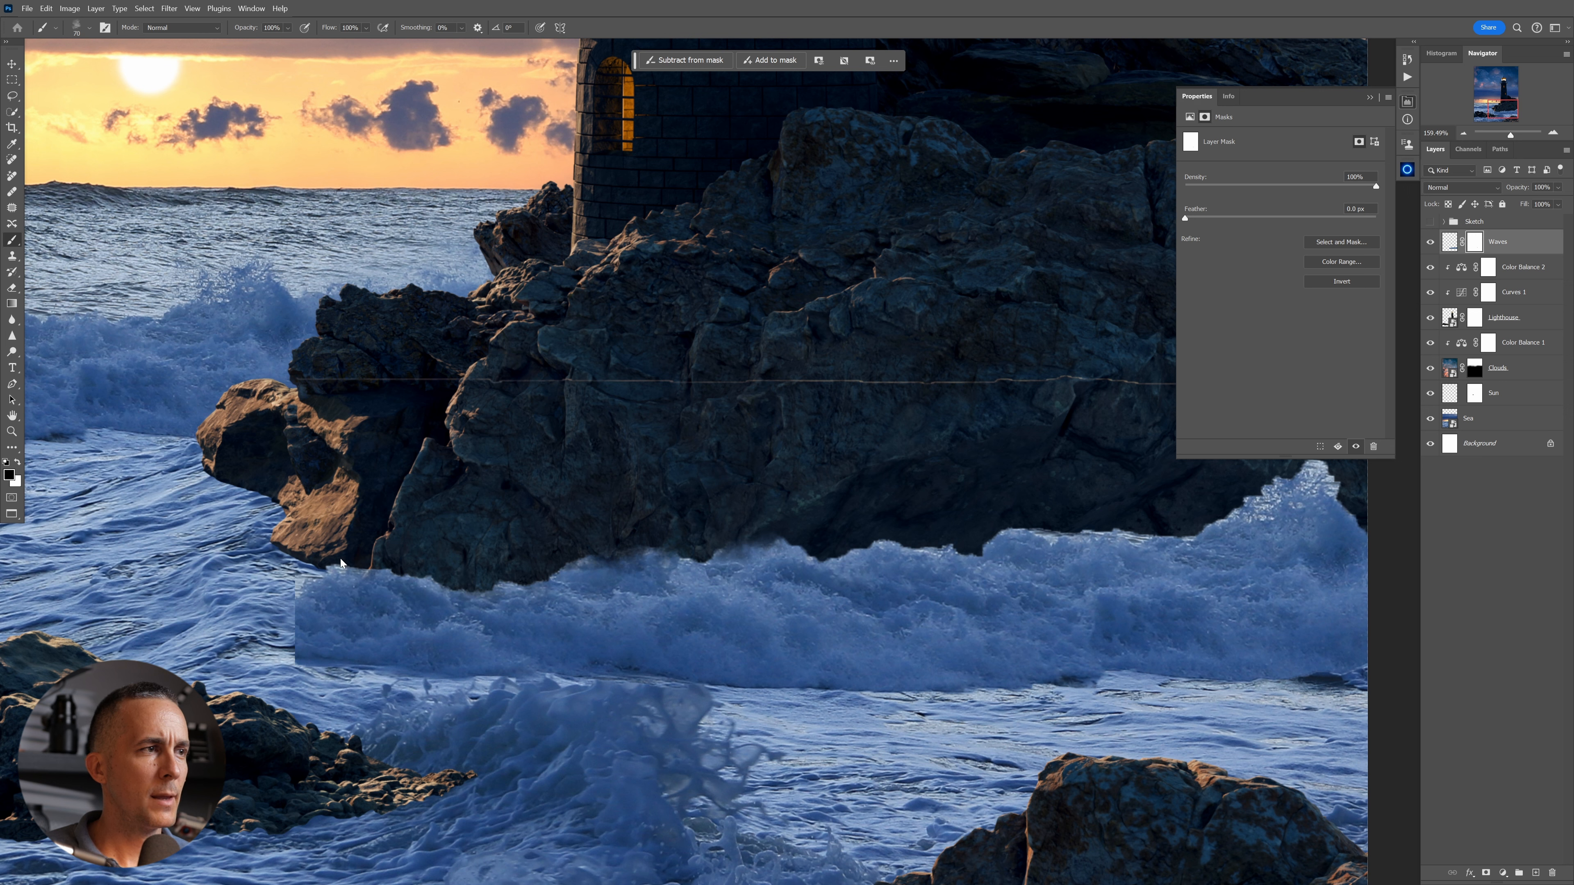
mouse_move(280, 604)
mouse_down()
mouse_move(305, 627)
mouse_move(280, 677)
mouse_up()
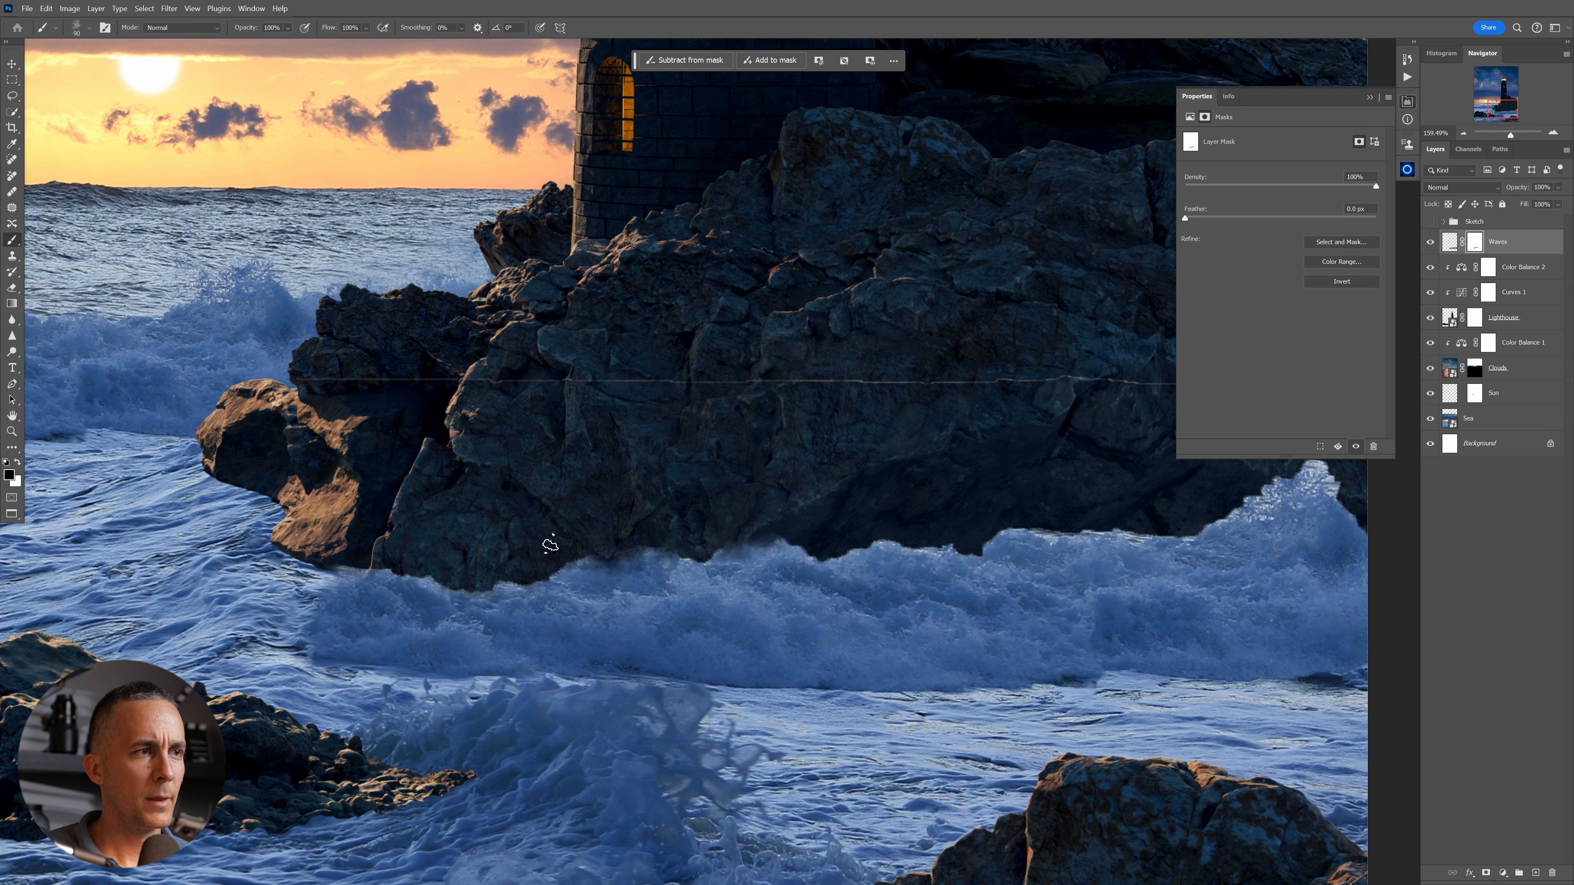
mouse_move(849, 532)
mouse_down()
mouse_move(829, 559)
mouse_move(1004, 511)
mouse_move(678, 489)
mouse_move(665, 530)
mouse_move(734, 533)
mouse_move(717, 515)
mouse_move(812, 513)
mouse_move(916, 468)
mouse_move(917, 484)
mouse_move(893, 489)
mouse_move(966, 468)
mouse_move(929, 490)
mouse_up()
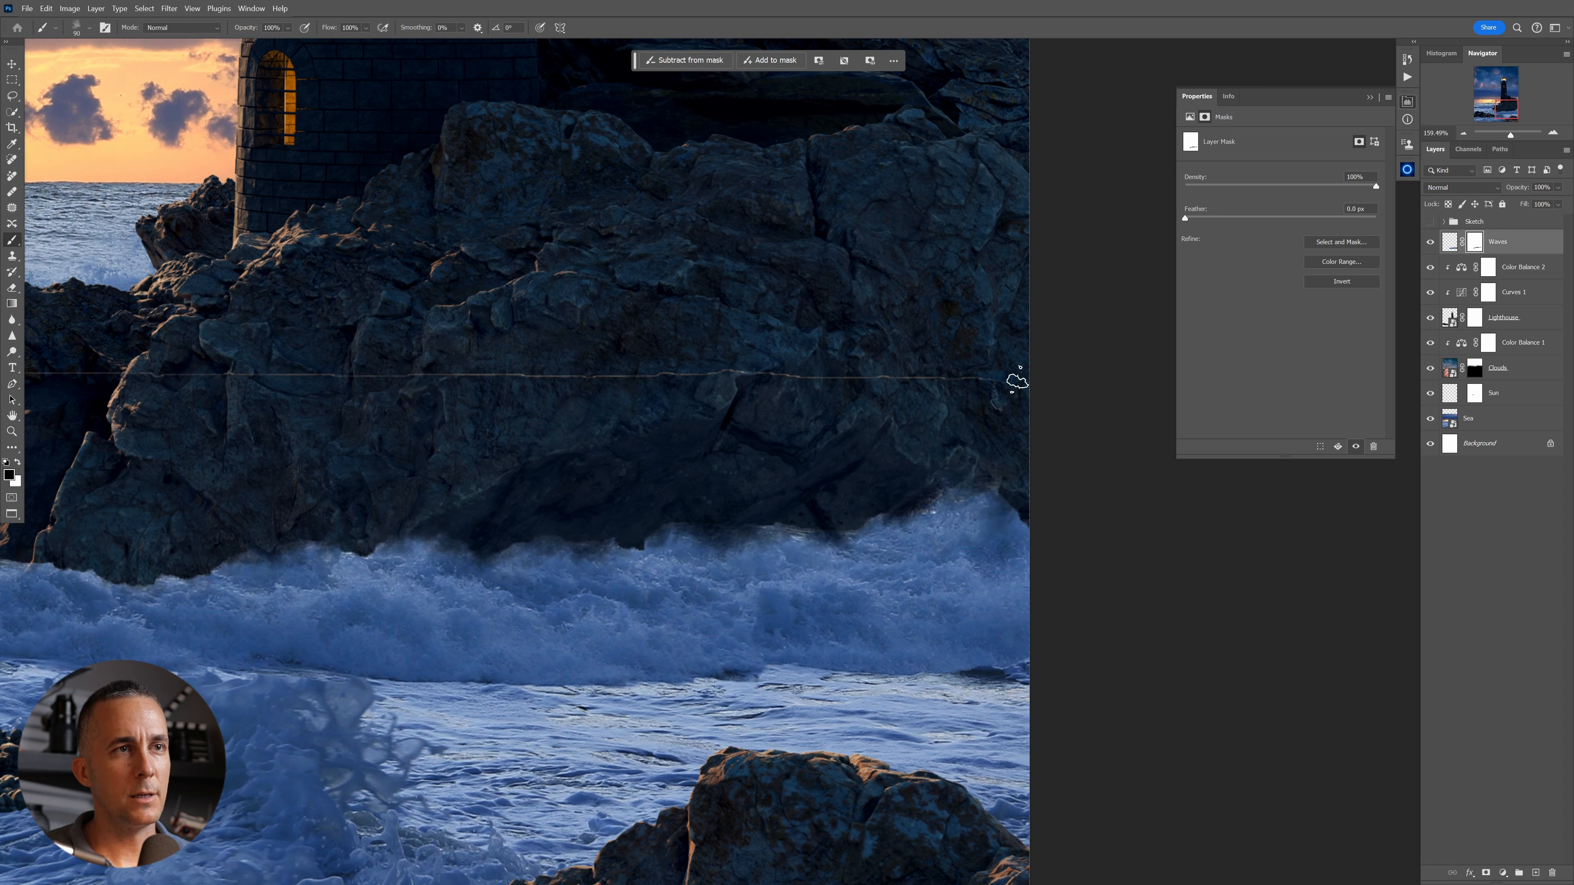
Mask out the thin horizontal line across the large rock on the Waves mask with the Soft Round Pressure Opacity brush.
right_click(785, 385)
drag(1071, 583, 1072, 469)
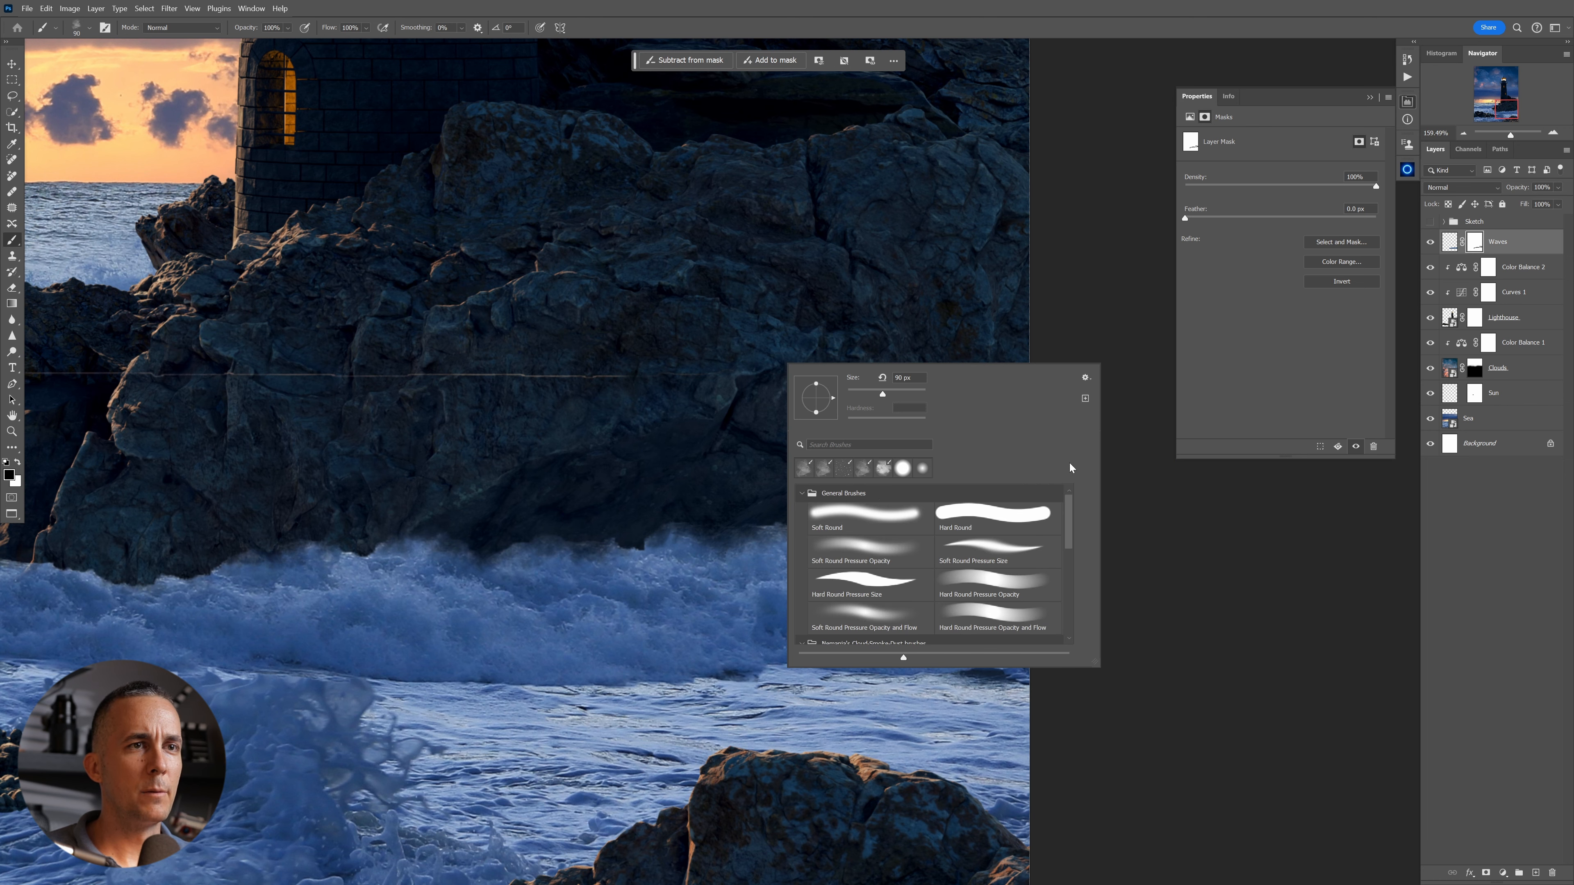
click(880, 549)
click(723, 348)
drag(892, 355, 430, 376)
drag(730, 363, 249, 385)
drag(395, 380, 1015, 356)
mouse_move(958, 354)
mouse_down()
mouse_move(766, 334)
mouse_move(515, 355)
mouse_up()
Soften the copied wave's left end and lower edge on the Waves mask with the soft brush at 22% opacity.
drag(664, 514, 578, 415)
key(2)
key(2)
mouse_move(510, 488)
mouse_down()
mouse_move(513, 517)
mouse_move(492, 520)
mouse_up()
key(bracketright)
key(bracketright)
key(bracketright)
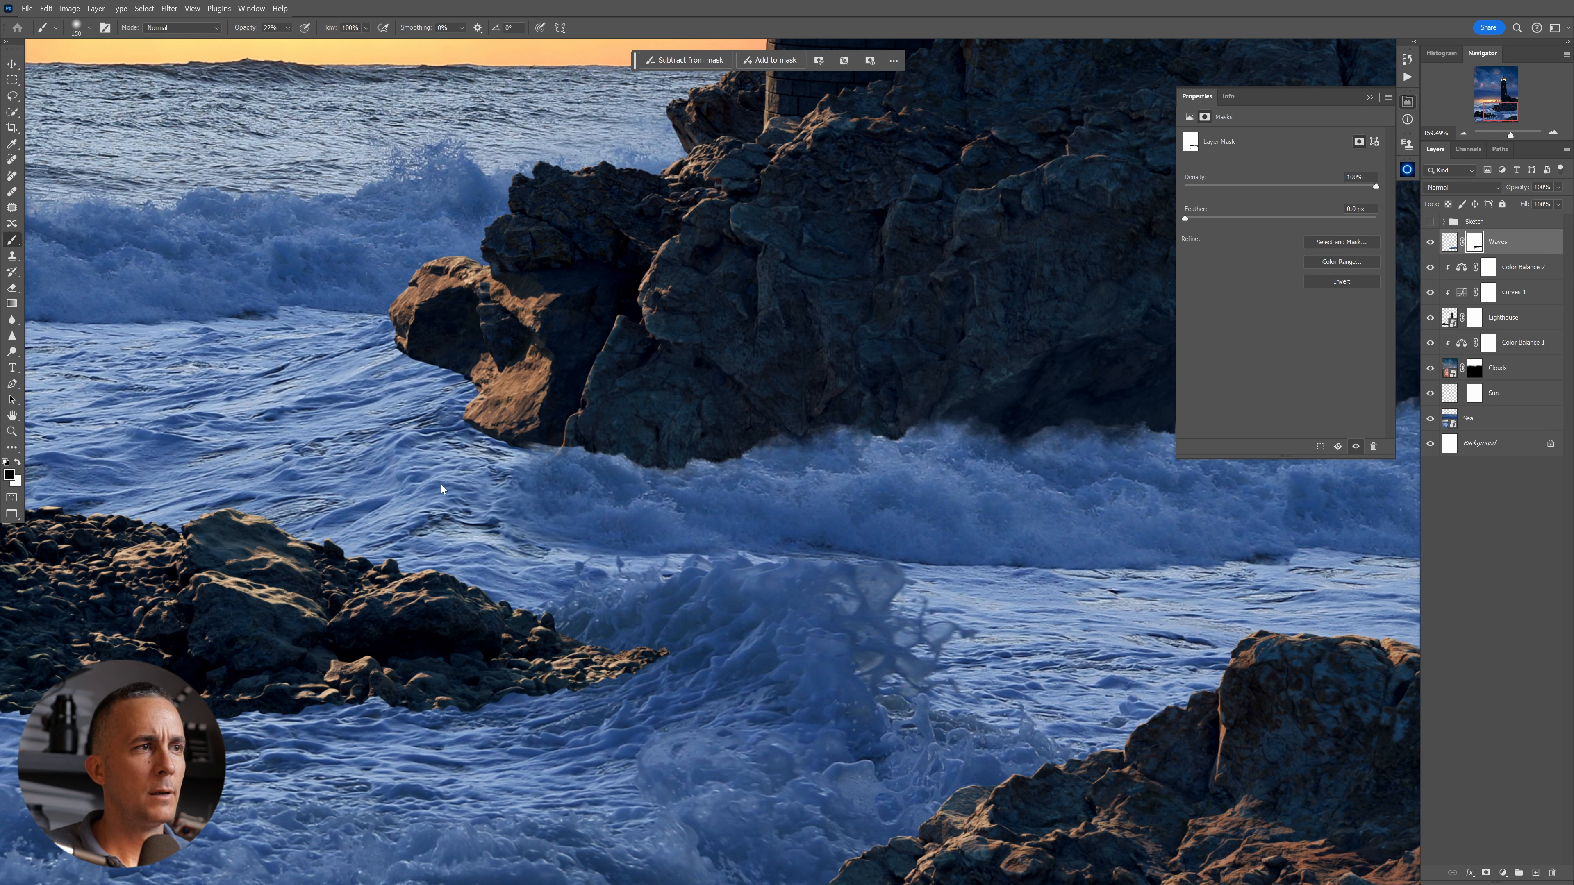
key(bracketleft)
key(bracketleft)
key(bracketleft)
key(bracketleft)
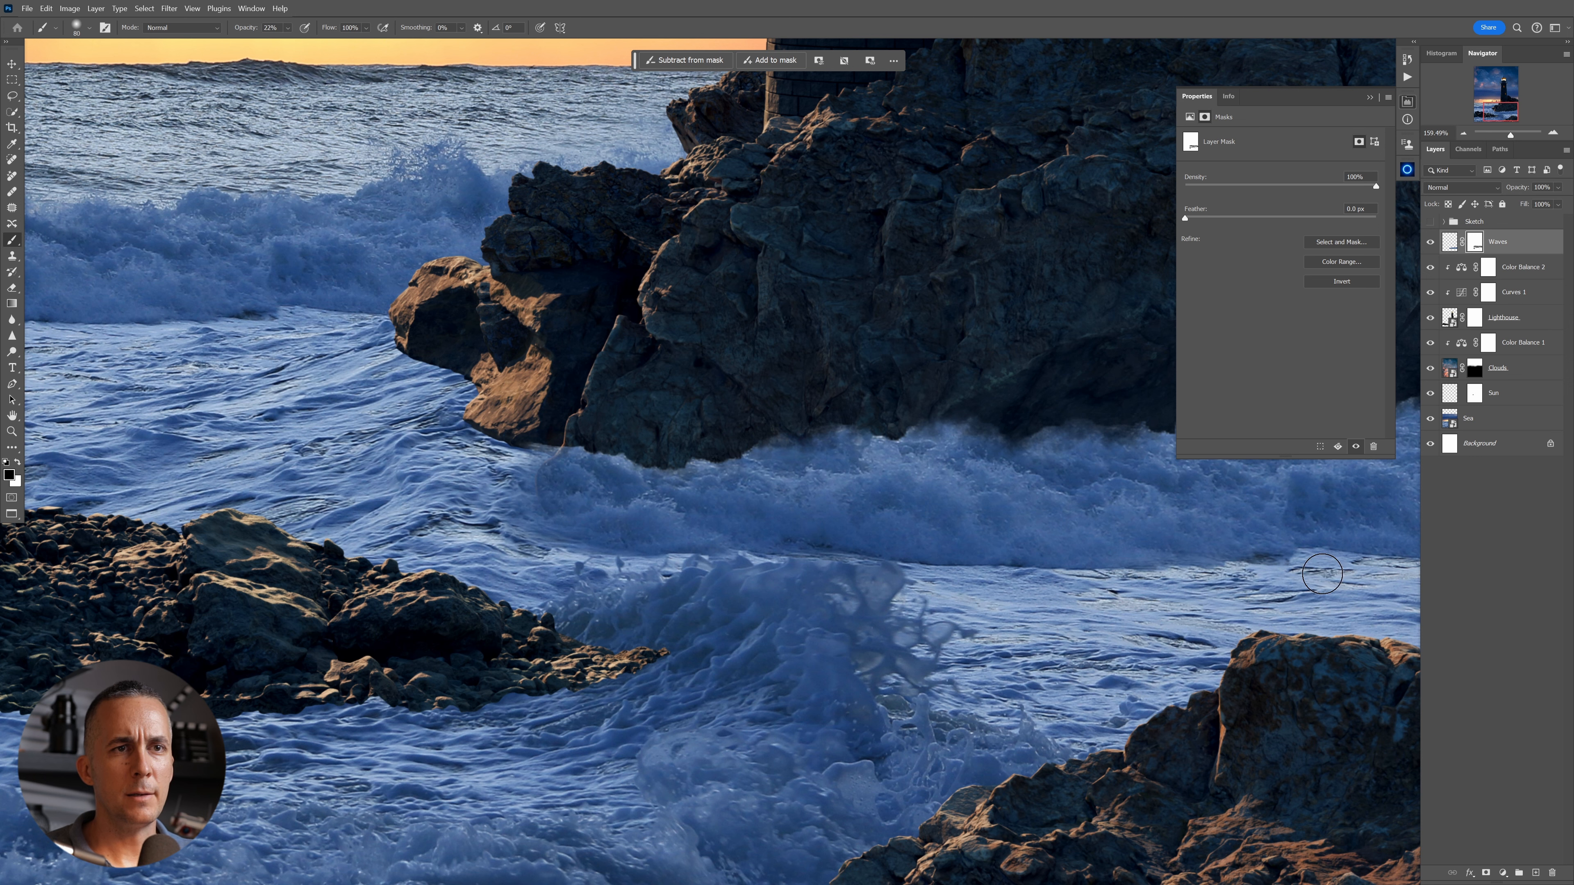
mouse_move(1283, 569)
mouse_down()
mouse_move(1099, 512)
mouse_move(1162, 609)
mouse_move(1145, 625)
mouse_up()
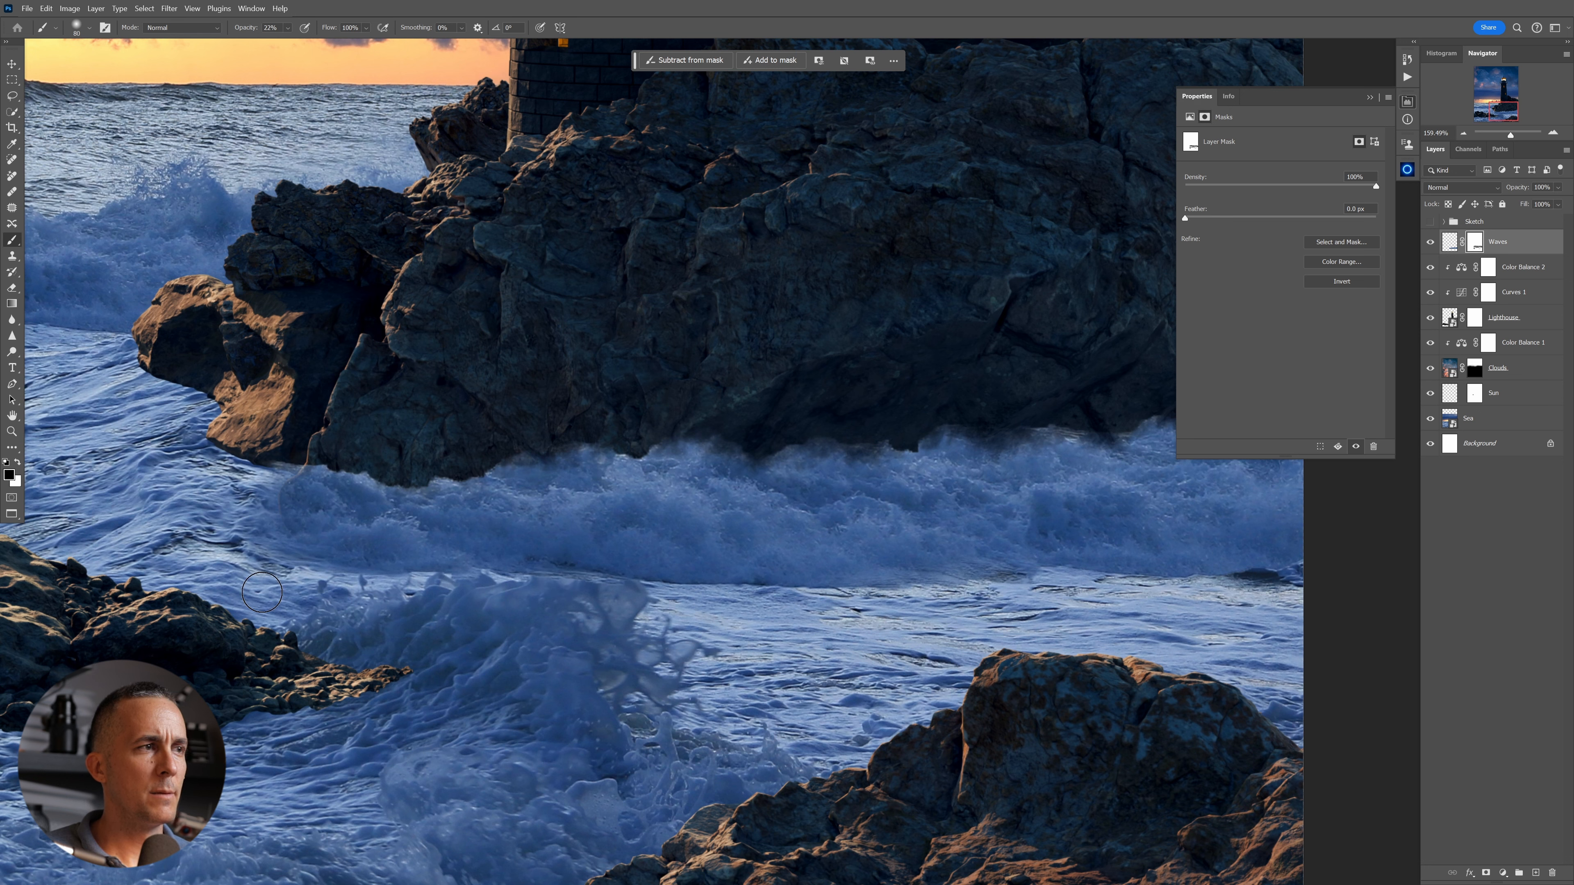
Break up the copied wave's upper edge against the rock on the Waves mask with the Debris 01 brush at 100% opacity.
right_click(797, 469)
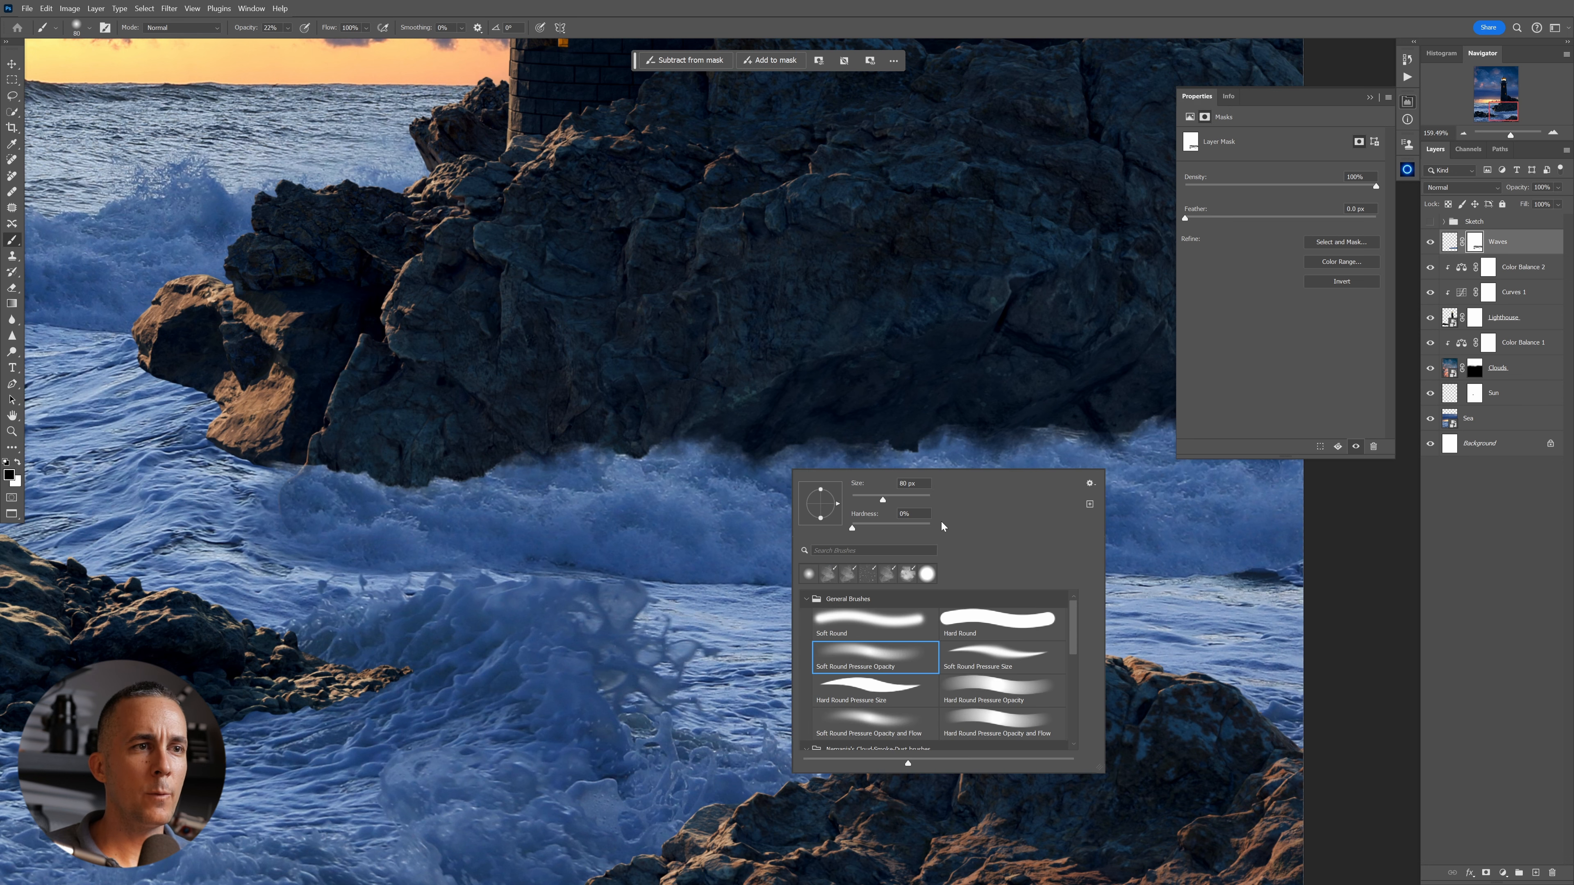
scroll(883, 692, down, 5)
click(876, 671)
drag(642, 435, 697, 446)
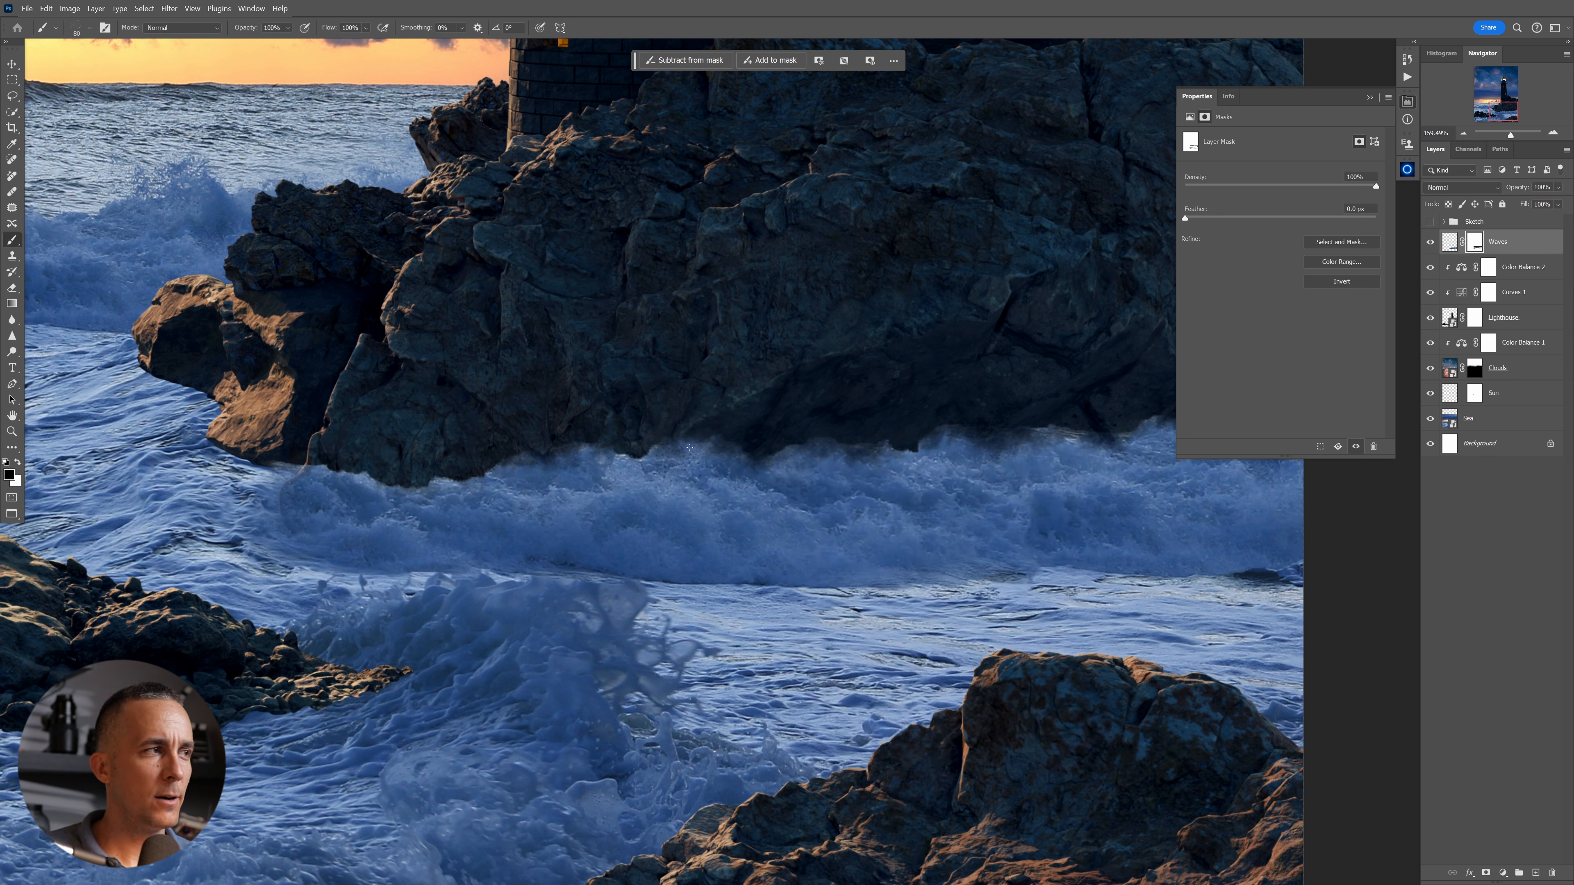
click(679, 445)
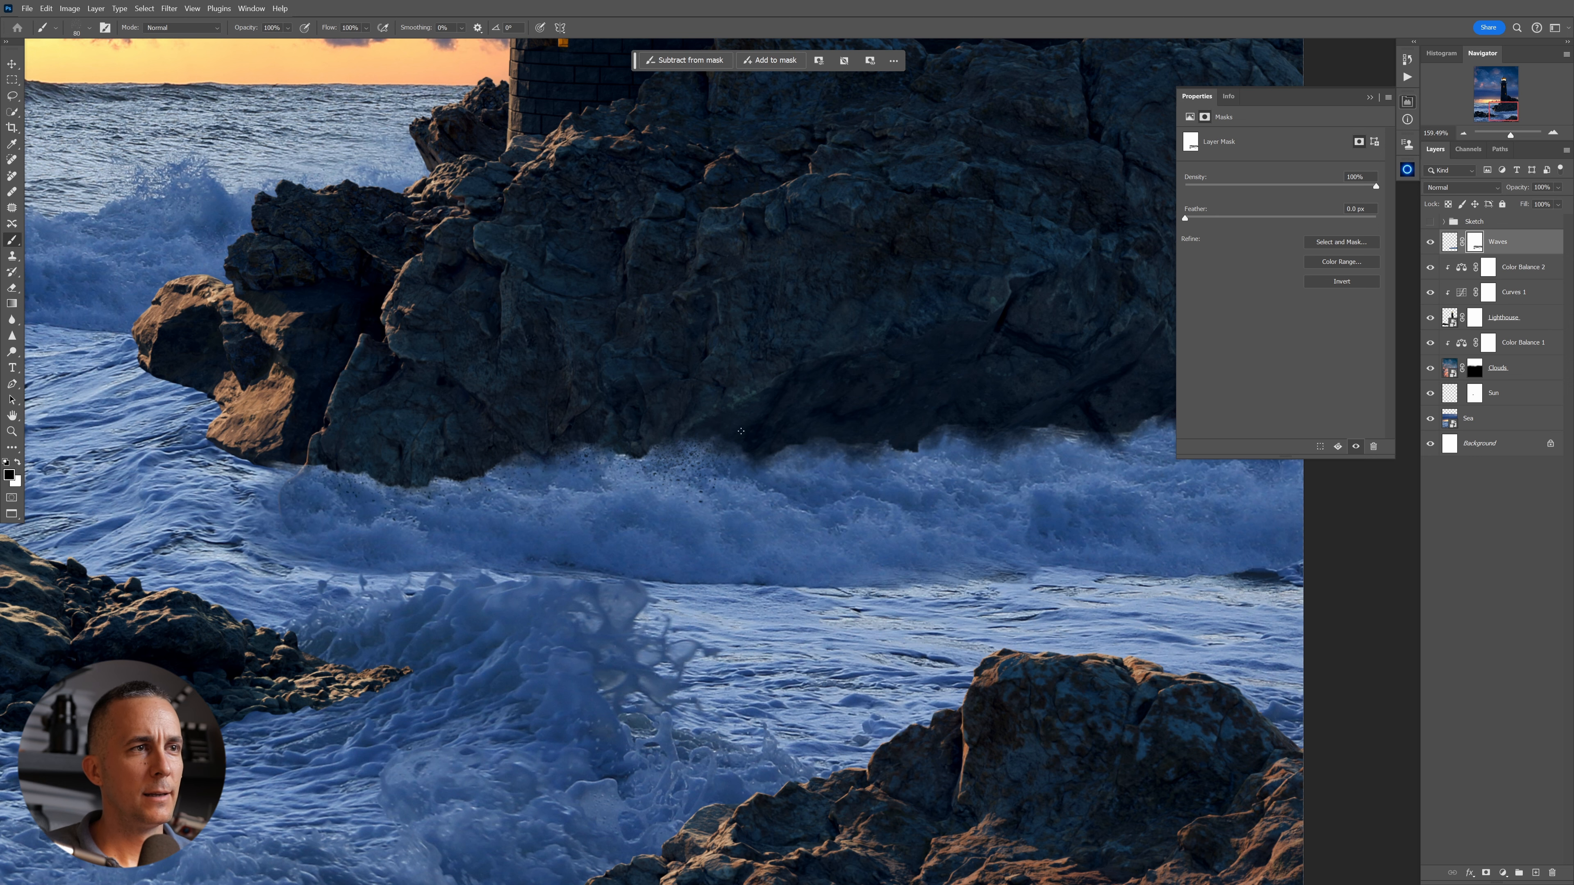
click(944, 458)
click(933, 454)
drag(865, 430, 597, 433)
key([)
drag(920, 407, 979, 410)
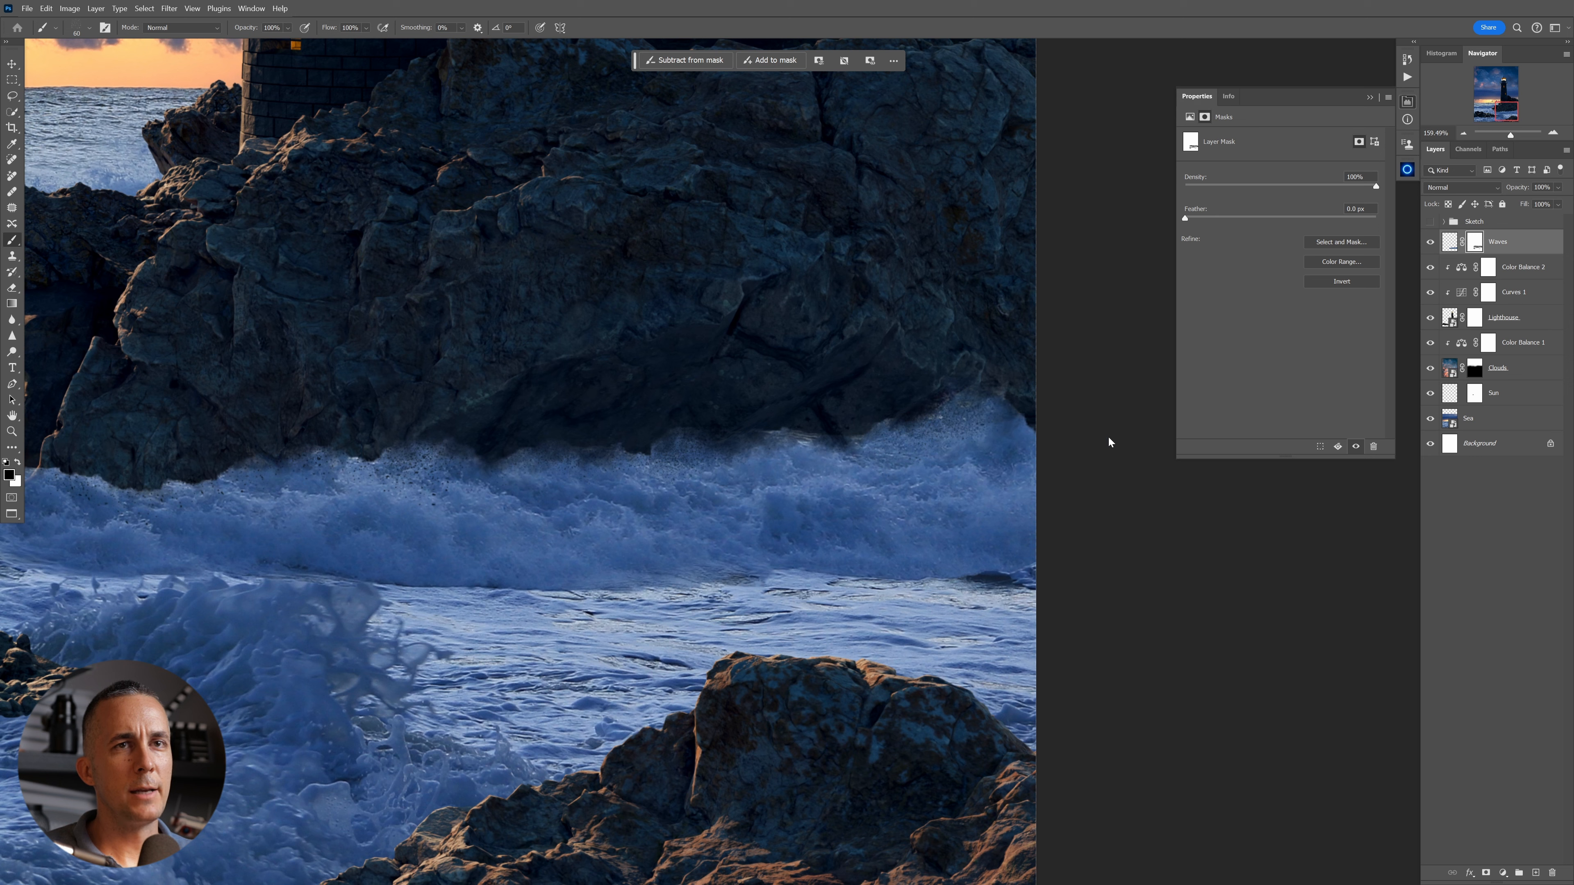
Add an empty layer above Waves and name it Waves splash.
click(1536, 872)
double_click(1473, 243)
text(Waves)
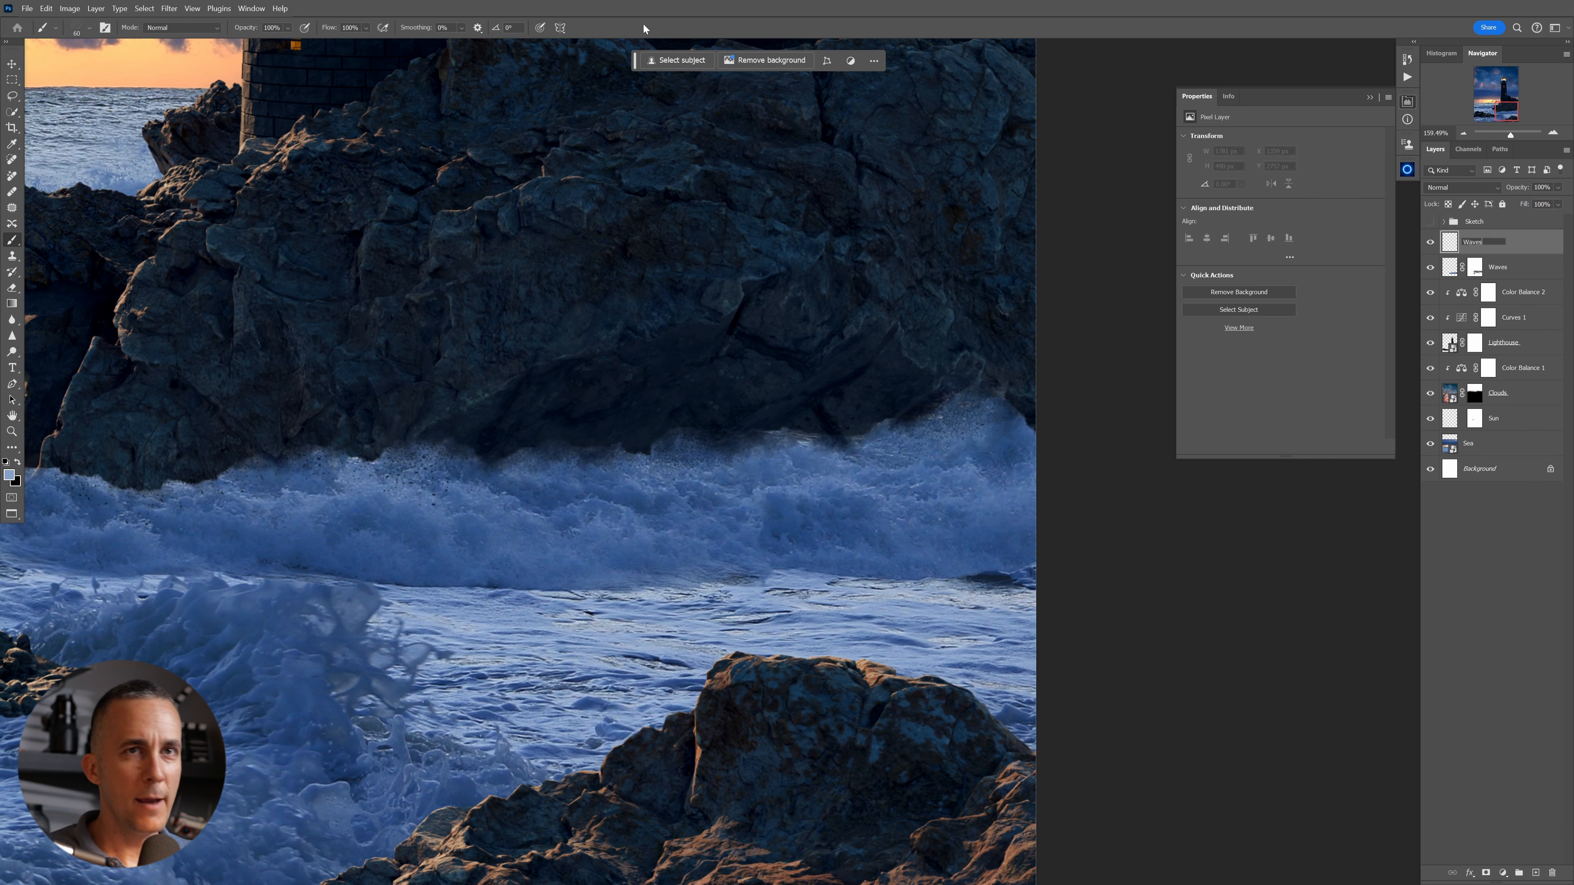
text( sp)
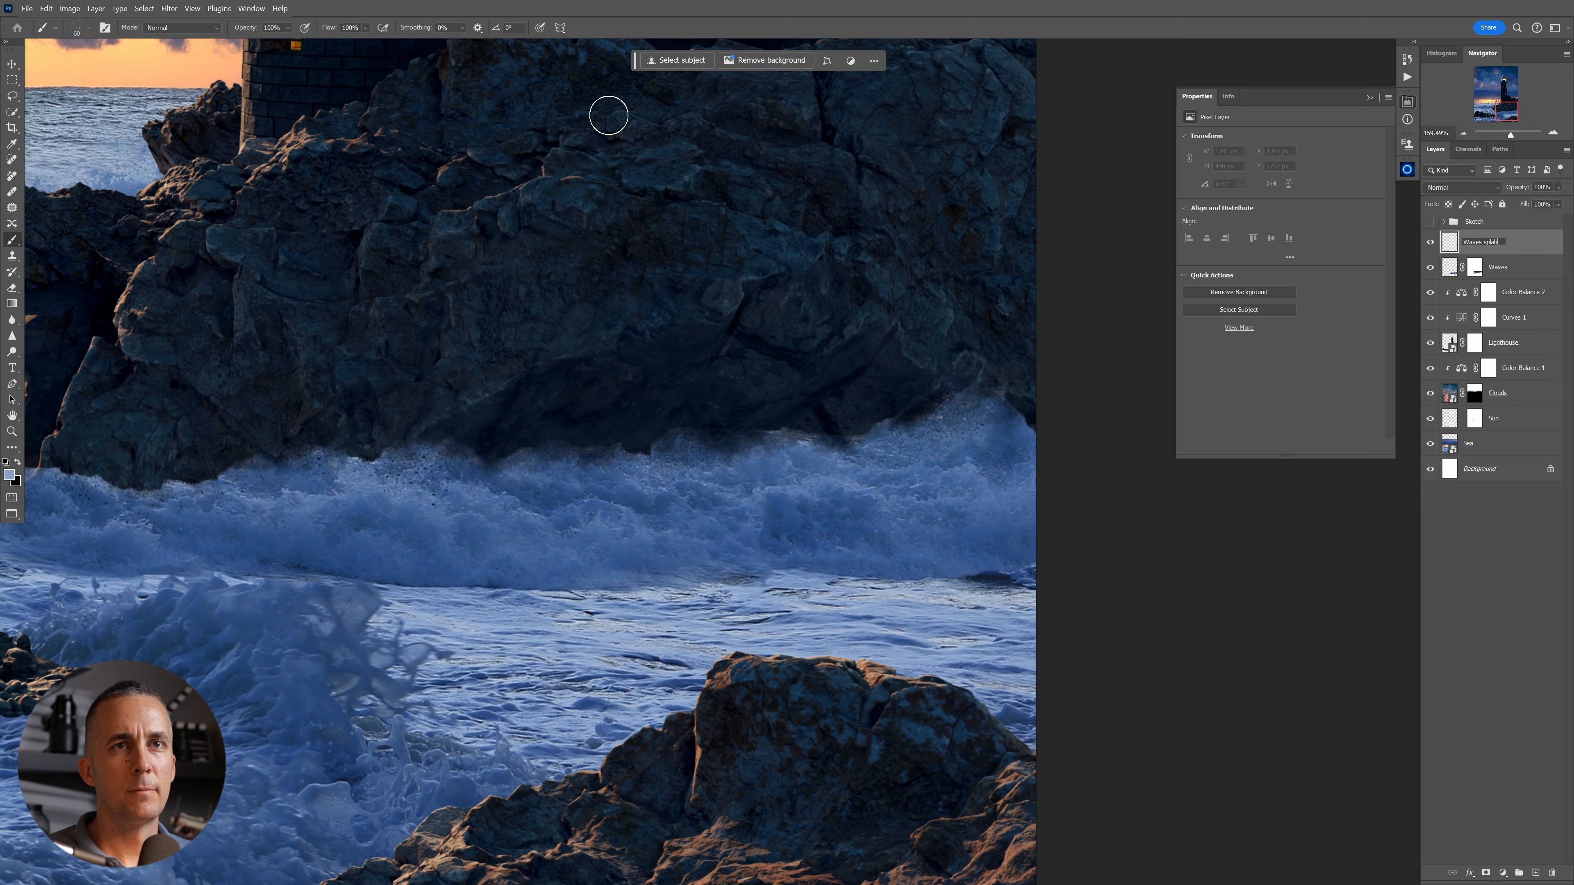
text(lash)
key(Return)
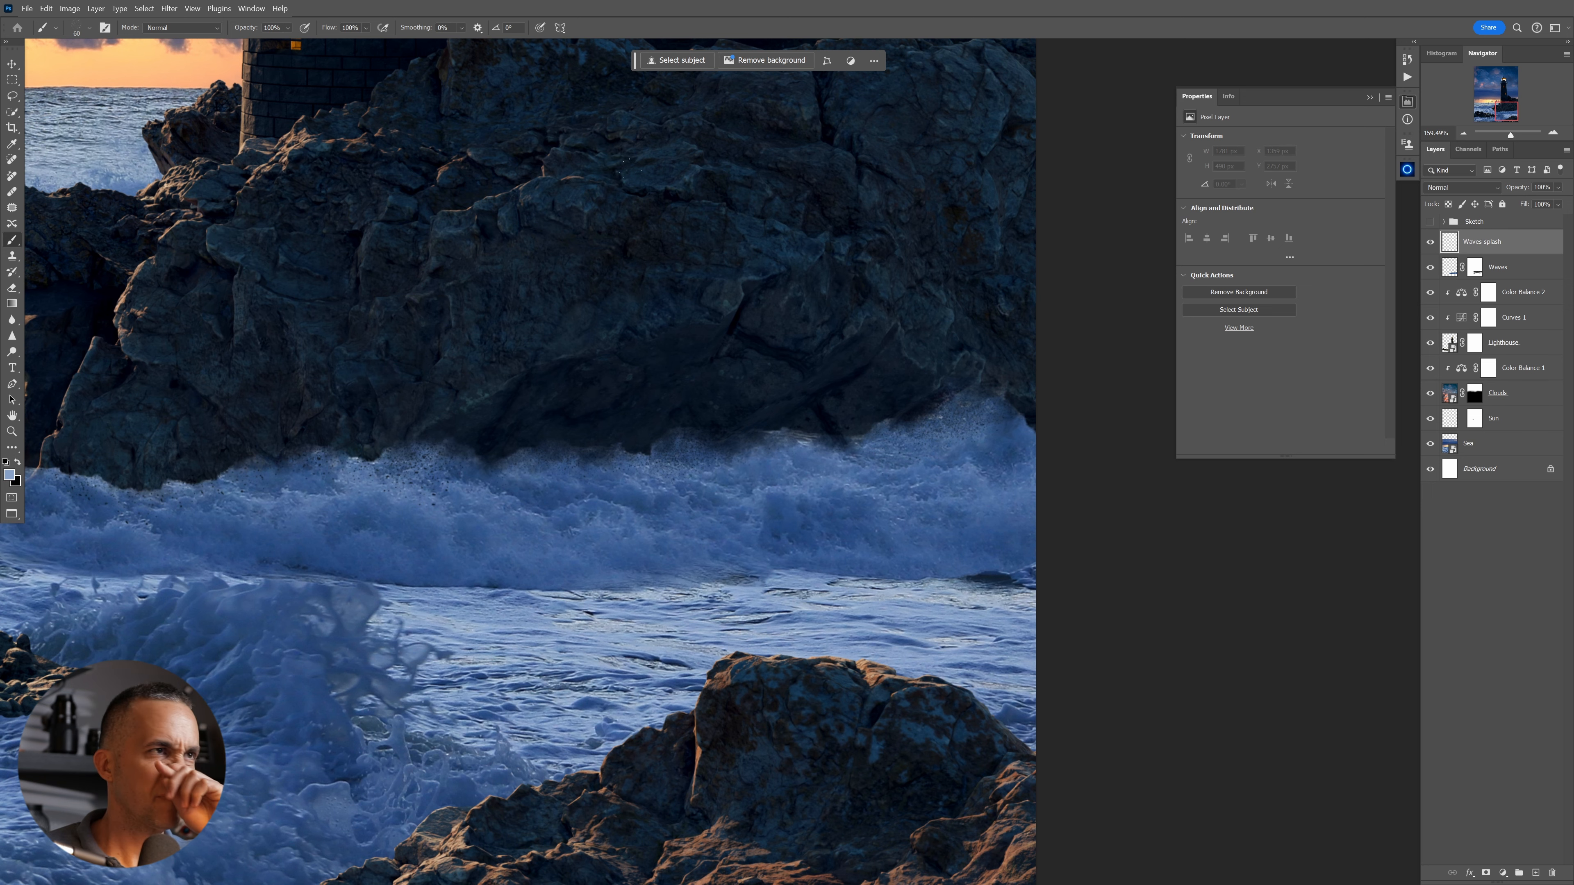
Sample a light blue from the sea foam and paint spray along the left part of the lighthouse rock's base on Waves splash.
drag(763, 547, 954, 514)
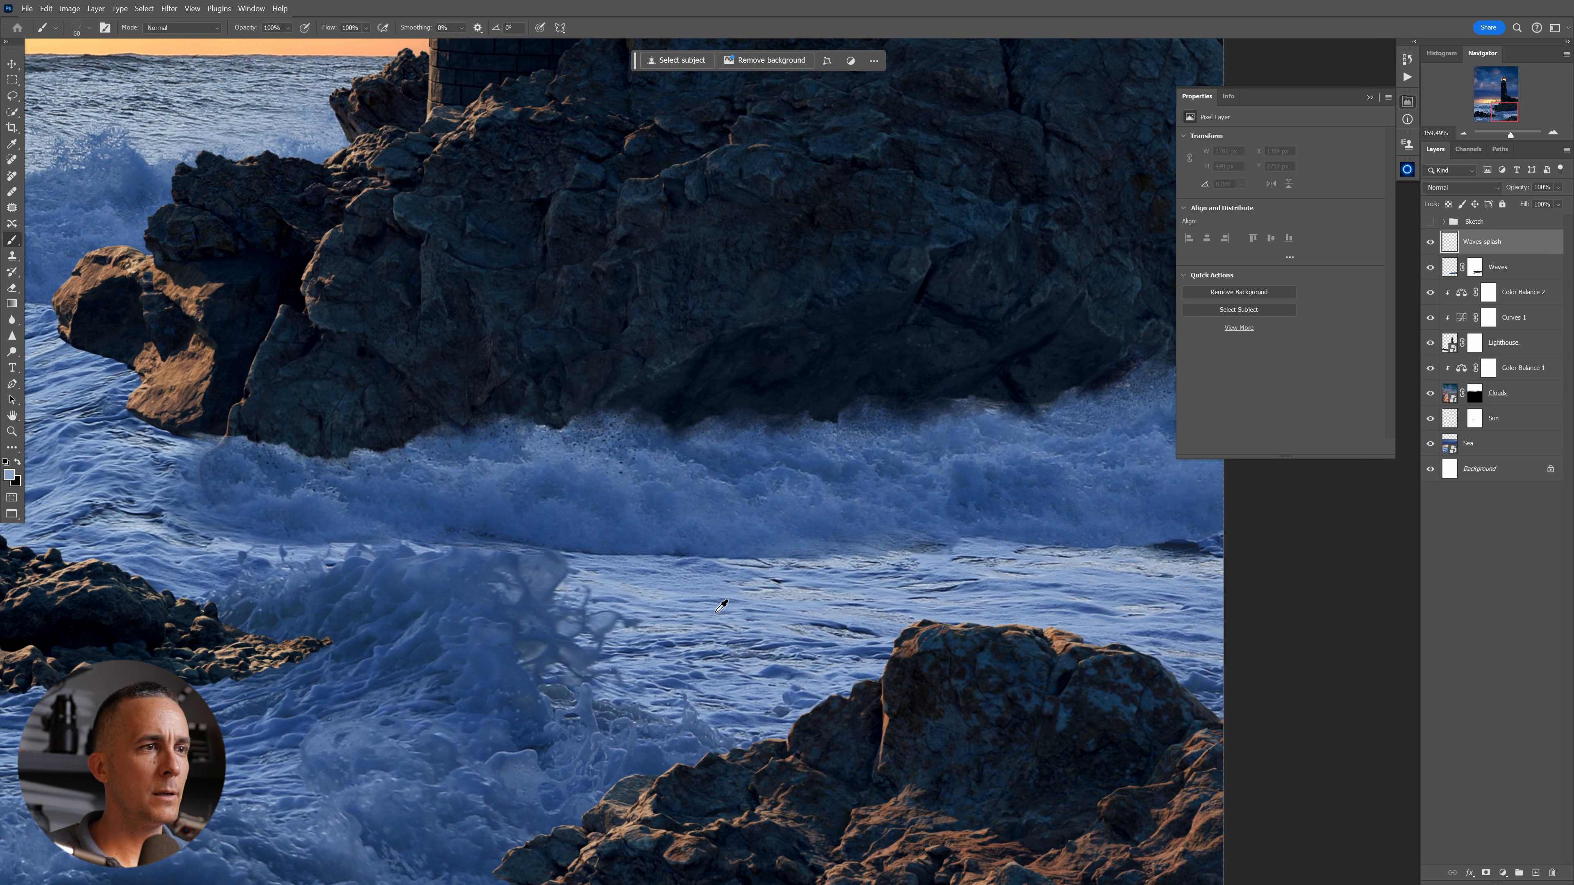
alt+click(649, 596)
click(592, 444)
click(514, 422)
click(499, 416)
click(459, 425)
click(420, 432)
click(484, 420)
click(450, 423)
click(342, 453)
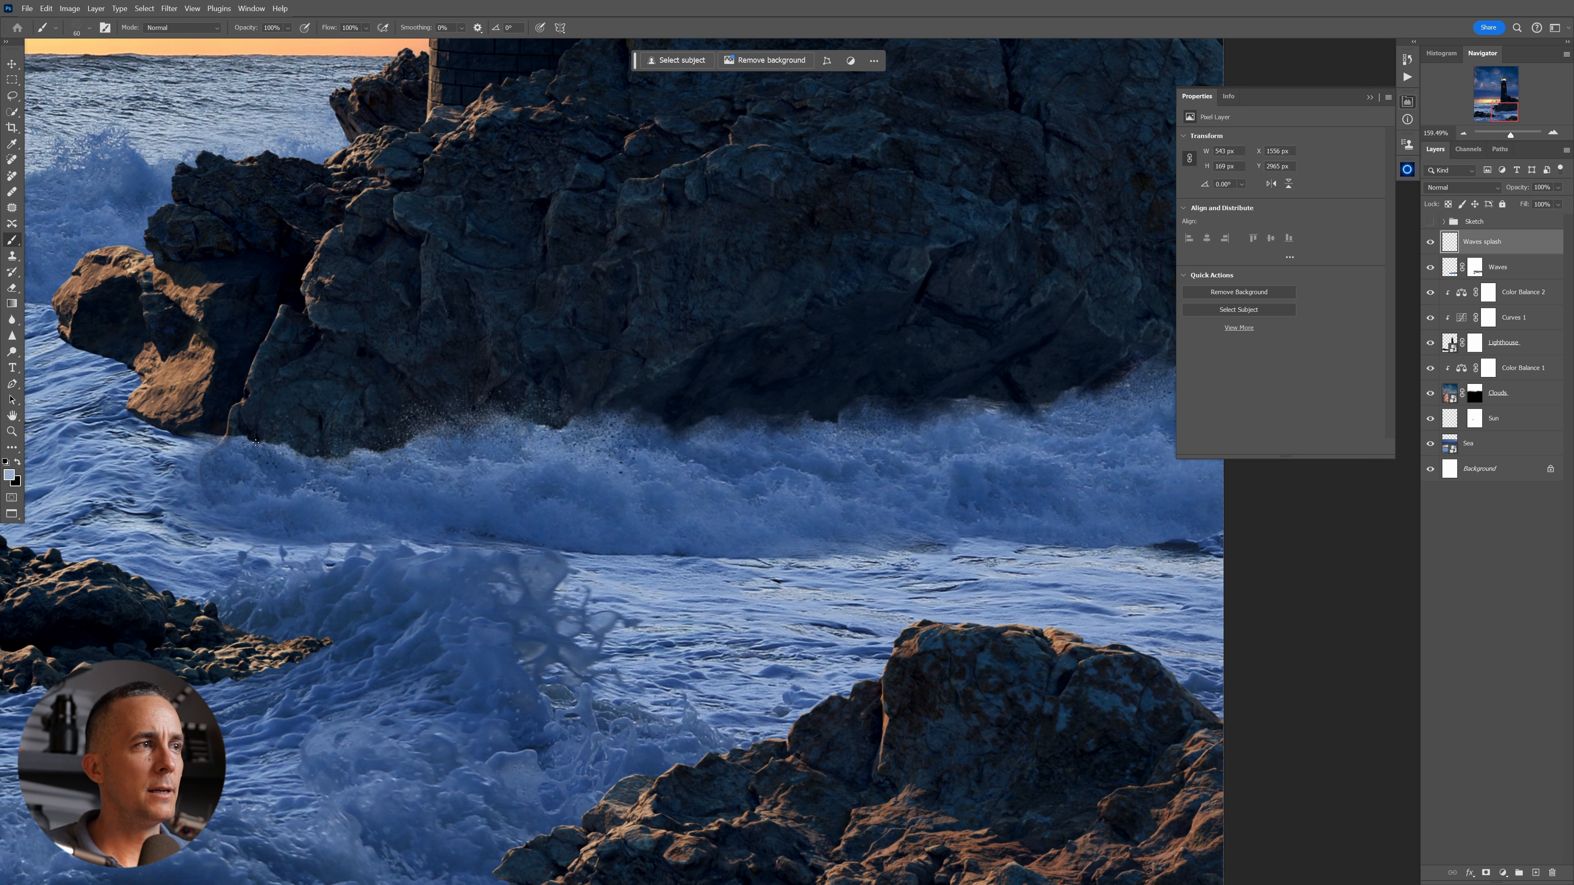
click(390, 427)
click(348, 434)
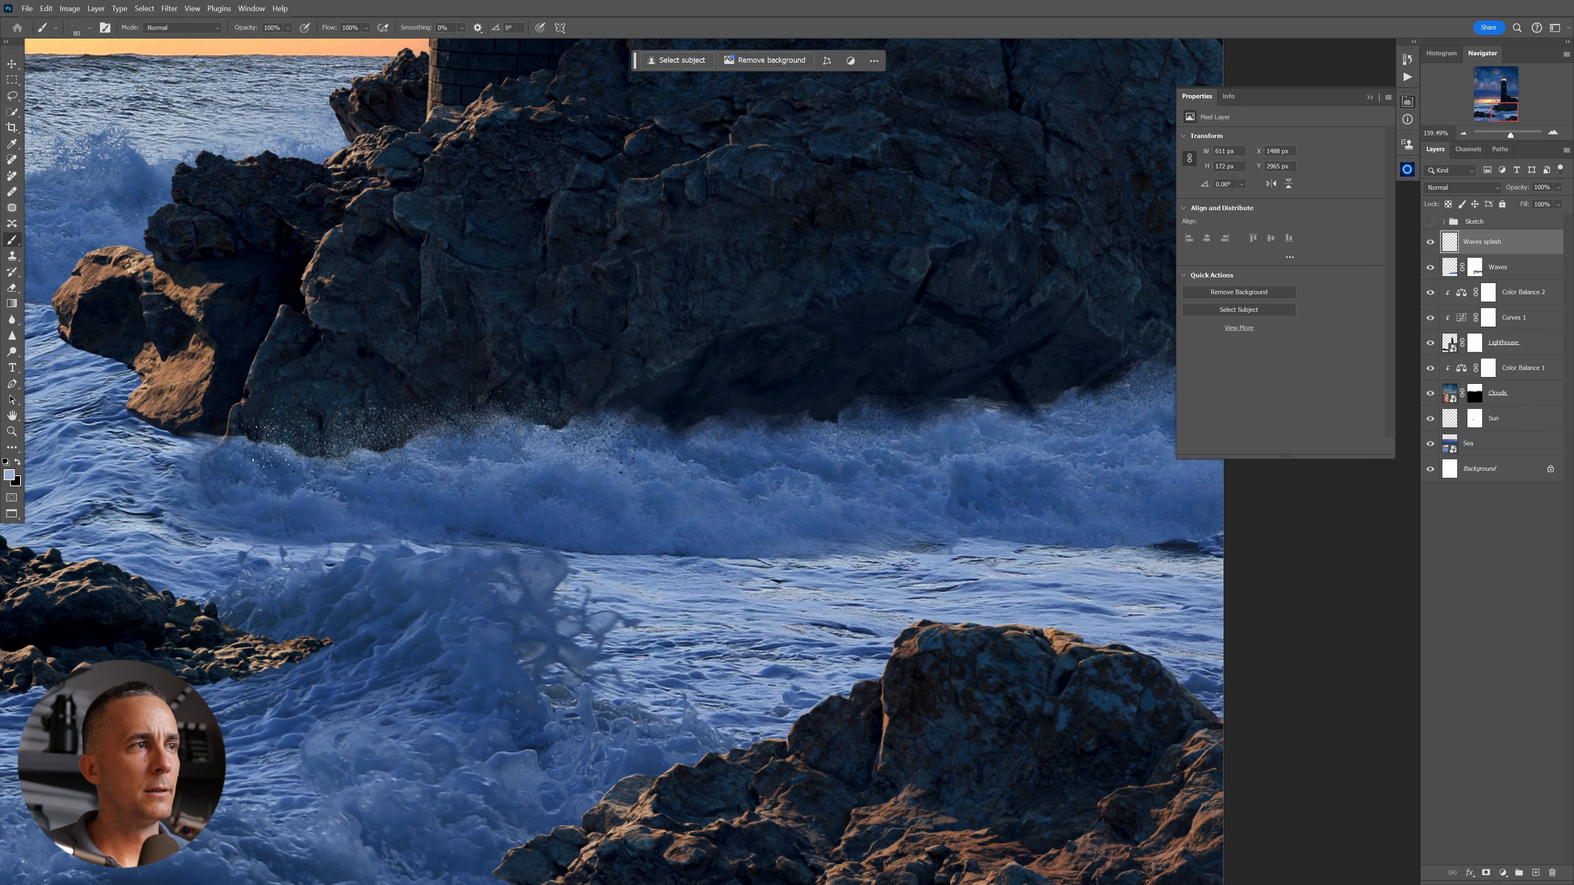
Paint spray along the middle of the rock's base and over the copied wave's crest near the image's right edge.
click(836, 421)
click(685, 426)
click(867, 397)
click(880, 411)
drag(927, 436, 661, 460)
click(893, 383)
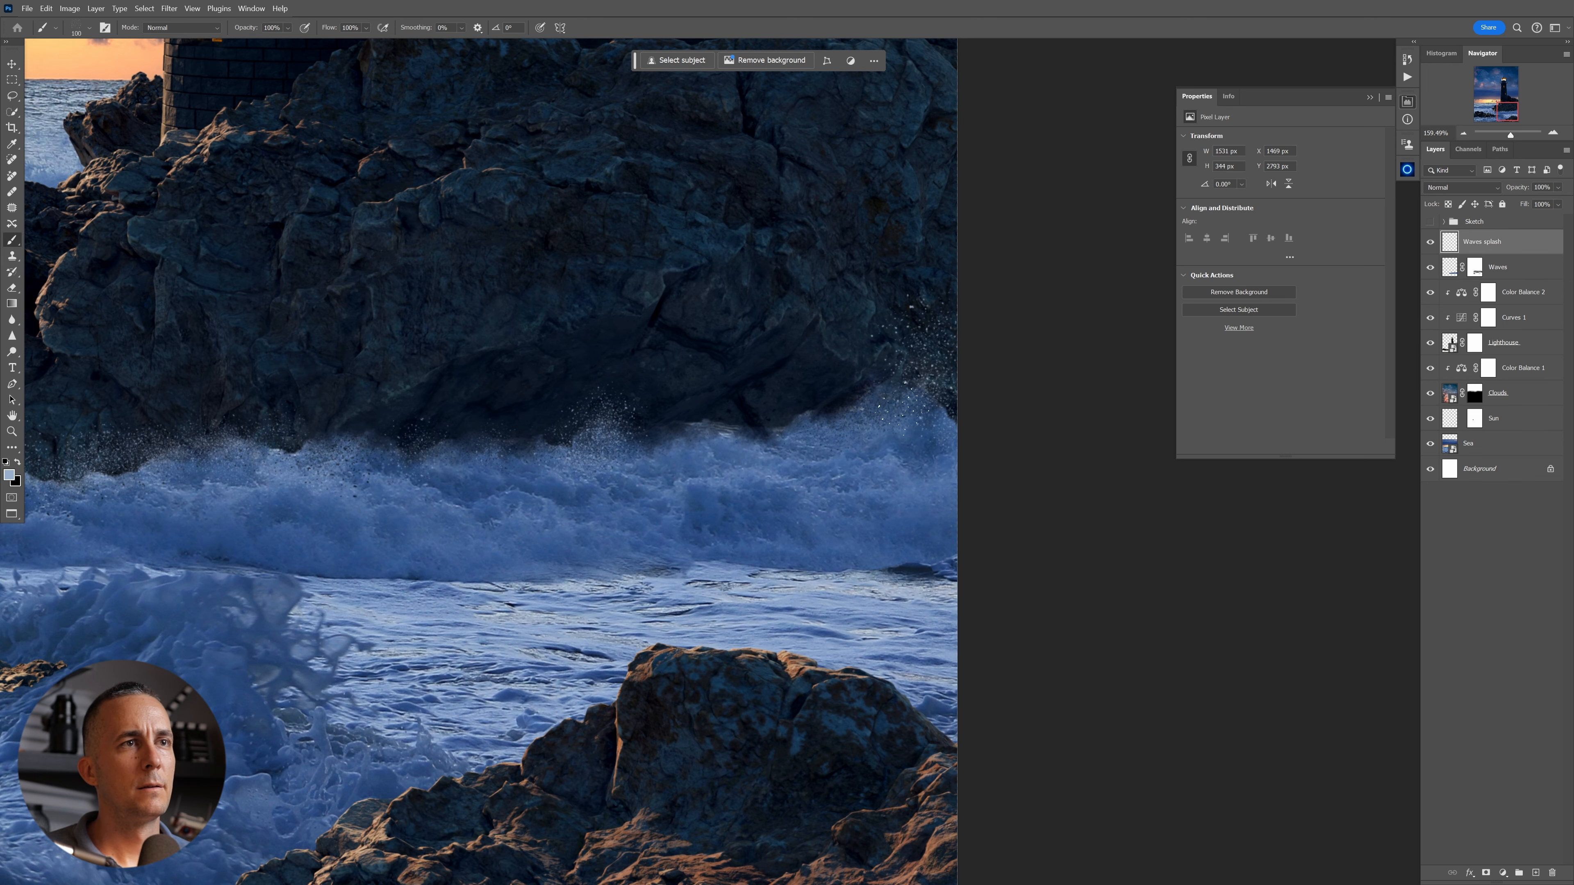
drag(805, 426, 676, 428)
Extend the spray around the copied wave's left end at the foot of the lighthouse rock.
drag(776, 468, 891, 465)
drag(576, 424, 732, 480)
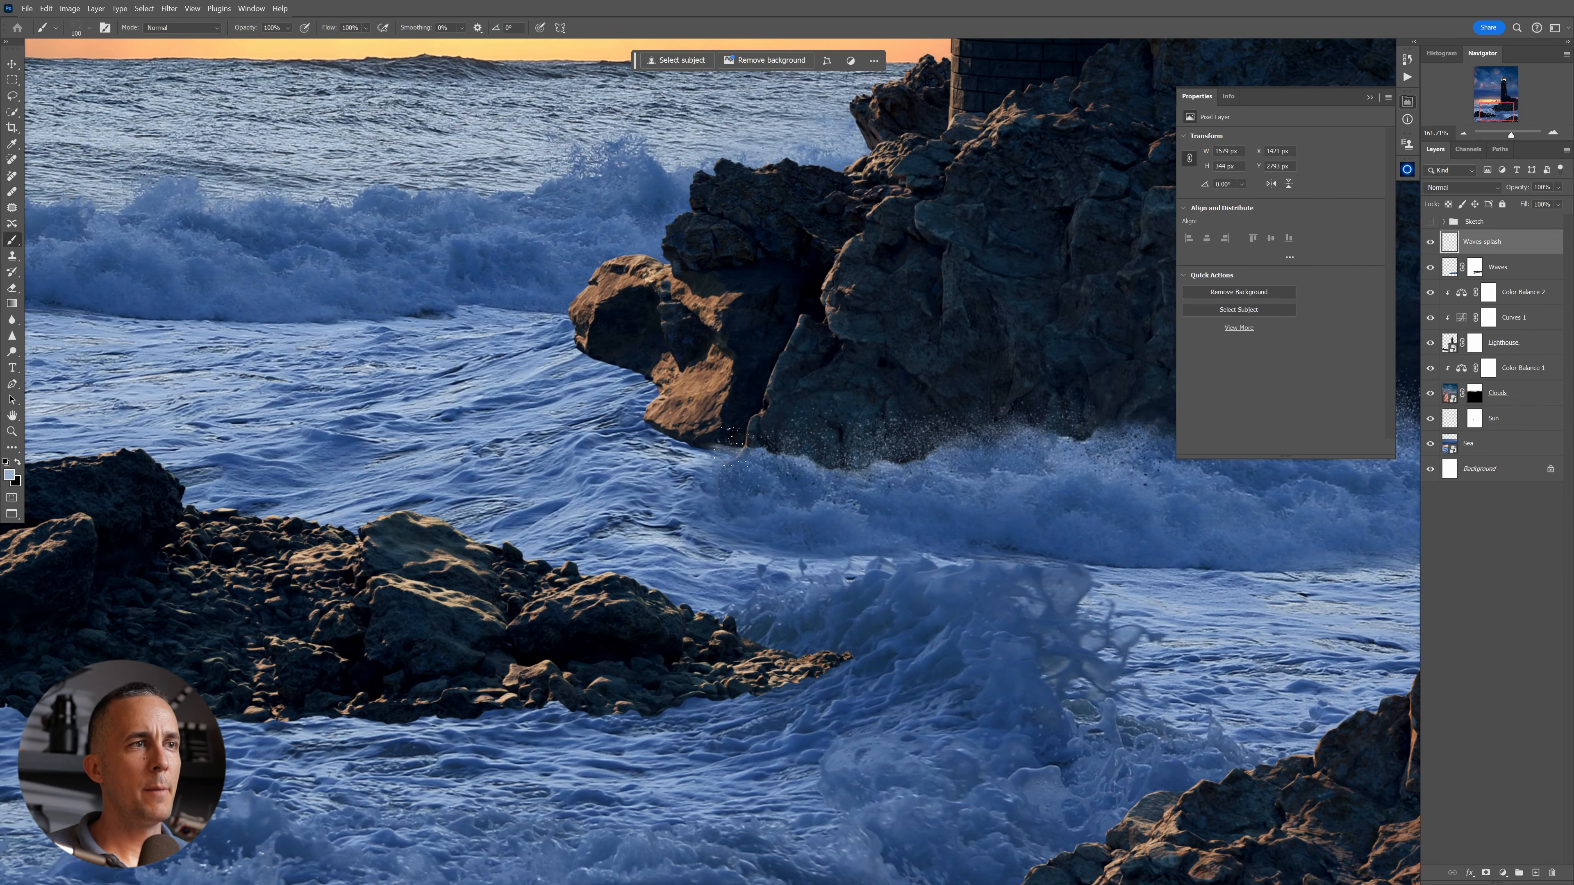
click(779, 431)
drag(792, 407, 748, 395)
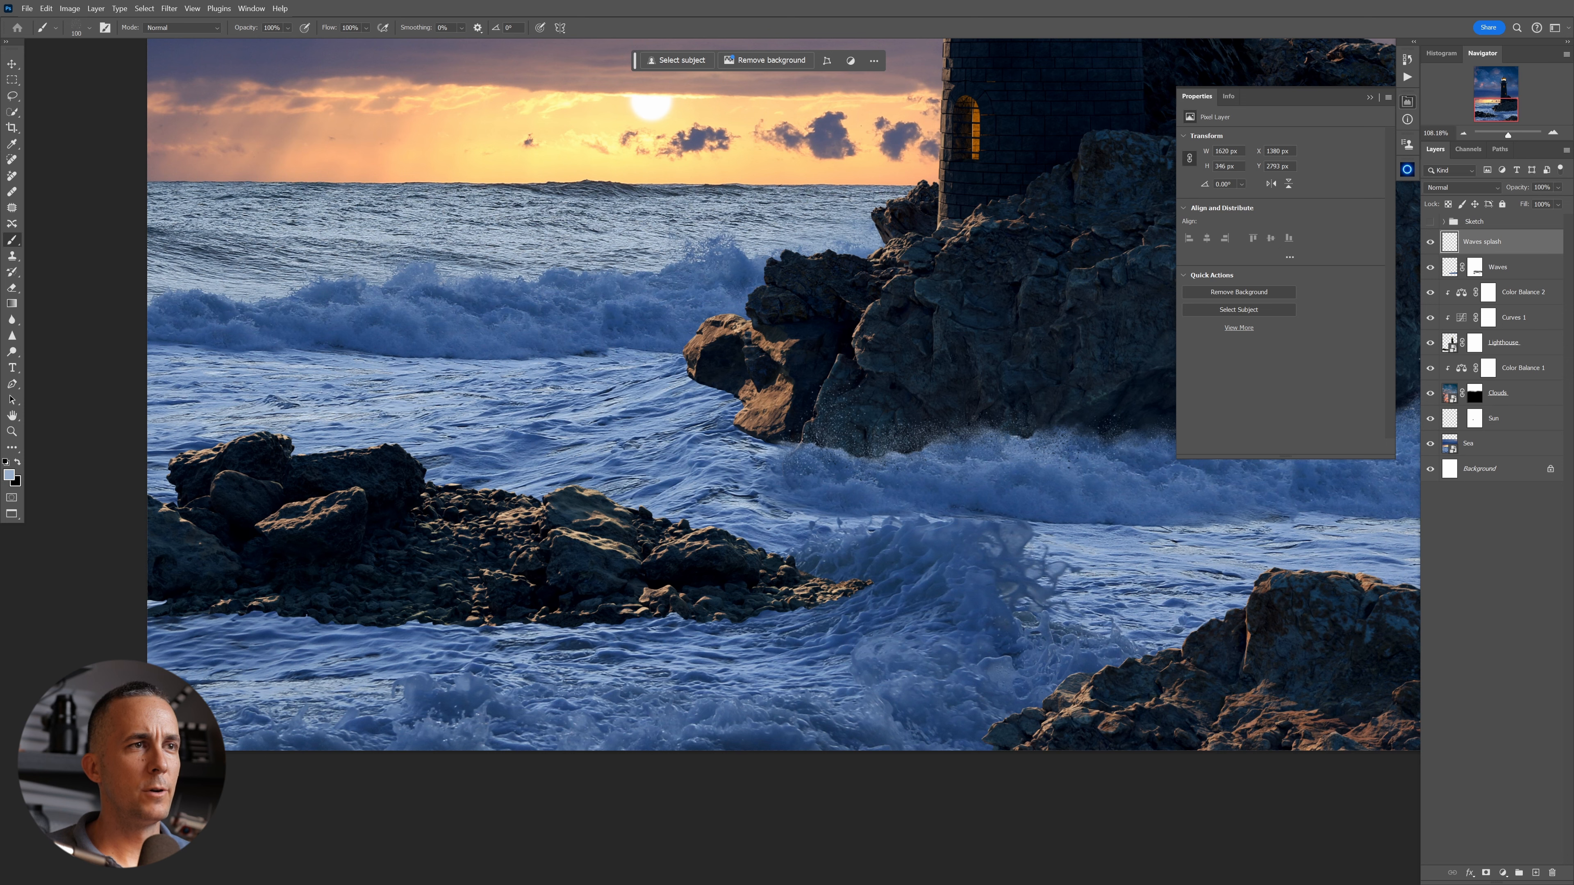
click(774, 437)
drag(906, 452, 846, 455)
mouse_move(817, 459)
mouse_down()
mouse_move(749, 450)
mouse_move(630, 478)
mouse_up()
drag(937, 453, 889, 450)
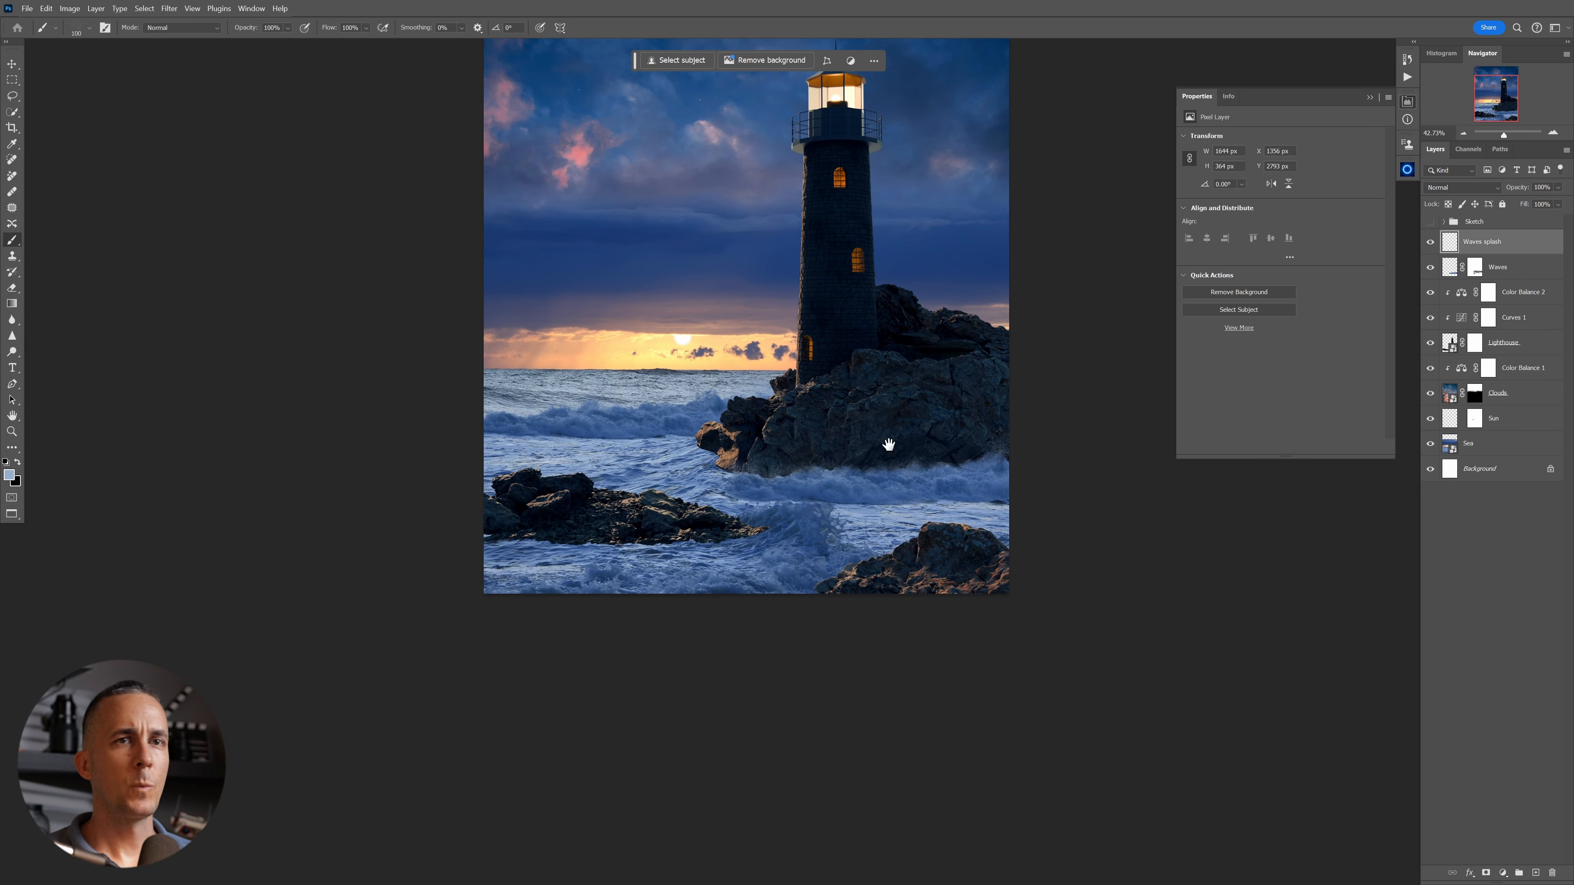
Fade the lighthouse rock's lower left edges into the sea on the Lighthouse mask with a small Cloud/Dust 02 brush at 100% opacity.
click(1481, 348)
drag(711, 496, 771, 398)
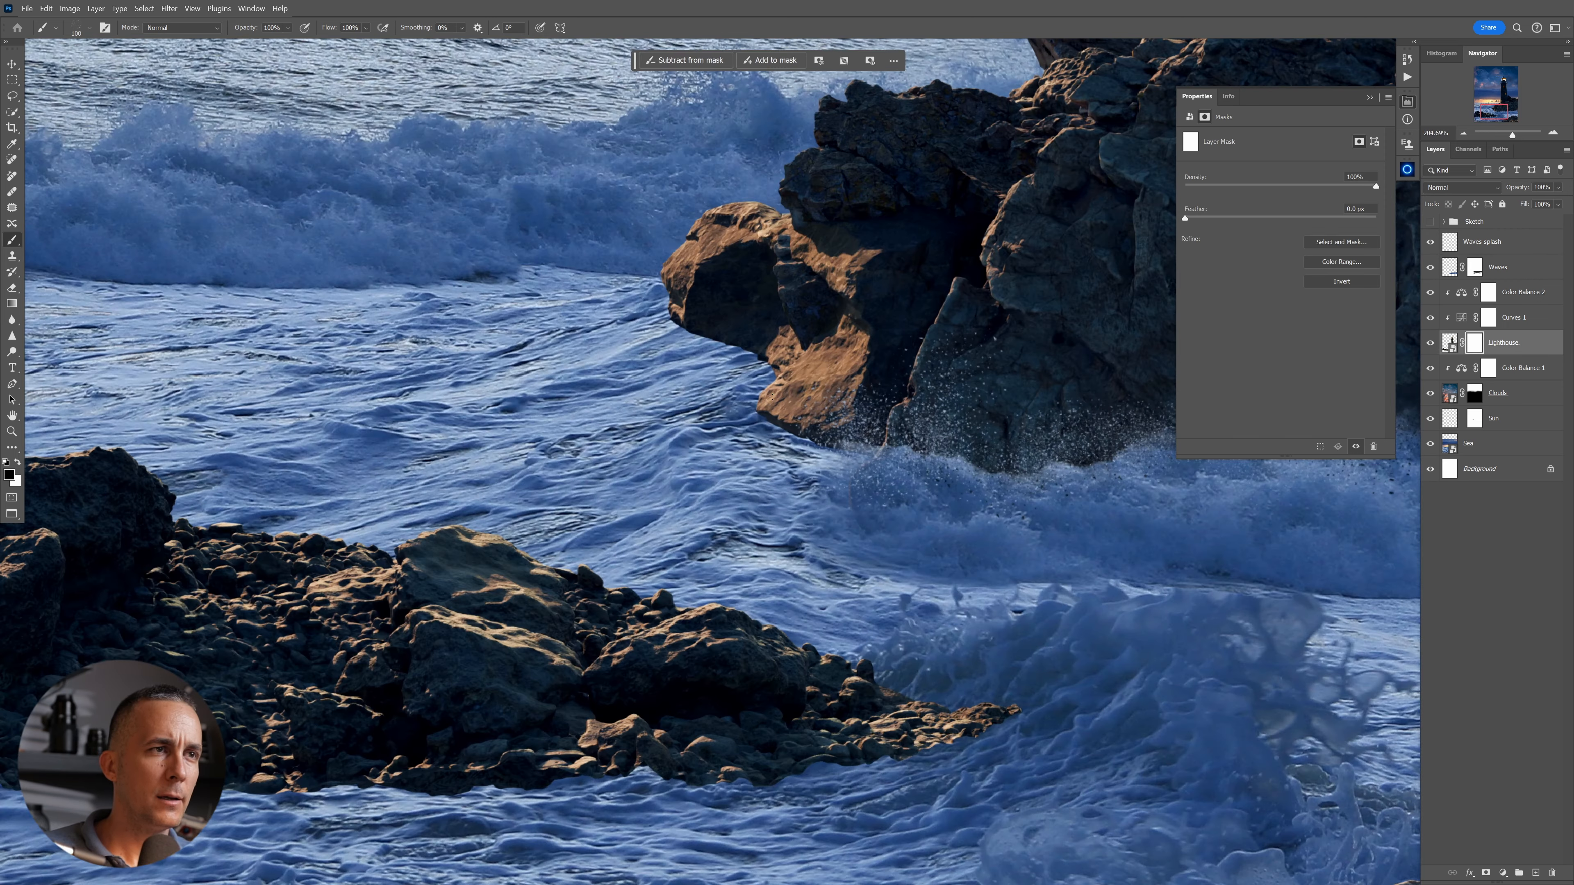
right_click(782, 397)
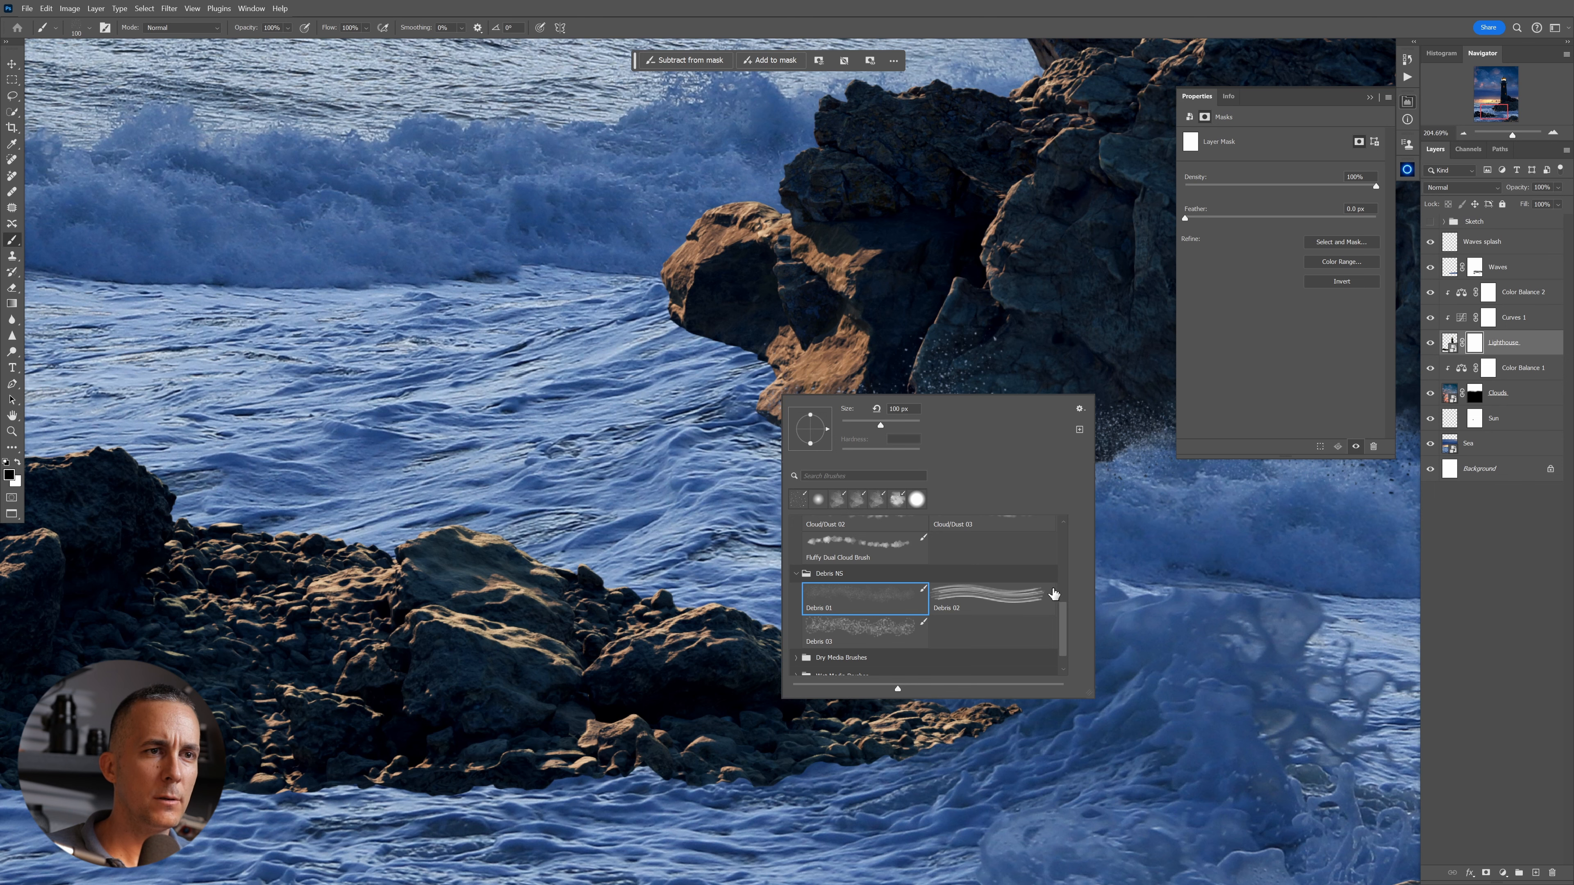
drag(1064, 615, 1066, 599)
click(870, 547)
mouse_move(732, 339)
mouse_down()
mouse_move(754, 356)
mouse_move(696, 313)
mouse_move(697, 340)
mouse_up()
right_click(736, 337)
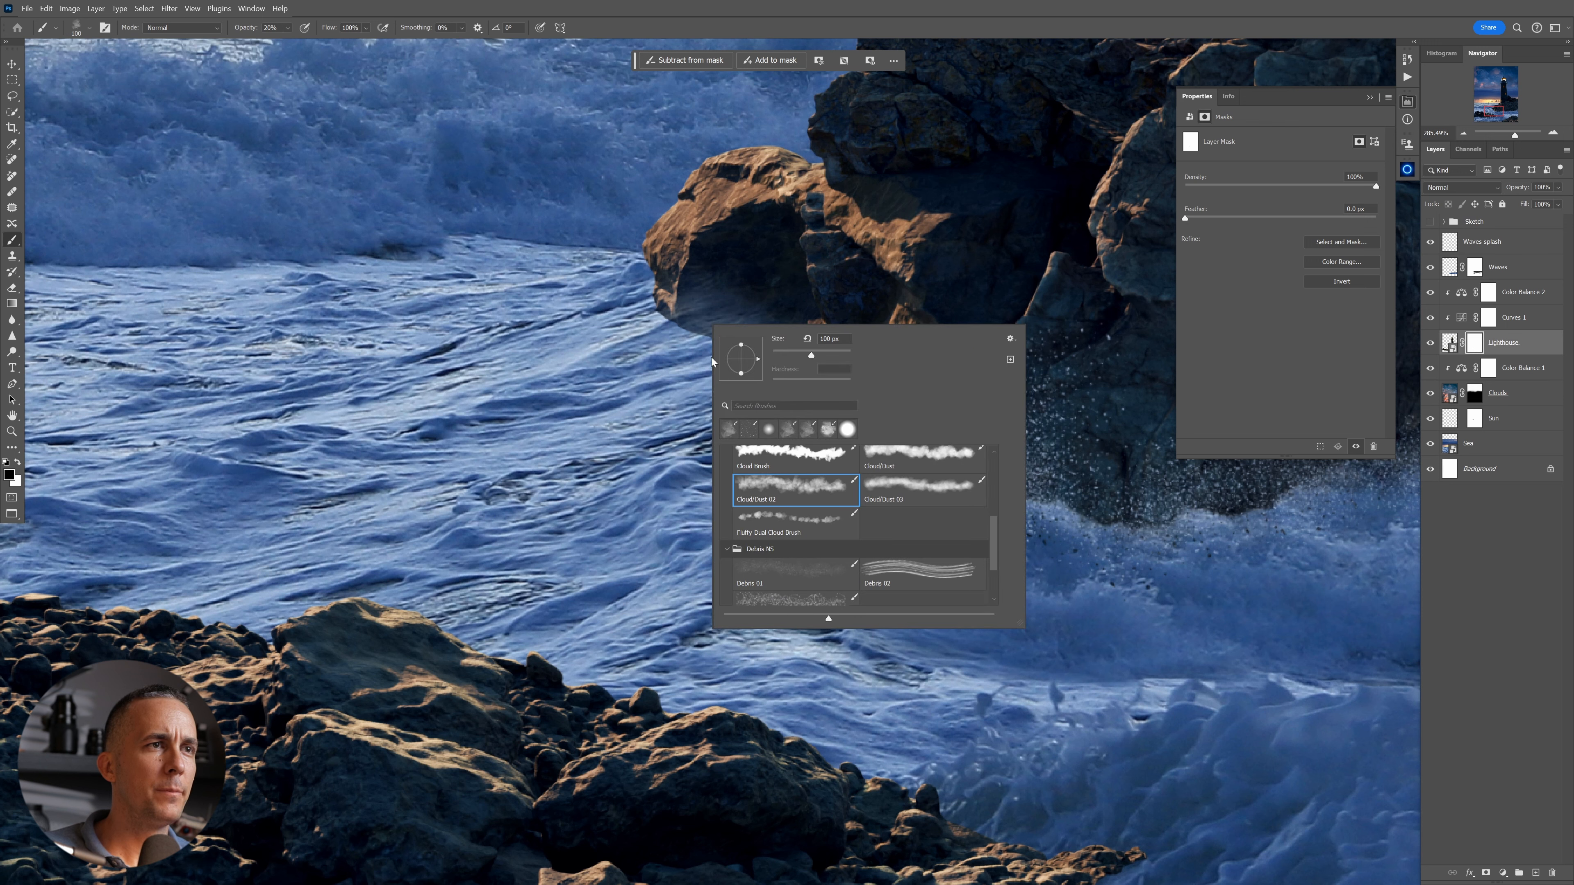
click(696, 370)
key(0)
key(bracketleft)
key(bracketleft)
key(bracketleft)
key(bracketleft)
key(bracketleft)
key(bracketleft)
key(bracketleft)
mouse_move(654, 310)
mouse_down()
mouse_move(695, 345)
mouse_move(640, 307)
mouse_move(784, 376)
mouse_up()
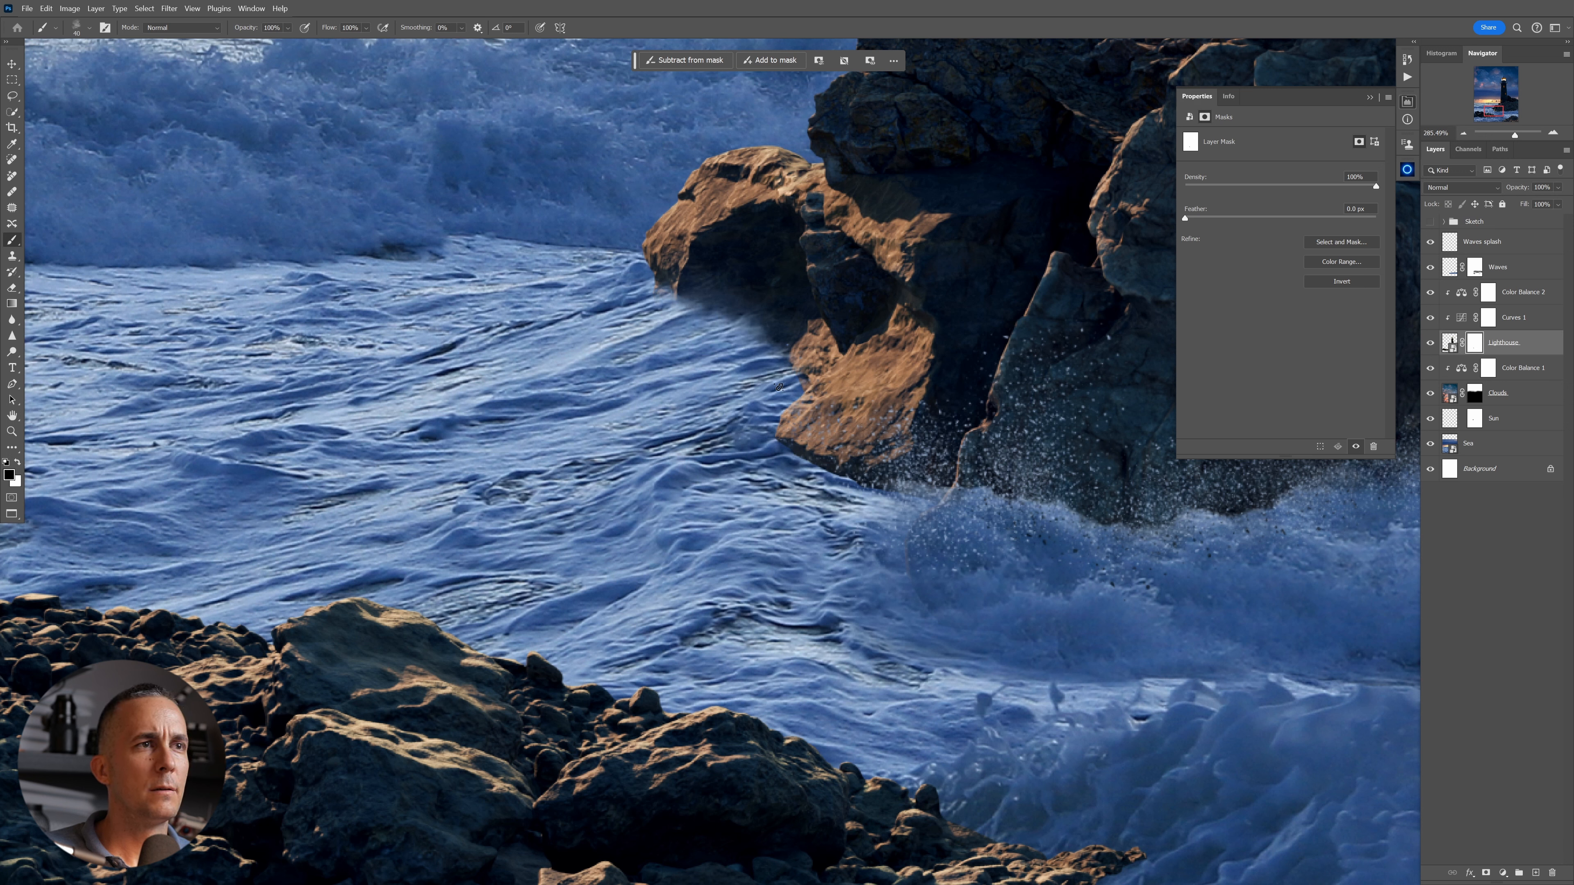
key(bracketleft)
mouse_move(803, 447)
mouse_down()
mouse_move(851, 480)
mouse_move(778, 471)
mouse_up()
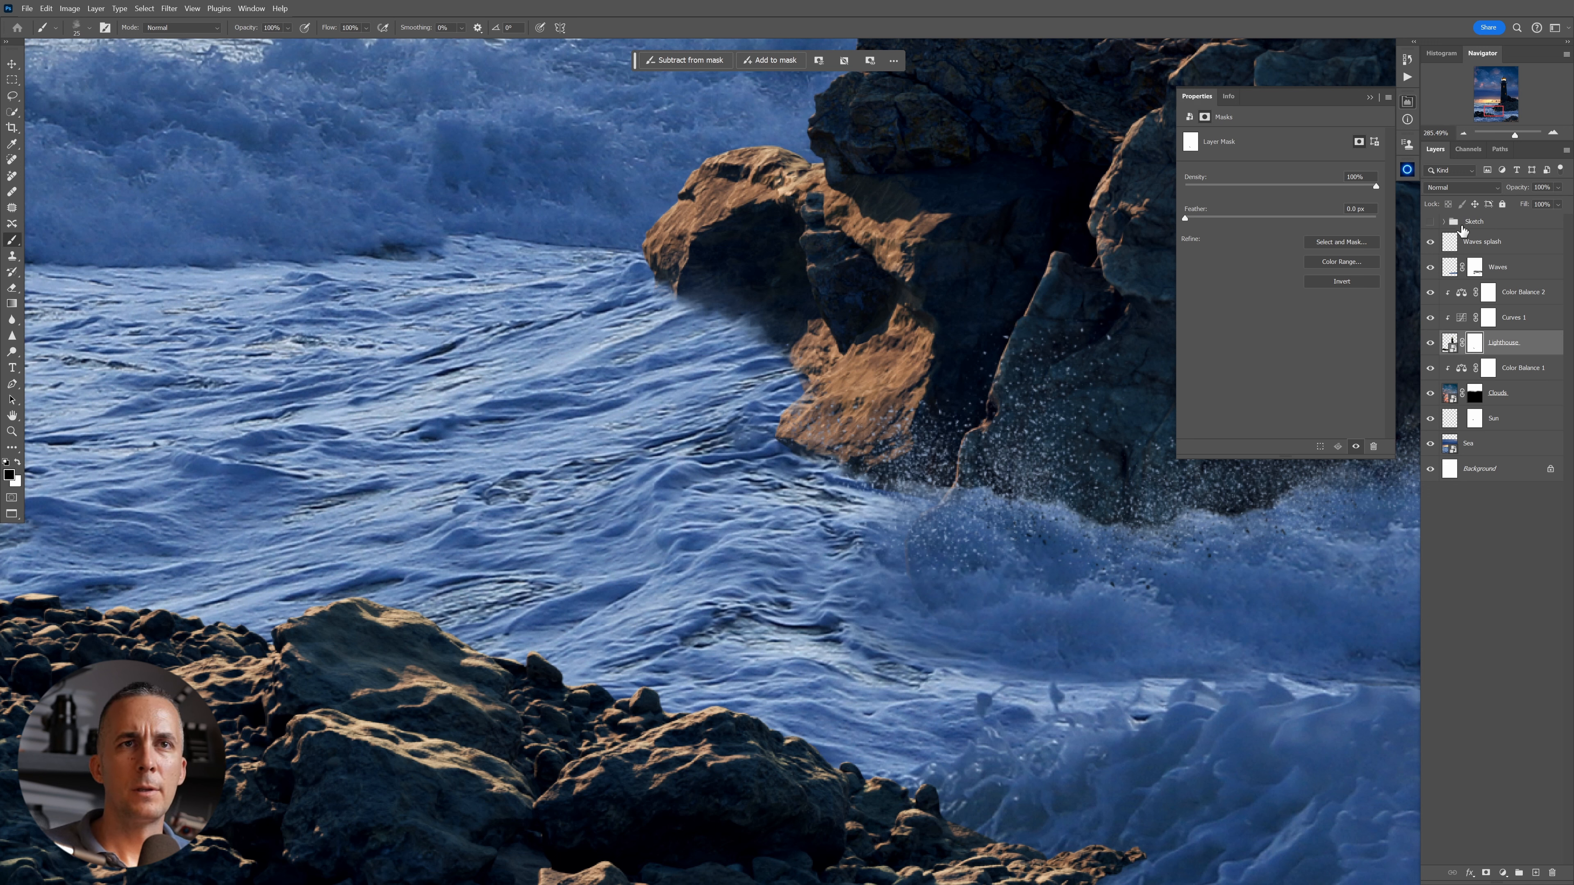
Paint fine spray along the lighthouse rock's faded left edges on Waves splash with the small Debris 01 brush.
click(1464, 239)
right_click(818, 416)
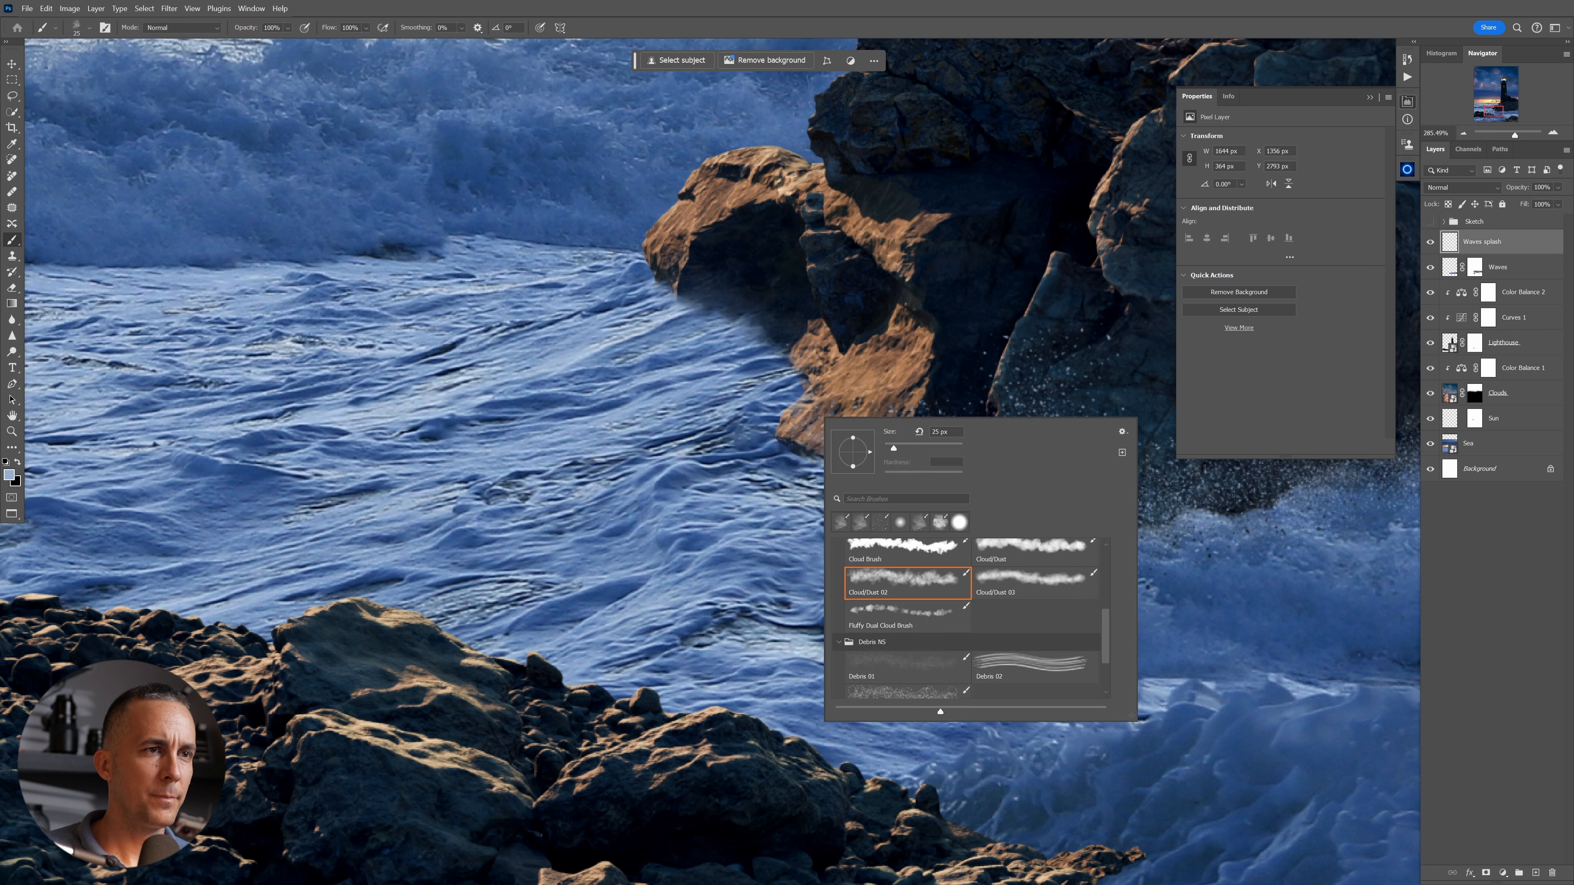
click(877, 522)
click(781, 436)
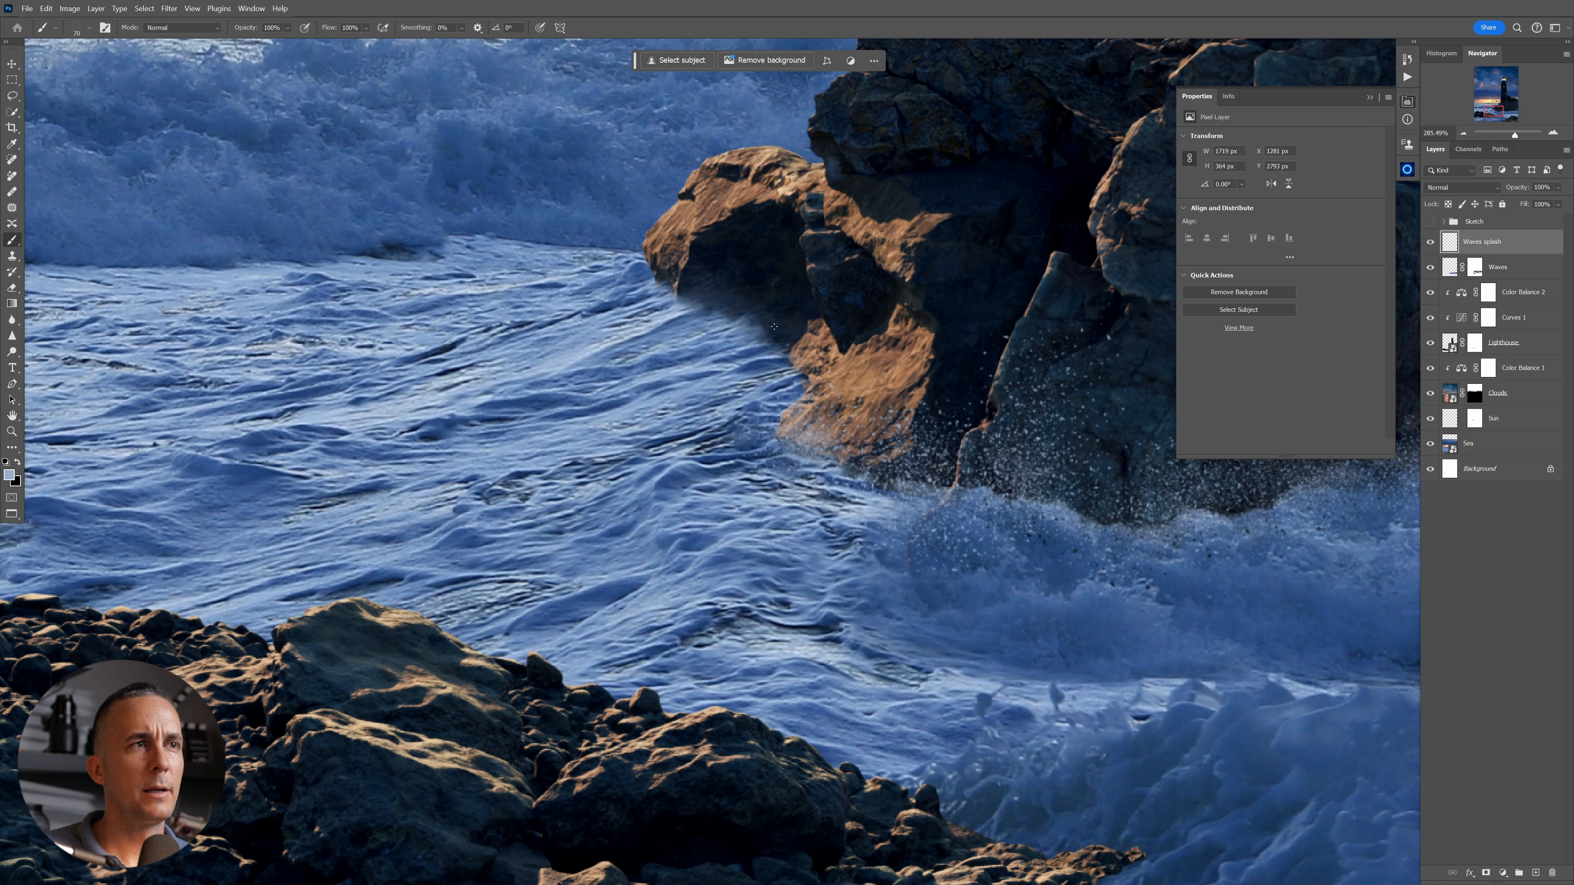
click(664, 273)
key(])
key(])
key(])
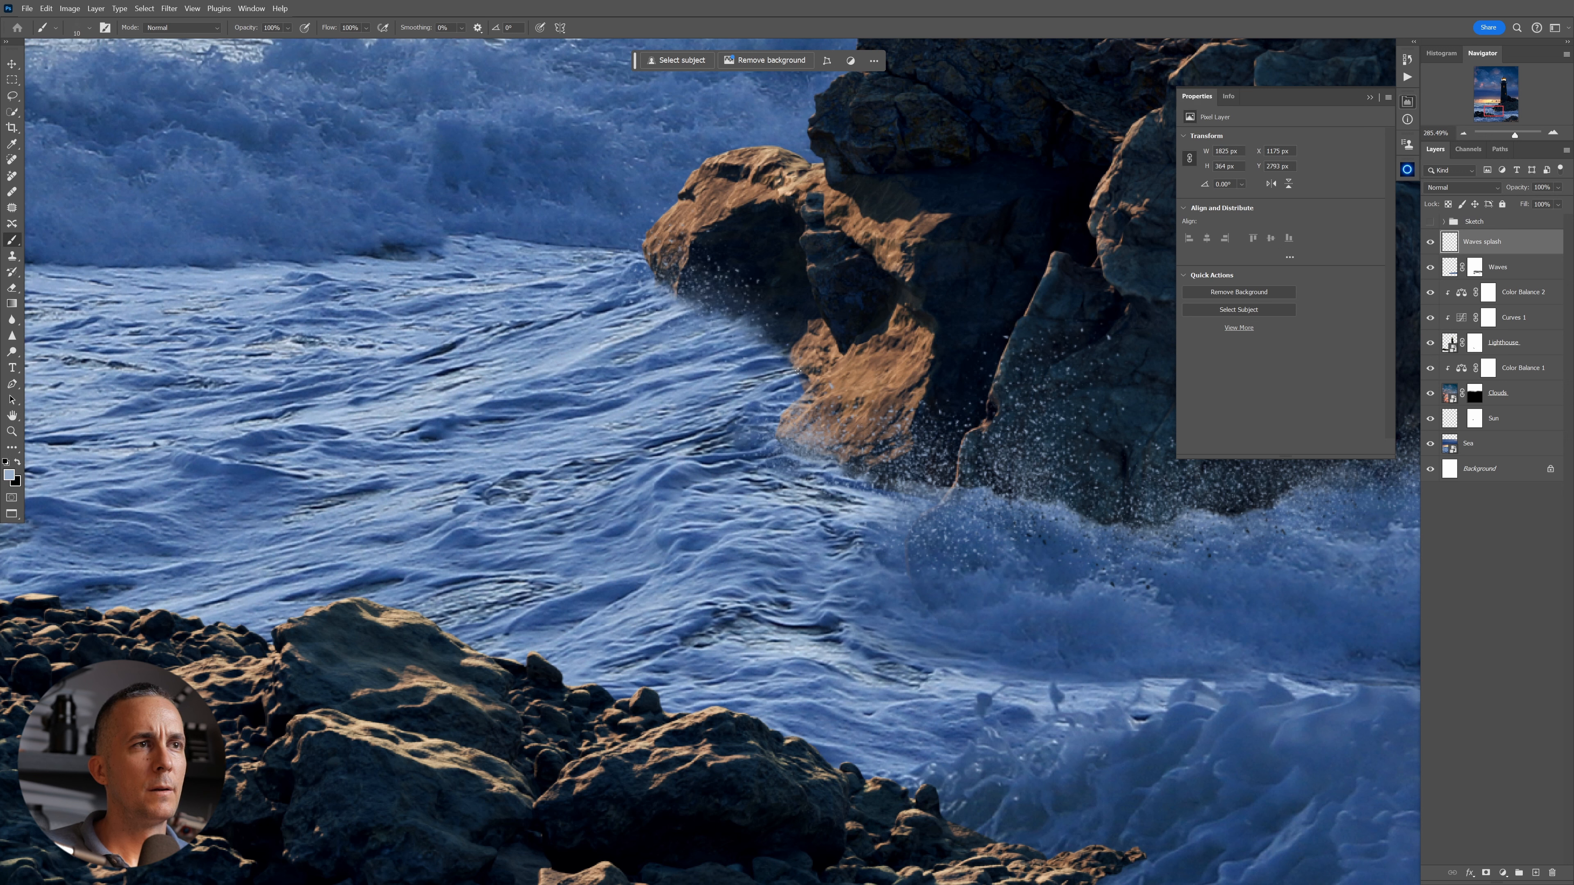
mouse_move(747, 301)
mouse_down()
mouse_move(695, 270)
mouse_move(685, 286)
mouse_up()
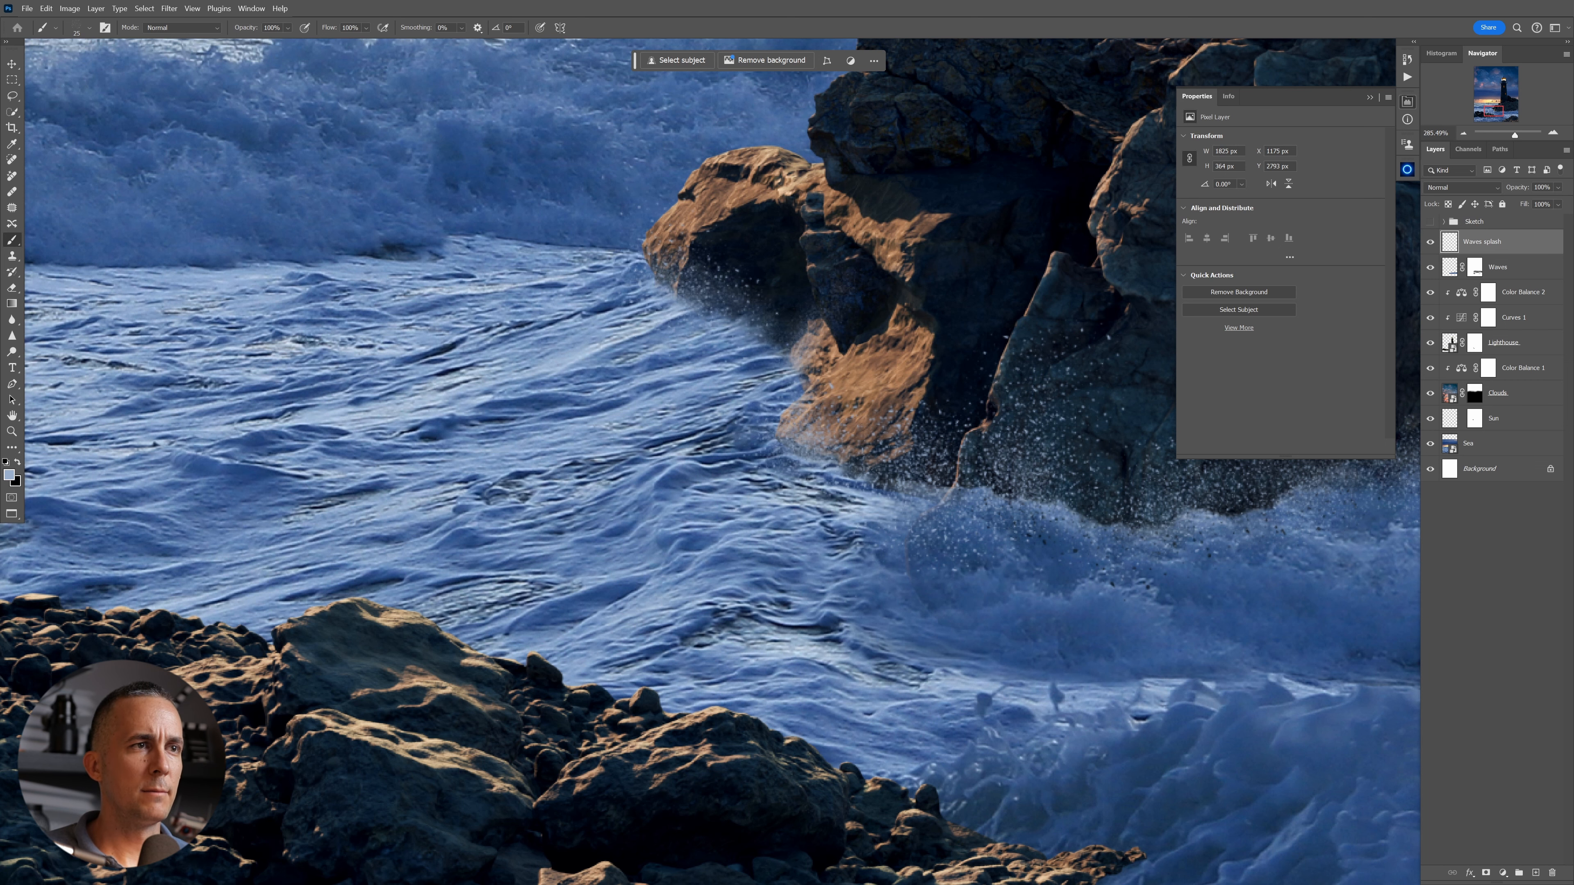
Add larger spray at the rock's protruding left tip and over the distant breaking wave on Waves splash.
drag(805, 448, 702, 451)
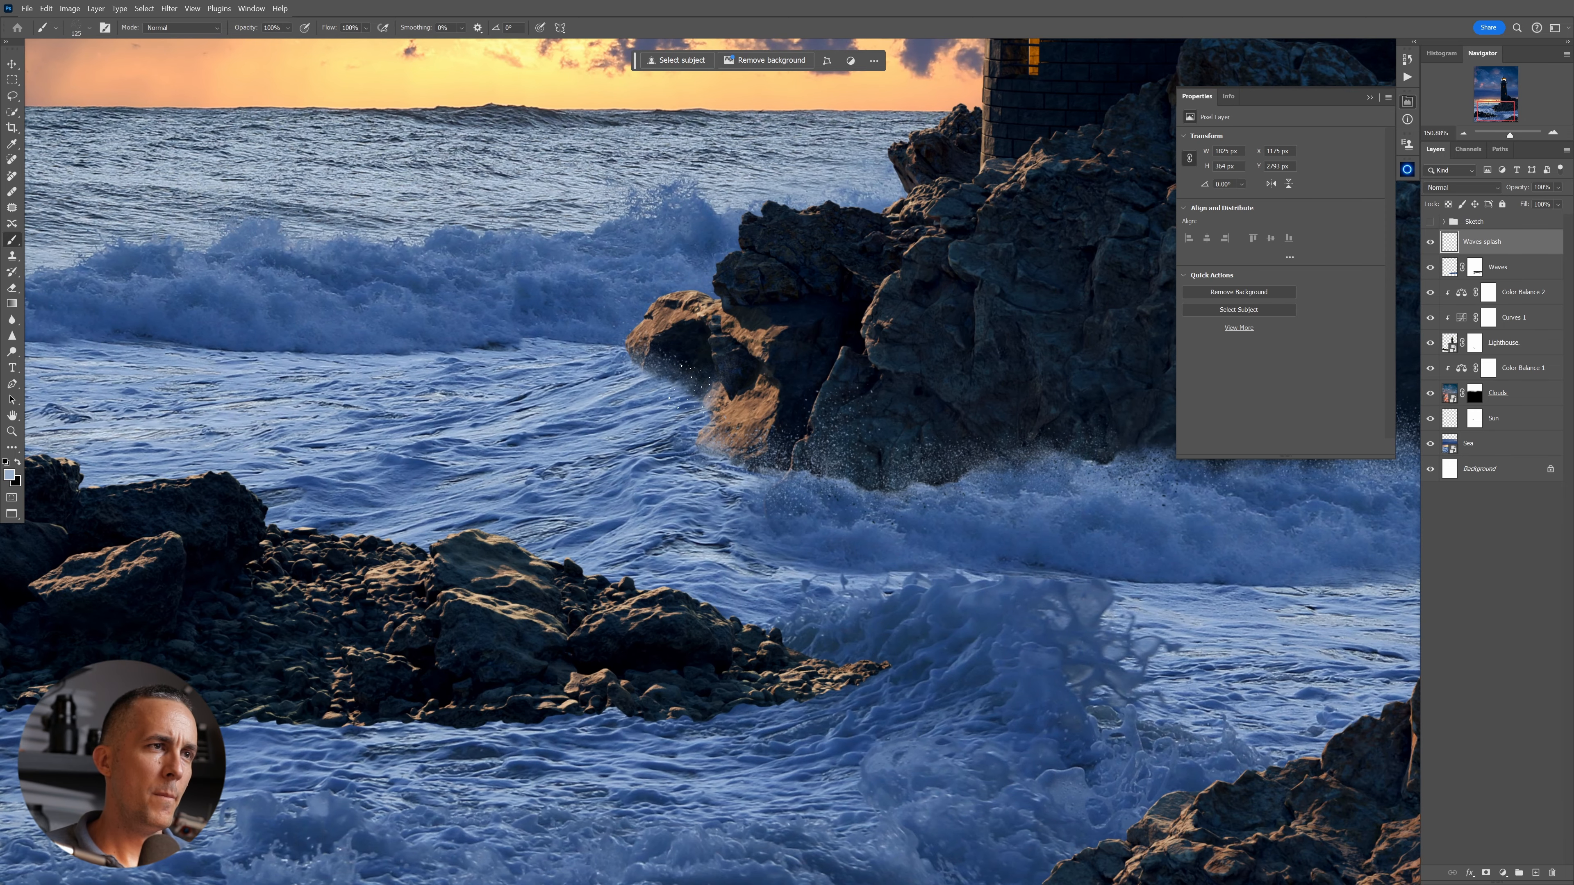
click(675, 376)
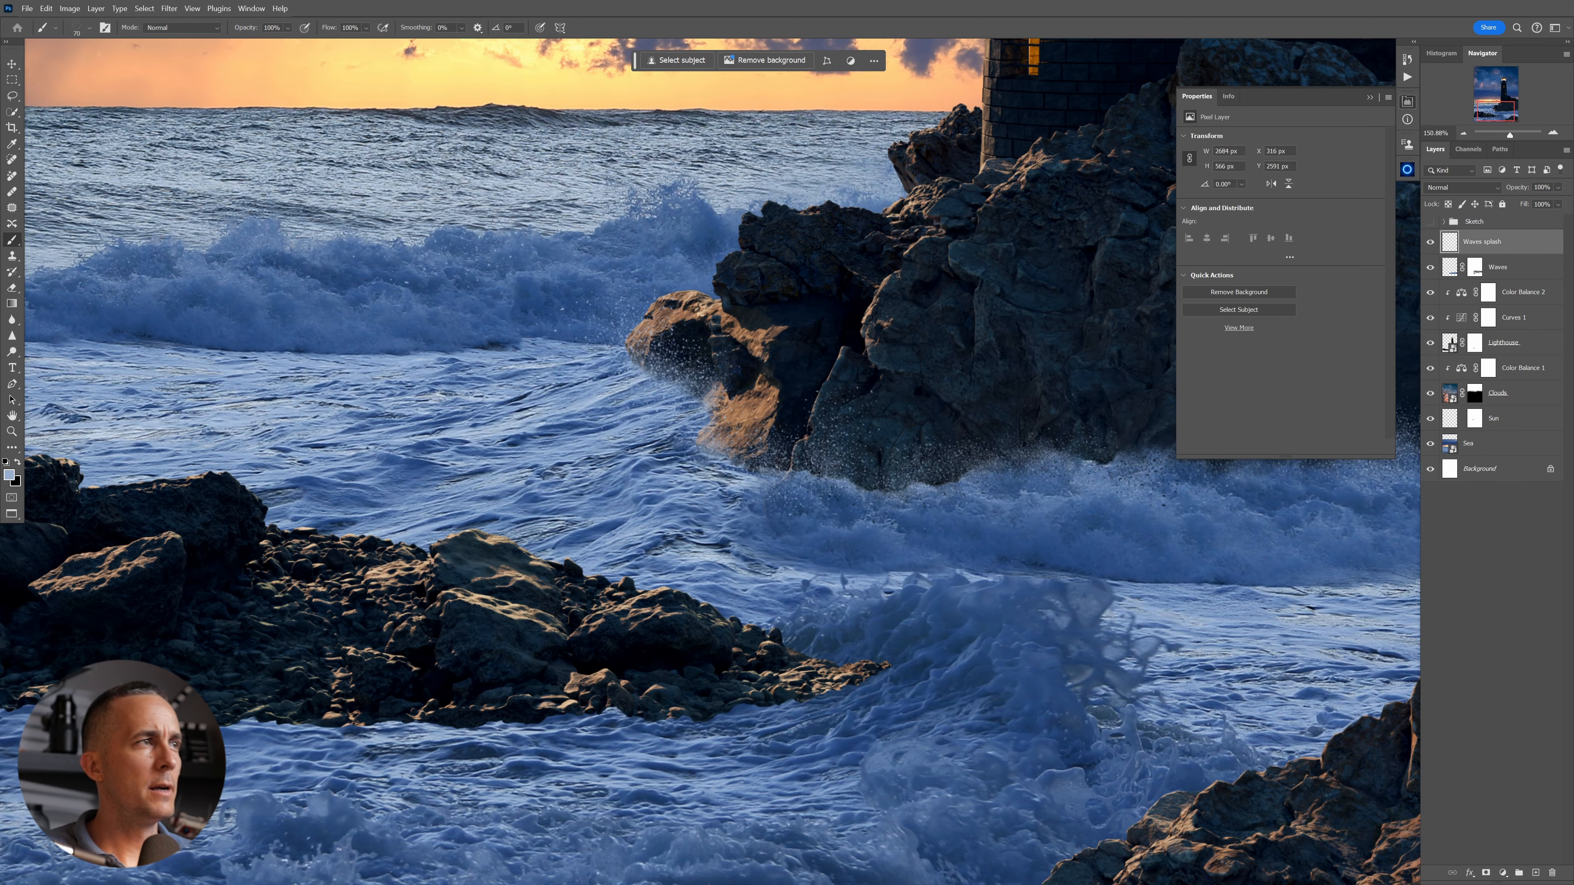
key(])
click(171, 273)
Compare the whole composite with the Waves and Waves splash layers hidden and shown.
scroll(796, 332, down, 8)
drag(709, 491, 702, 514)
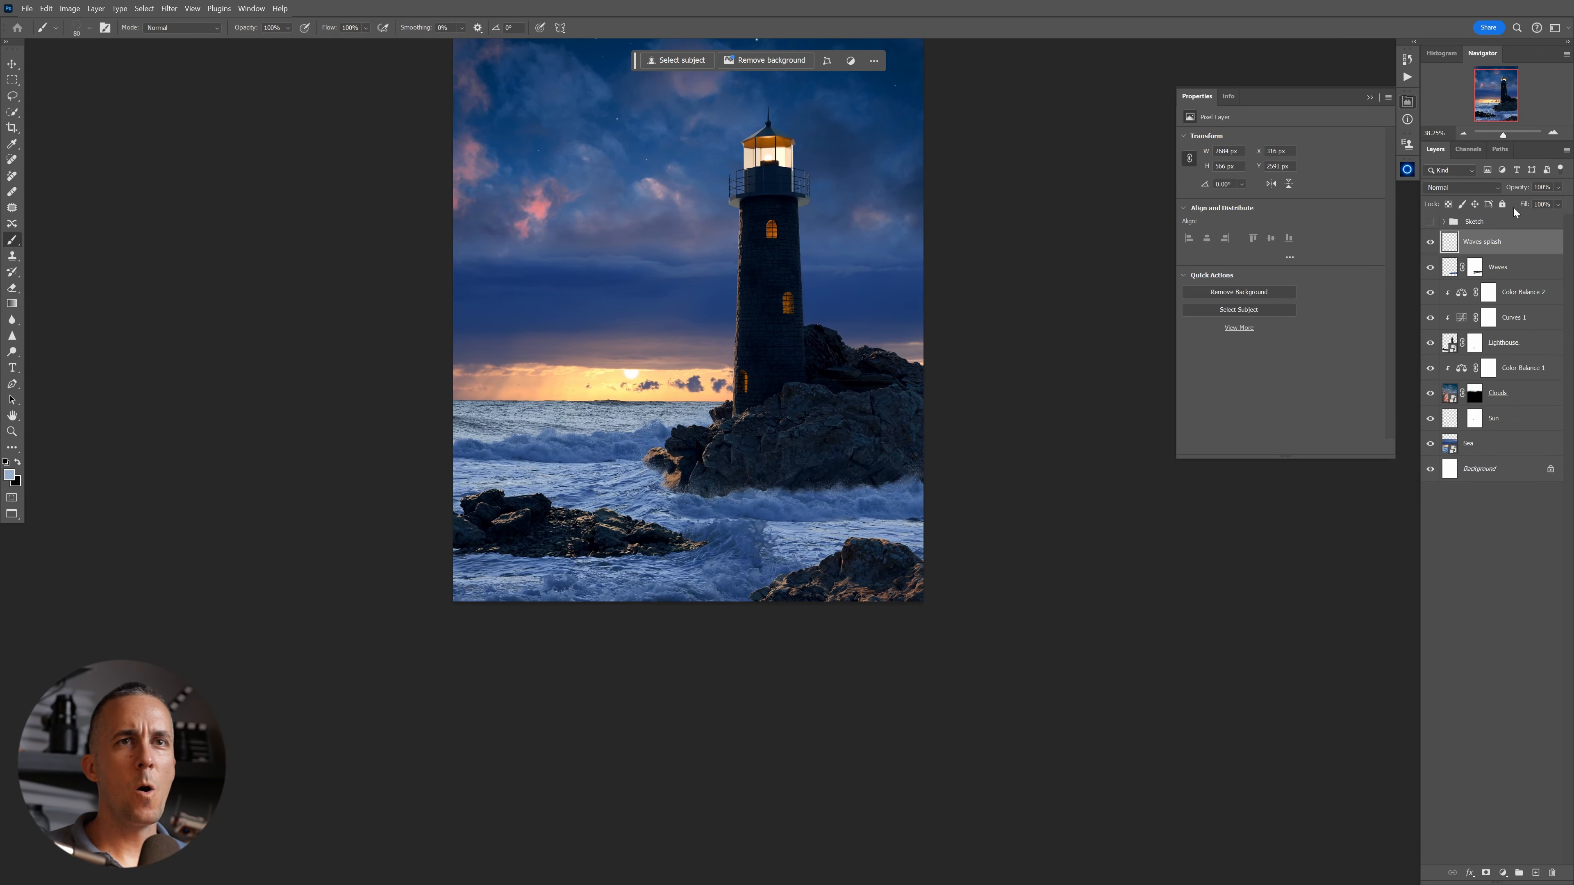
click(1431, 269)
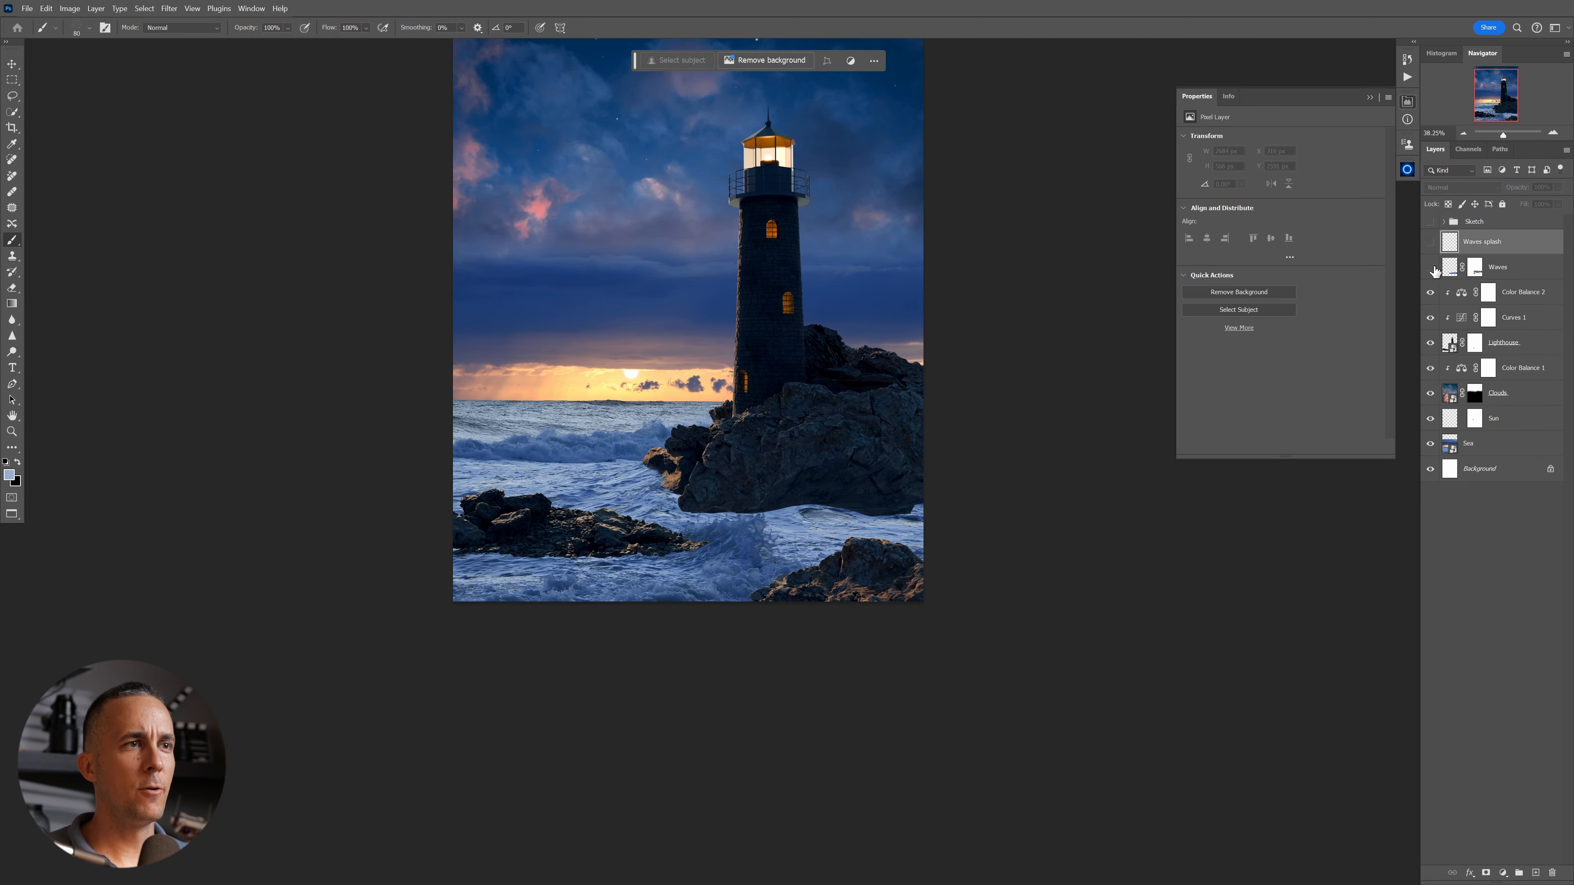
click(1431, 267)
click(1430, 241)
Paint larger splash droplets over the wave near the image's right edge with an enlarged Debris 01 brush.
scroll(926, 423, up, 5)
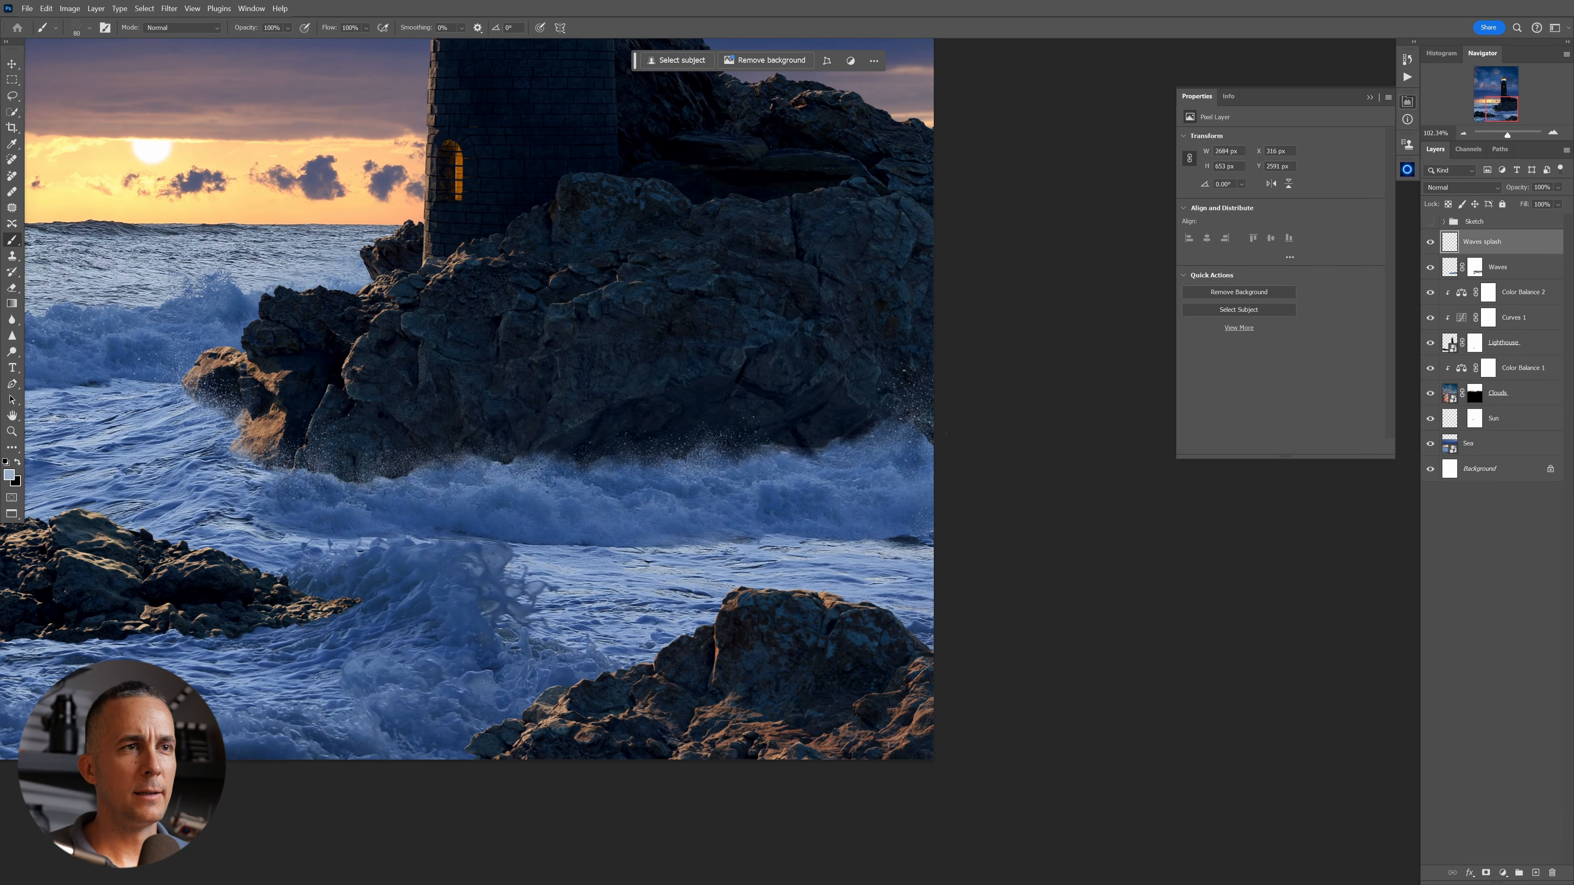
key(bracketright)
key(bracketright)
key(bracketright)
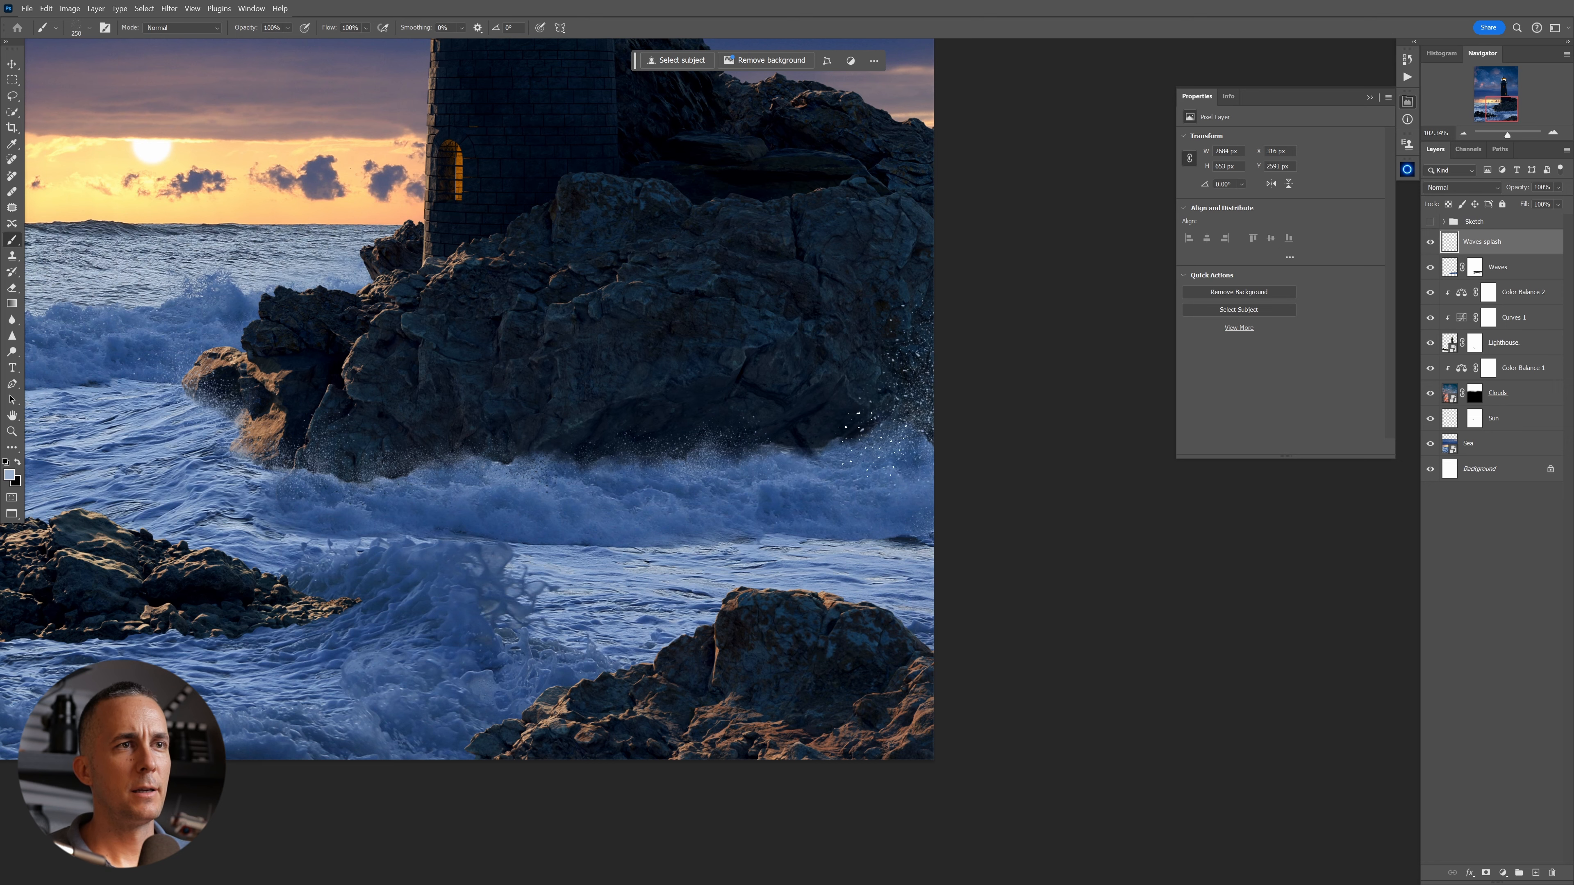
drag(1009, 501, 949, 503)
drag(871, 498, 918, 495)
Fade the low left foreground rocks' bottom edge into the water on the Lighthouse mask with the Cloud/Dust 02 brush at 100% opacity.
drag(653, 556, 876, 524)
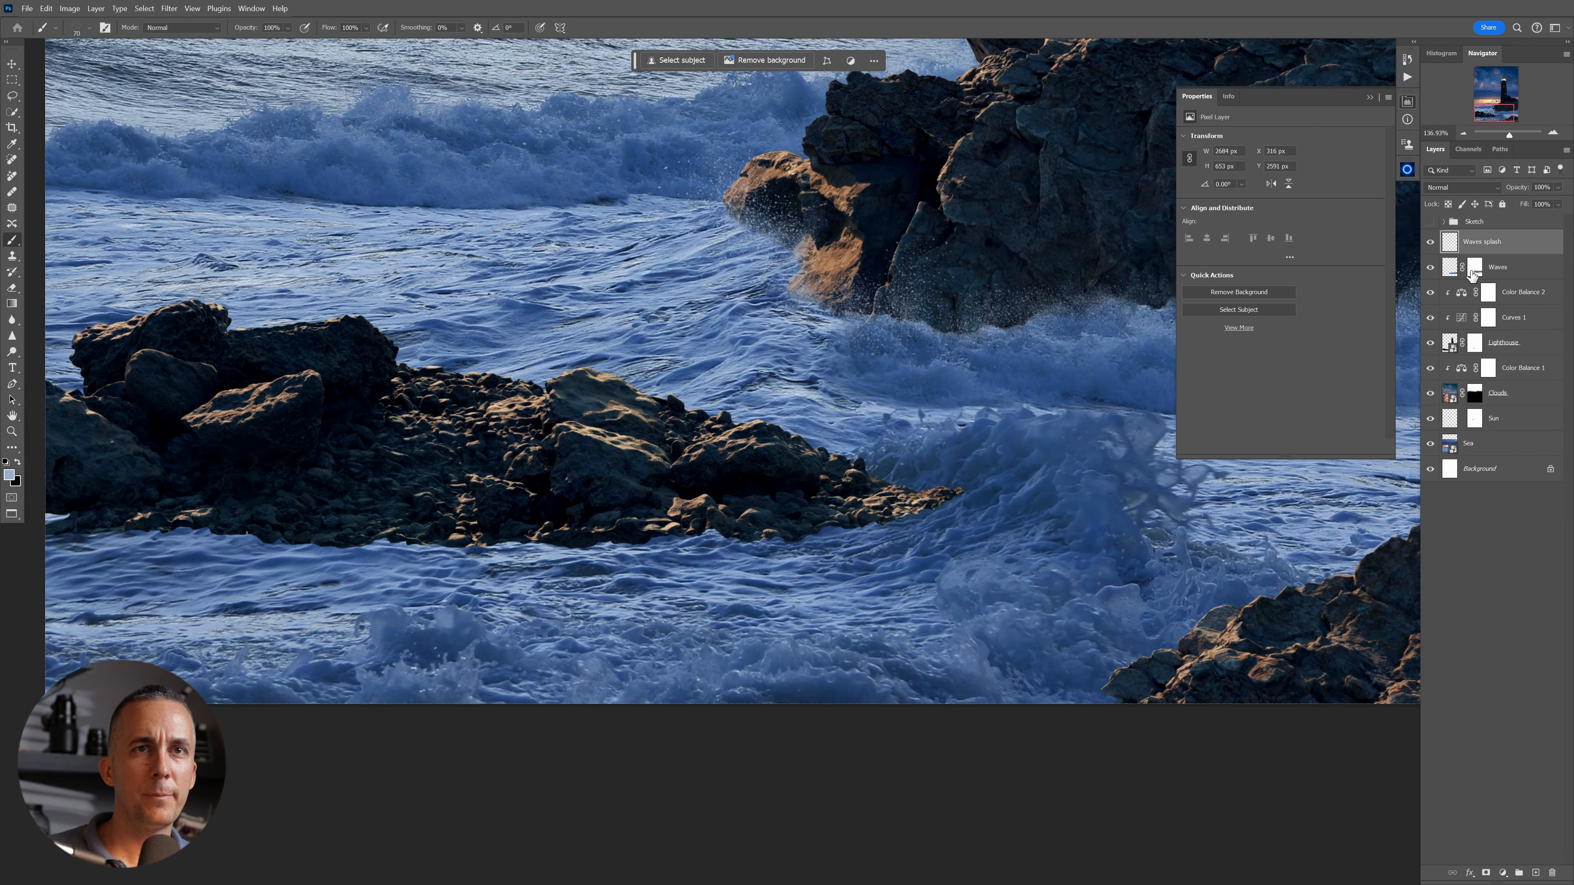
click(1475, 343)
right_click(754, 615)
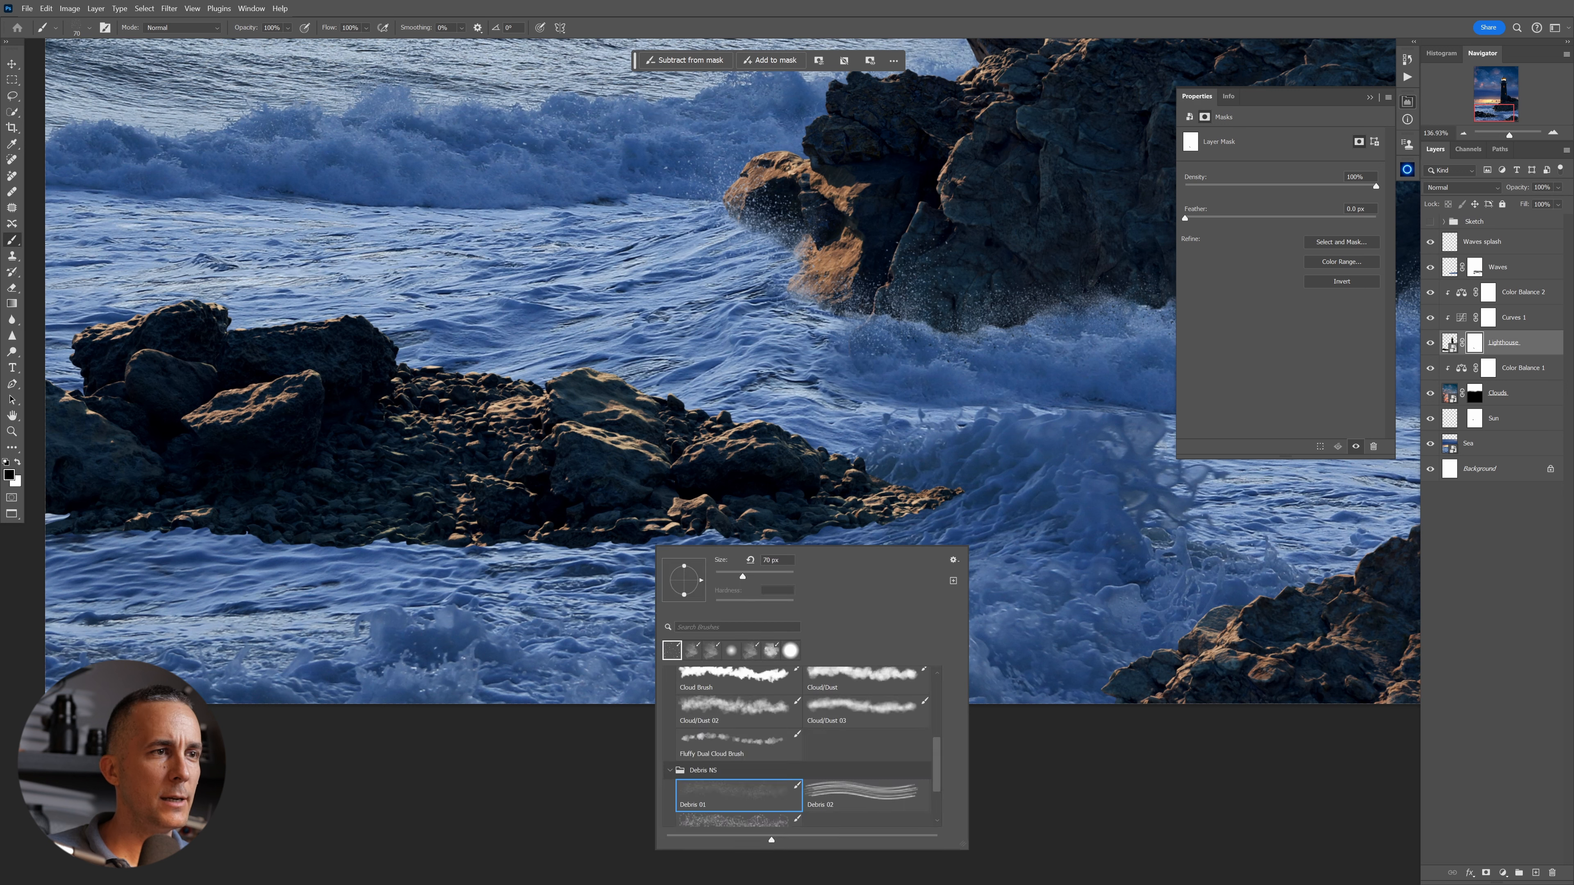
scroll(941, 744, up, 5)
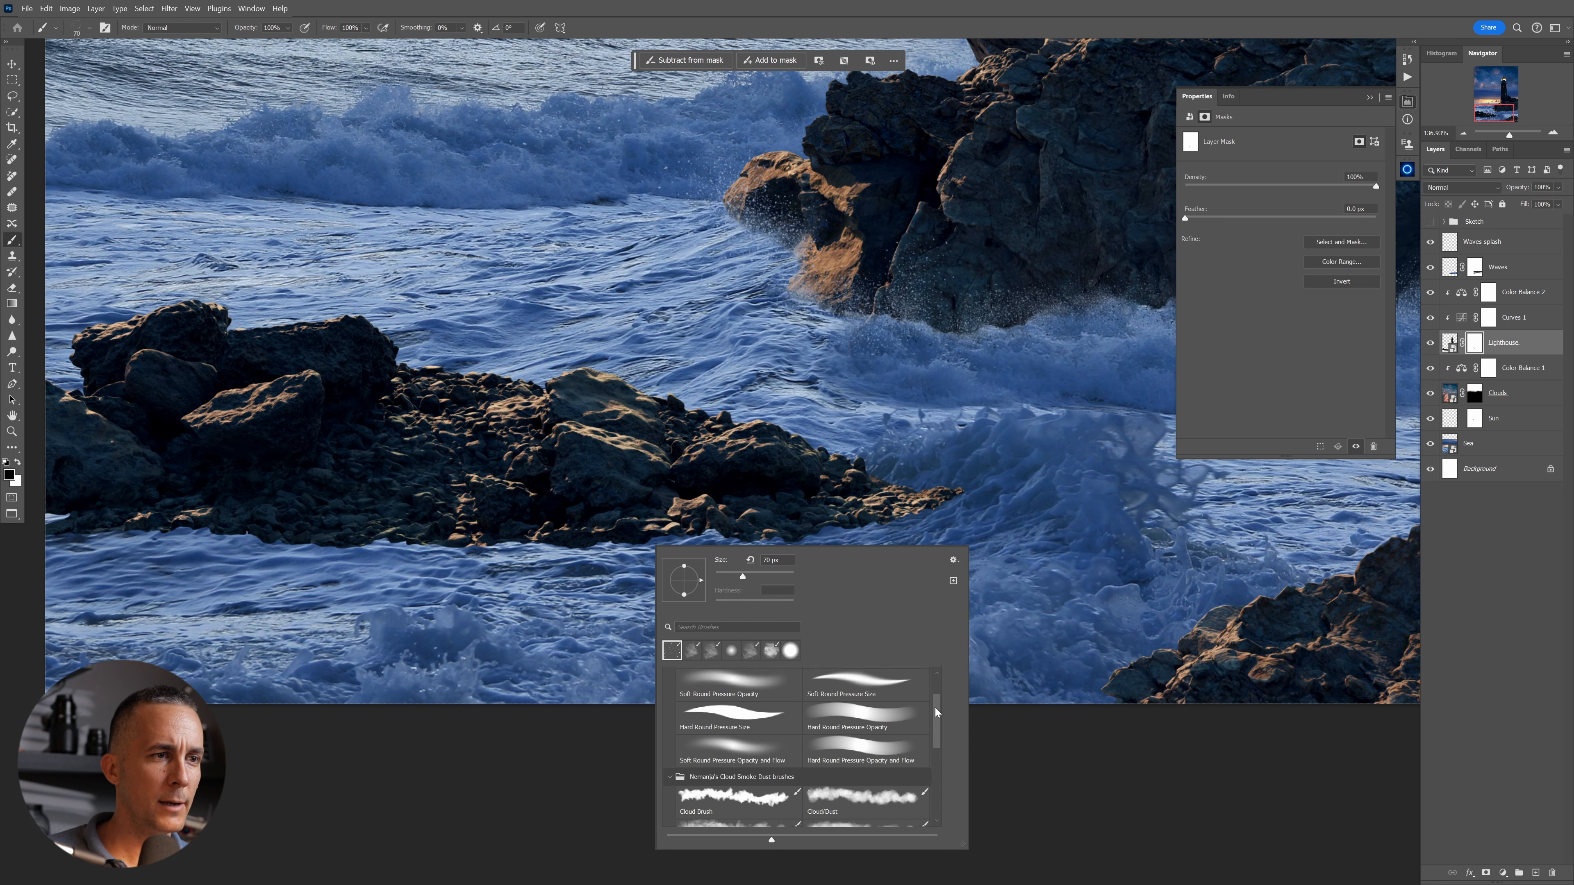
click(748, 796)
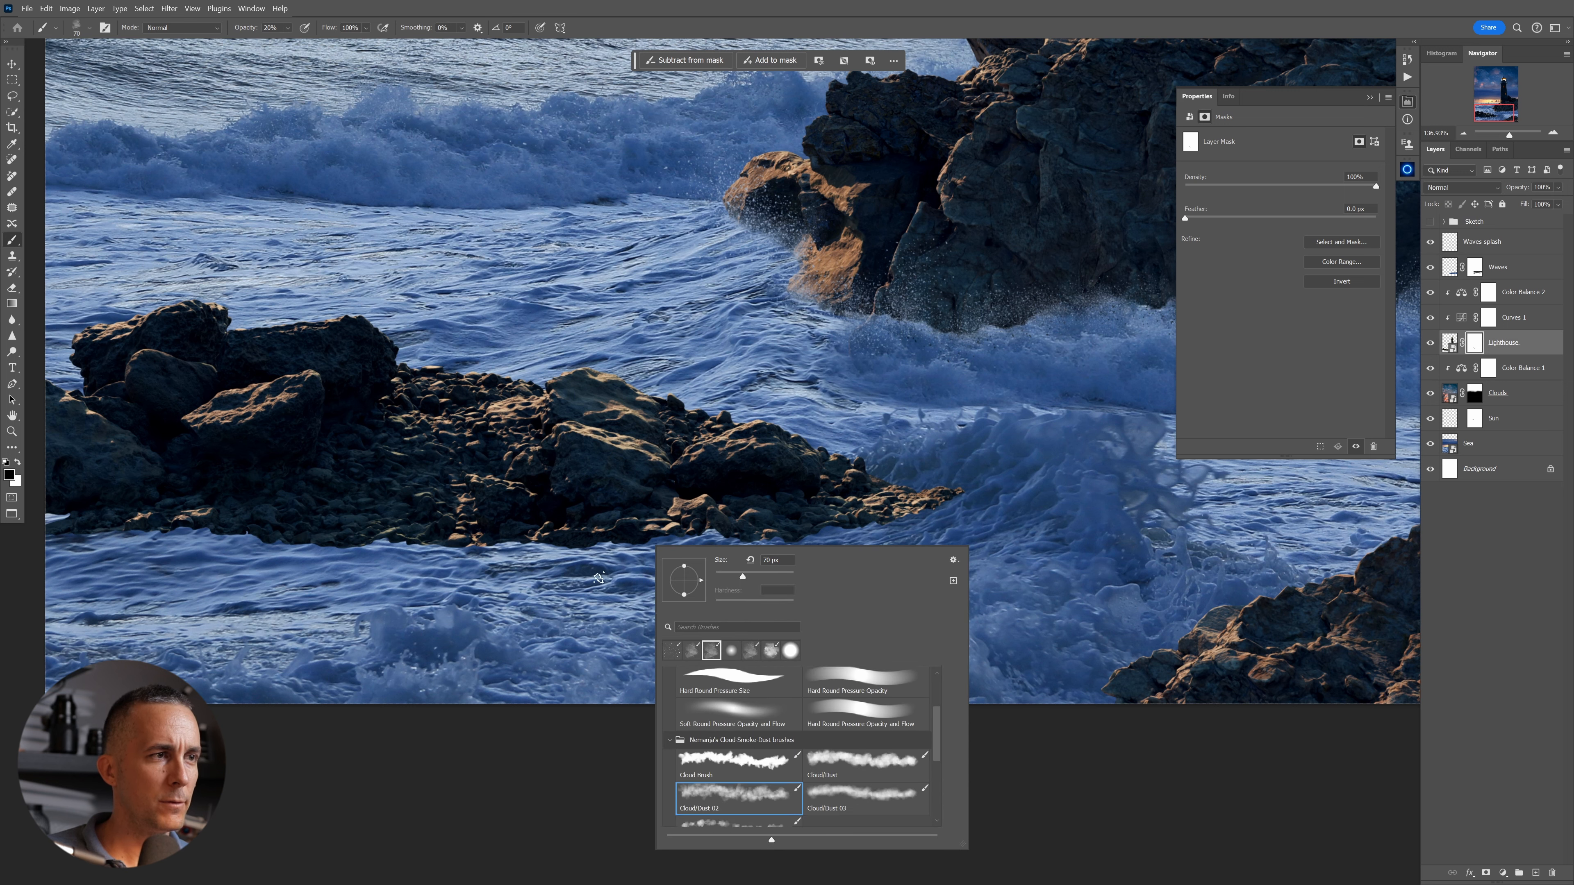
click(556, 574)
key([)
key([)
key([)
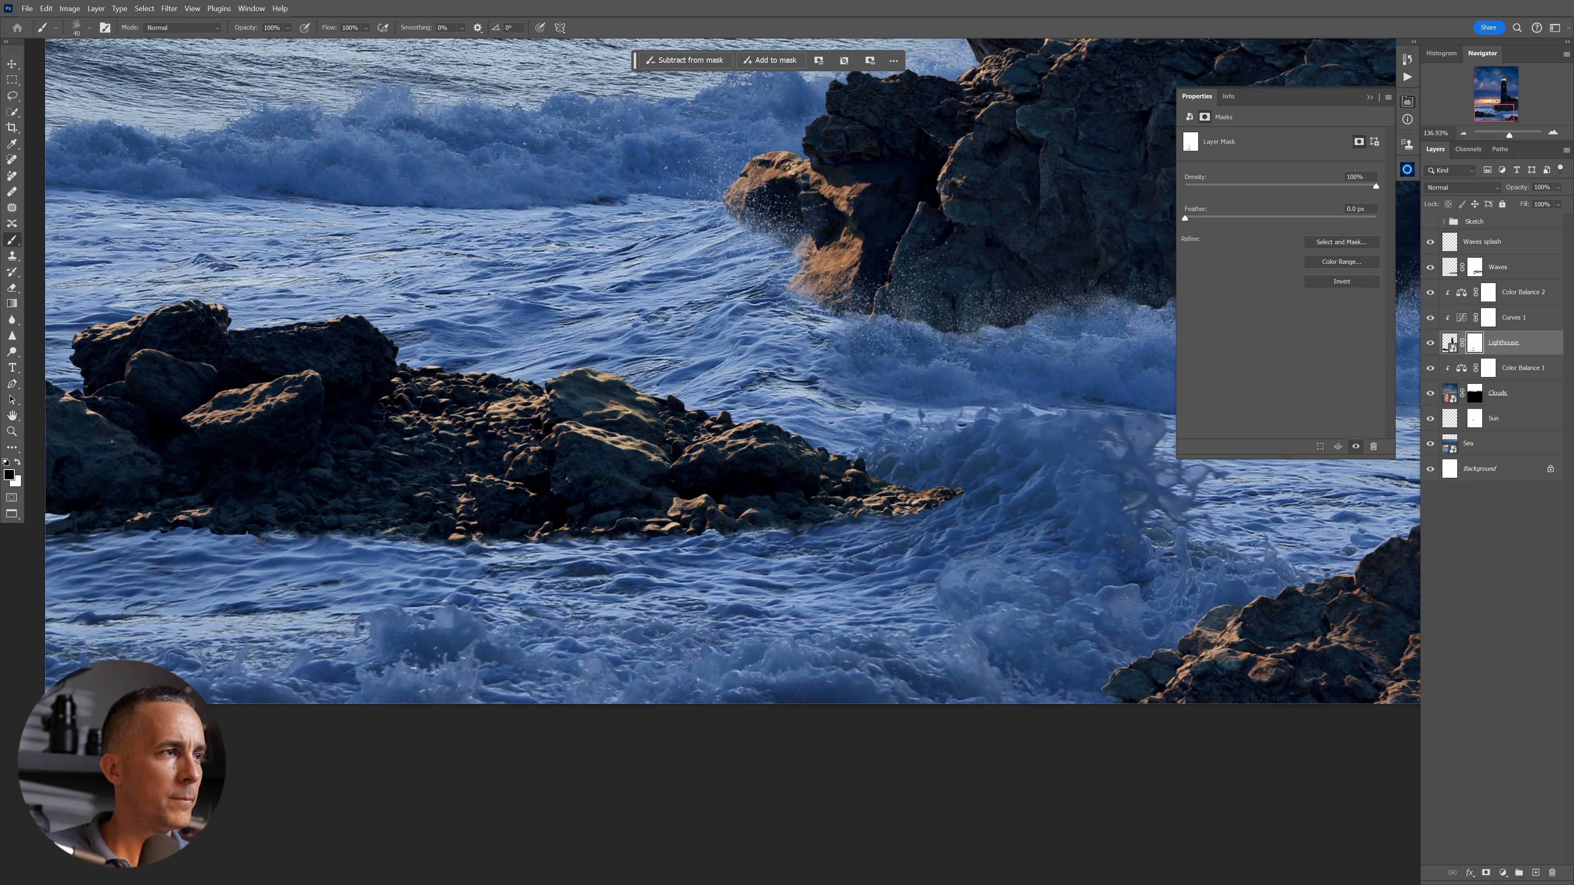
mouse_move(256, 559)
mouse_down()
mouse_move(172, 523)
mouse_move(64, 546)
mouse_up()
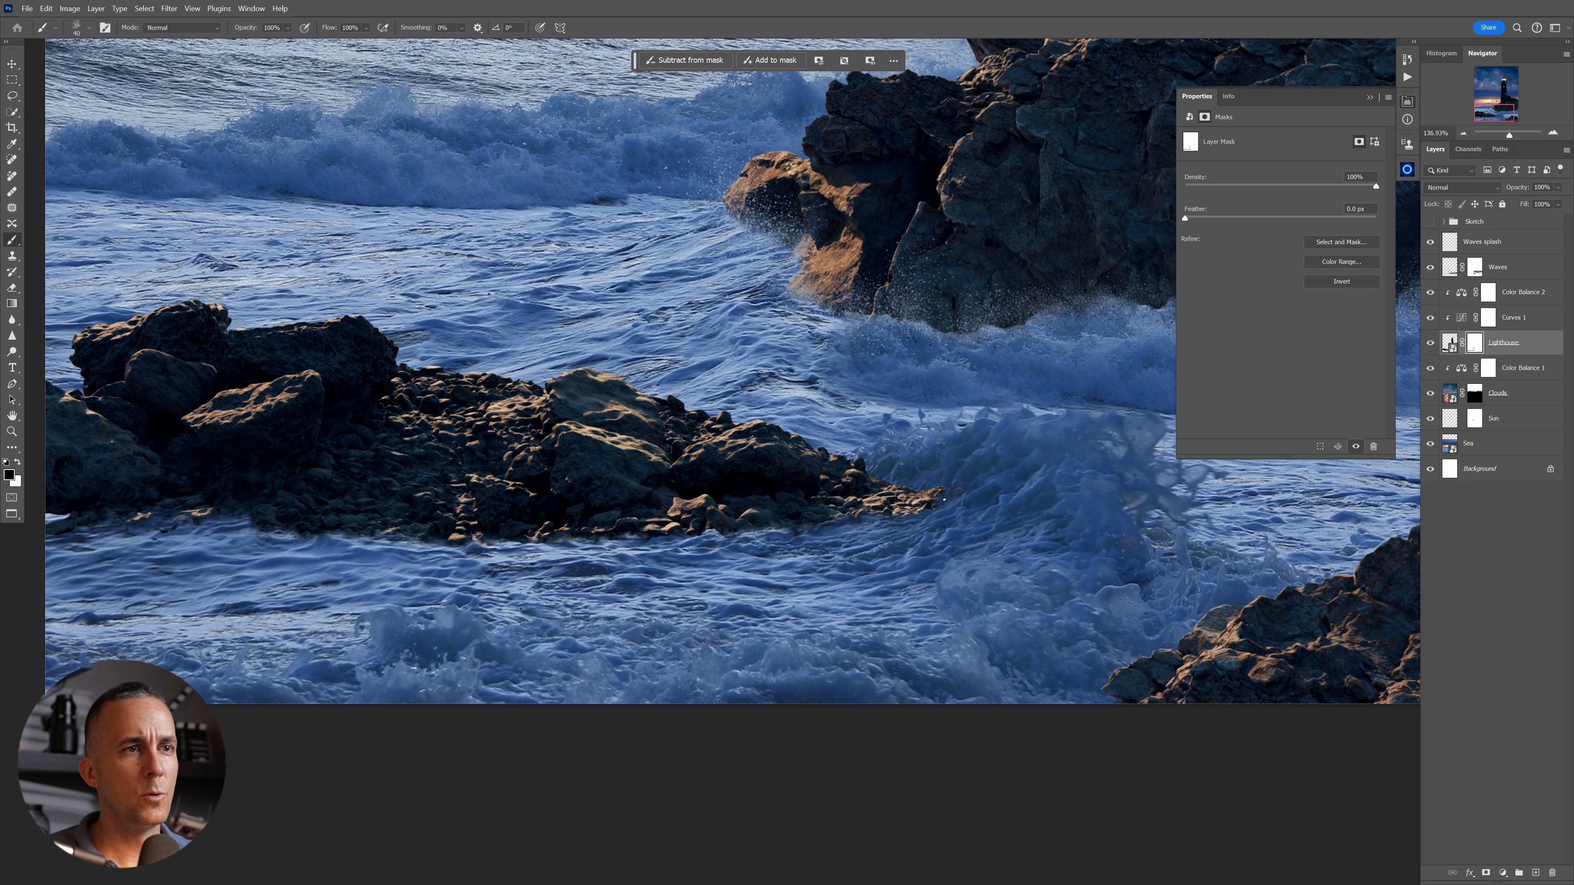
Fade the low left rocks' right tip into the wave on the Lighthouse mask, enlarging the brush to 125 px.
mouse_move(936, 498)
mouse_down()
mouse_move(905, 512)
mouse_move(893, 484)
mouse_move(845, 537)
mouse_move(882, 518)
mouse_move(813, 535)
mouse_up()
key(])
key(])
key(])
key(])
key(])
key(])
key(])
key(])
drag(906, 508, 537, 387)
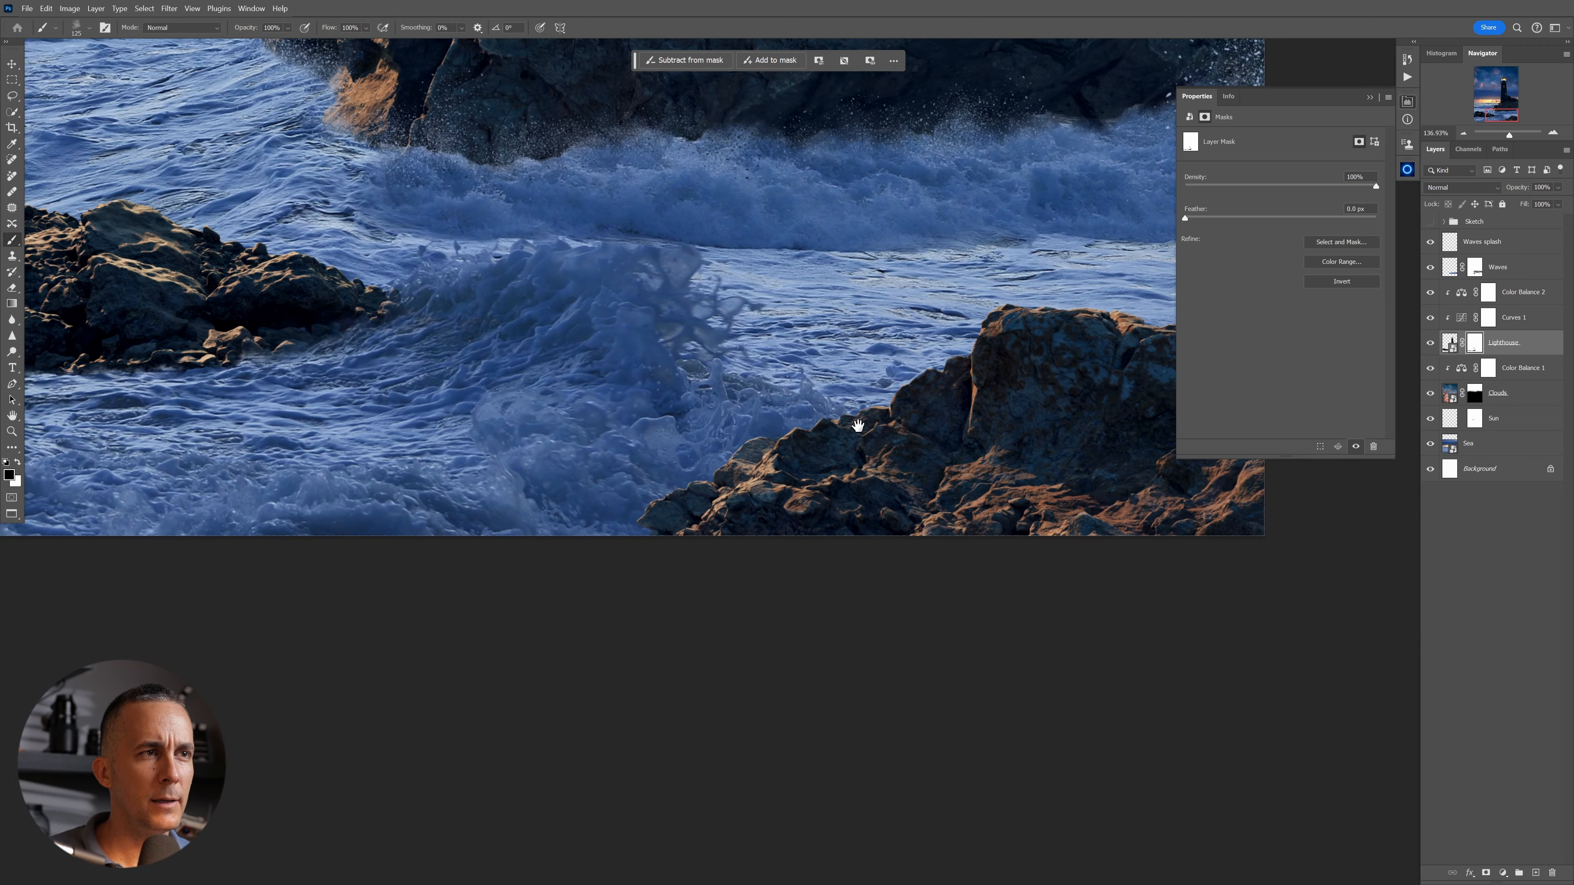
drag(854, 422, 695, 622)
drag(616, 554, 772, 545)
drag(850, 501, 647, 522)
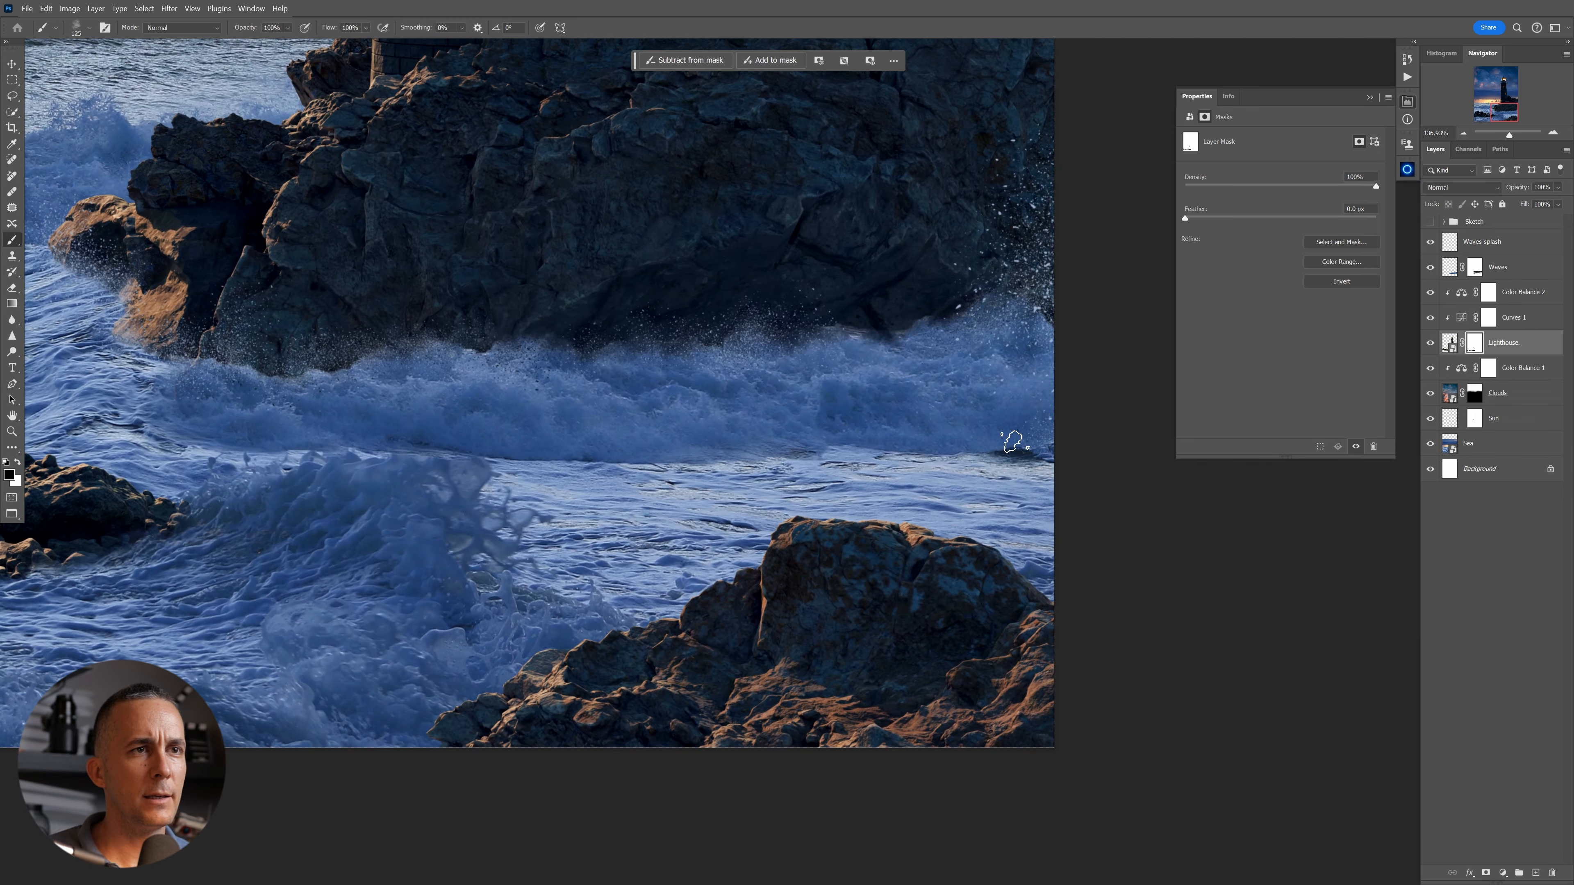
Fade the remaining bottom edge of the low left rocks into the water on the Lighthouse mask.
drag(500, 521, 827, 461)
drag(381, 516, 1066, 519)
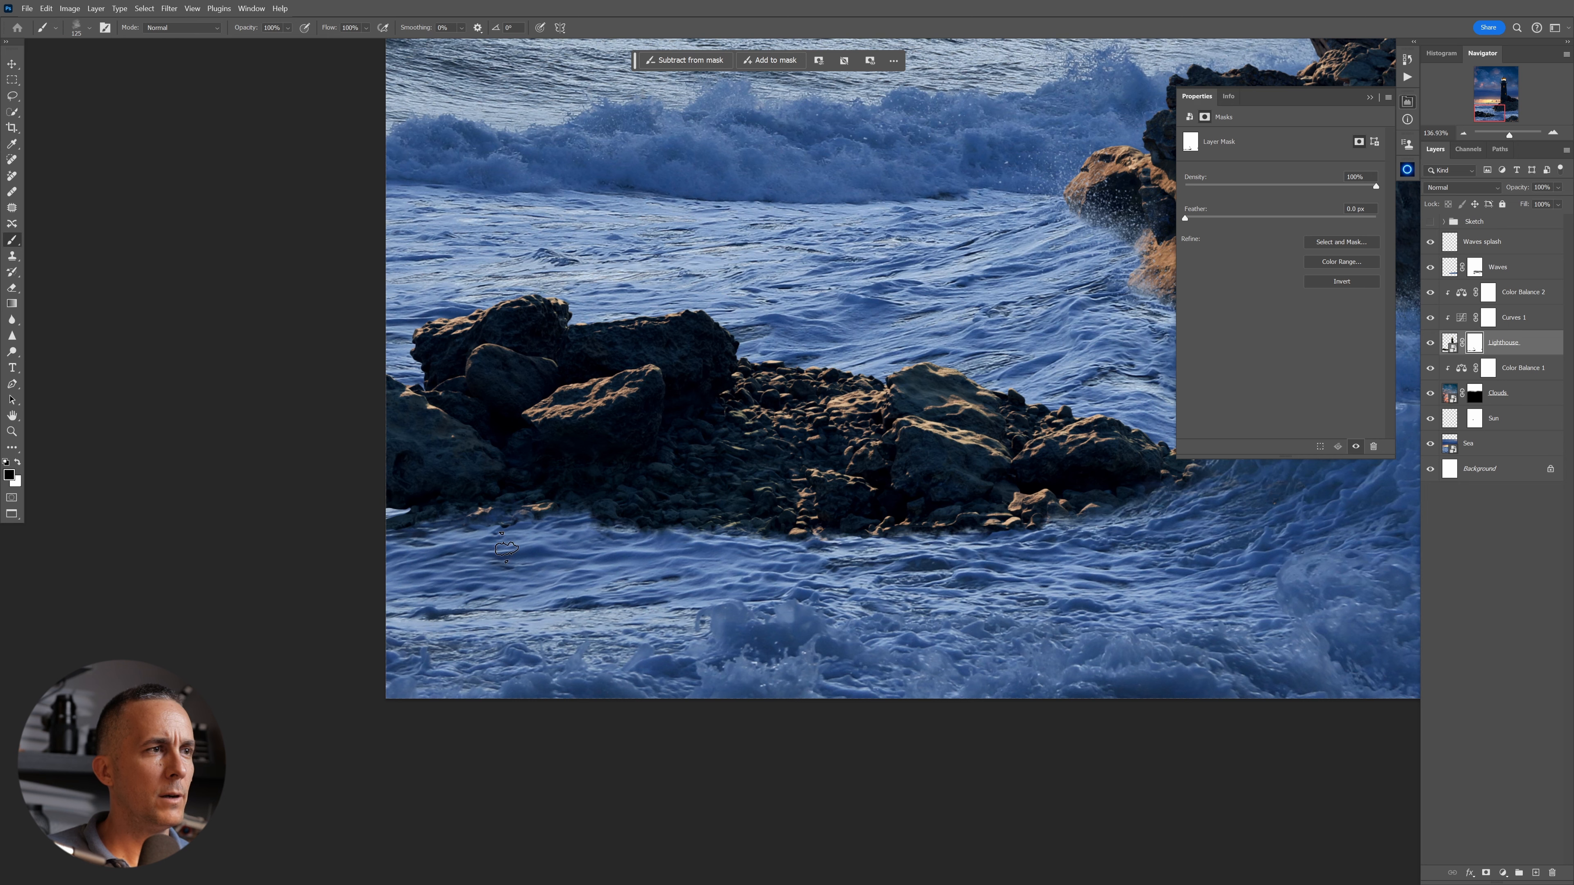
drag(598, 527, 712, 518)
mouse_move(819, 561)
mouse_down()
mouse_move(728, 568)
mouse_move(537, 536)
mouse_move(629, 525)
mouse_move(574, 563)
mouse_up()
drag(674, 546, 682, 532)
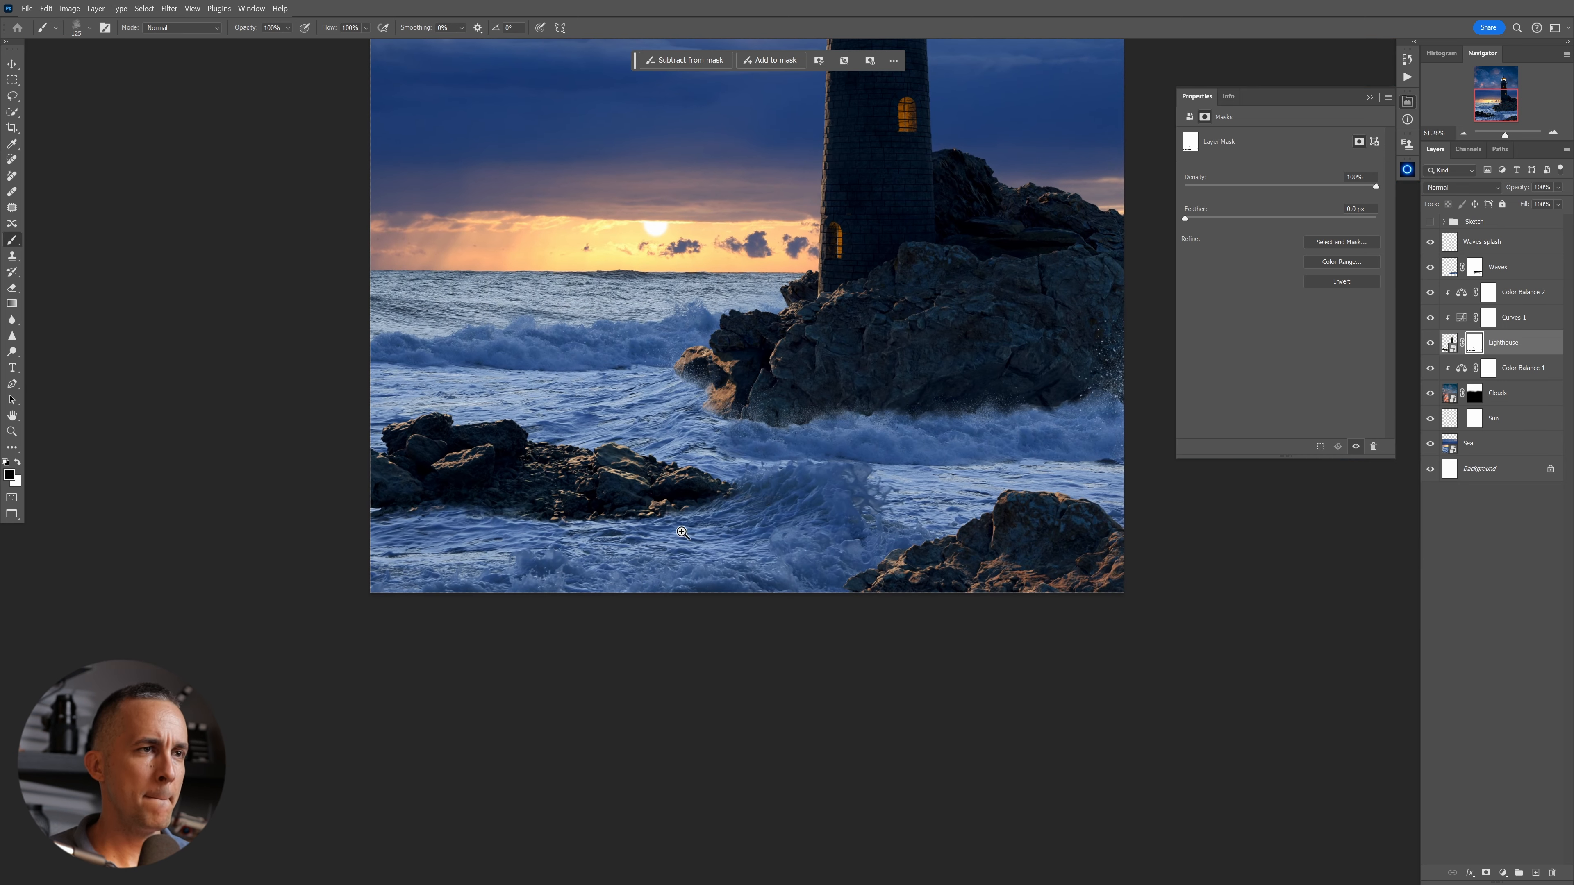
drag(932, 422, 835, 513)
drag(859, 432, 875, 459)
drag(911, 512, 896, 508)
drag(899, 507, 889, 451)
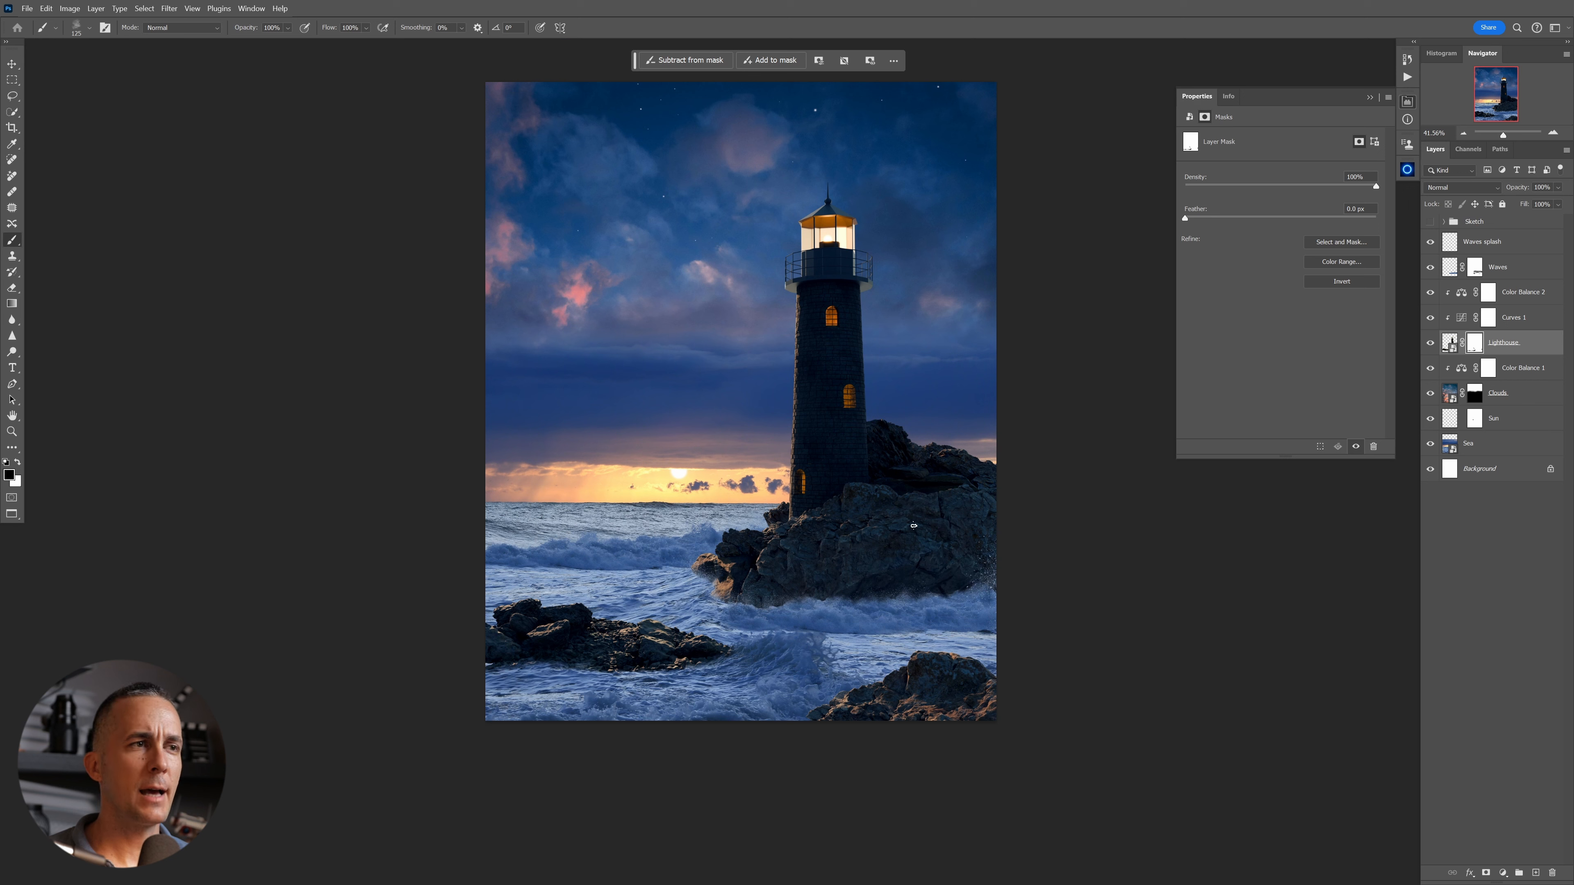
Try darkening the sea with a Luminosity Curves adjustment above the Sea layer, input 145 and output 95, and undo the curve.
click(1454, 451)
click(1503, 873)
click(1512, 721)
drag(1292, 245, 1300, 264)
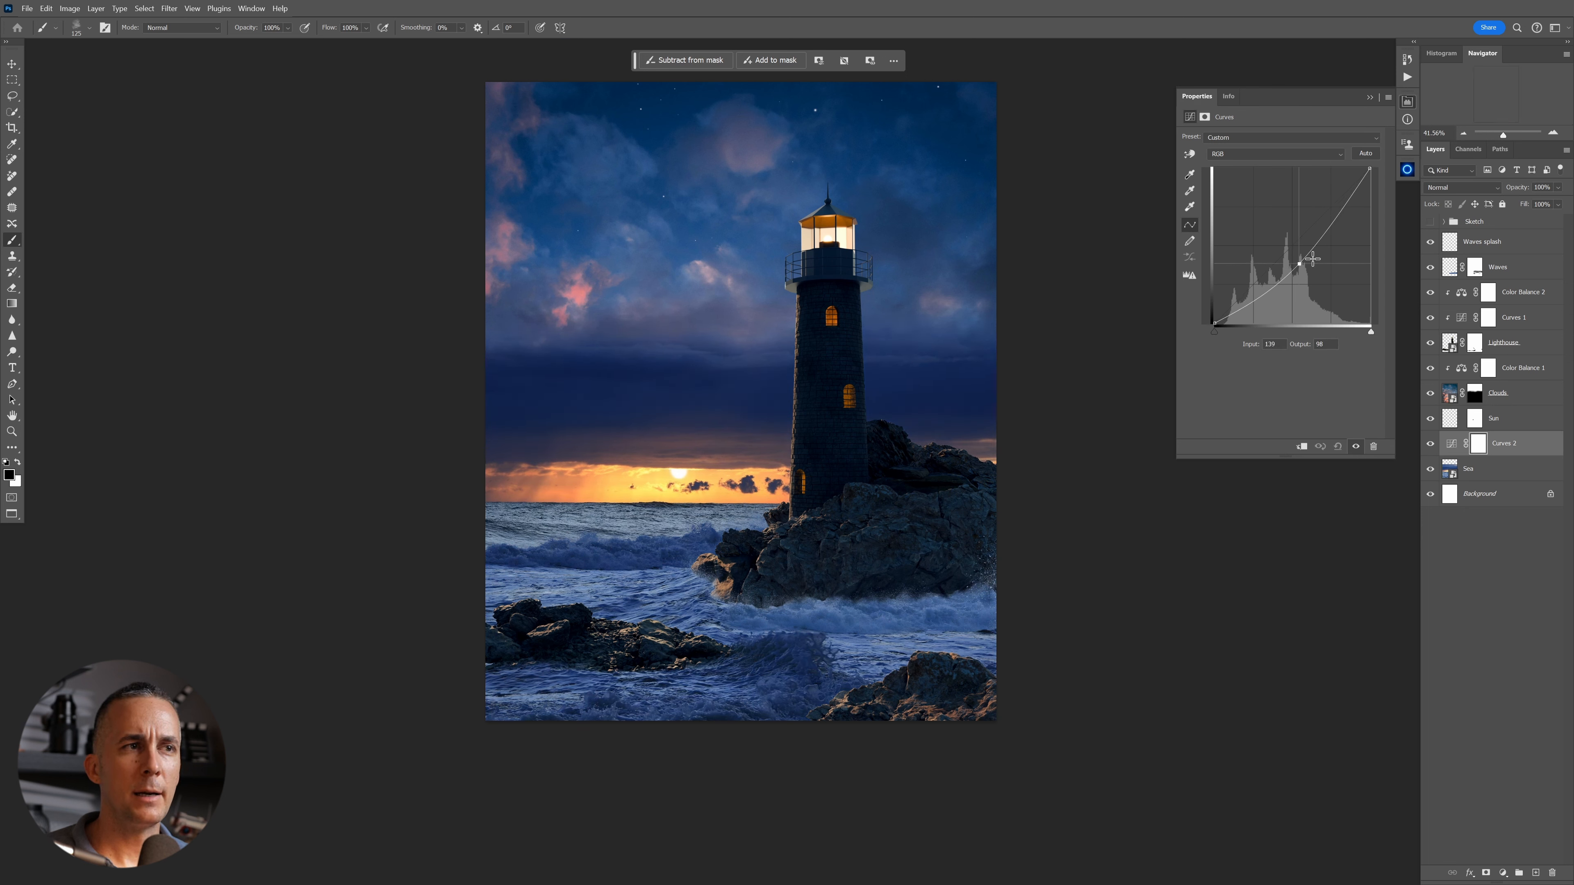
click(1473, 189)
click(1447, 535)
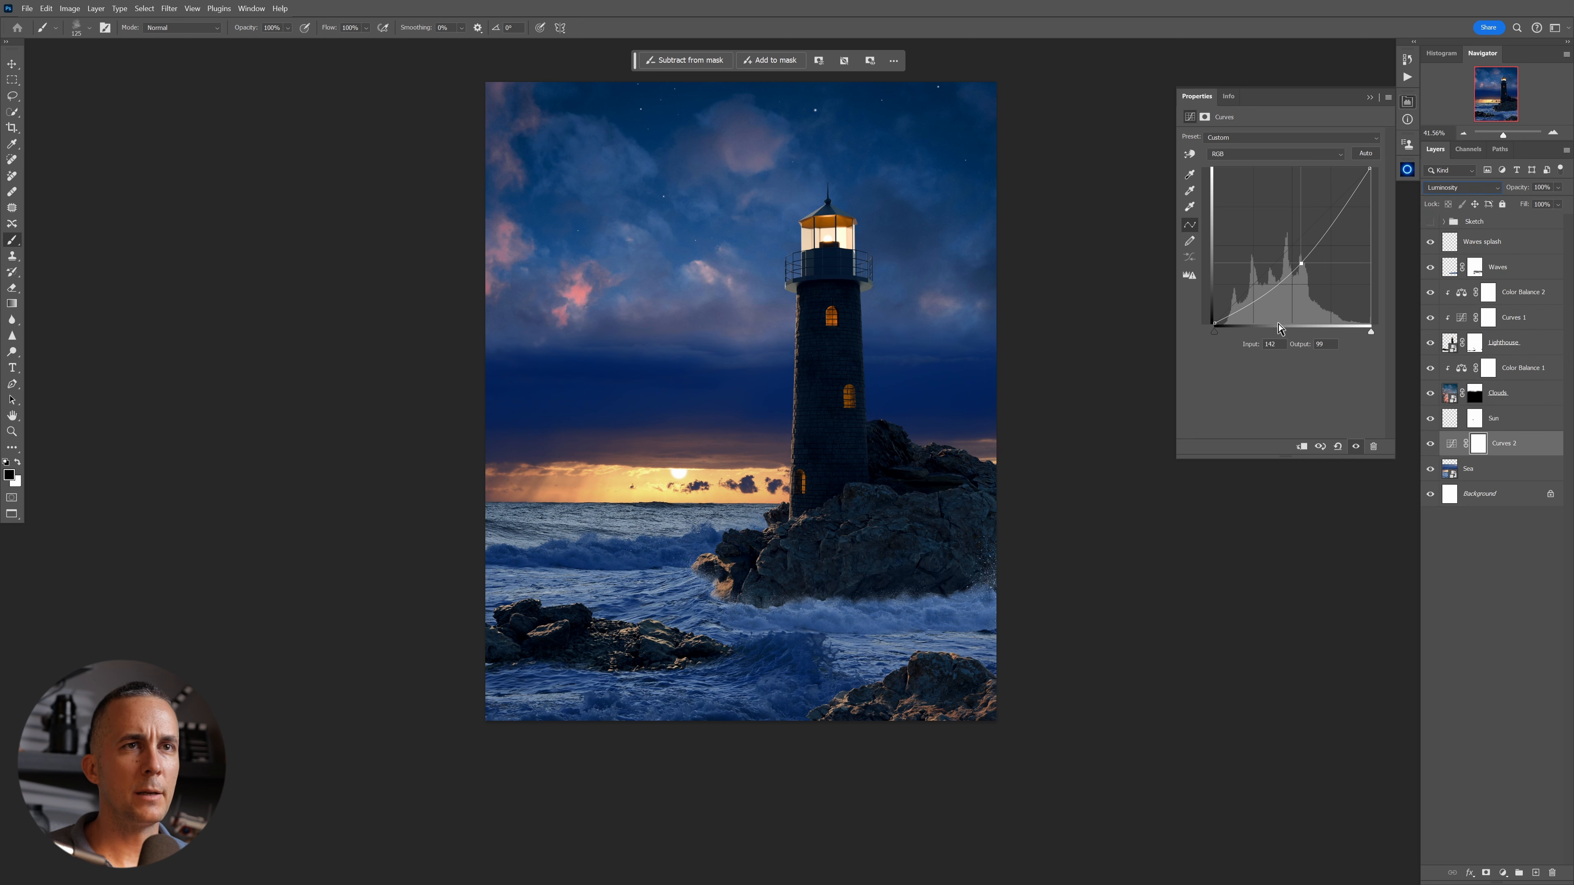
drag(1300, 267, 1304, 269)
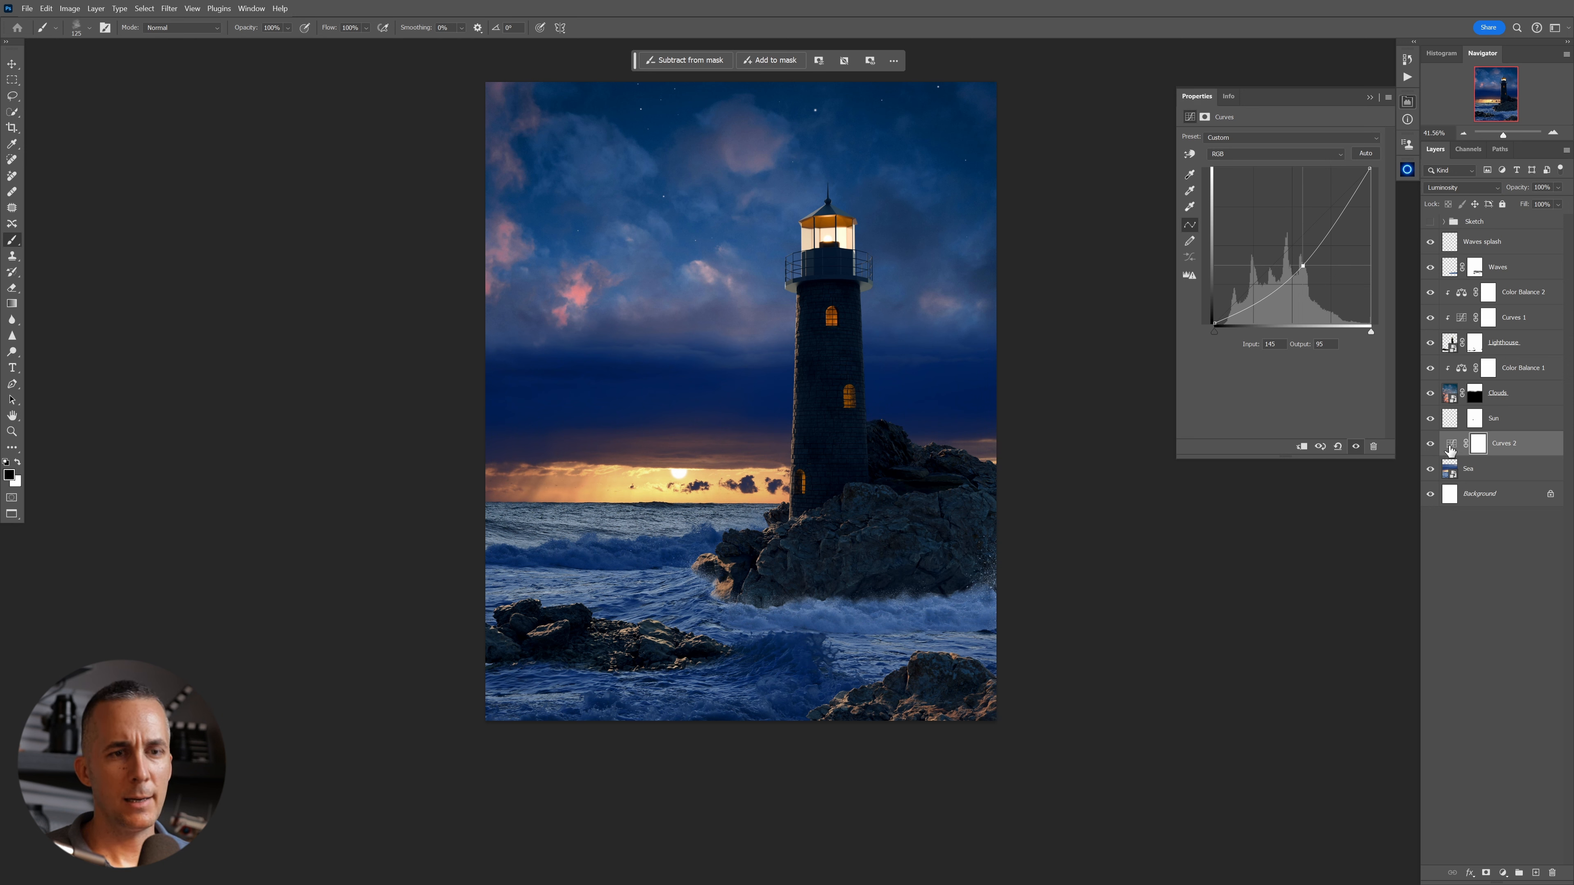
key(ctrl+z)
Add an Exposure adjustment above Curves 2 with exposure about -1.9, and hide the Waves and Waves splash layers.
click(1503, 873)
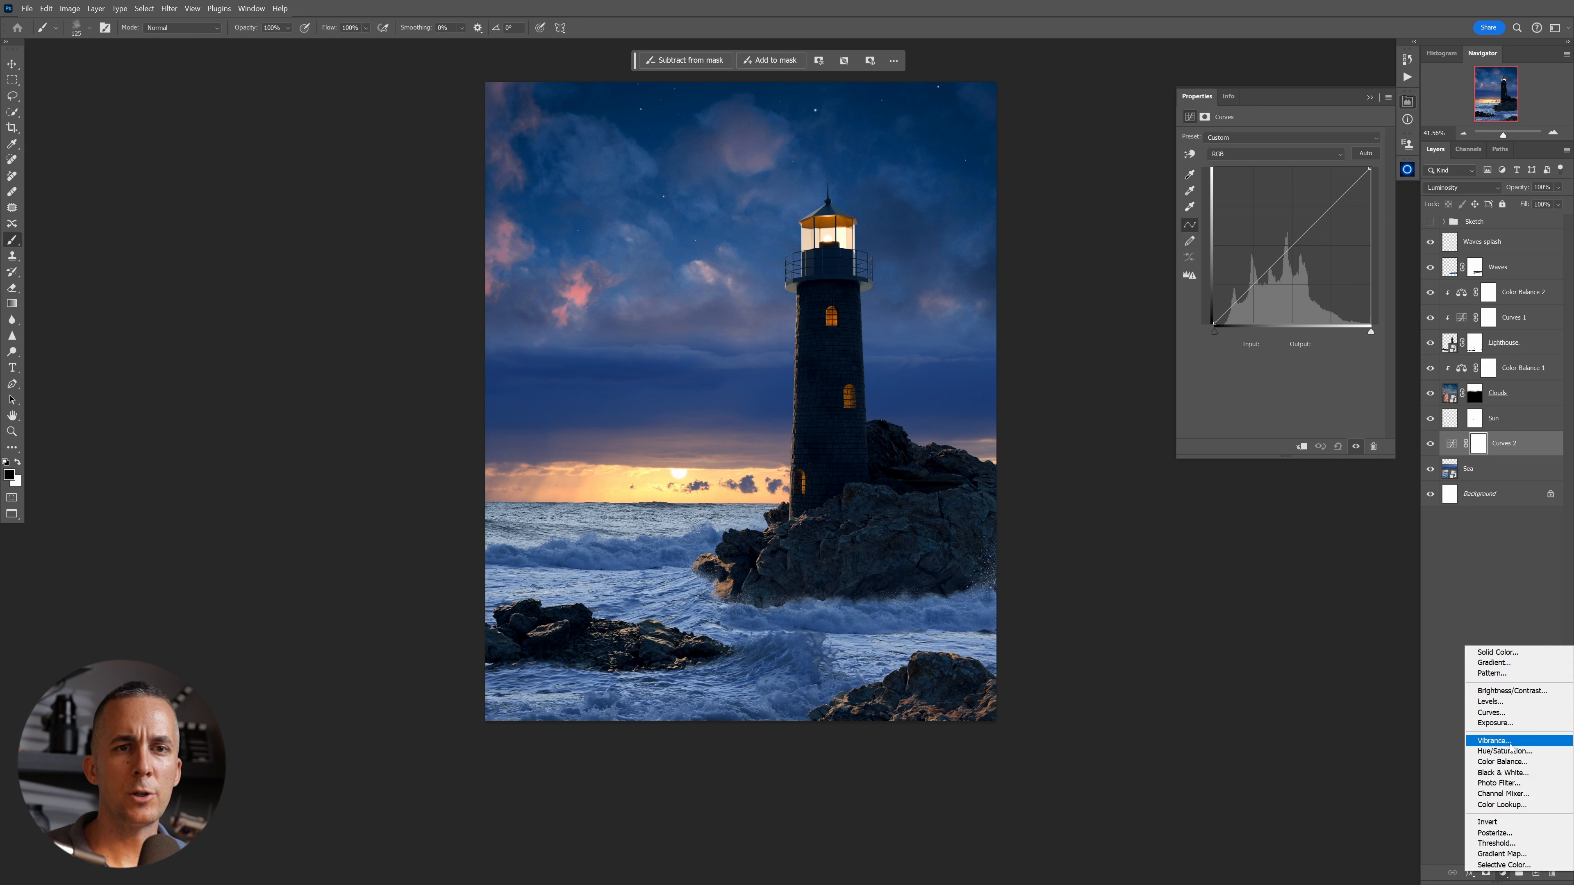
click(1494, 719)
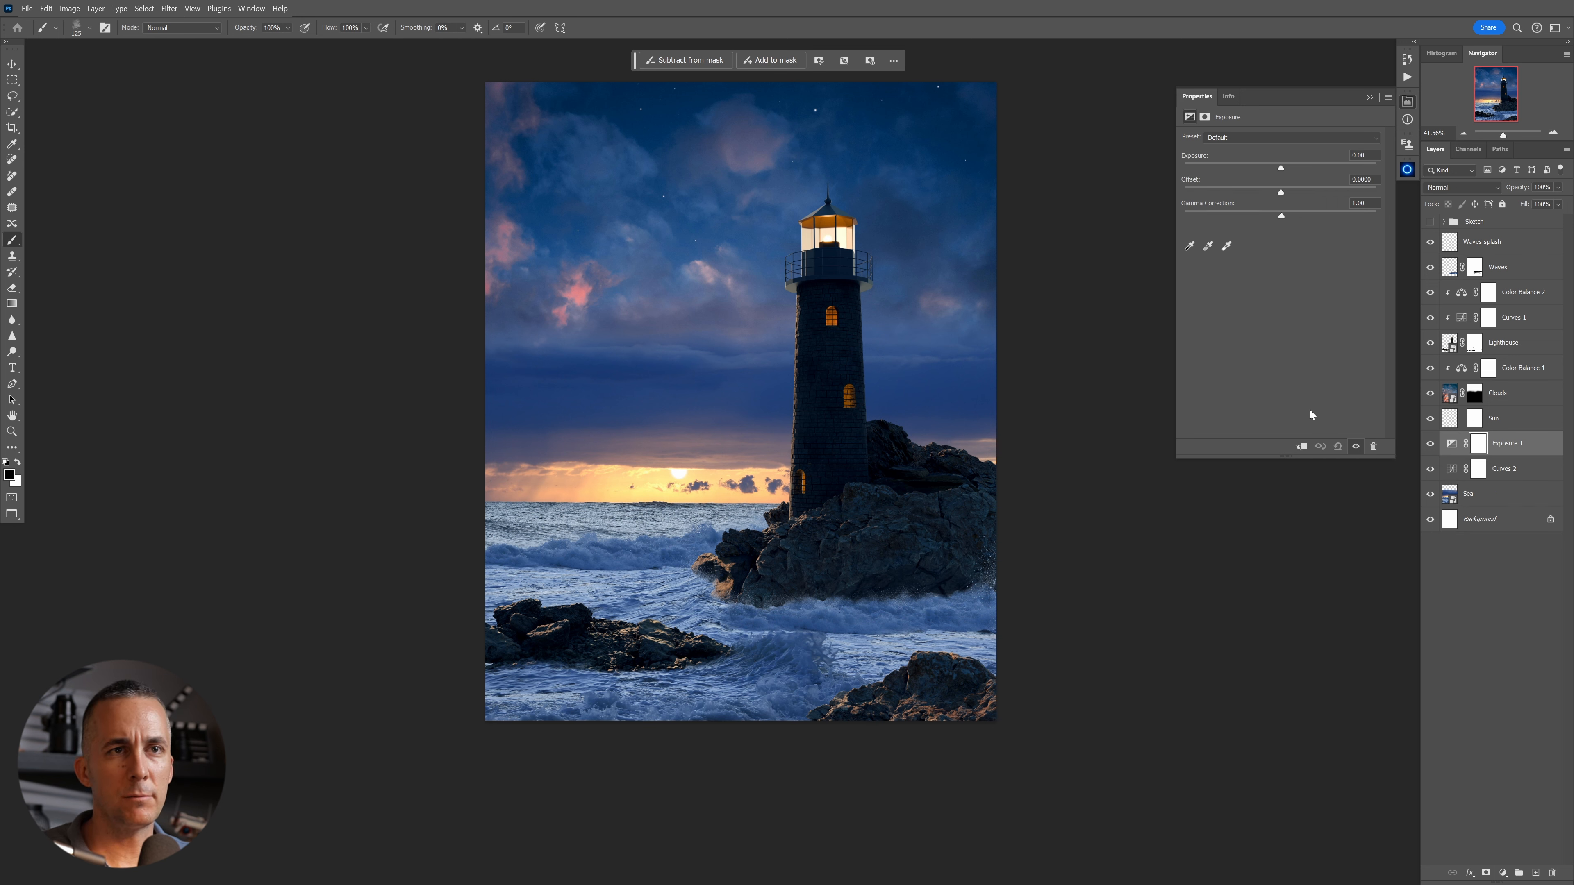
drag(1279, 163, 1252, 168)
drag(1430, 242, 1429, 270)
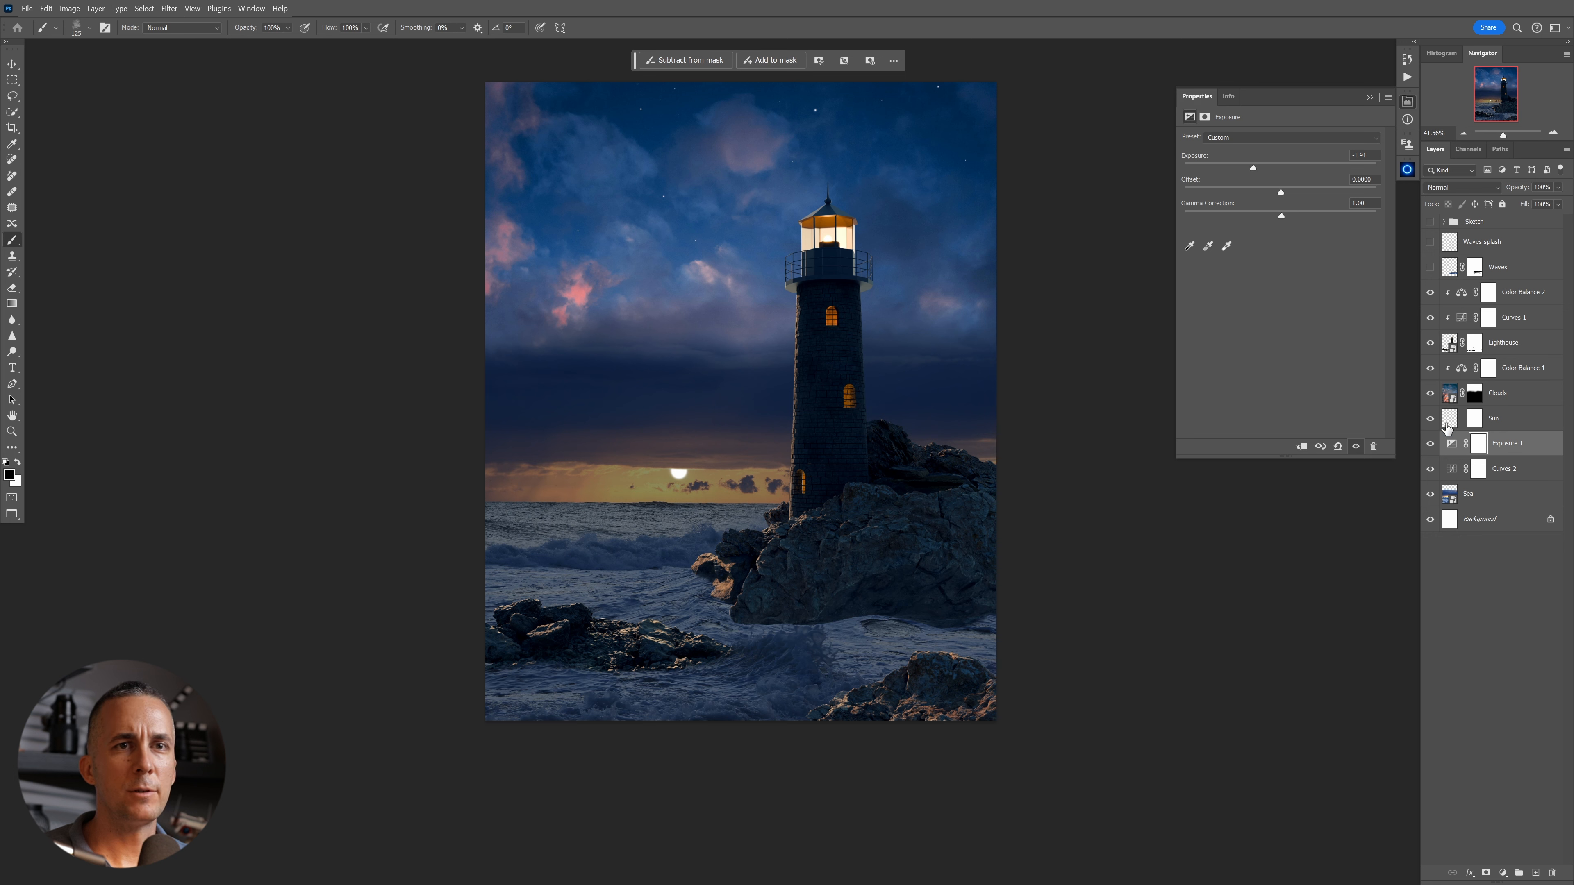
Delete the Curves 2 layer mask and invert the Exposure 1 mask to black.
click(1483, 447)
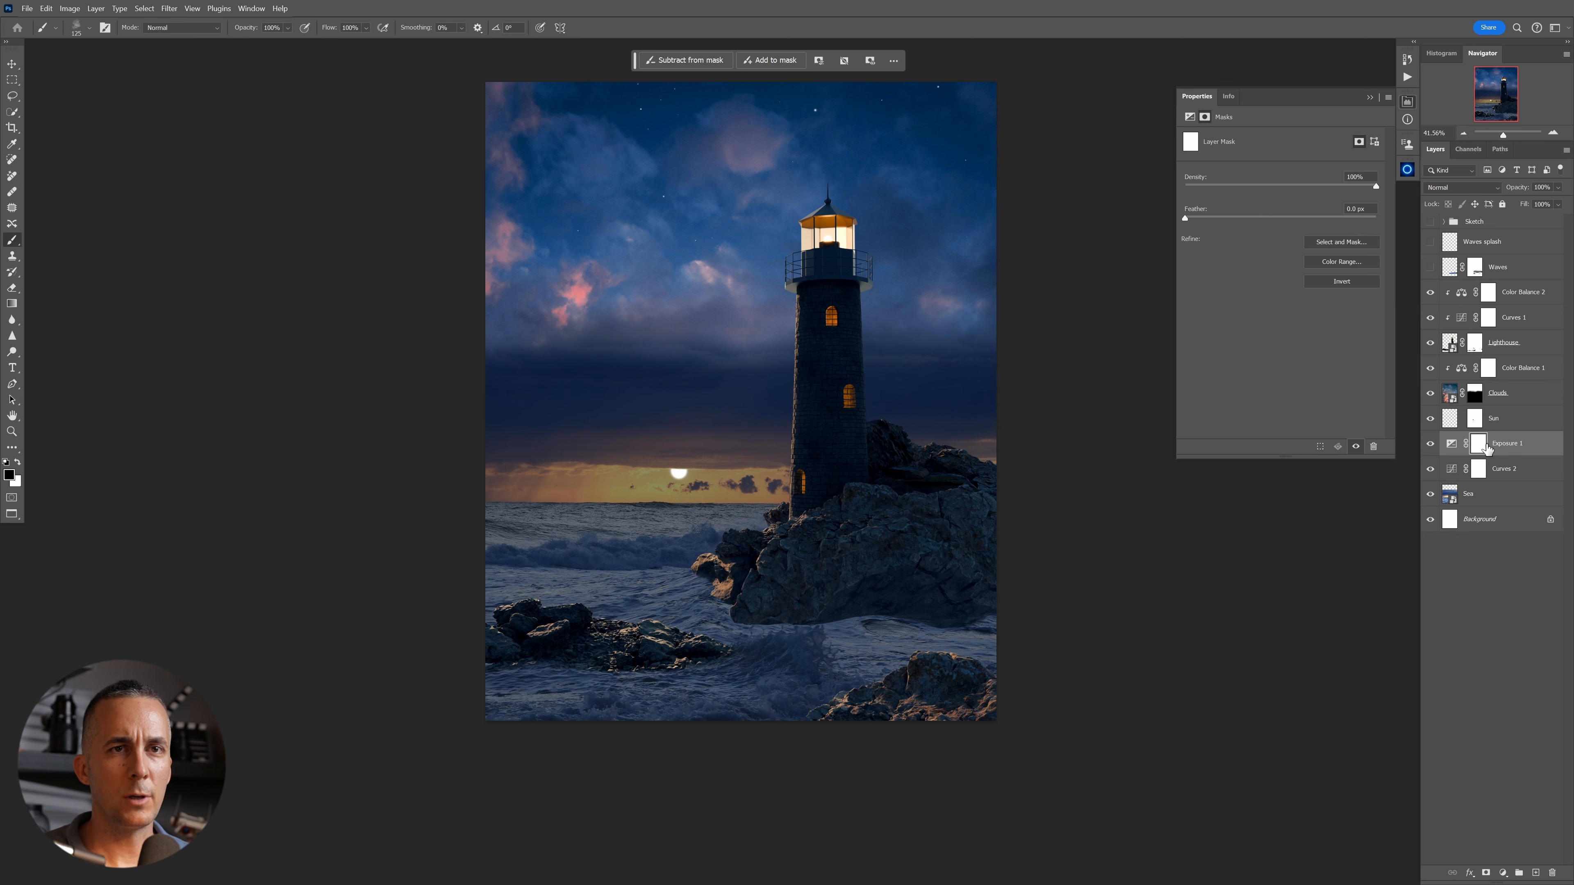
click(1451, 474)
key(Delete)
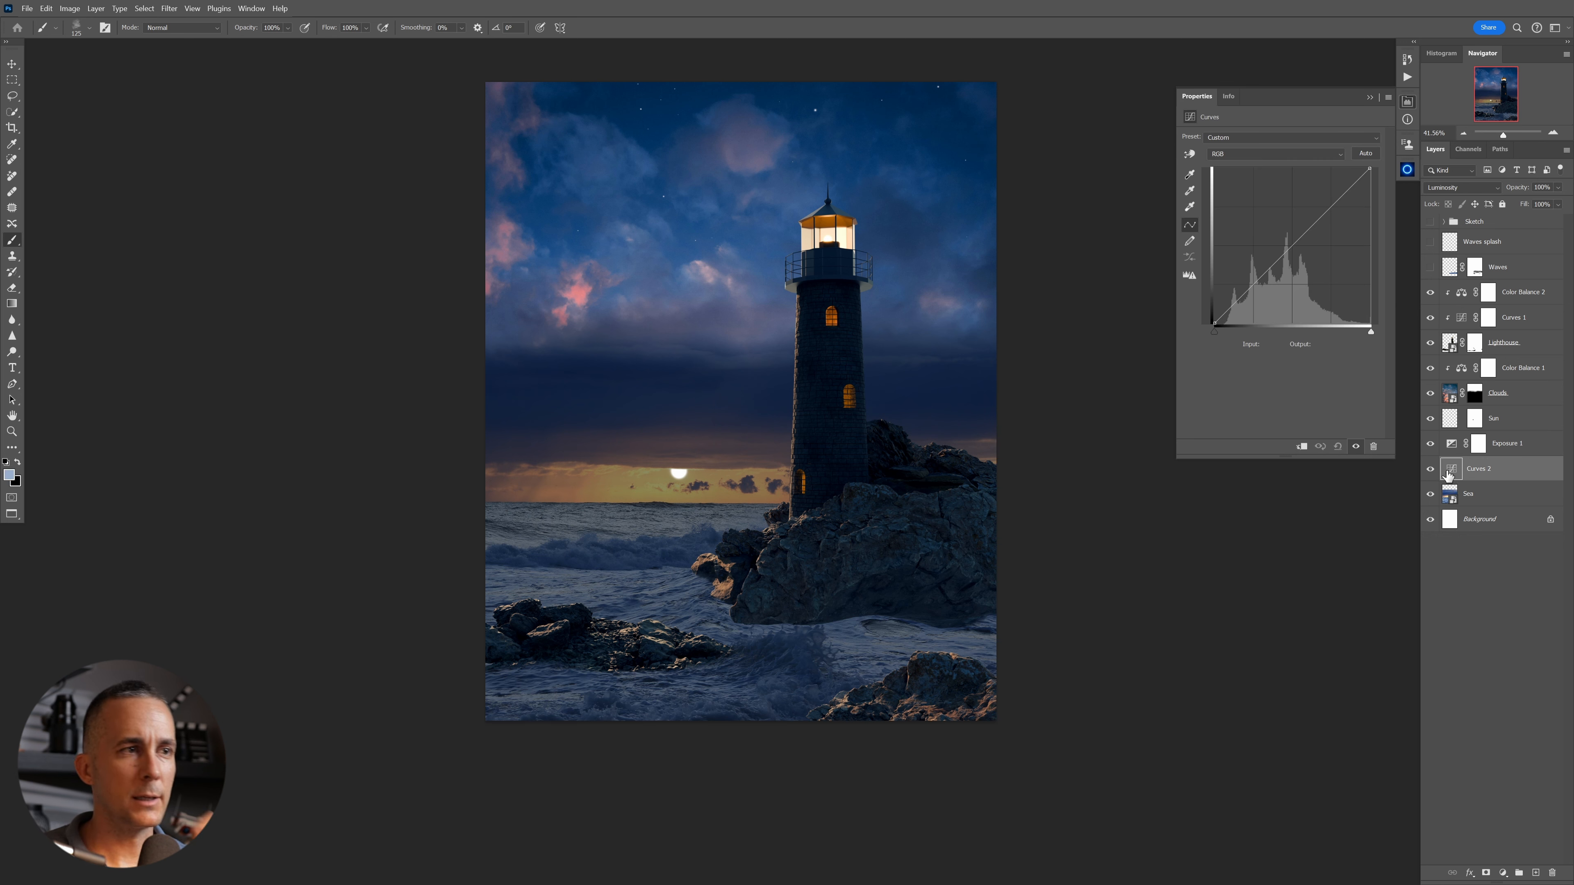
click(1479, 447)
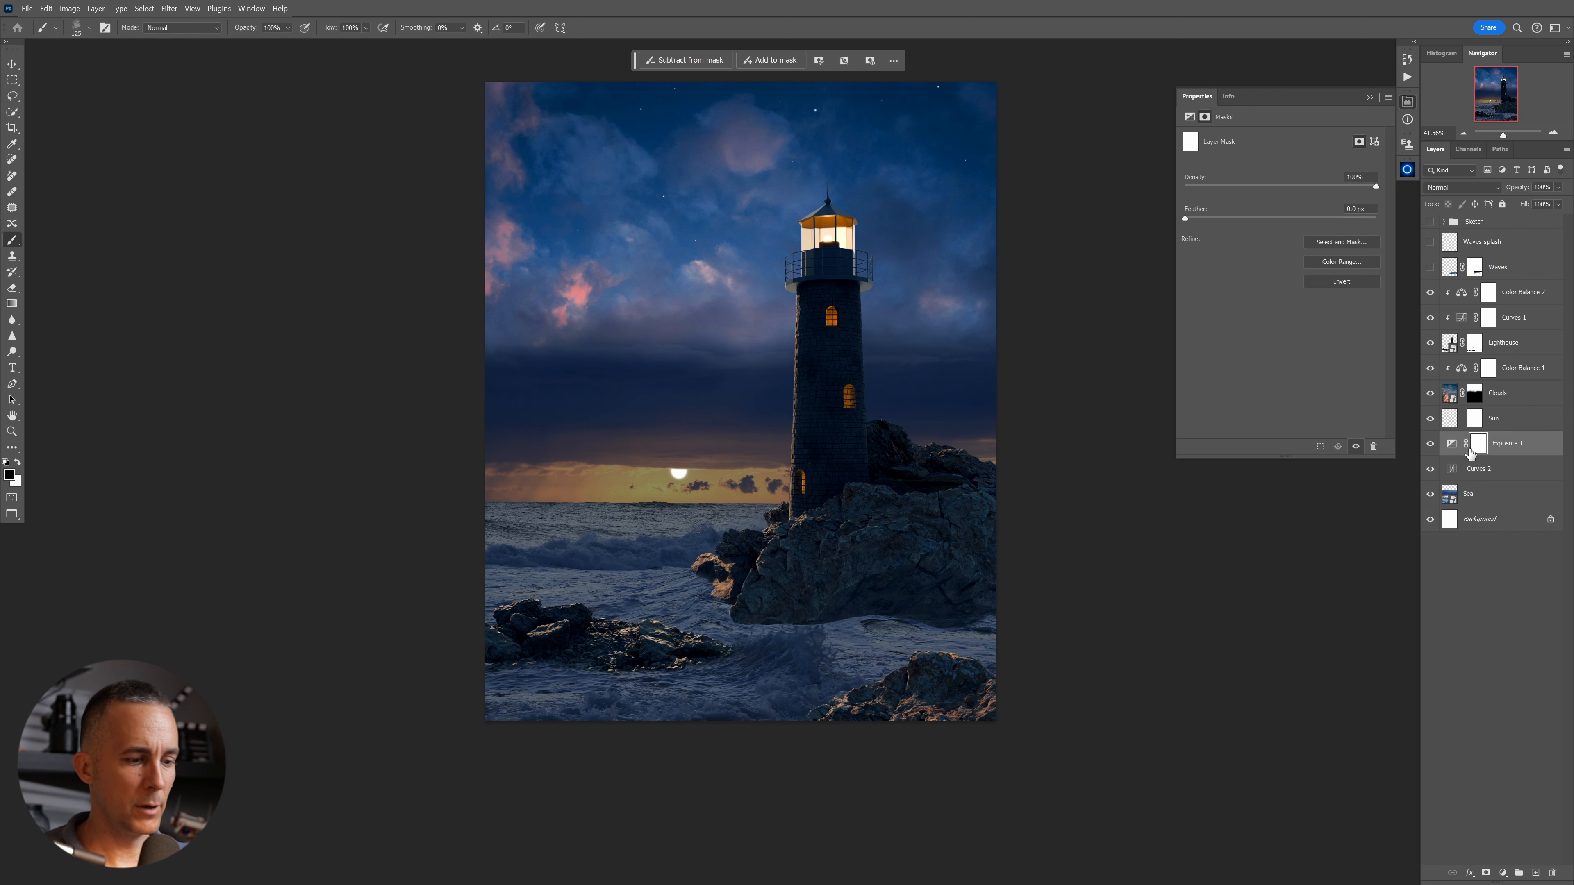
key(ctrl+i)
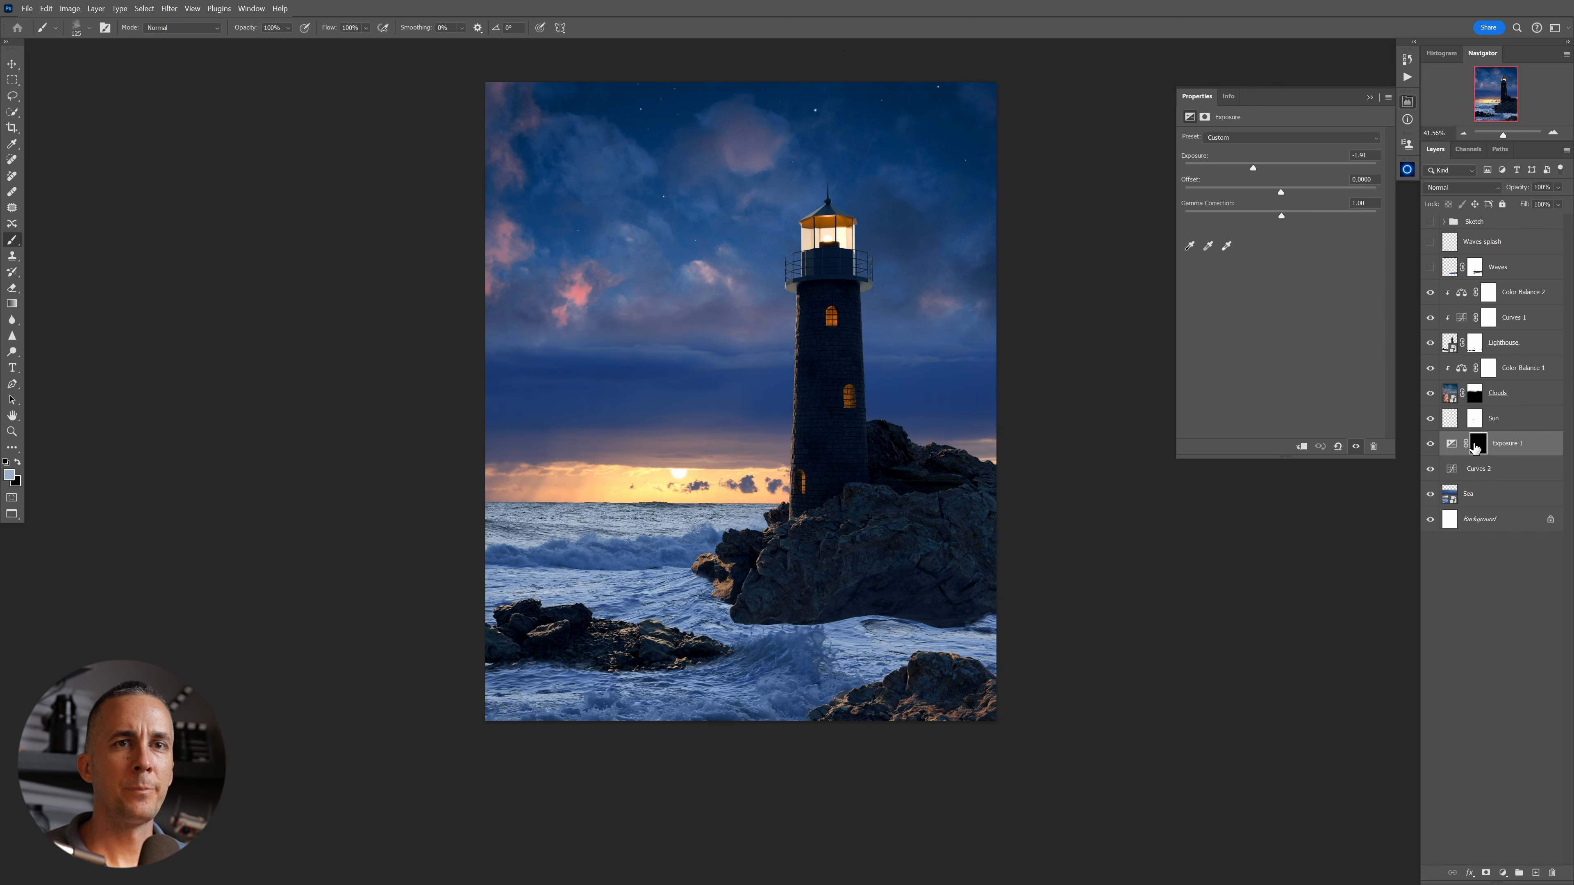
Choose a soft round brush for the Exposure 1 mask and enlarge it to 500 px.
mouse_move(919, 577)
mouse_down()
mouse_move(955, 489)
mouse_move(1019, 425)
mouse_up()
right_click(1000, 499)
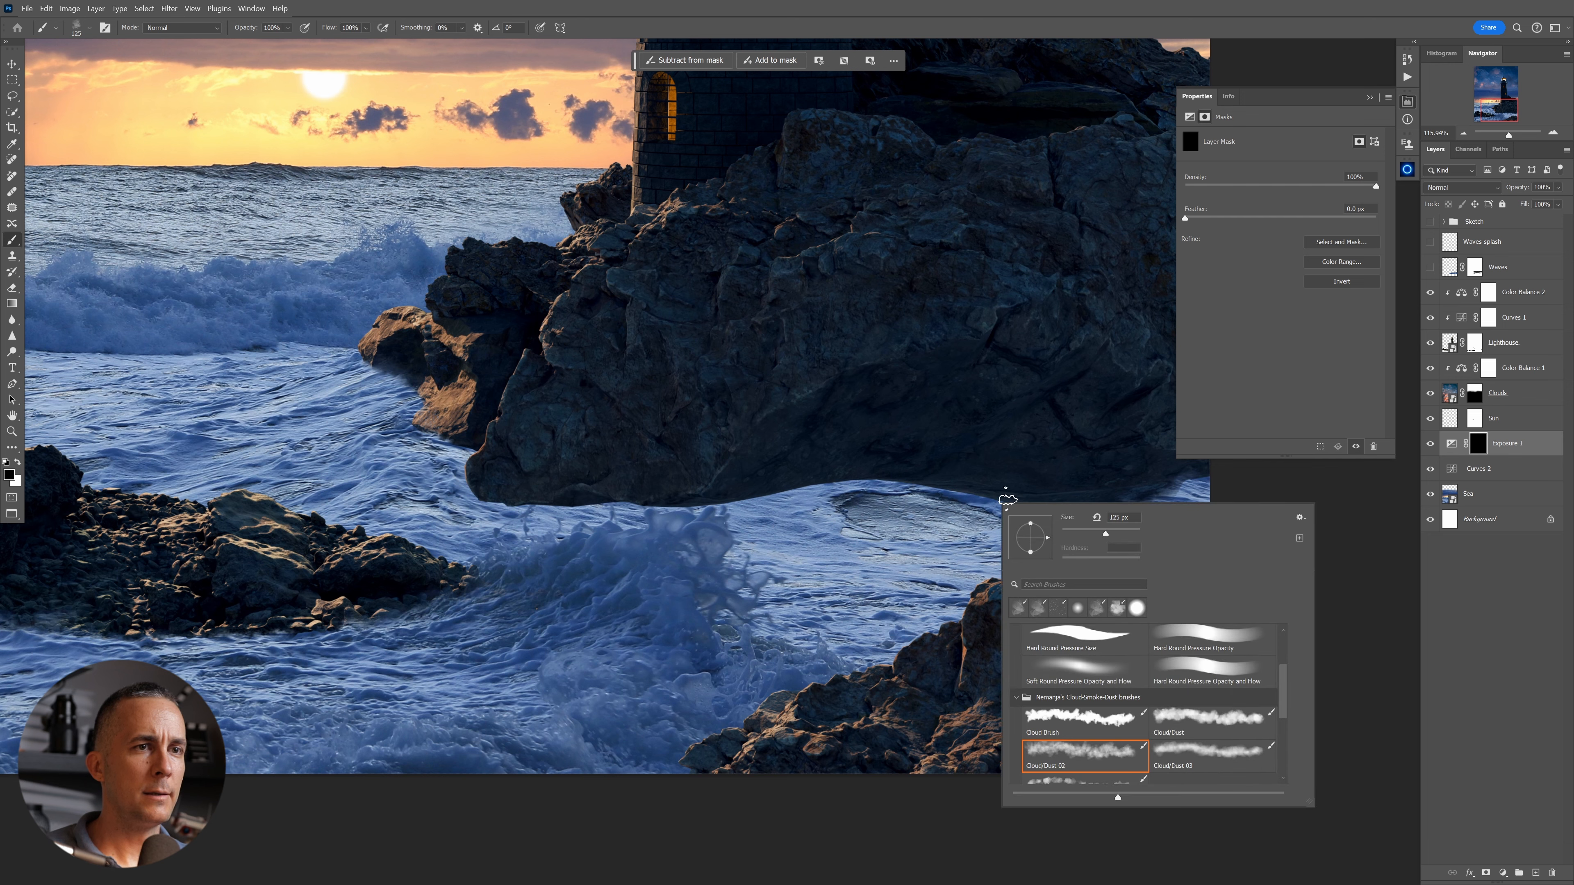
drag(1284, 681, 1281, 621)
click(1103, 661)
click(1069, 687)
drag(925, 489, 921, 501)
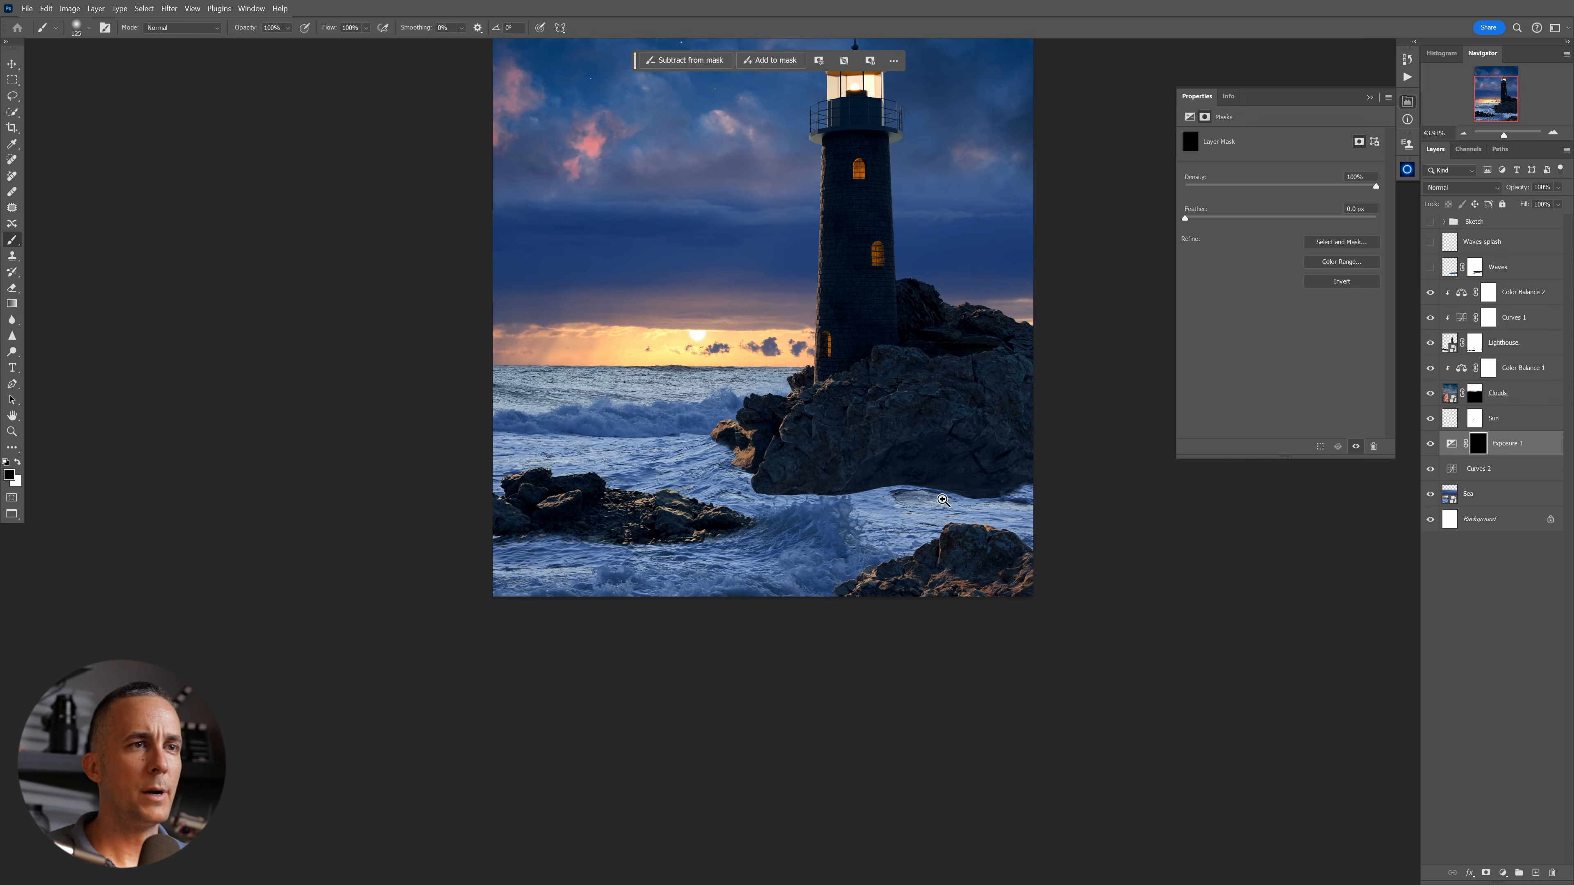
key(bracketright)
key(bracketright)
key(bracketright)
key(bracketright)
key(bracketright)
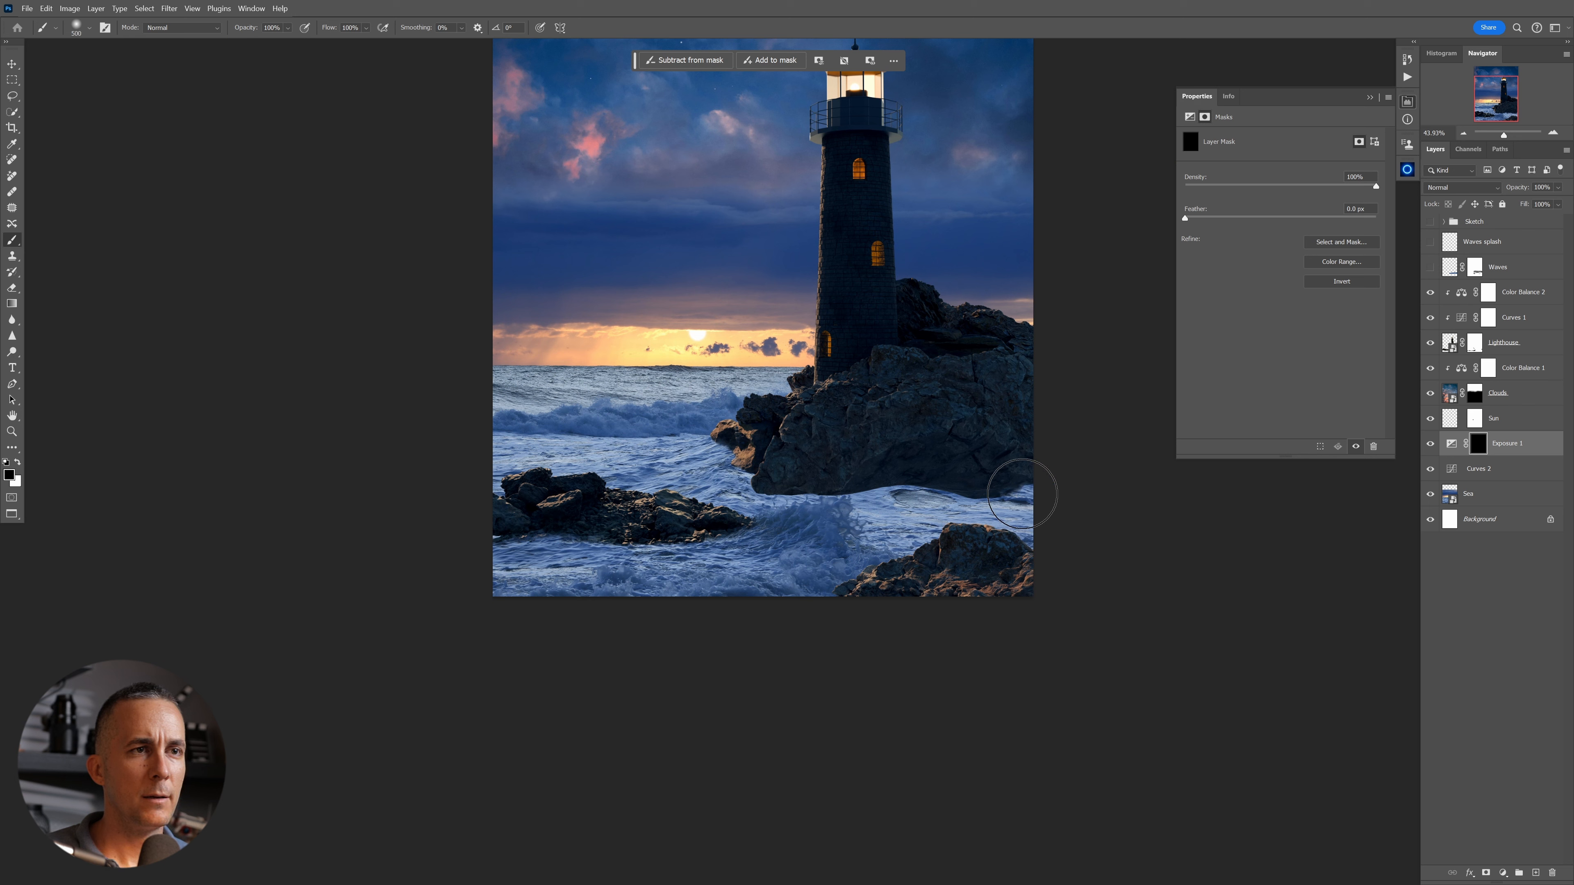
Paint white on the Exposure 1 mask to darken the sea under the lighthouse rock and around the low left rocks, reducing the brush size.
key(x)
mouse_move(1021, 490)
mouse_down()
mouse_move(1092, 484)
mouse_move(1055, 524)
mouse_move(830, 534)
mouse_move(1053, 528)
mouse_move(773, 499)
mouse_move(625, 461)
mouse_move(471, 569)
mouse_move(376, 555)
mouse_up()
key(bracketleft)
drag(471, 548, 527, 569)
key(bracketleft)
key(bracketleft)
key(bracketleft)
key(bracketleft)
key(bracketleft)
key(bracketleft)
key(bracketleft)
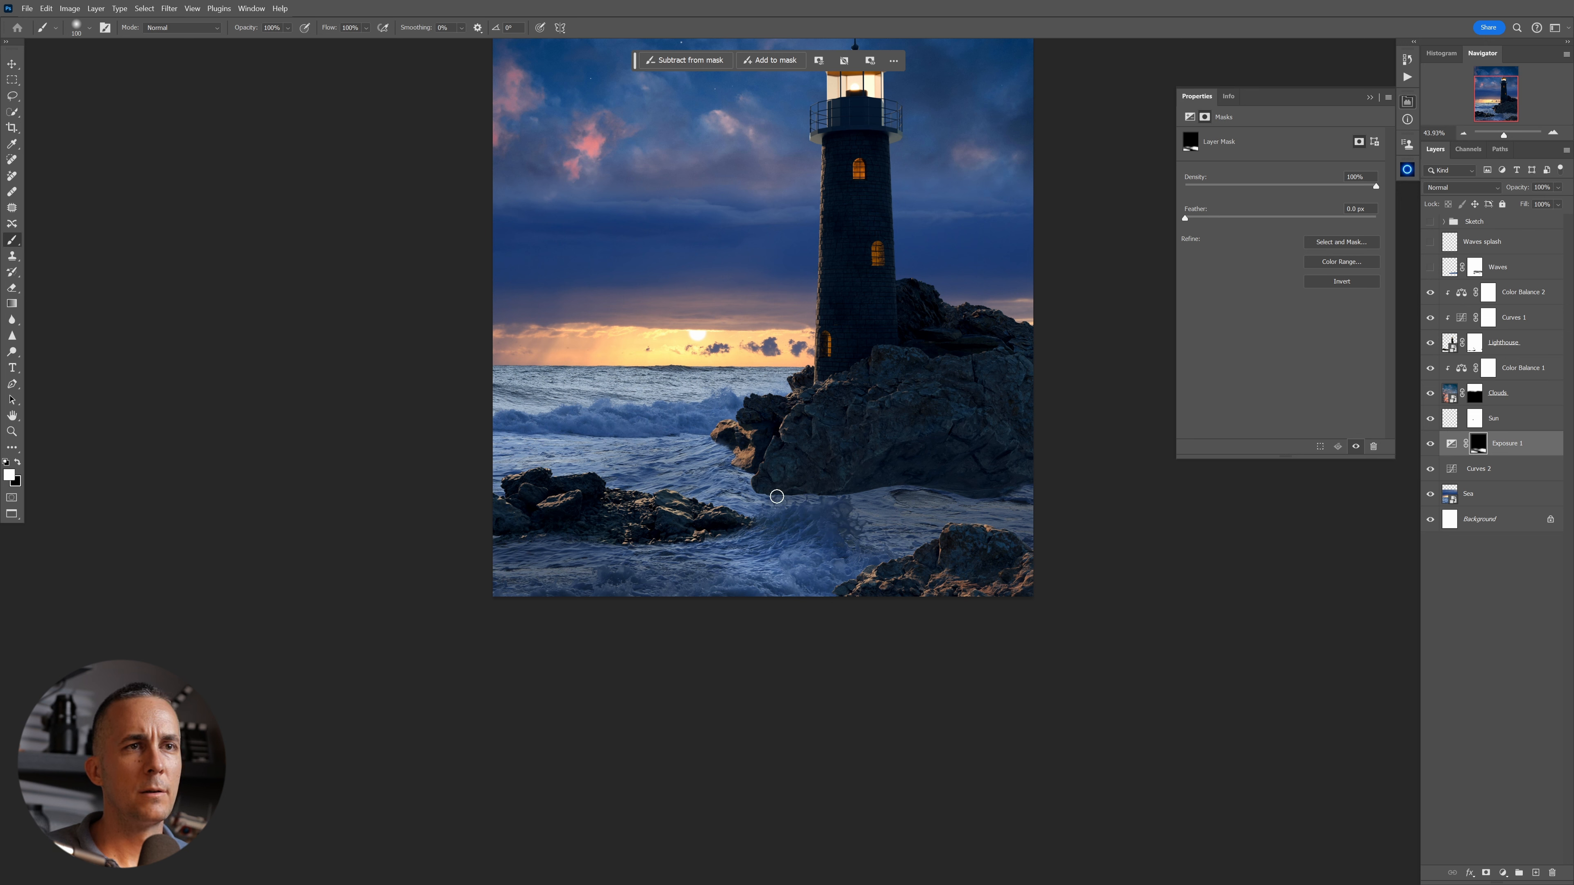
Lower the Exposure 1 adjustment's exposure to -2.85 and return to its mask.
click(1451, 442)
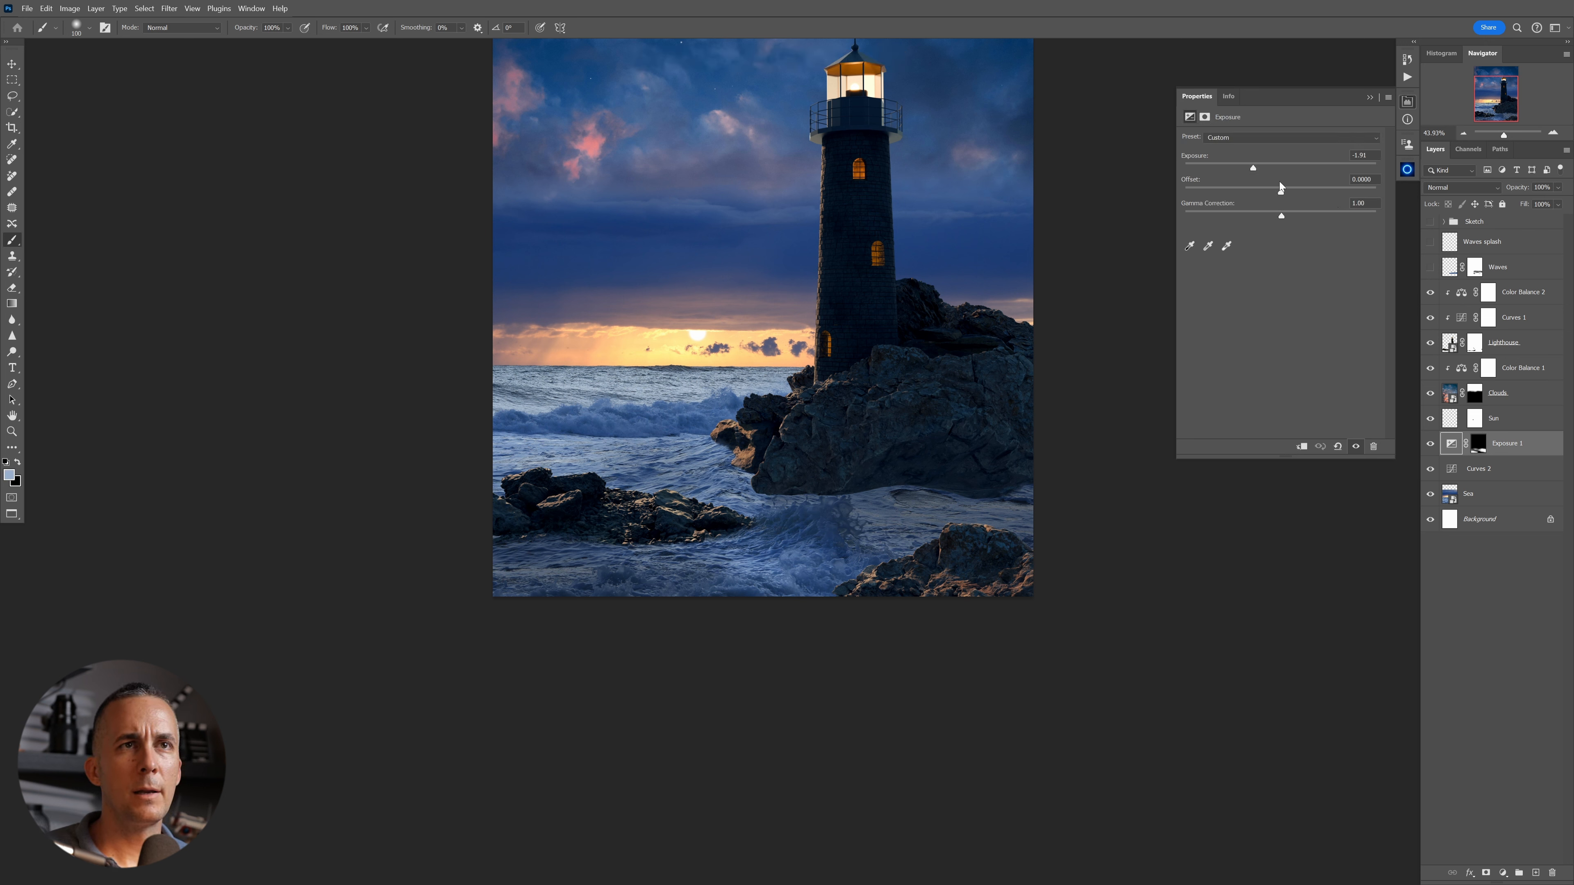
drag(1250, 167, 1241, 169)
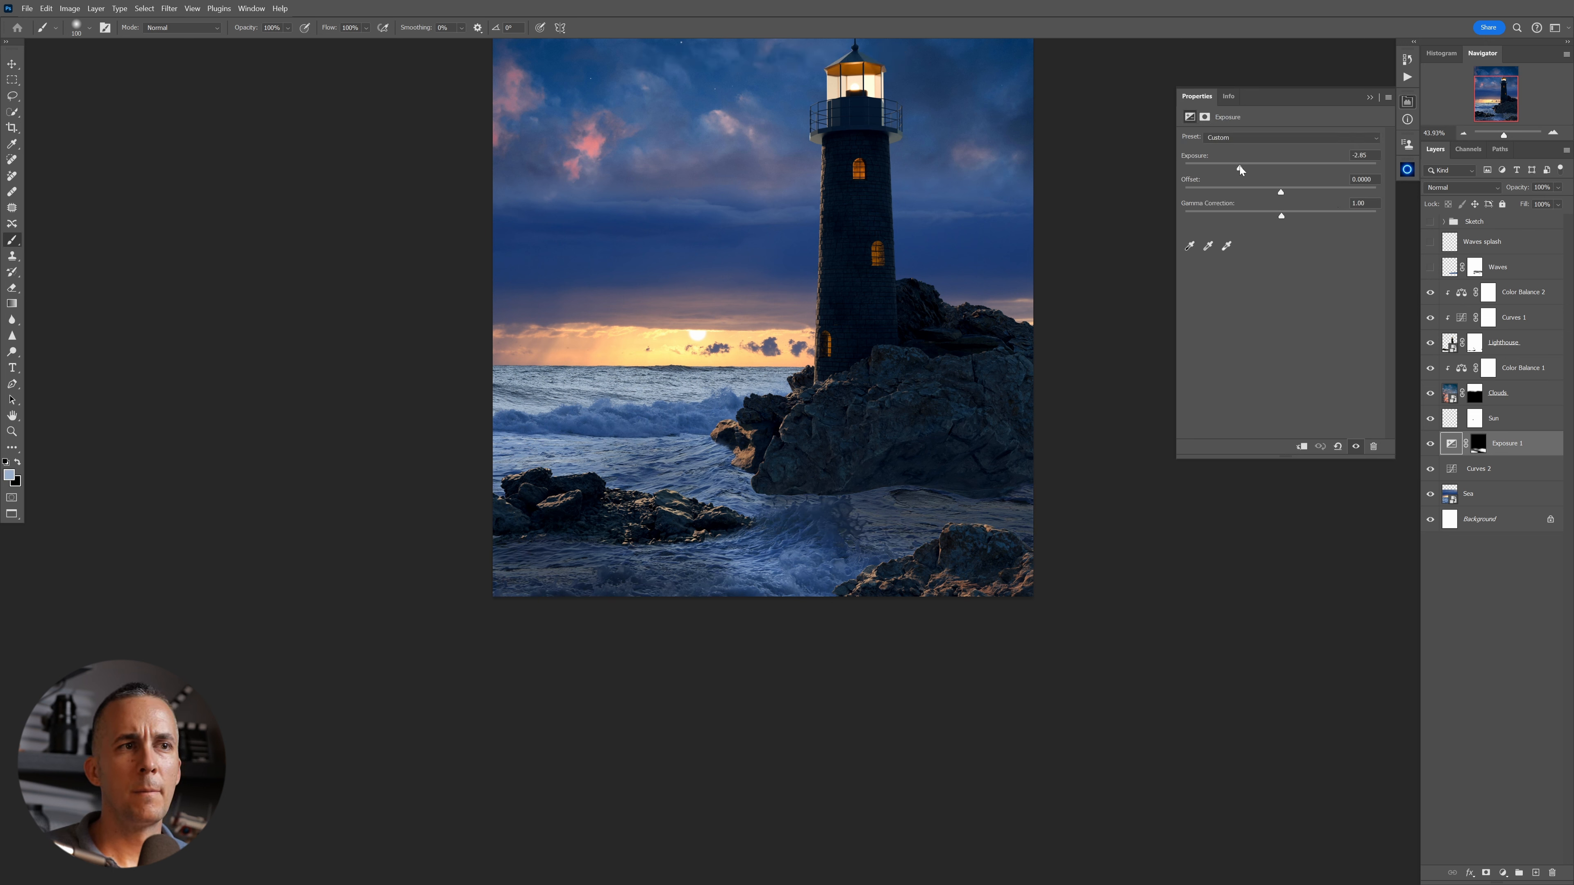
click(1483, 442)
Balance the darkened foreground water on the Exposure 1 mask with a larger brush at 20% opacity, alternating black and white.
key(bracketright)
key(bracketright)
key(bracketright)
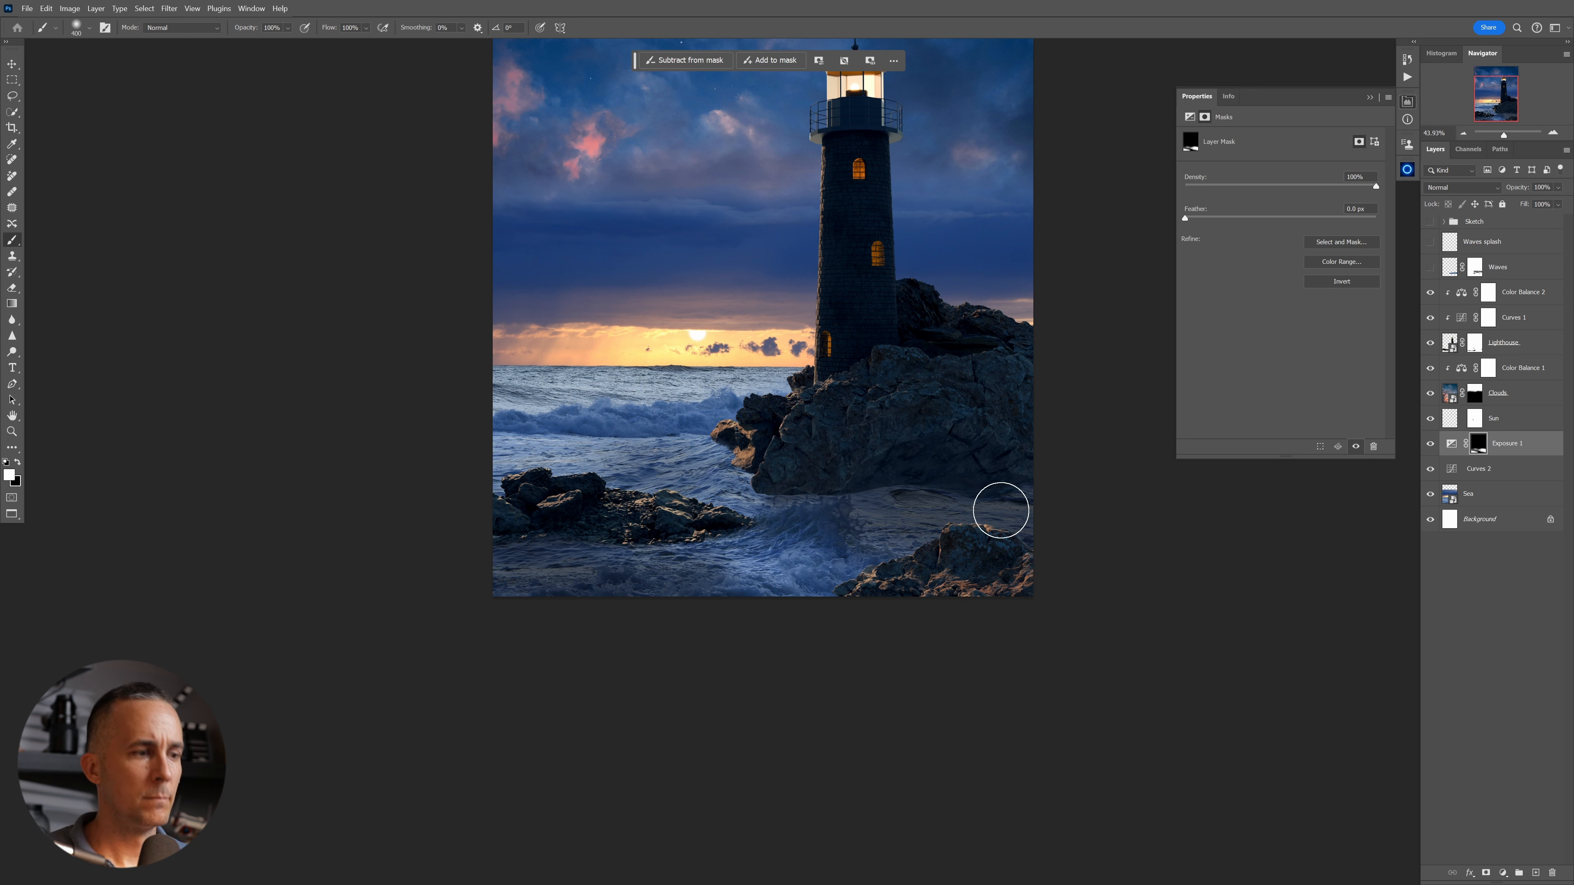
key(x)
key(2)
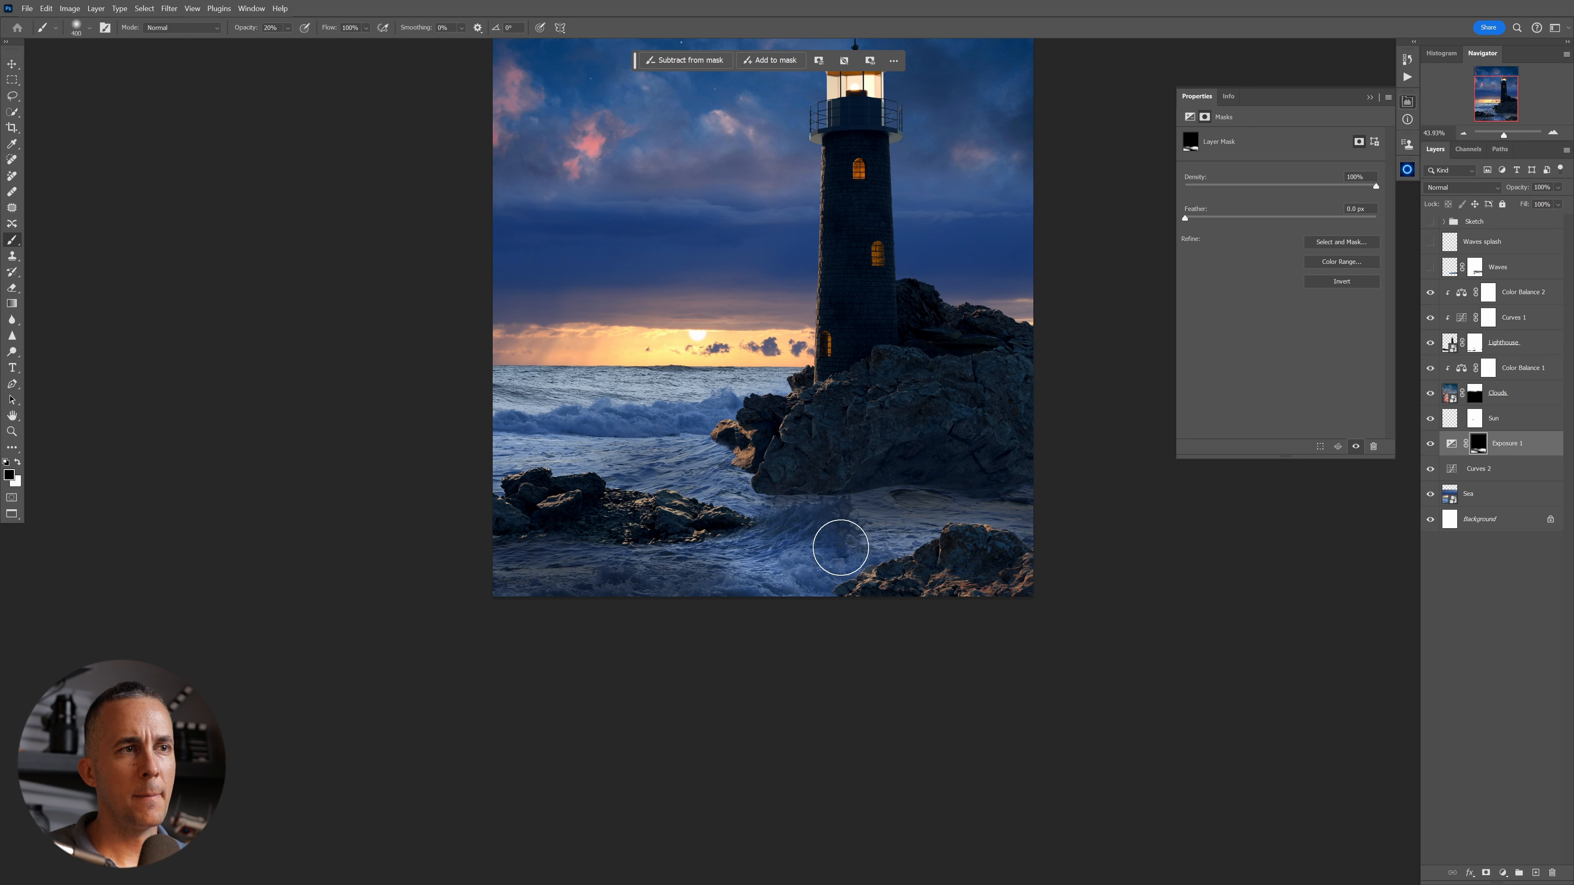
key(x)
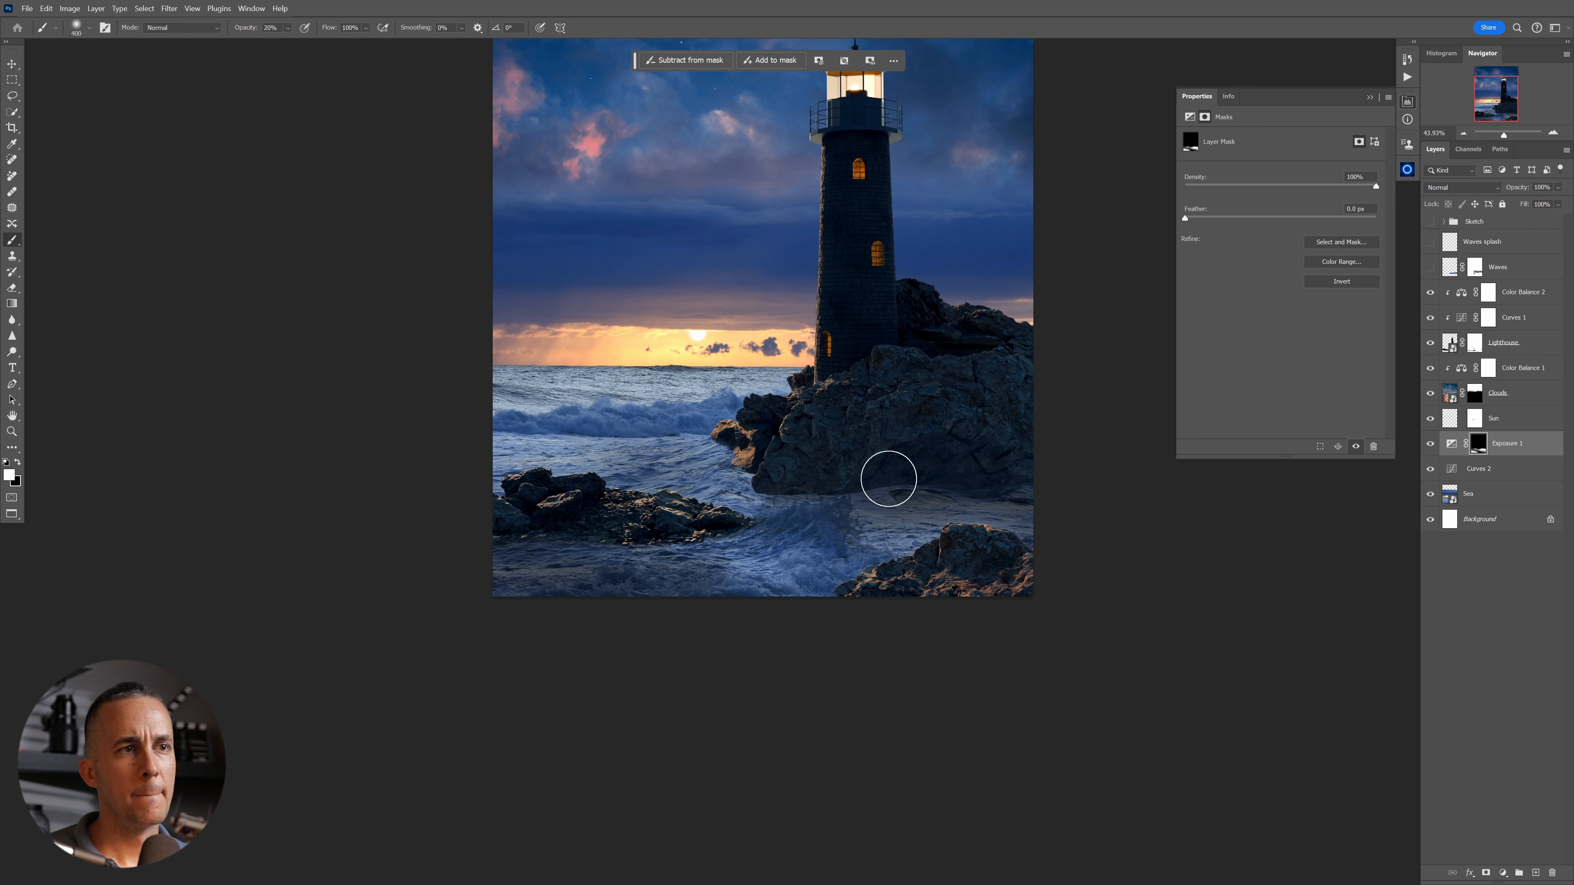
key(x)
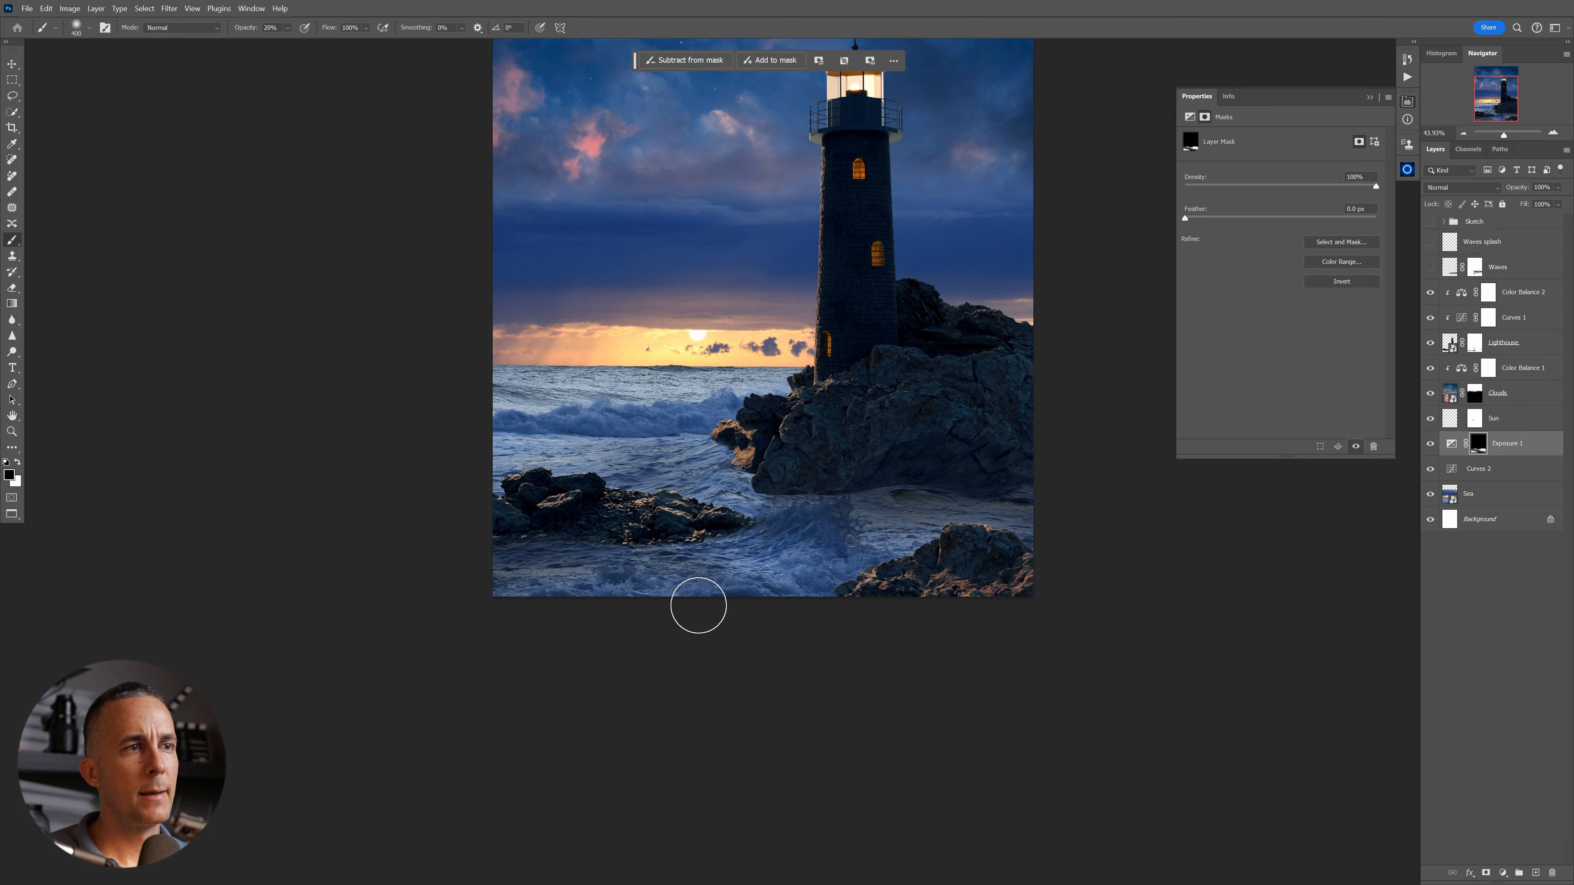
Deepen the water shadows beside the low left rocks and under the lighthouse rock with a smaller white brush on the Exposure 1 mask.
key(x)
key(bracketleft)
key(bracketleft)
key(bracketleft)
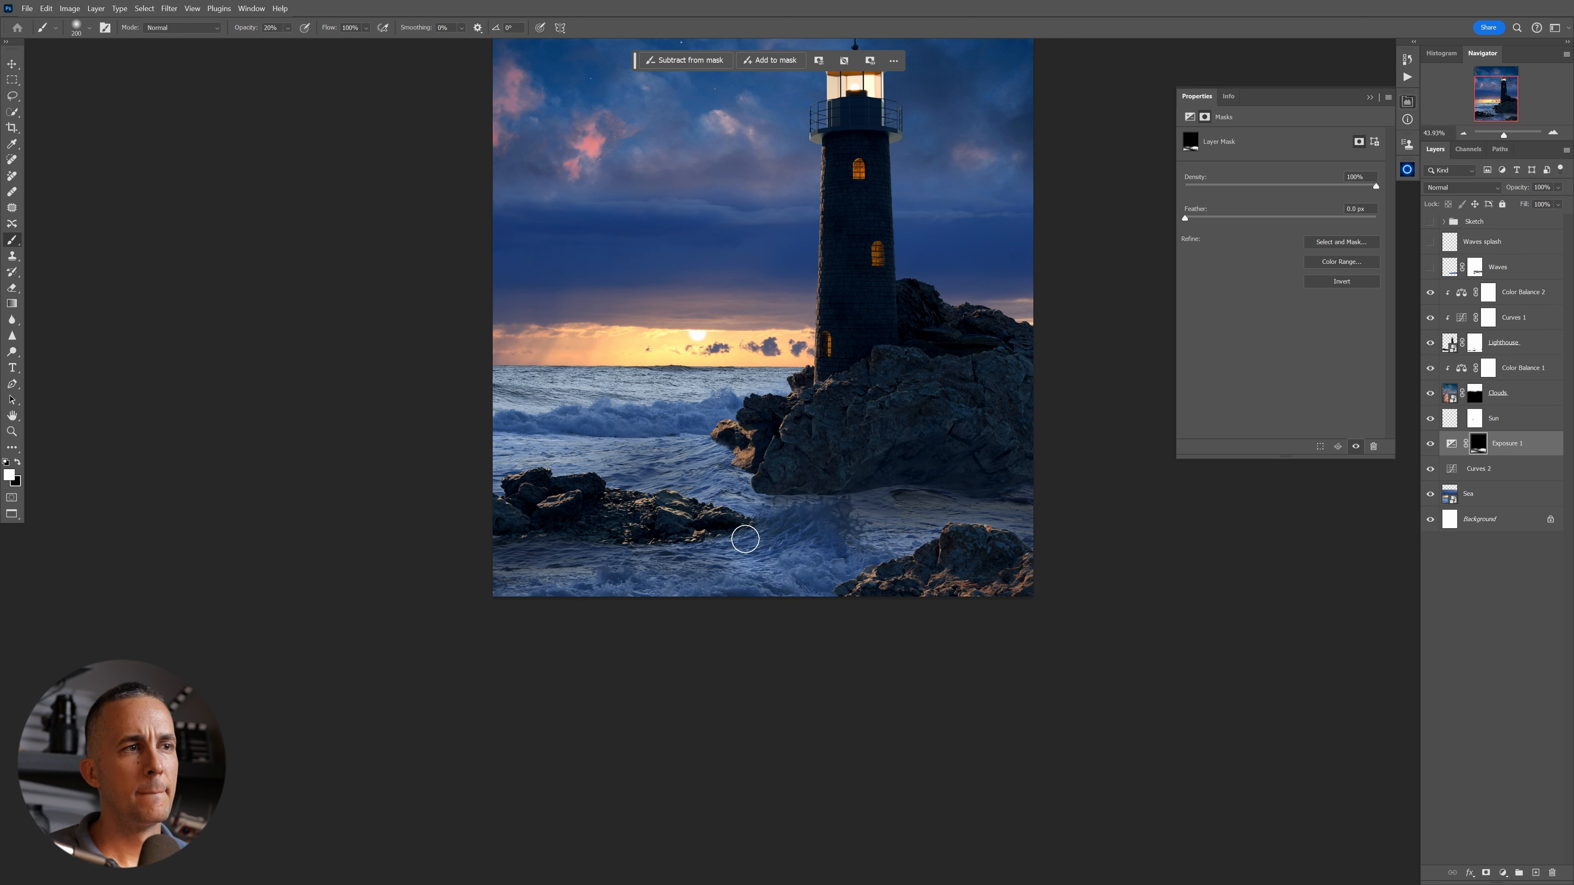
key(bracketleft)
key(bracketleft)
key(bracketleft)
key(bracketleft)
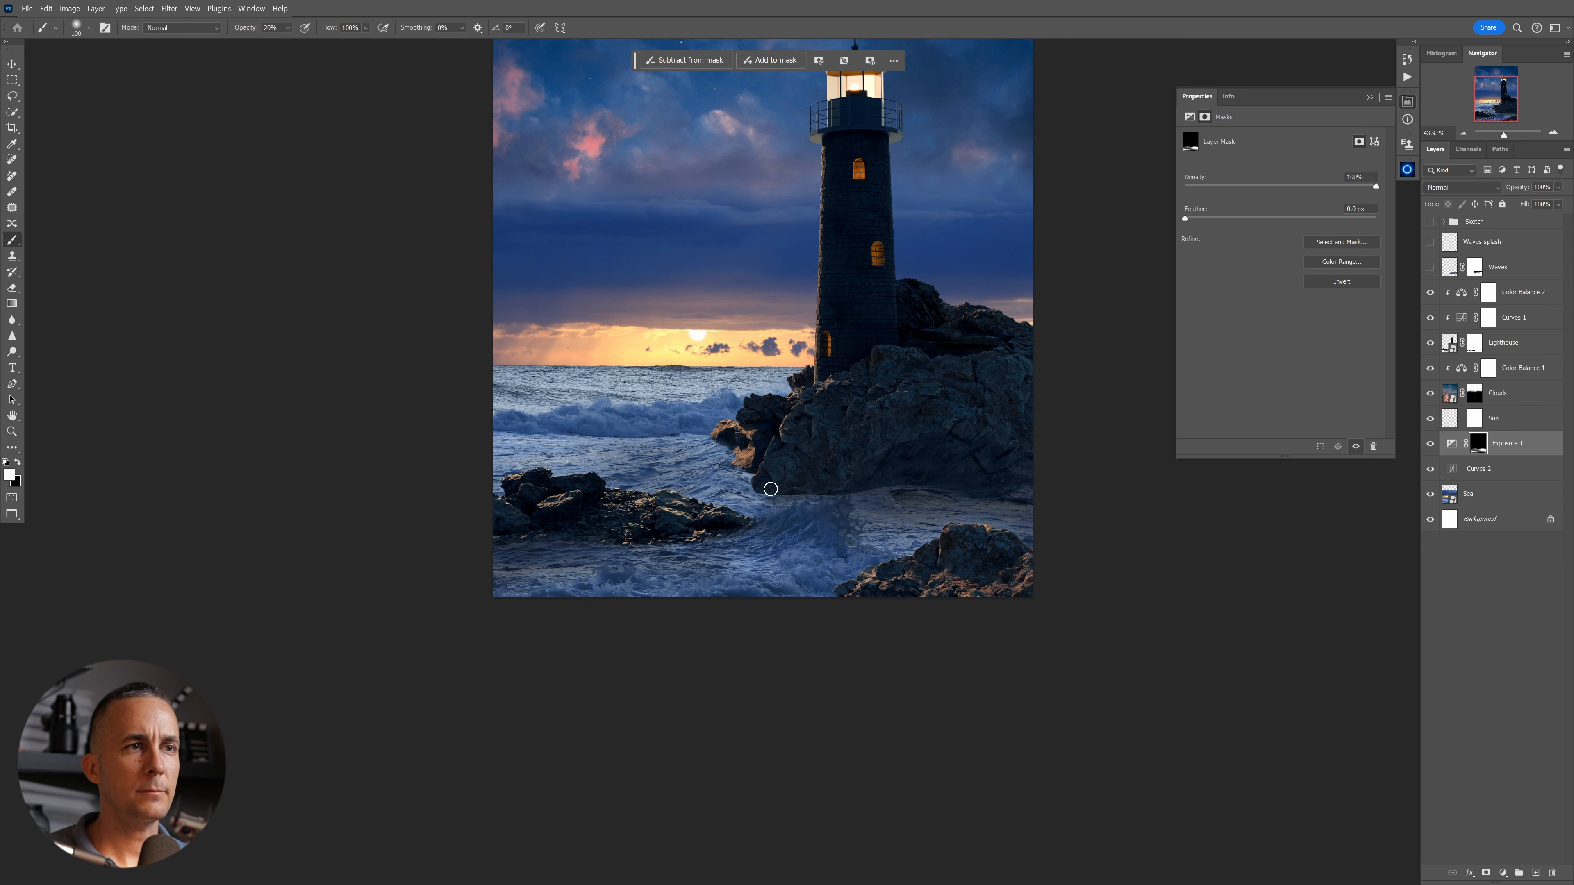
drag(908, 442, 858, 498)
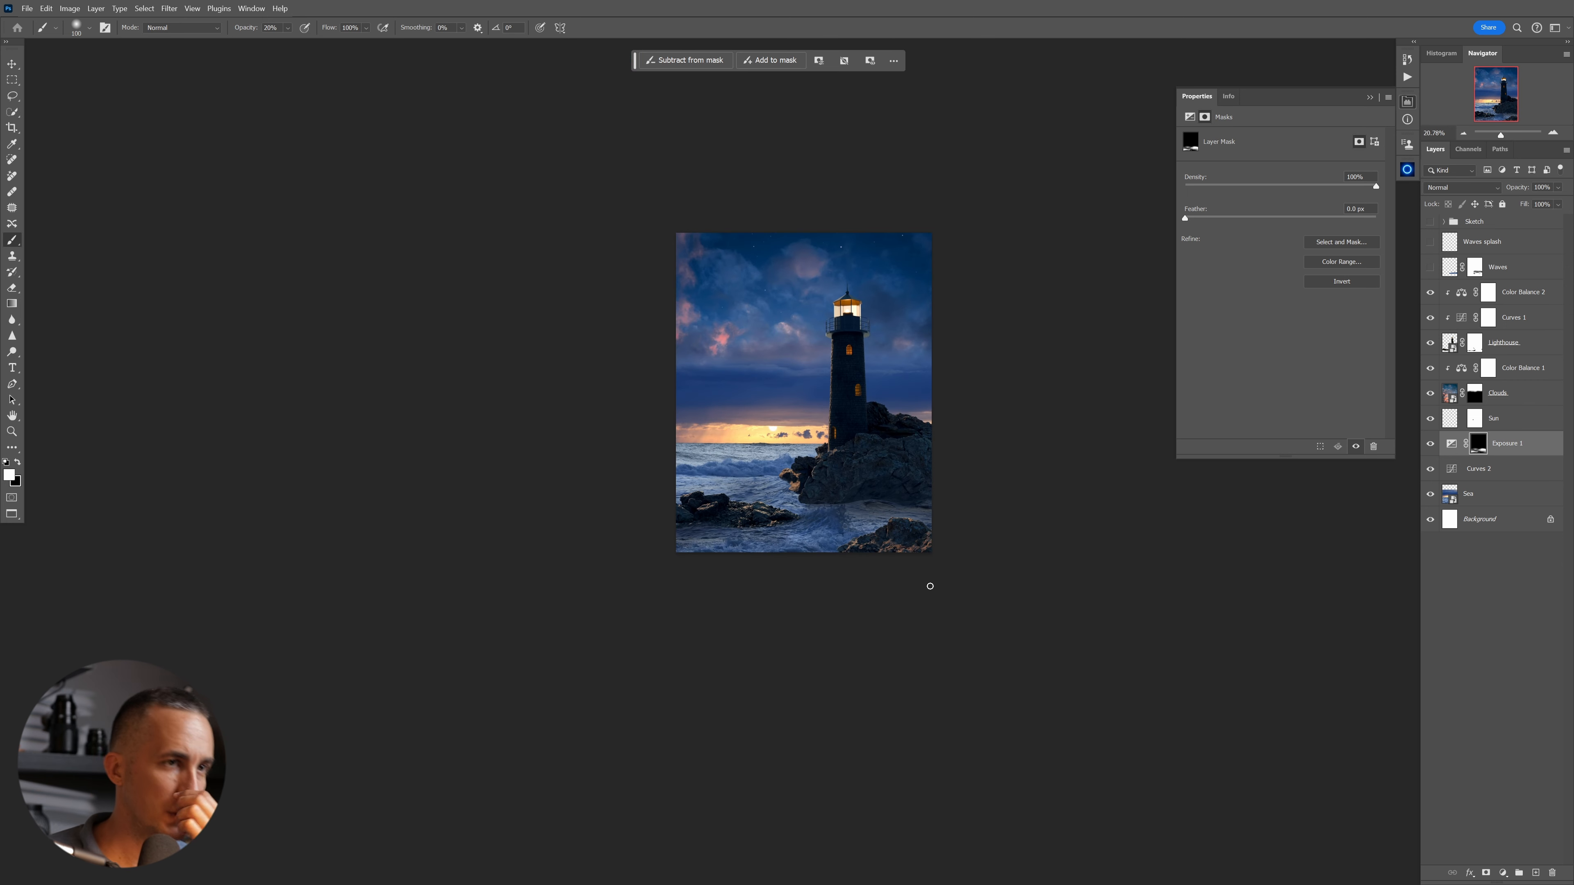
Add a Curves adjustment above Exposure 1 and replace its mask with a copy of the Exposure 1 mask.
click(1504, 872)
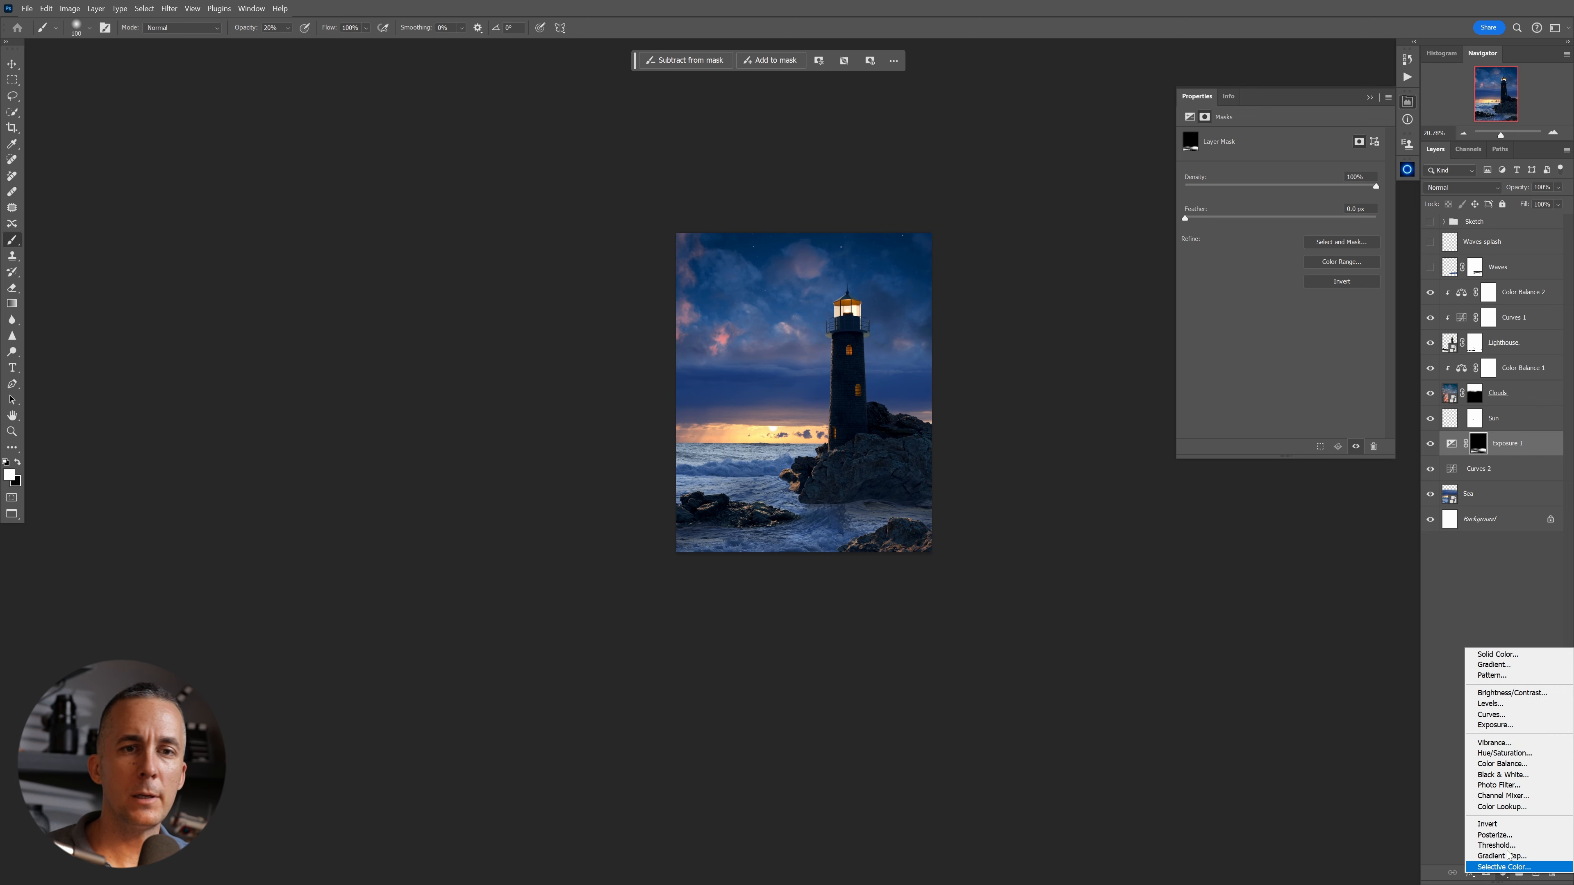
click(1491, 719)
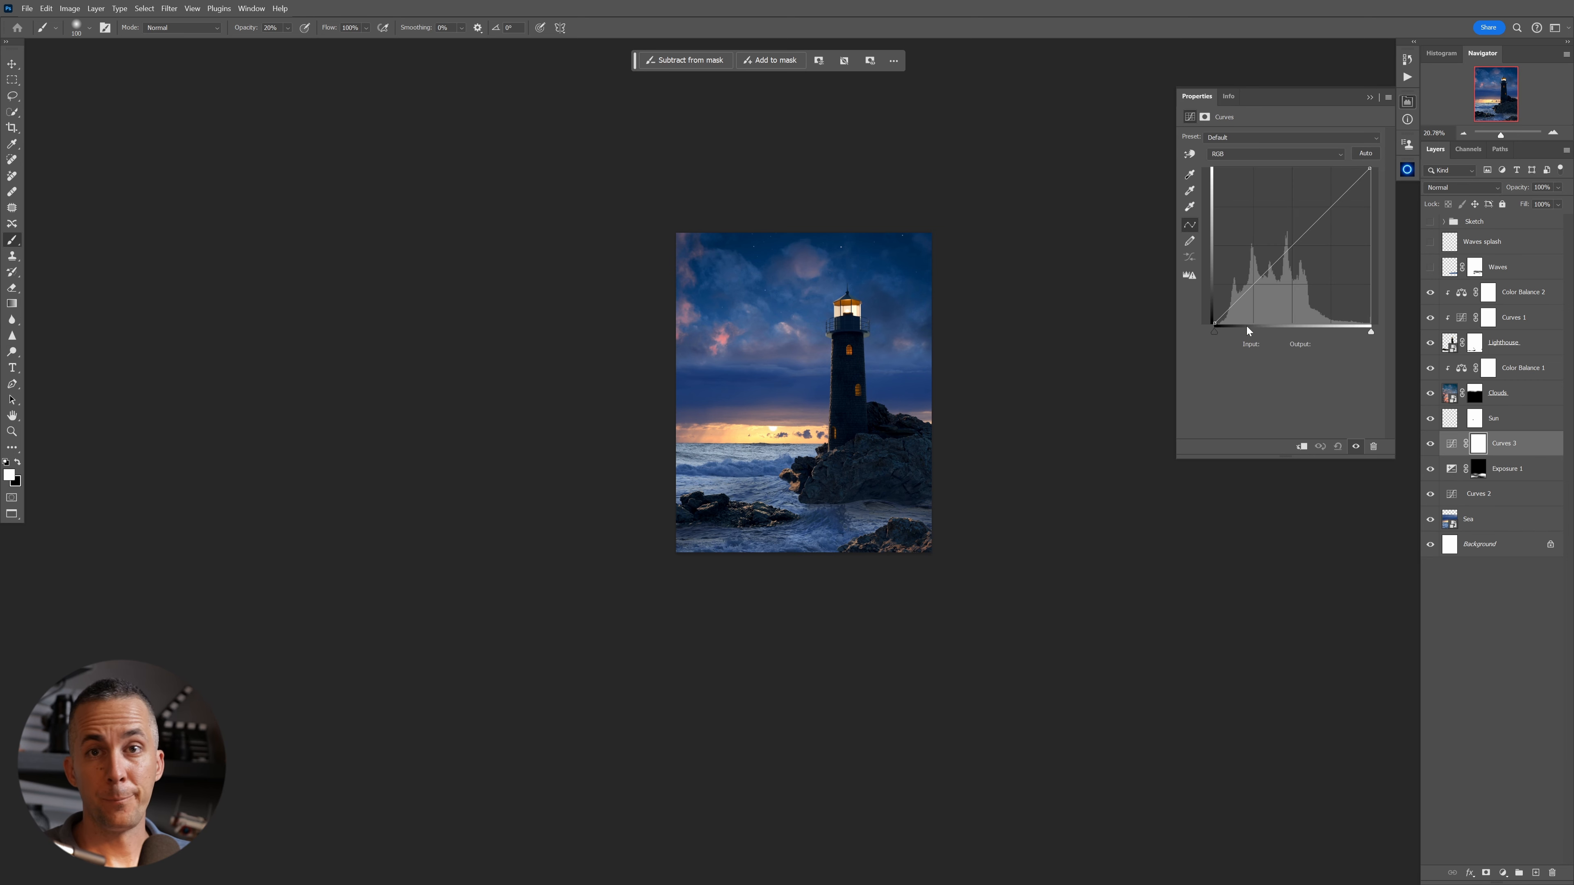
drag(1478, 470, 1478, 452)
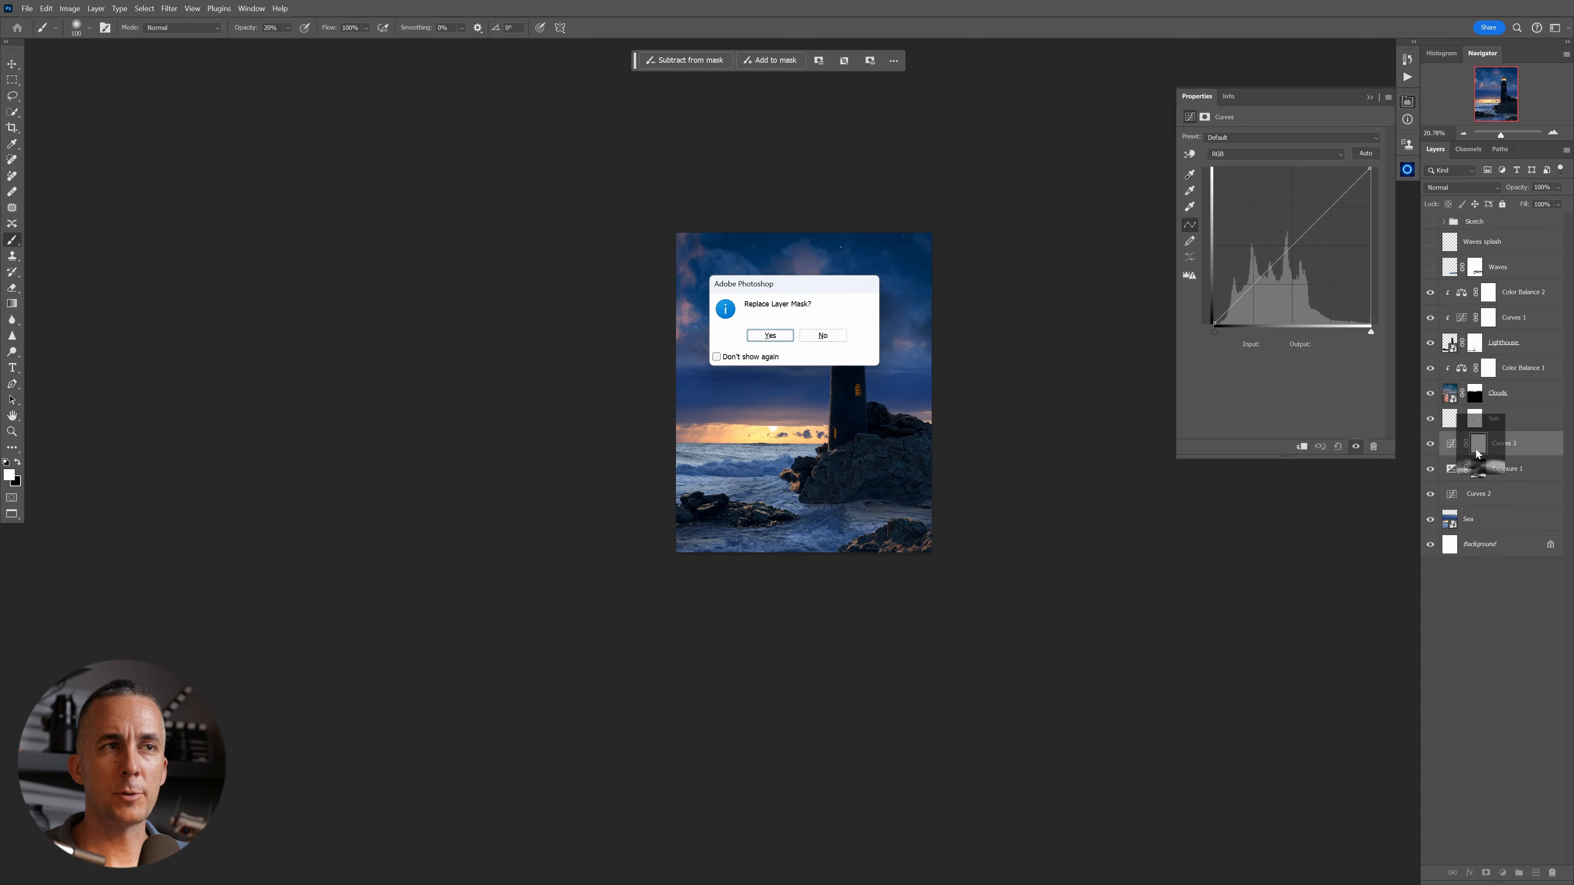
click(769, 335)
scroll(806, 439, up, 5)
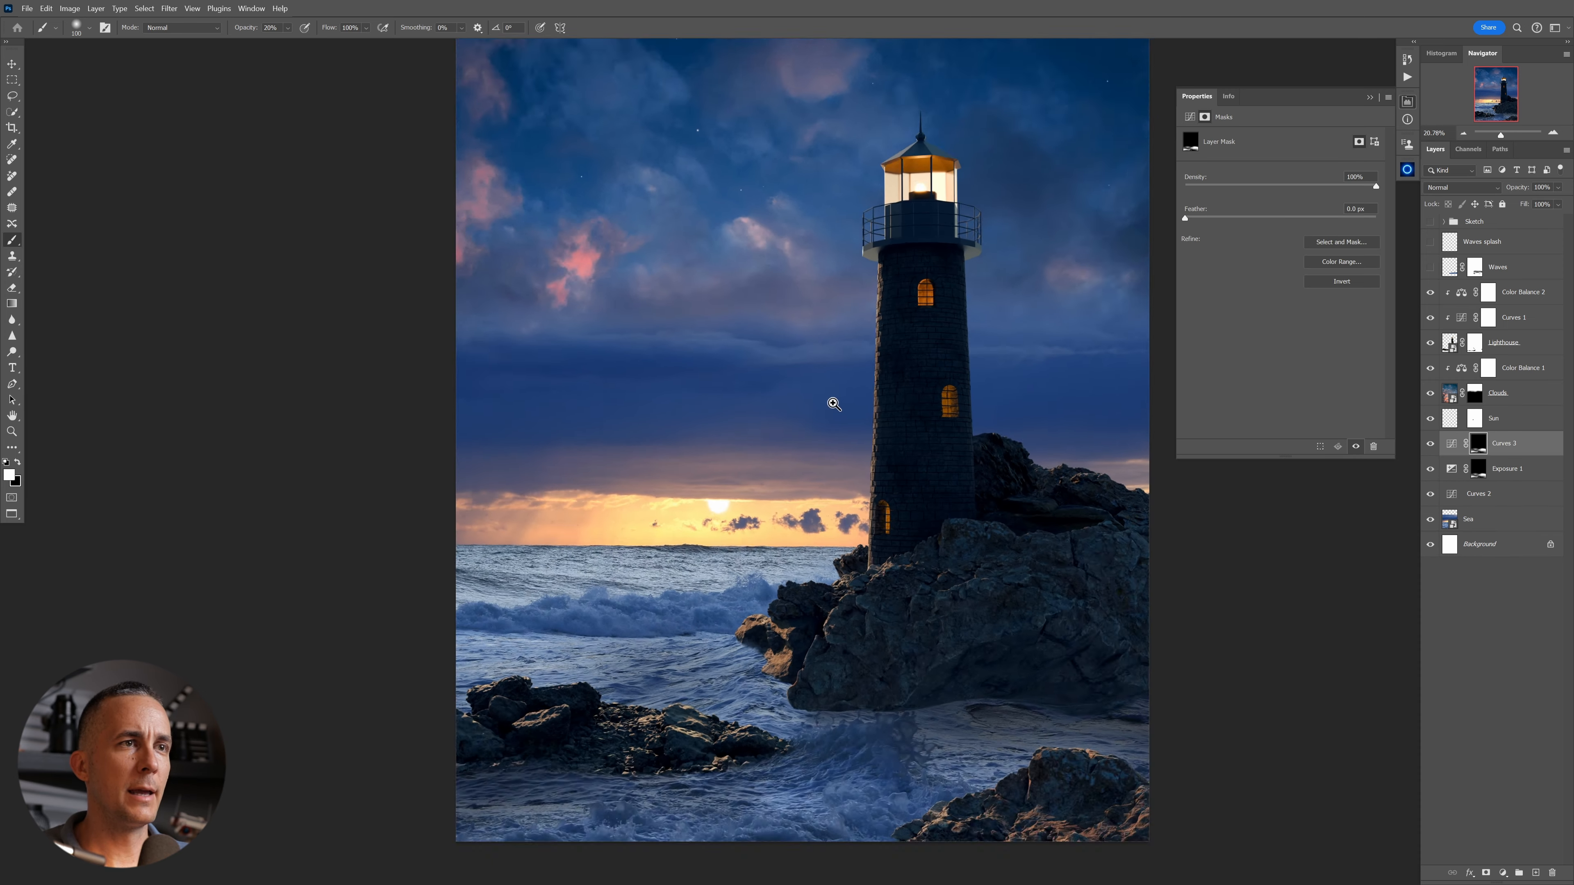
drag(806, 440, 795, 442)
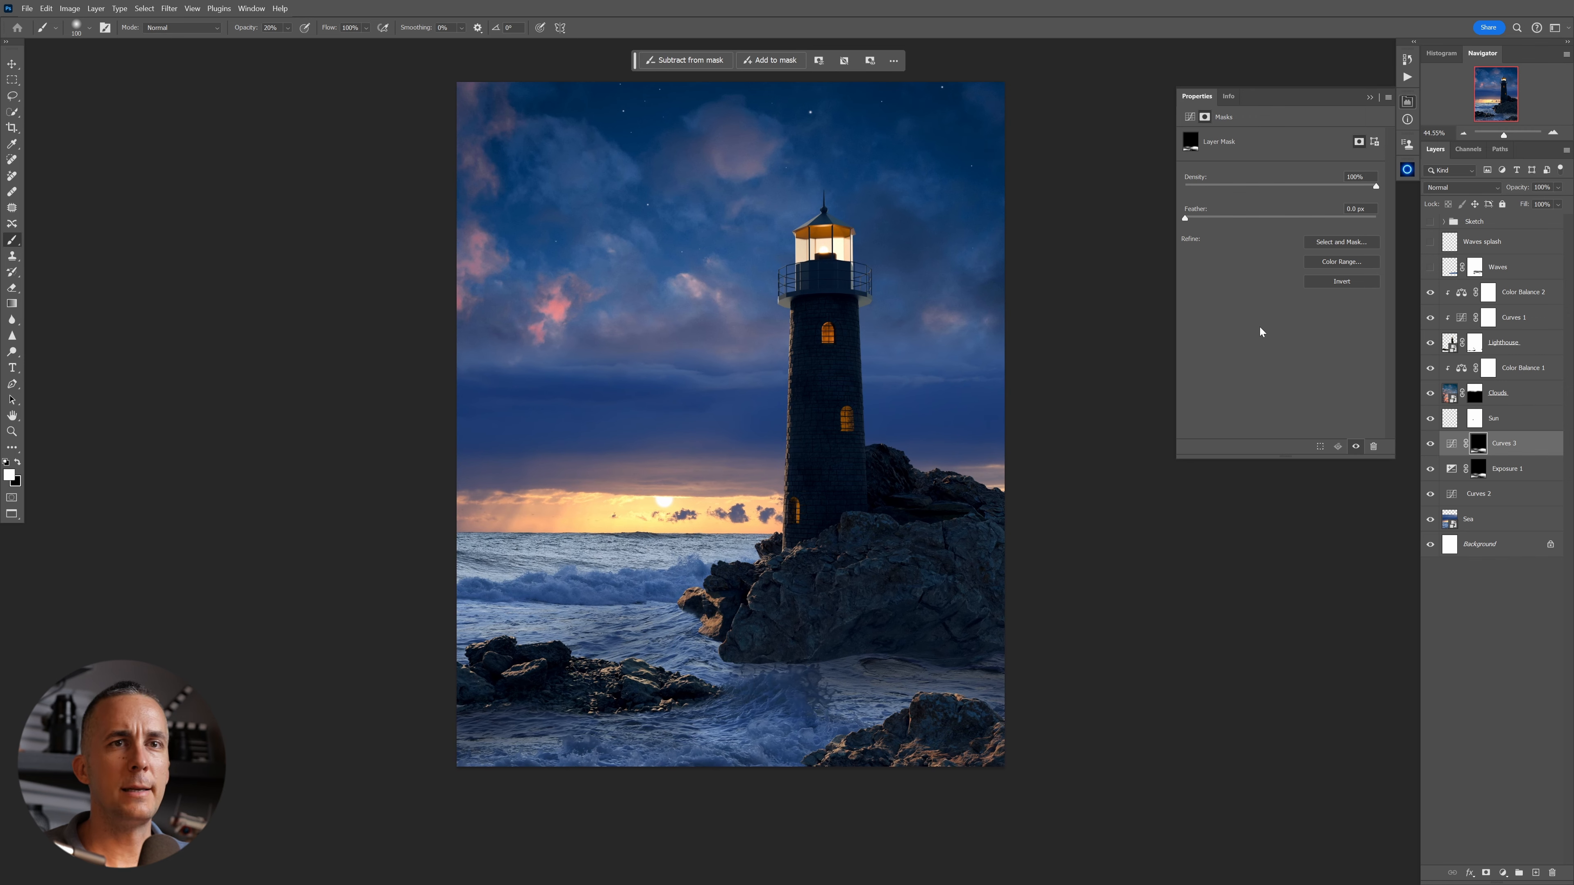
Hide Exposure 1, darken the Curves 3 midtones to about input 165 and output 85, and set its blend mode to Luminosity.
click(1431, 469)
click(1452, 442)
drag(1310, 227, 1315, 271)
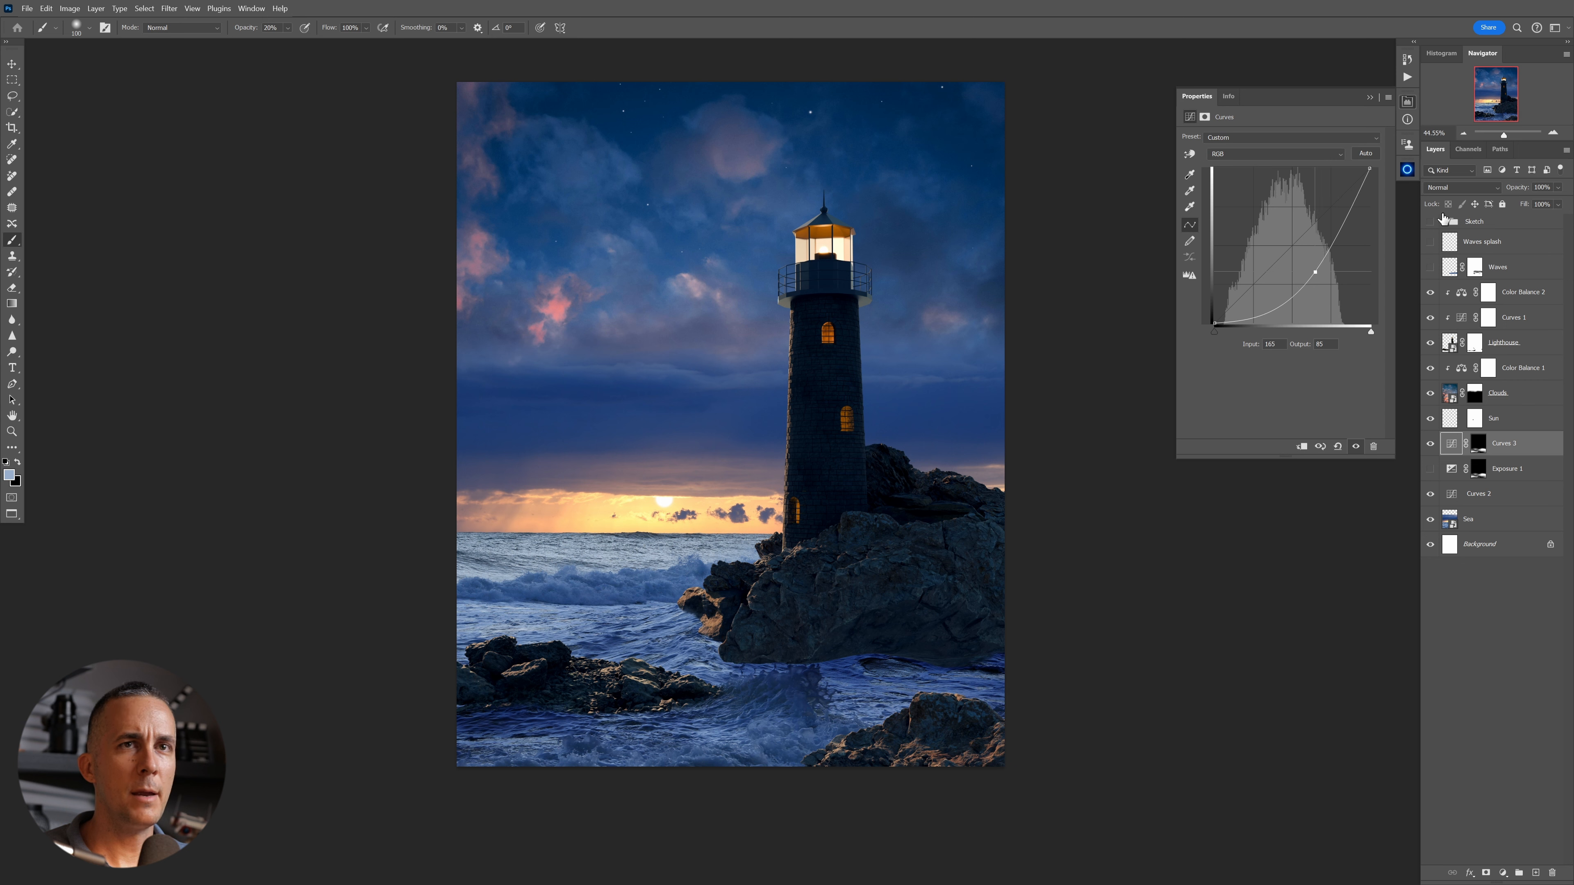
click(1456, 187)
click(1440, 530)
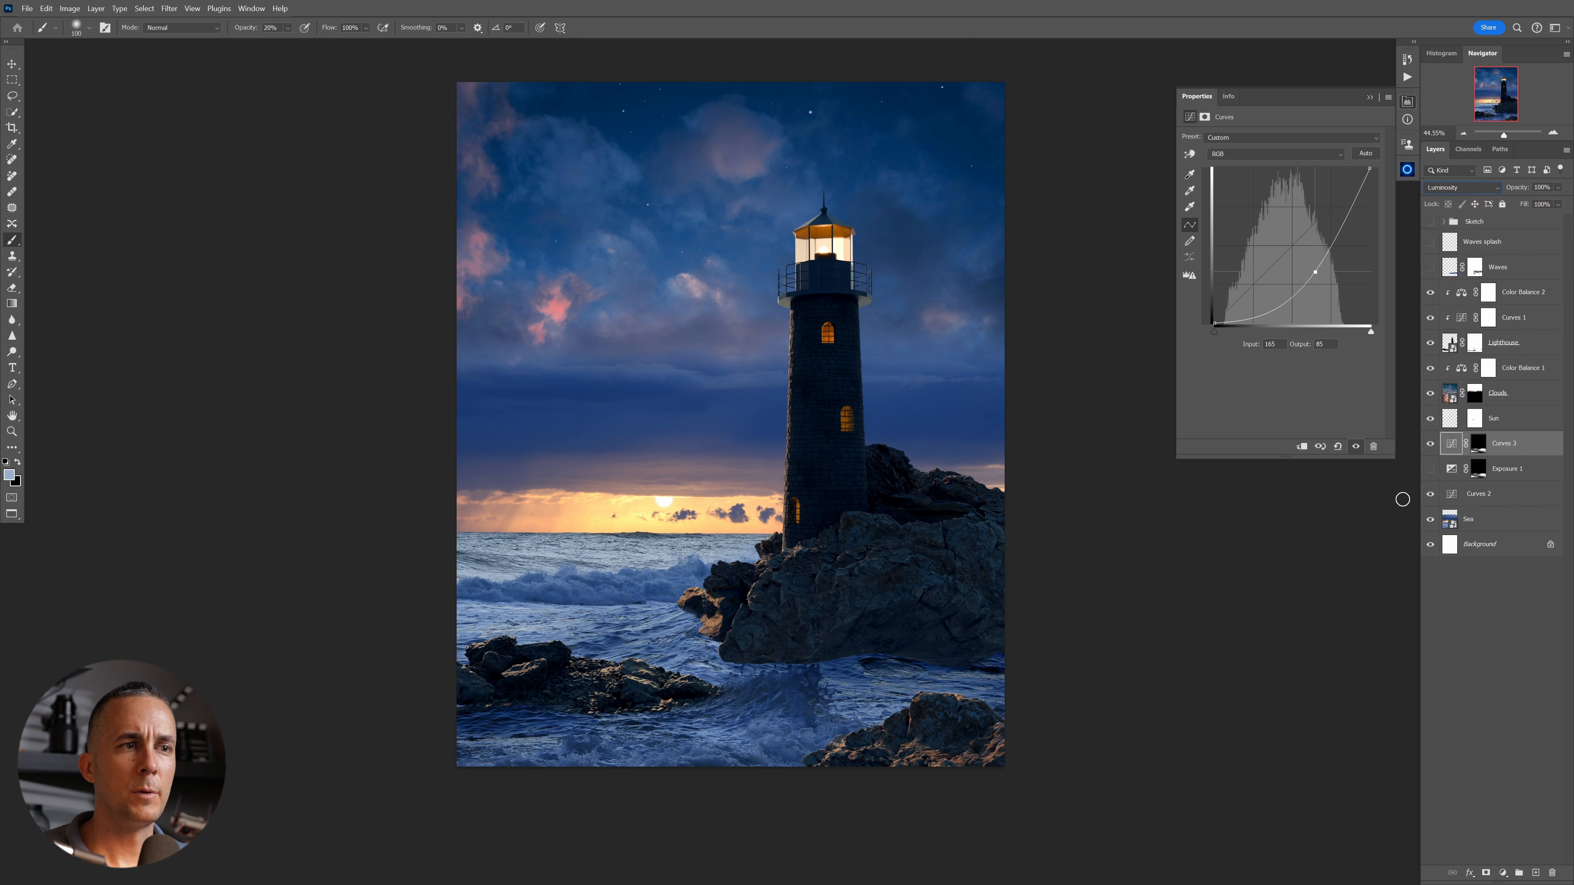
Adjust the Curves 3 midtones to about input 120 and output 73 and show the Exposure 1 layer again.
drag(1310, 284, 1292, 293)
scroll(920, 399, down, 2)
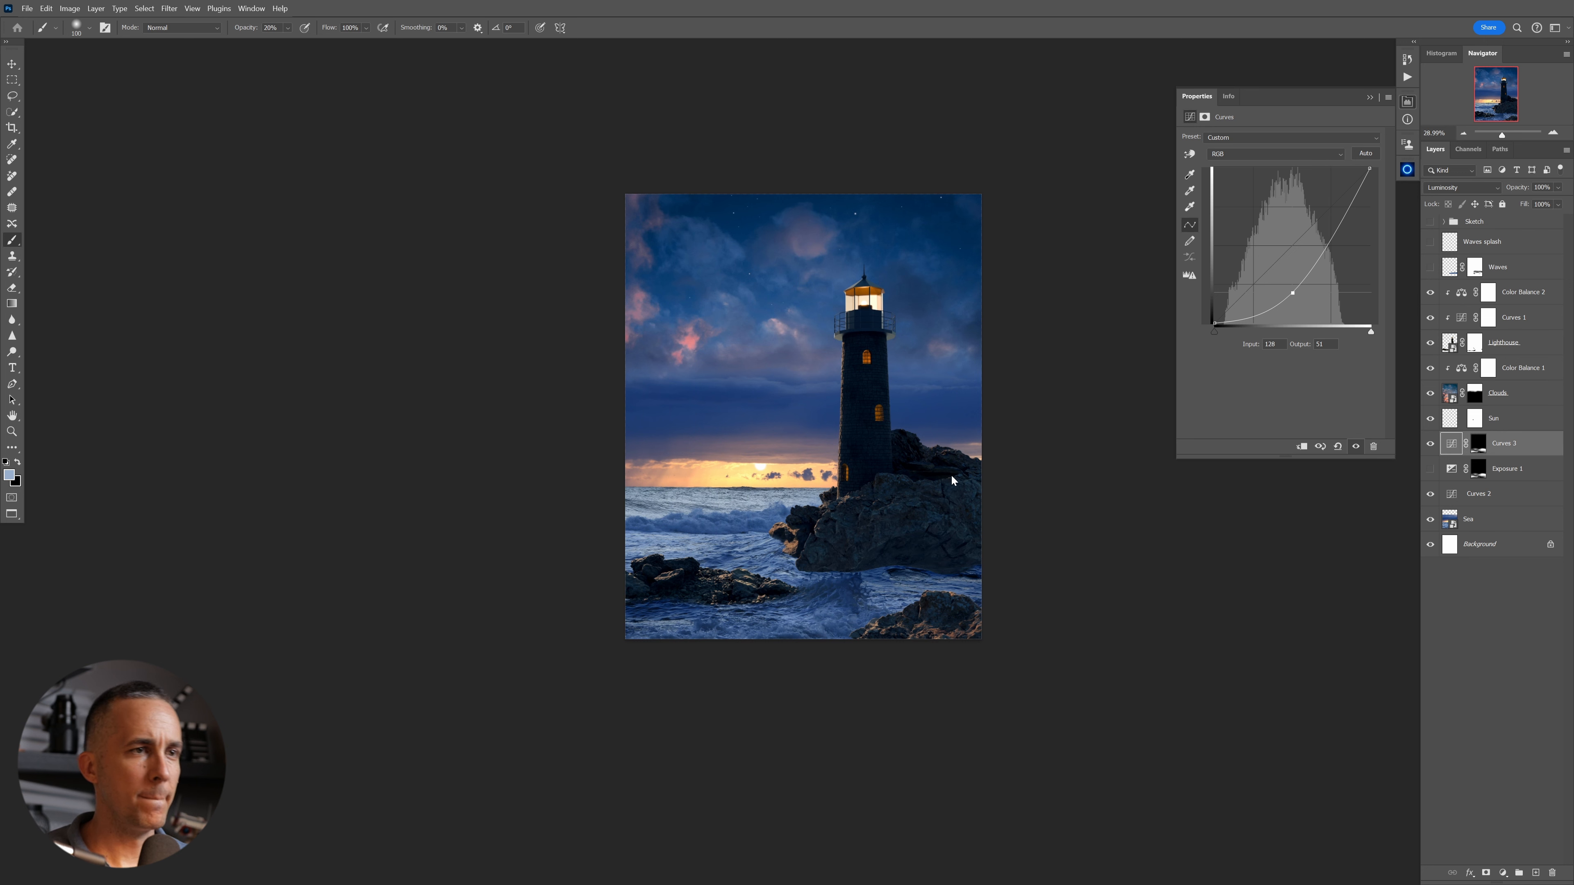
drag(1290, 287, 1289, 280)
click(1431, 468)
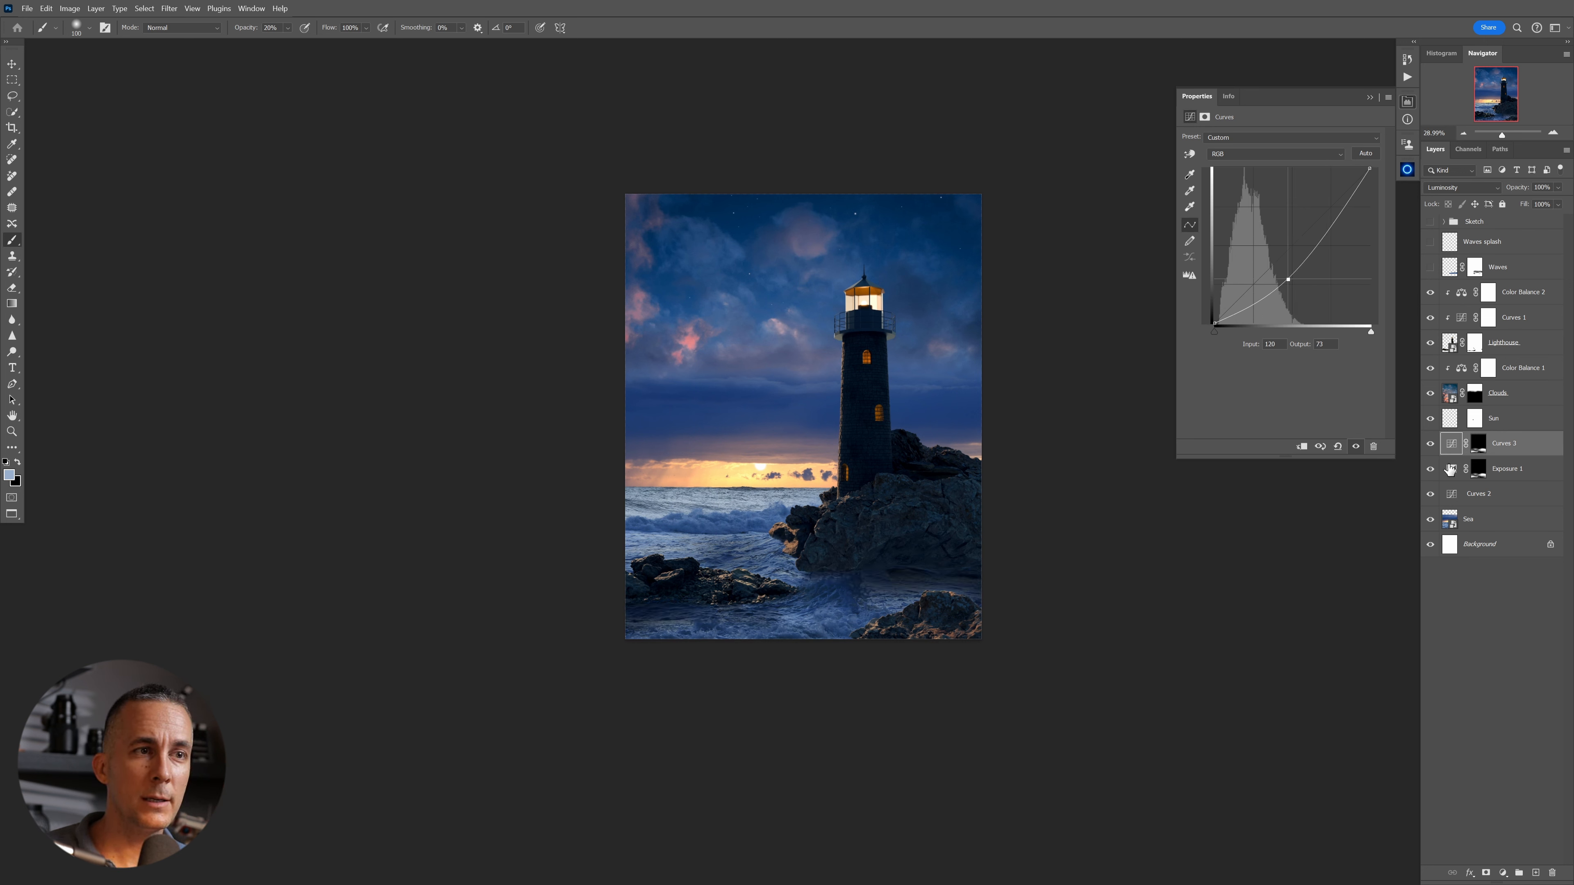
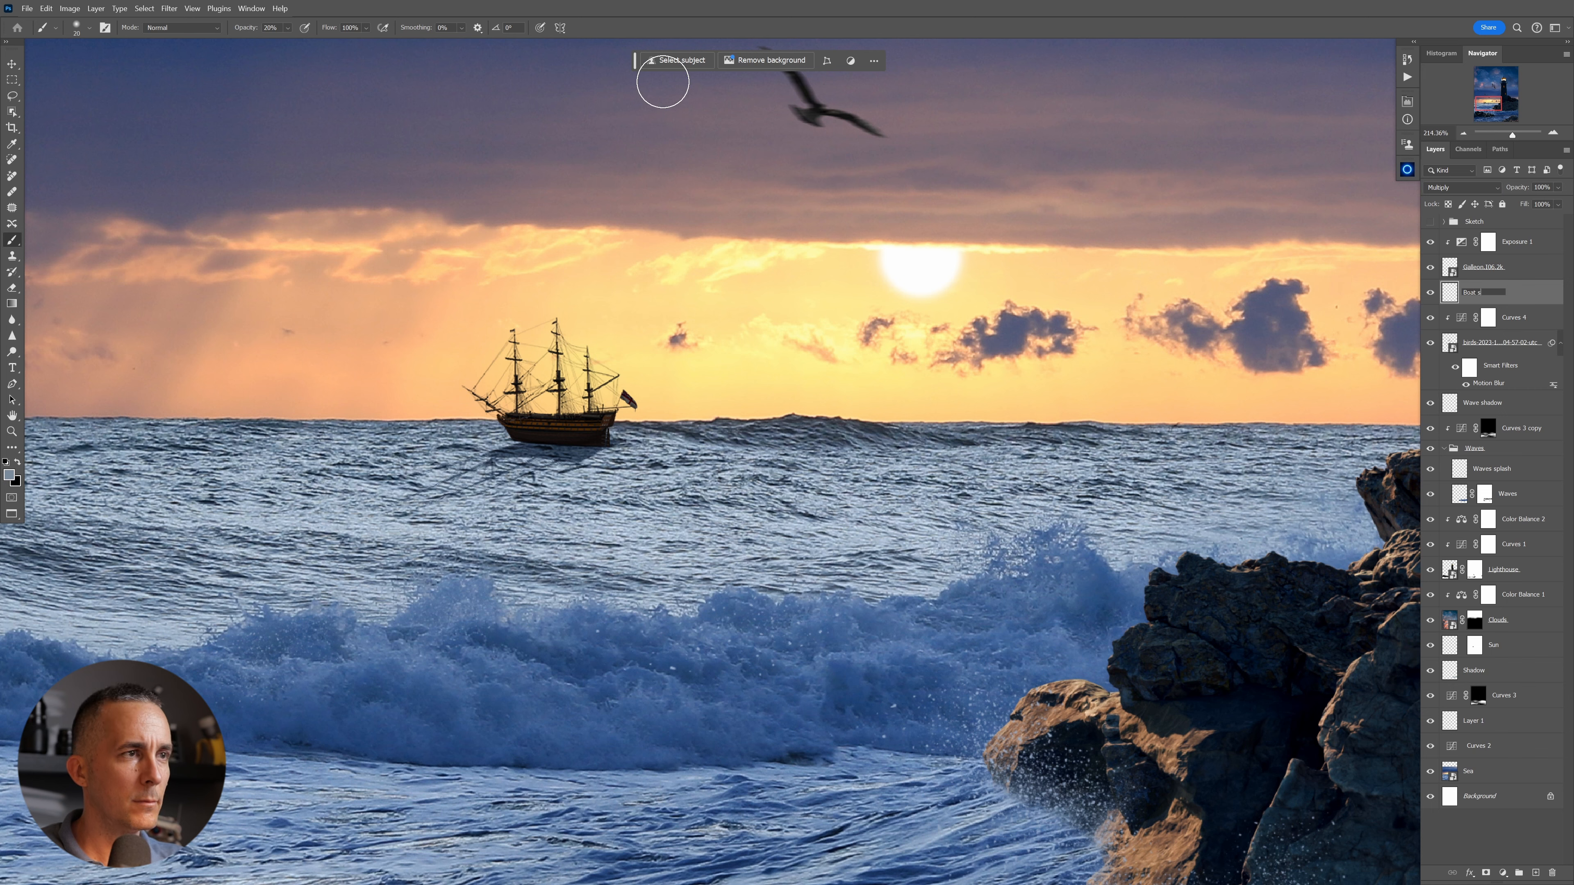
Finish naming the shadow layer Boat shadow and group it with the galleon and its Exposure 1 adjustment as Boat.
key(Return)
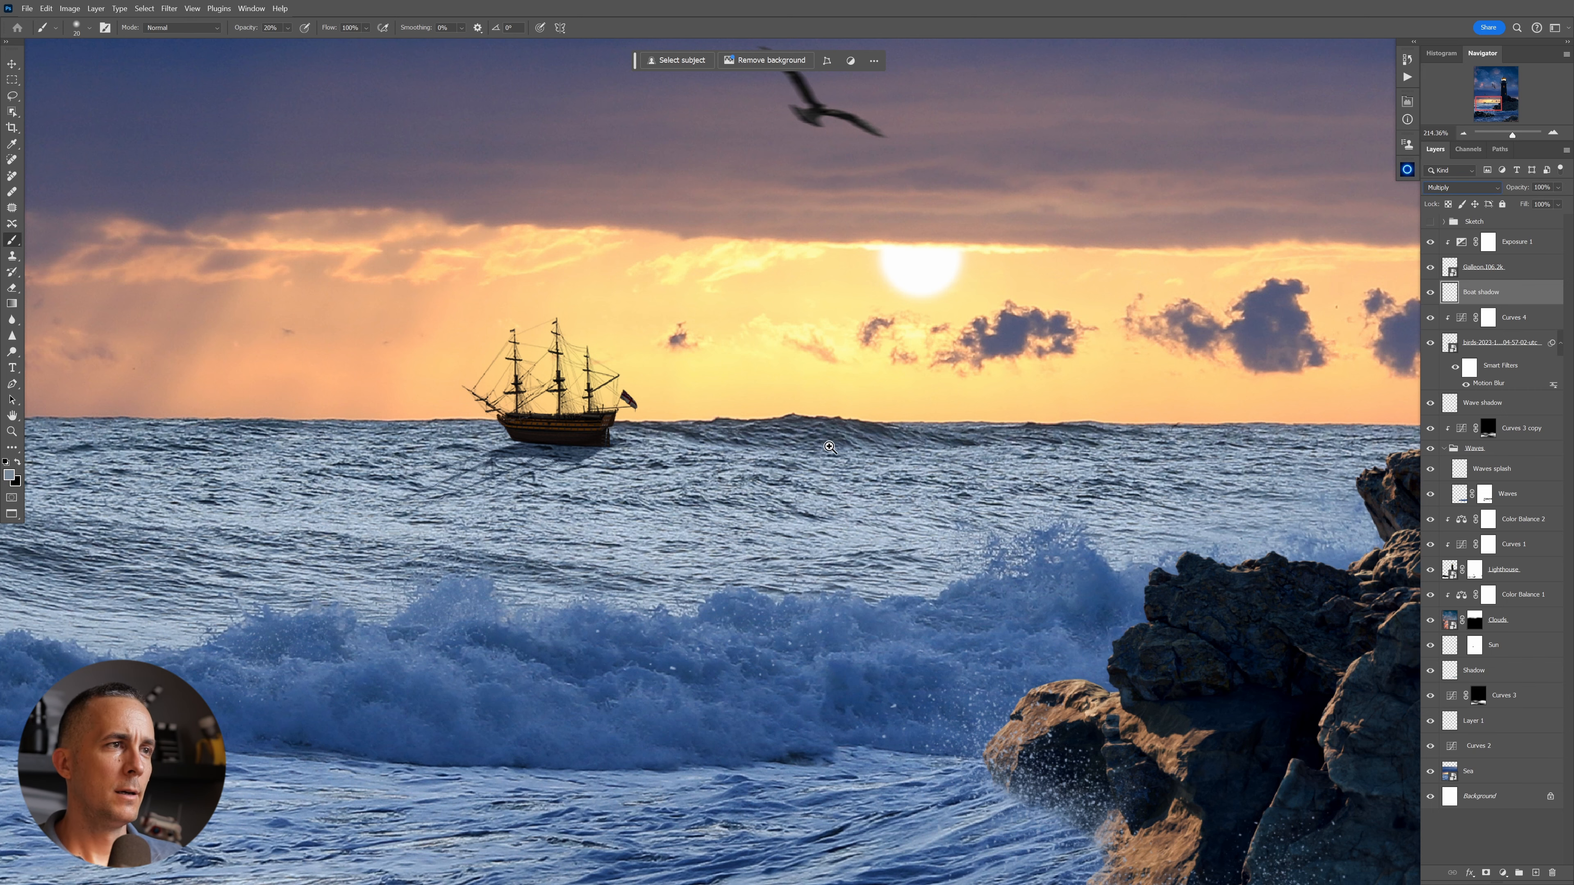
scroll(752, 468, down, 8)
scroll(752, 468, up, 4)
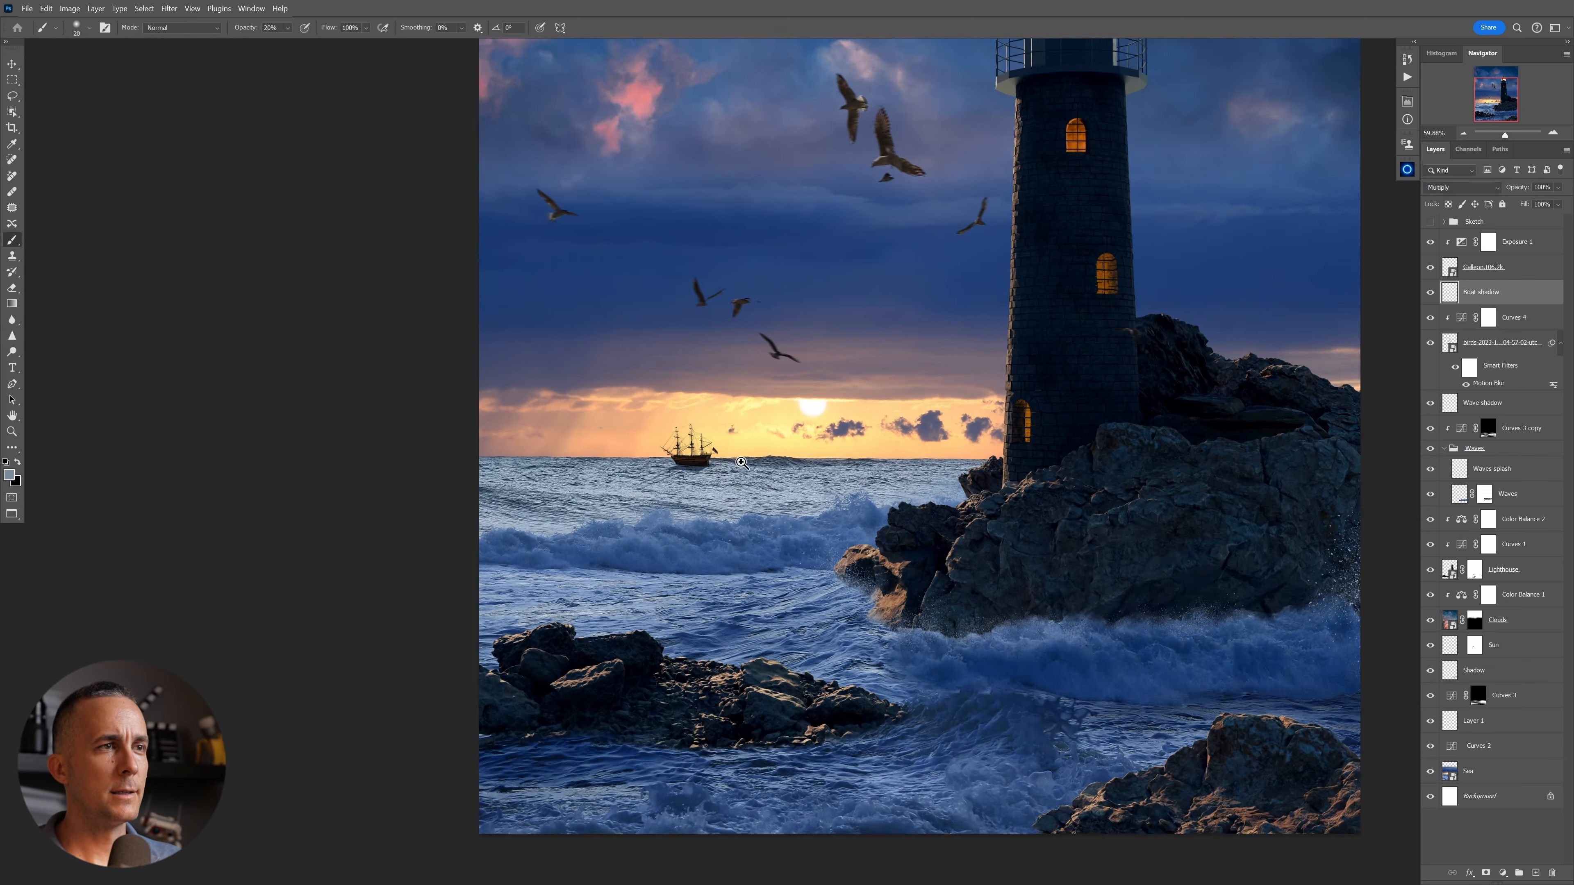
shift+click(1517, 241)
key(ctrl+g)
double_click(1472, 237)
text(Boat)
Add a mask to the galleon layer and start painting black along the bottom of its hull.
click(1518, 282)
click(1485, 872)
scroll(716, 459, up, 20)
drag(489, 485, 646, 474)
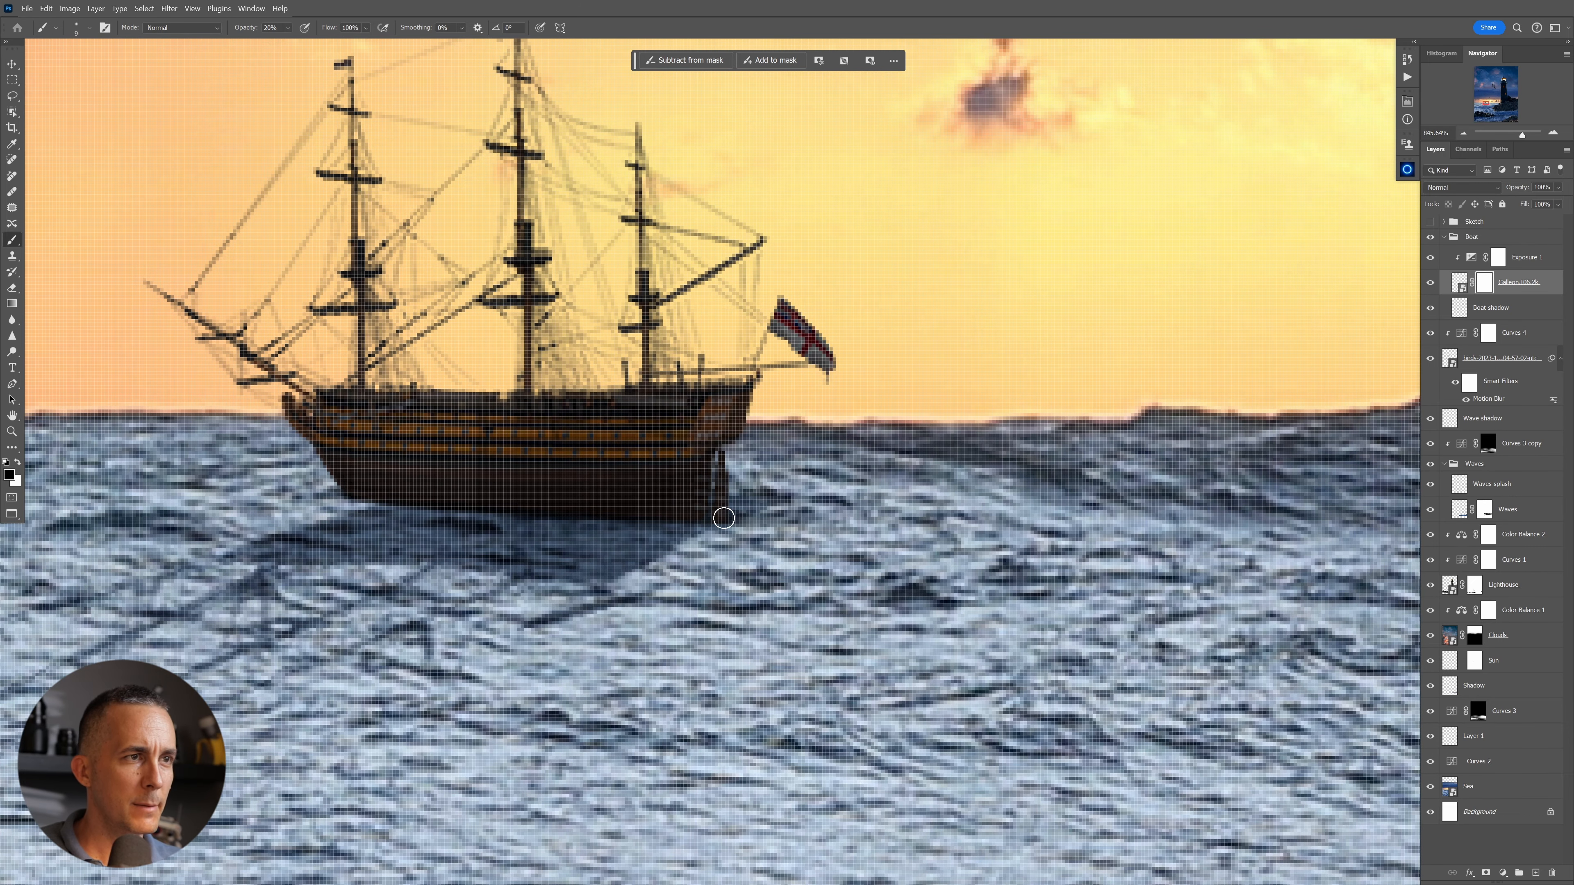
key(bracketright)
key(bracketright)
Mask away the galleon's lower hull in black with a small Cloud/Dust brush so the ship sits in the water.
right_click(693, 520)
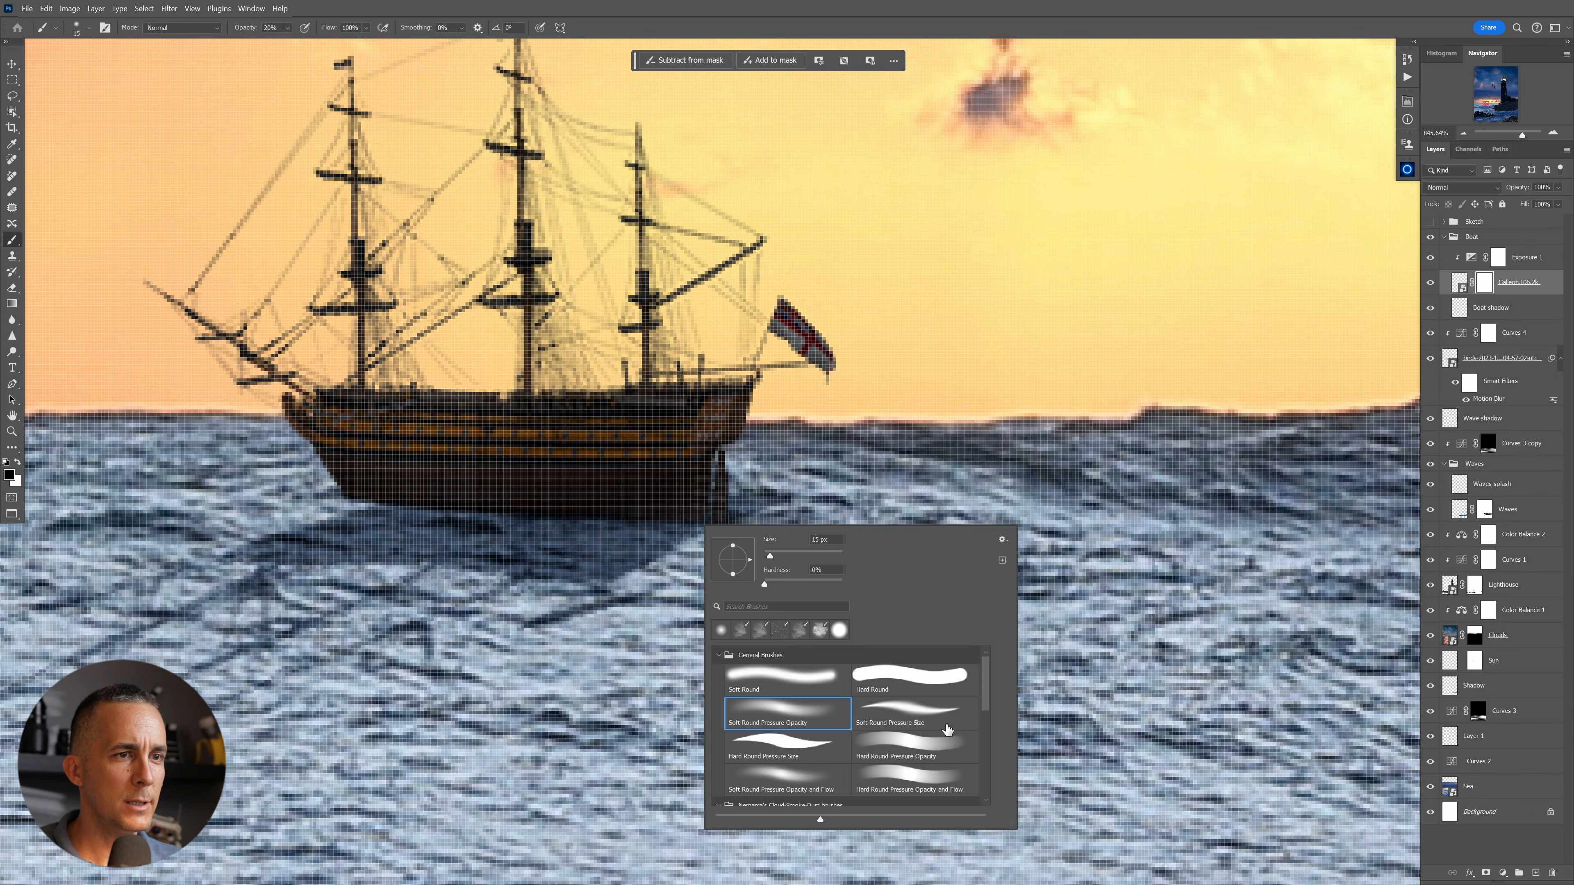
scroll(929, 732, down, 3)
click(903, 701)
click(638, 525)
key(bracketleft)
key(bracketleft)
click(689, 519)
key(bracketright)
key(bracketright)
mouse_move(711, 518)
mouse_down()
mouse_move(320, 503)
mouse_move(719, 514)
mouse_up()
Soften the galleon's masked waterline with the Cloud/Dust 02 brush.
right_click(567, 493)
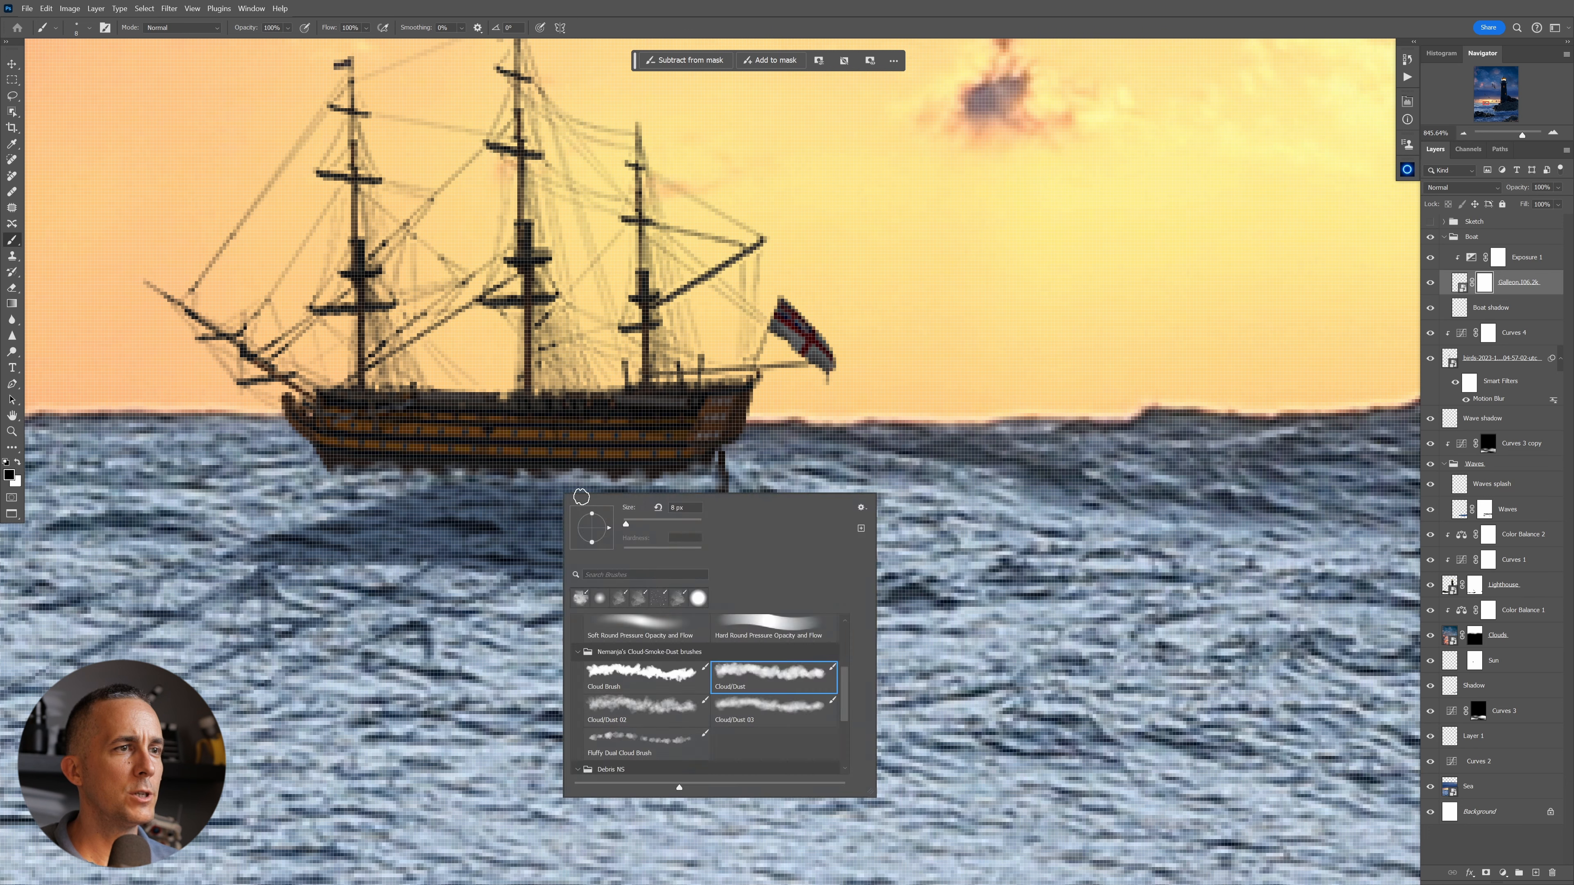
right_click(741, 583)
click(804, 795)
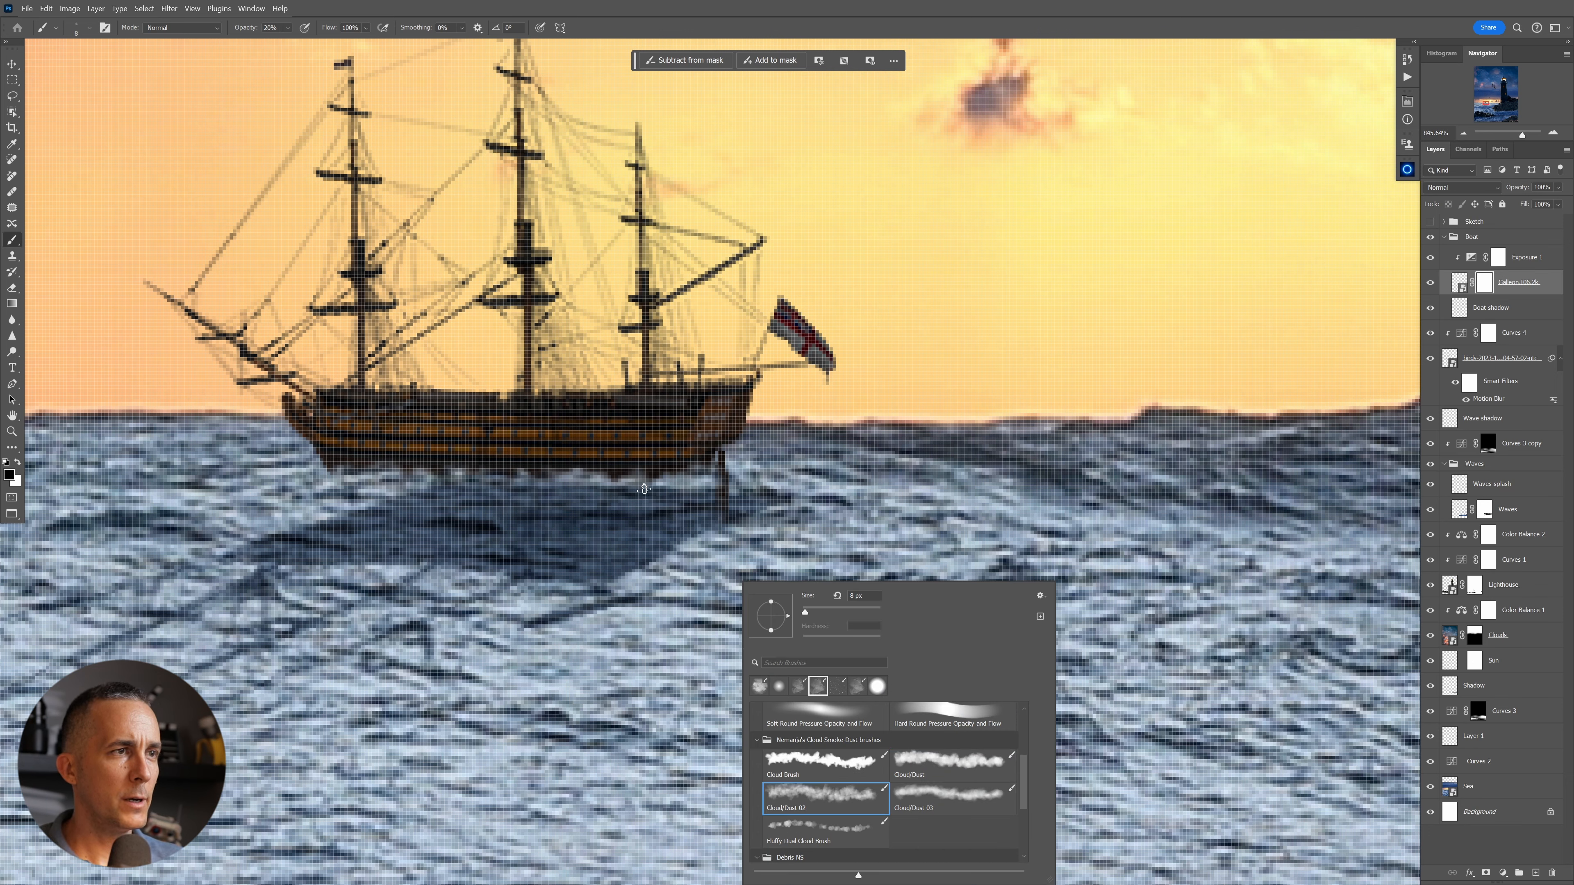
key(2)
mouse_move(680, 471)
mouse_down()
mouse_move(323, 464)
mouse_move(533, 473)
mouse_up()
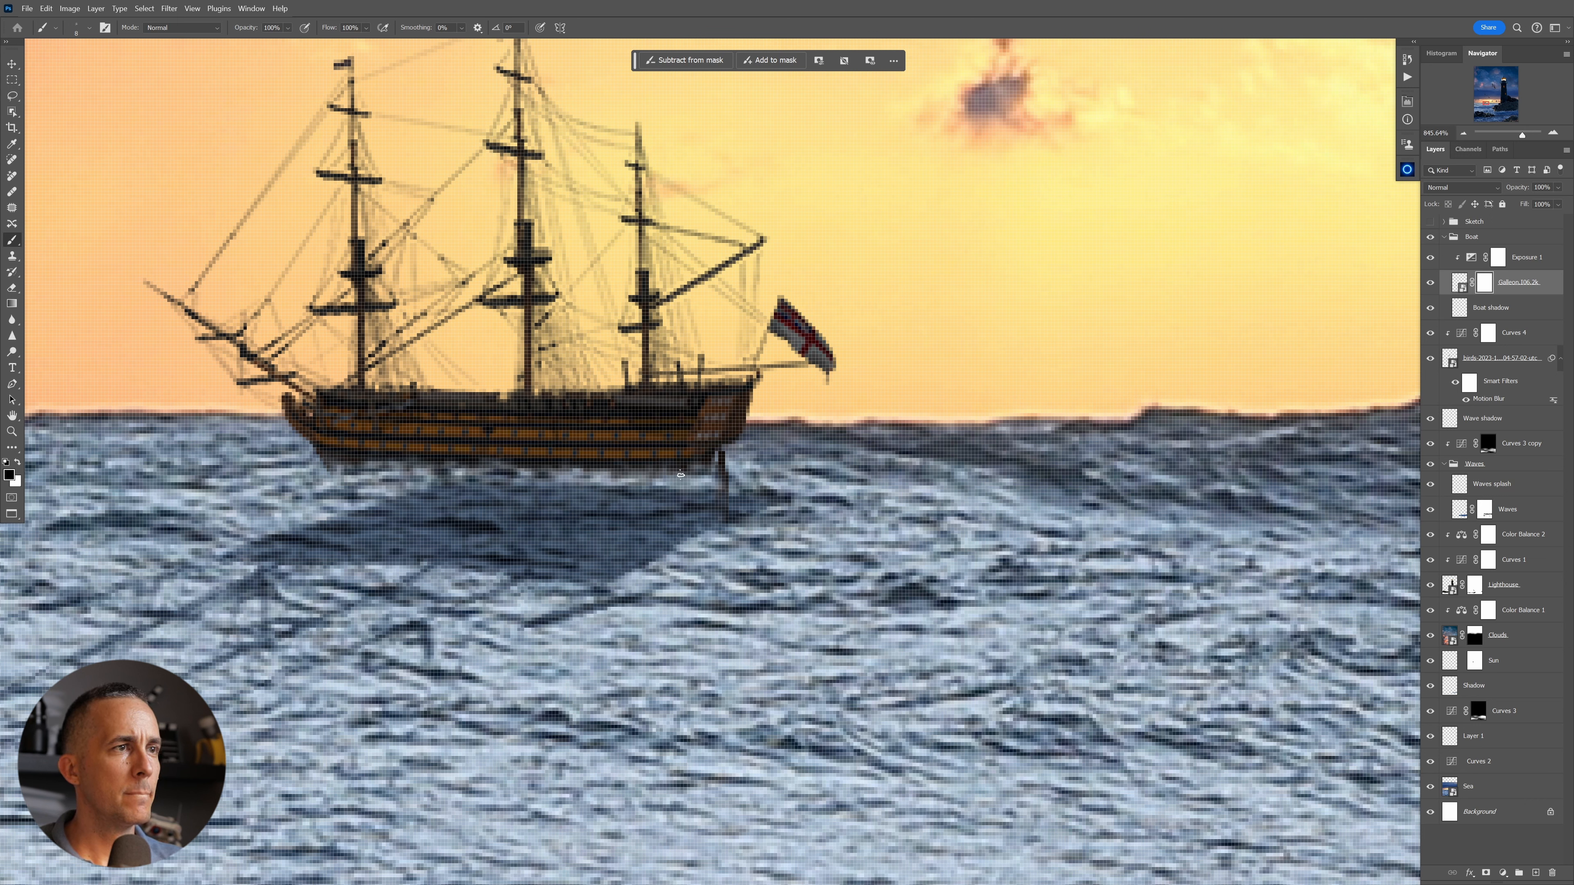
Refine the galleon mask around the stern and rudder, alternating white and black paint.
key(x)
mouse_move(694, 464)
mouse_down()
mouse_move(331, 464)
mouse_move(598, 480)
mouse_move(700, 464)
mouse_move(737, 521)
mouse_up()
key(x)
key(x)
drag(713, 464, 722, 452)
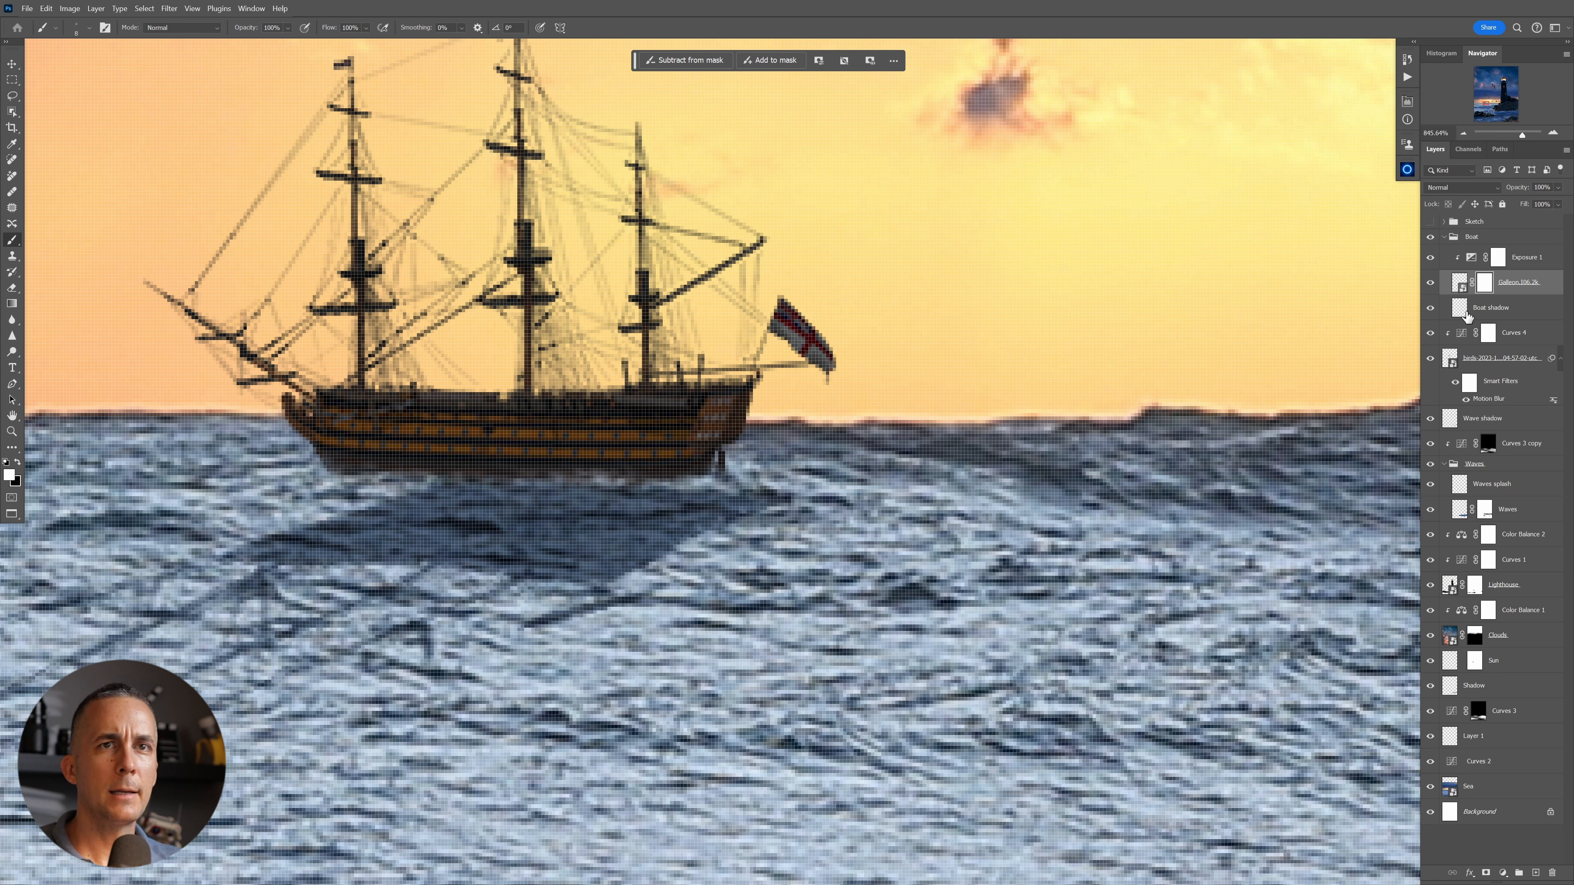
Reposition the Boat shadow layer so the shadow meets the galleon's masked waterline.
click(1487, 307)
key(v)
mouse_move(561, 506)
mouse_down()
mouse_move(620, 541)
mouse_move(581, 523)
mouse_up()
key(ctrl+0)
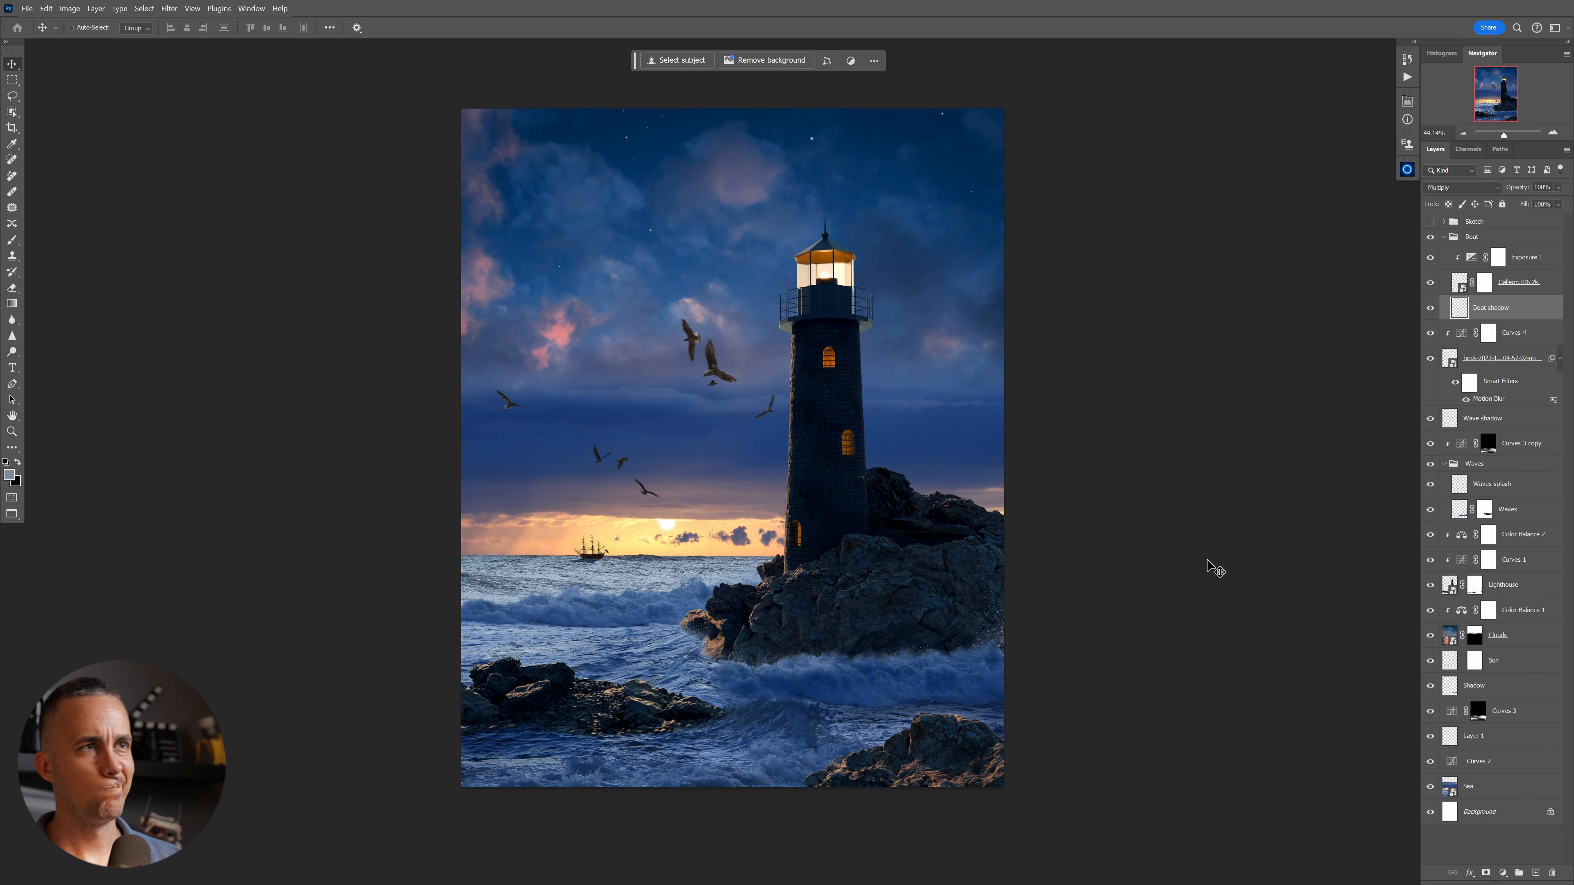
drag(923, 489, 927, 495)
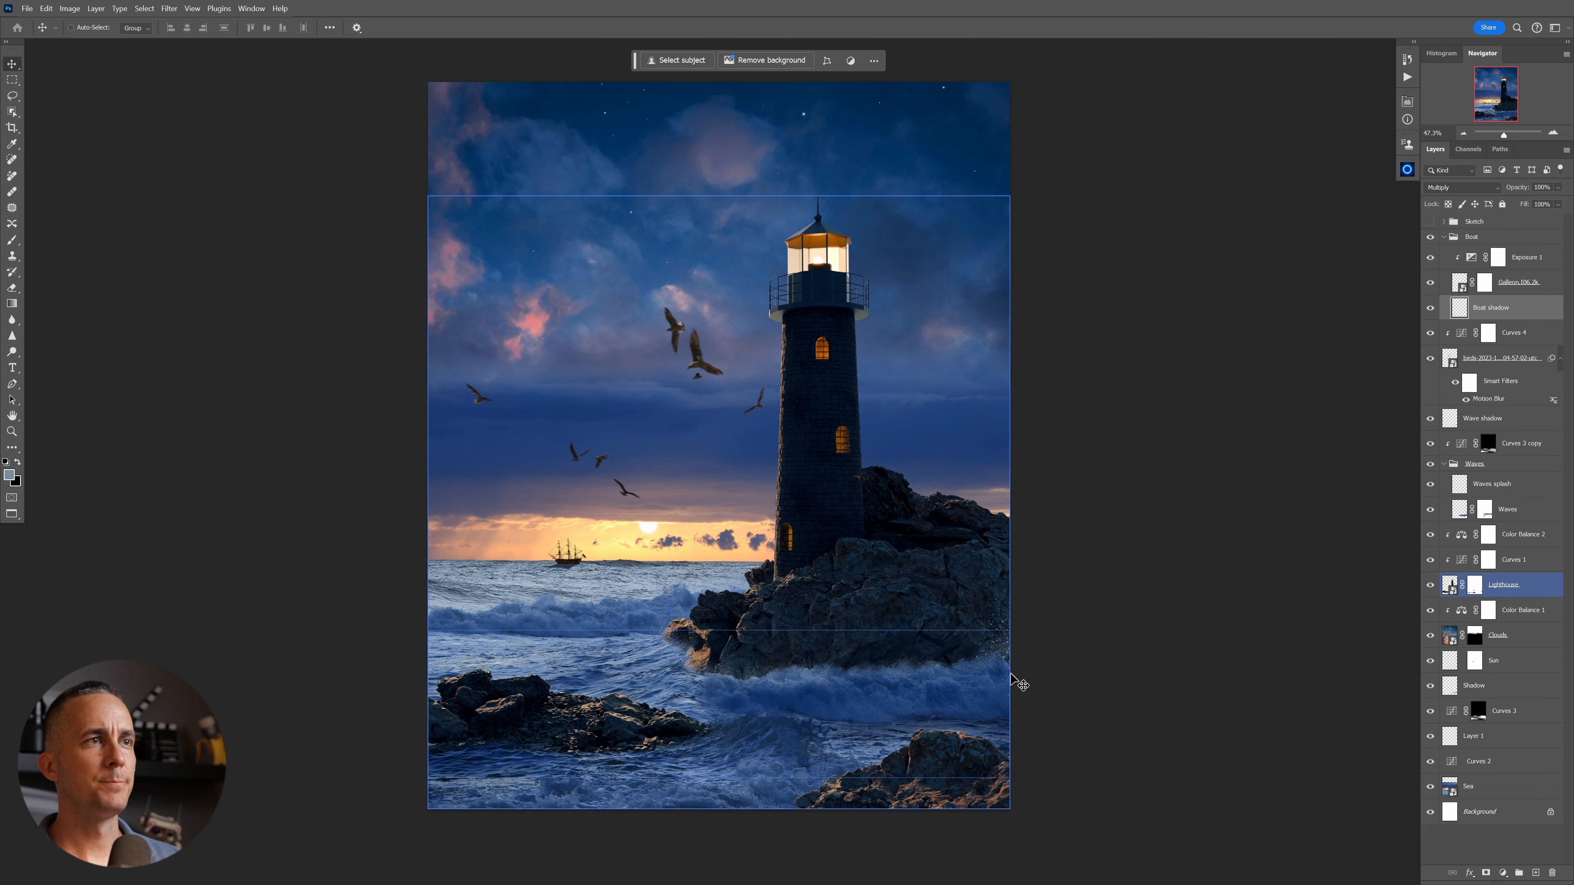
Collapse the Boat group and briefly show the Sketch group to compare the composite and boat placement with it.
click(1445, 238)
click(1431, 222)
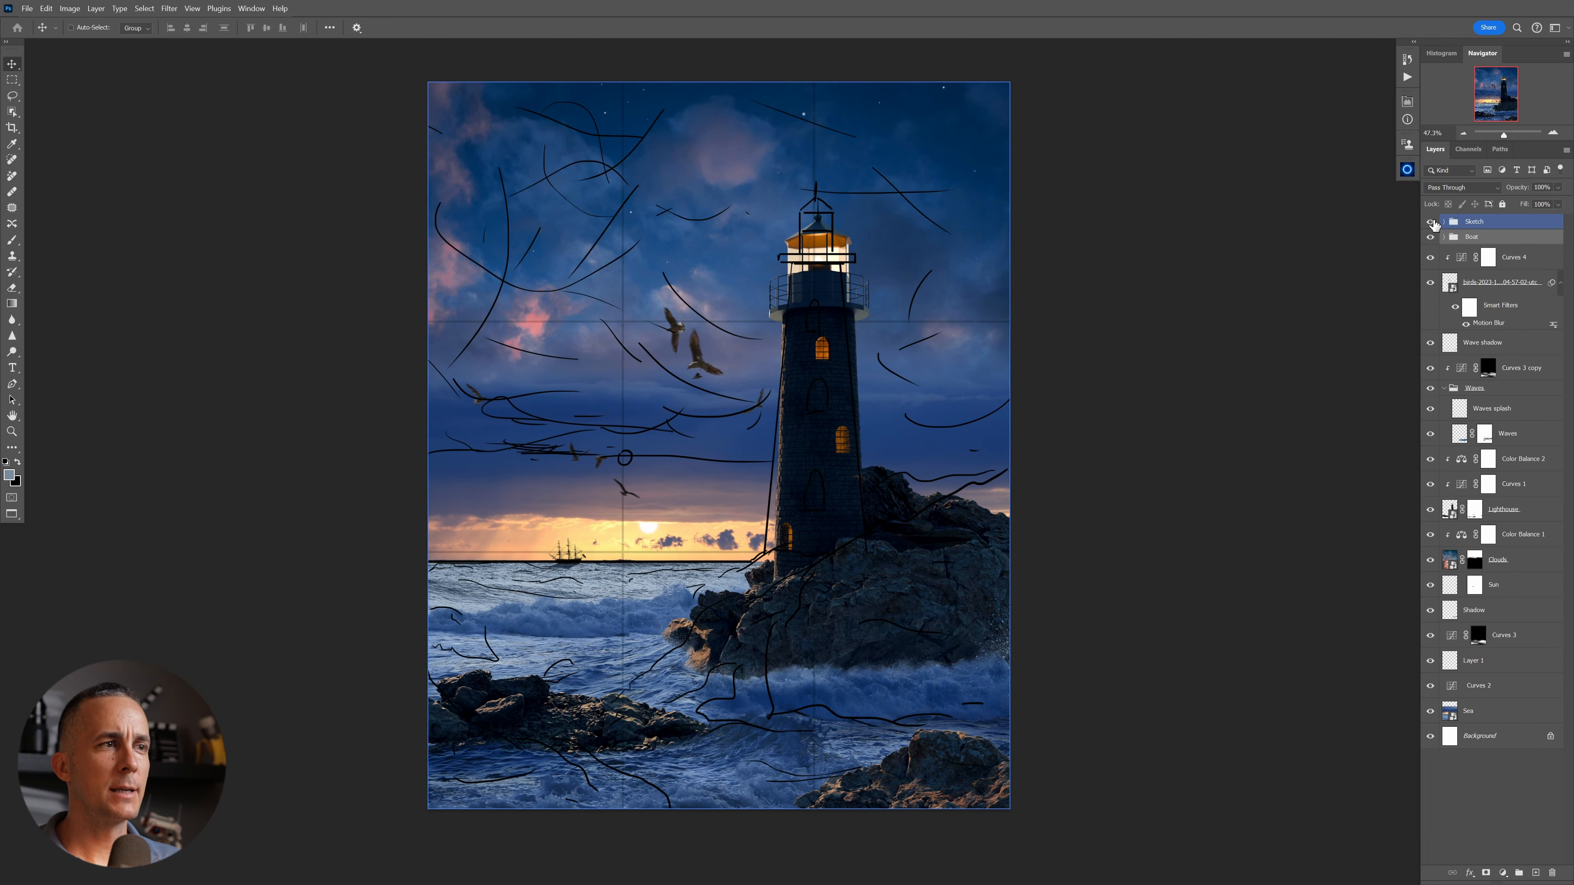
click(1431, 222)
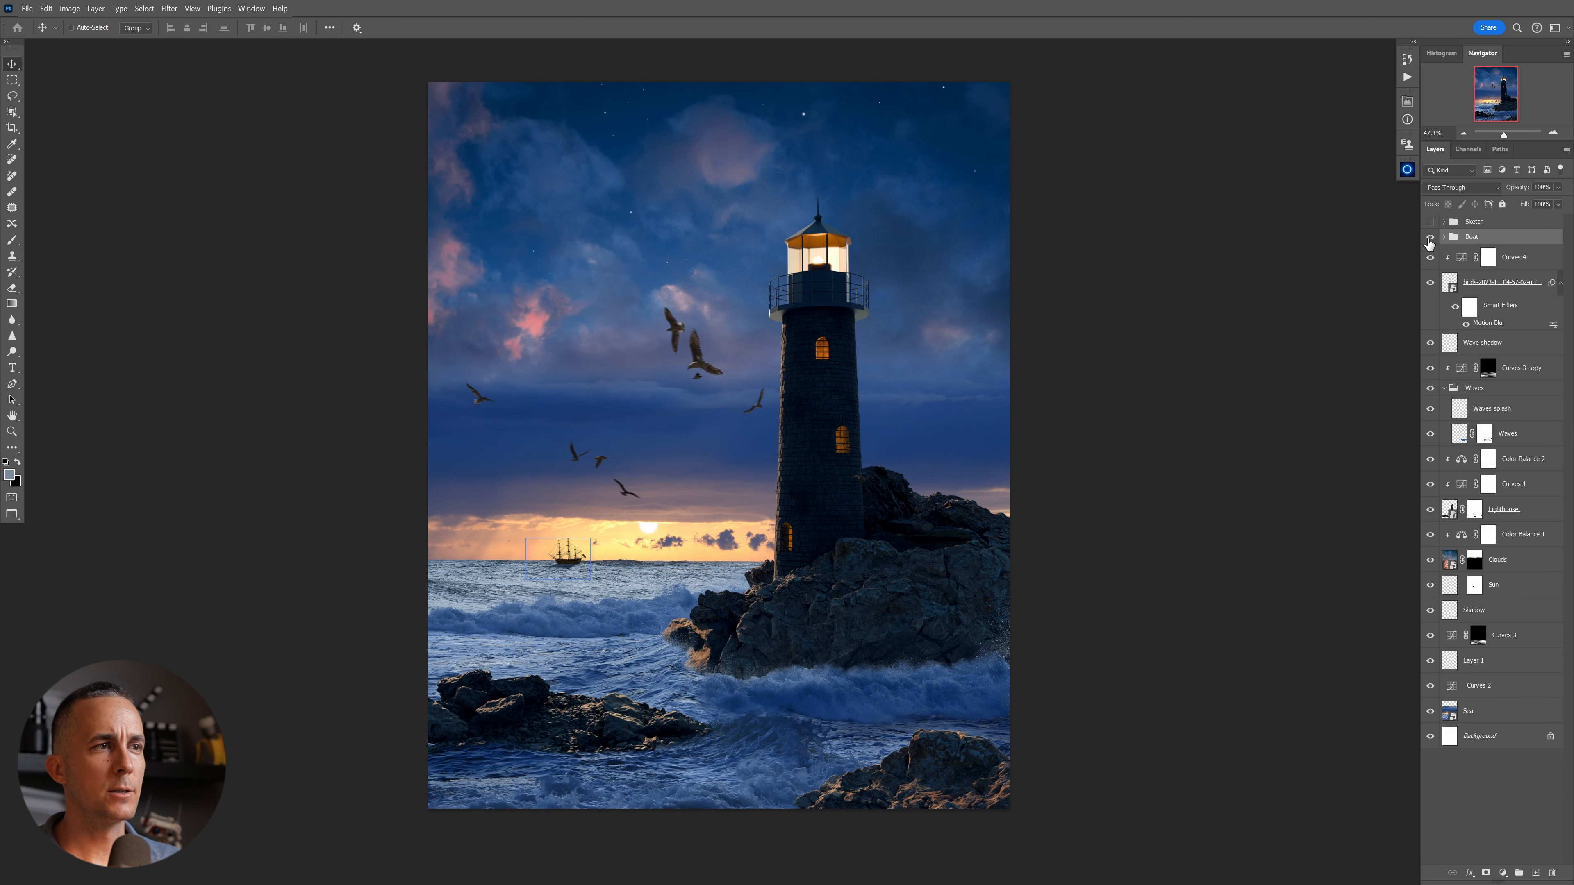
drag(669, 536, 718, 552)
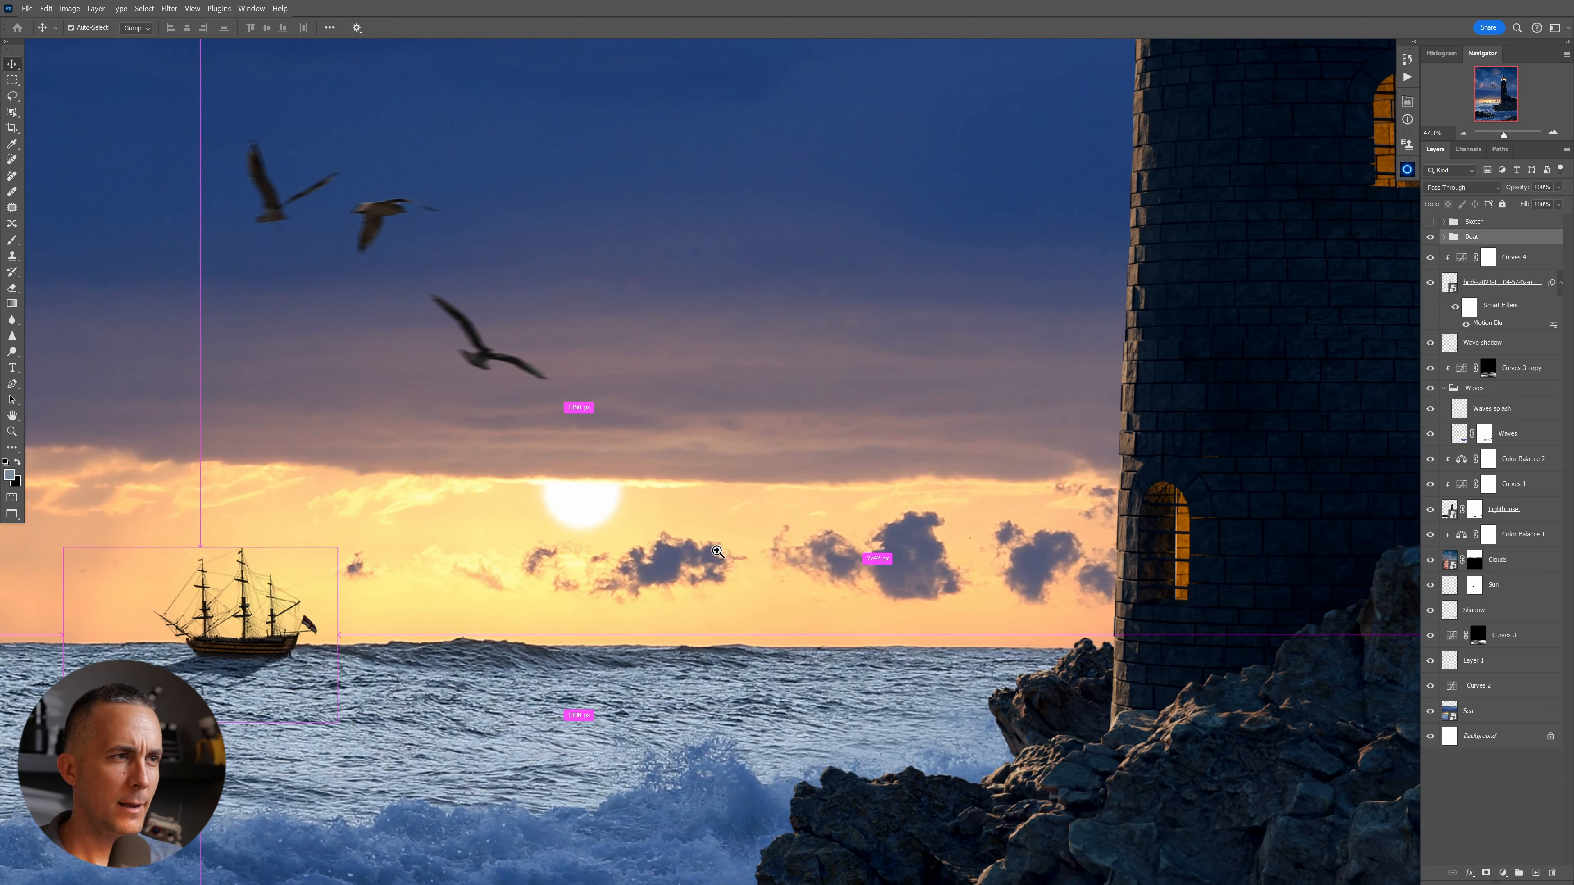
key(ctrl+0)
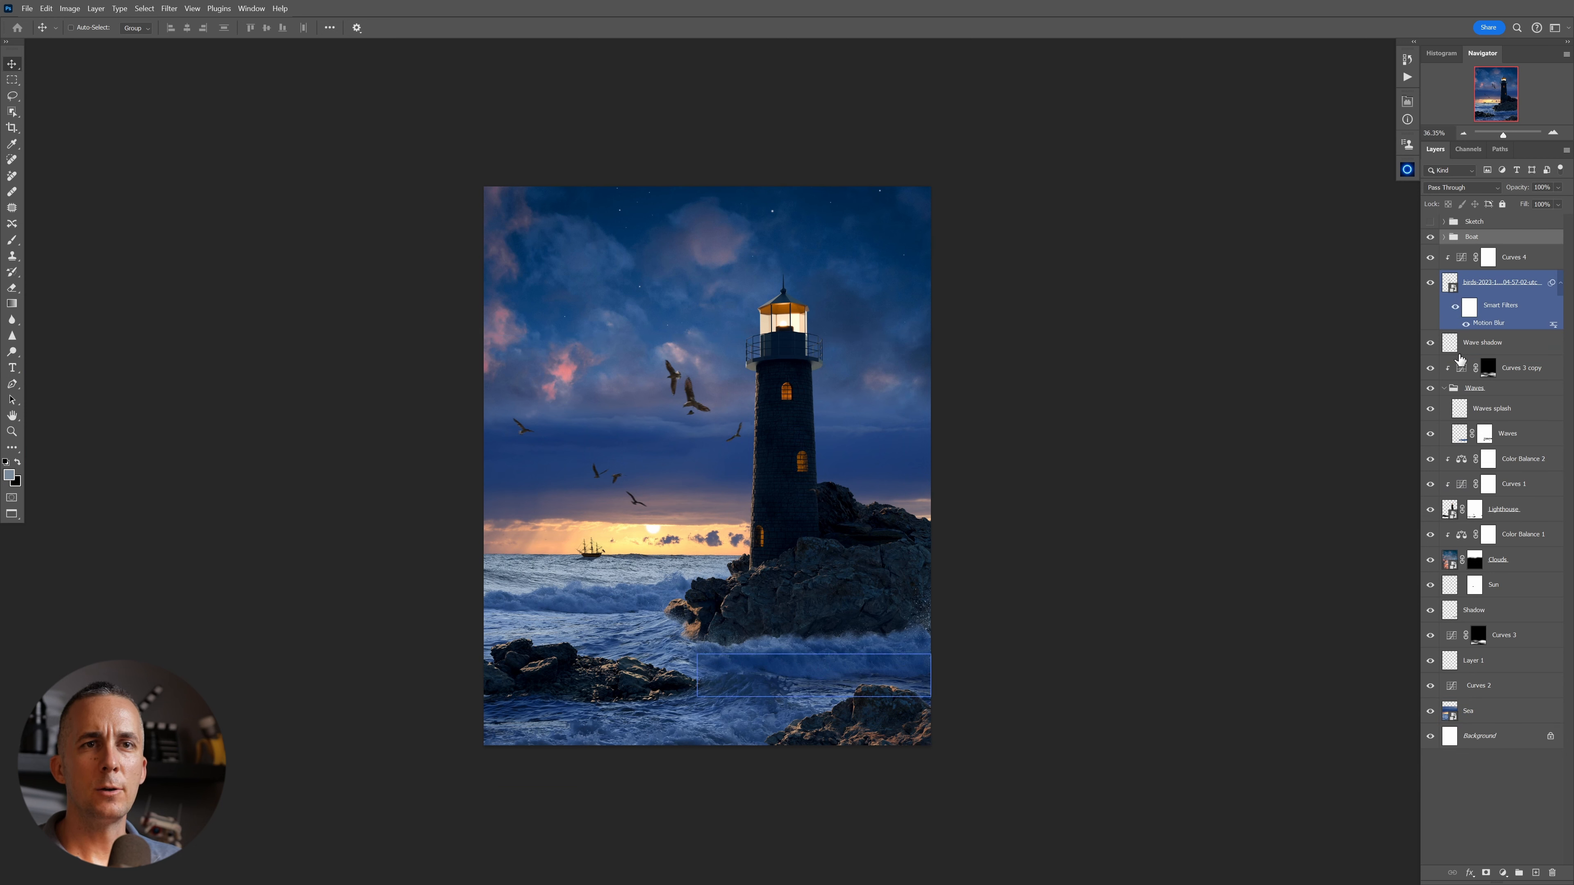
Group the lighthouse layer with its Curves 1 and Color Balance 2 adjustments as Lighthouse, collapsing the Waves group.
click(1455, 512)
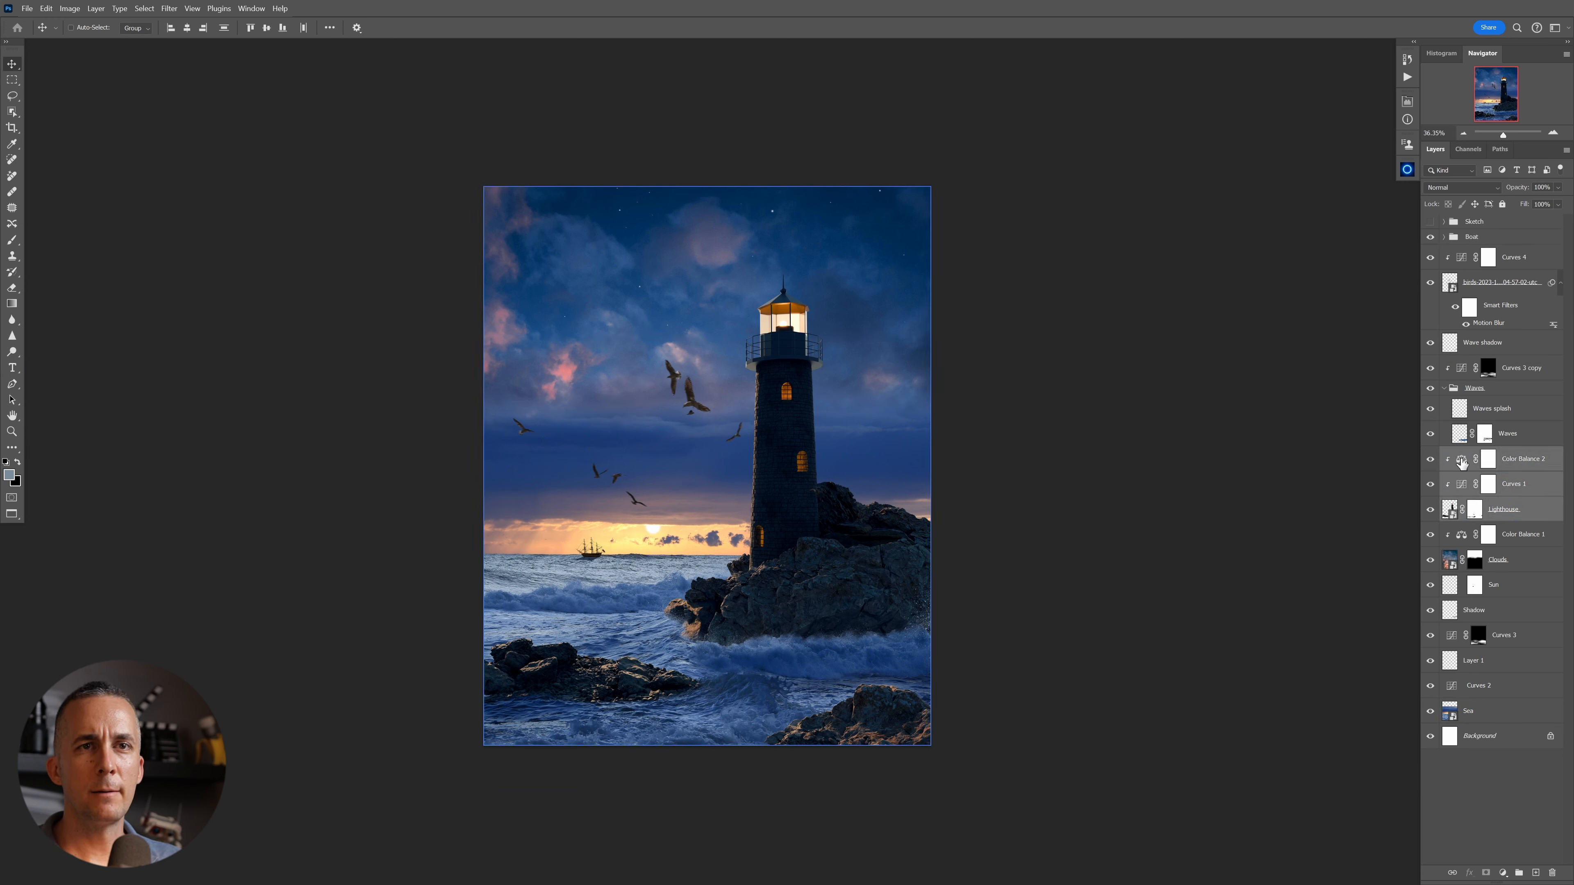
click(1444, 388)
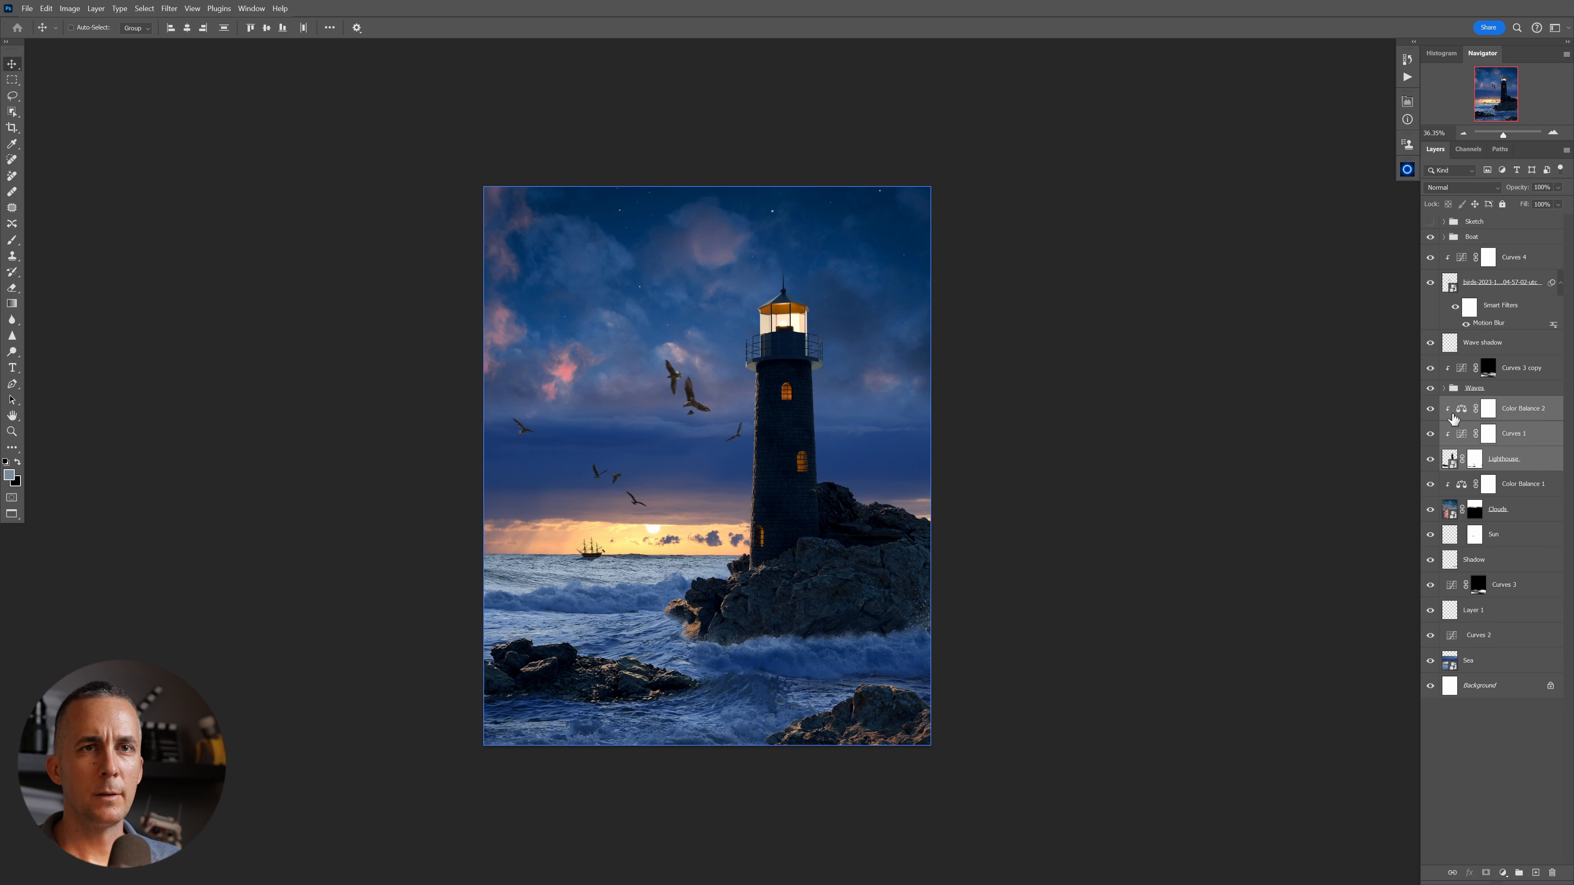
key(ctrl+g)
double_click(1480, 404)
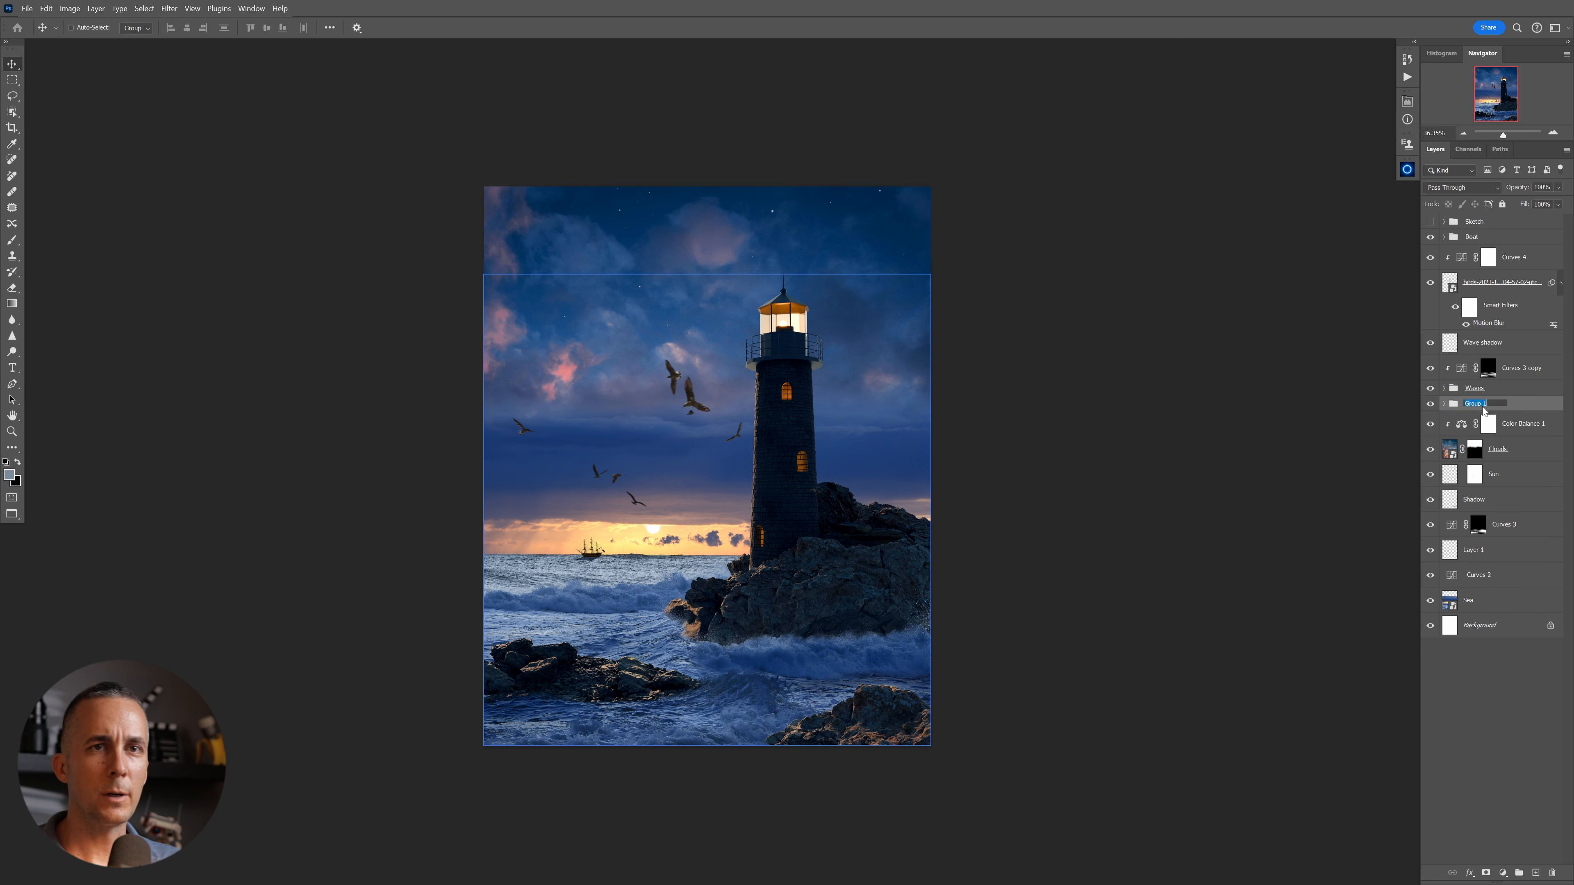
text(Lighth)
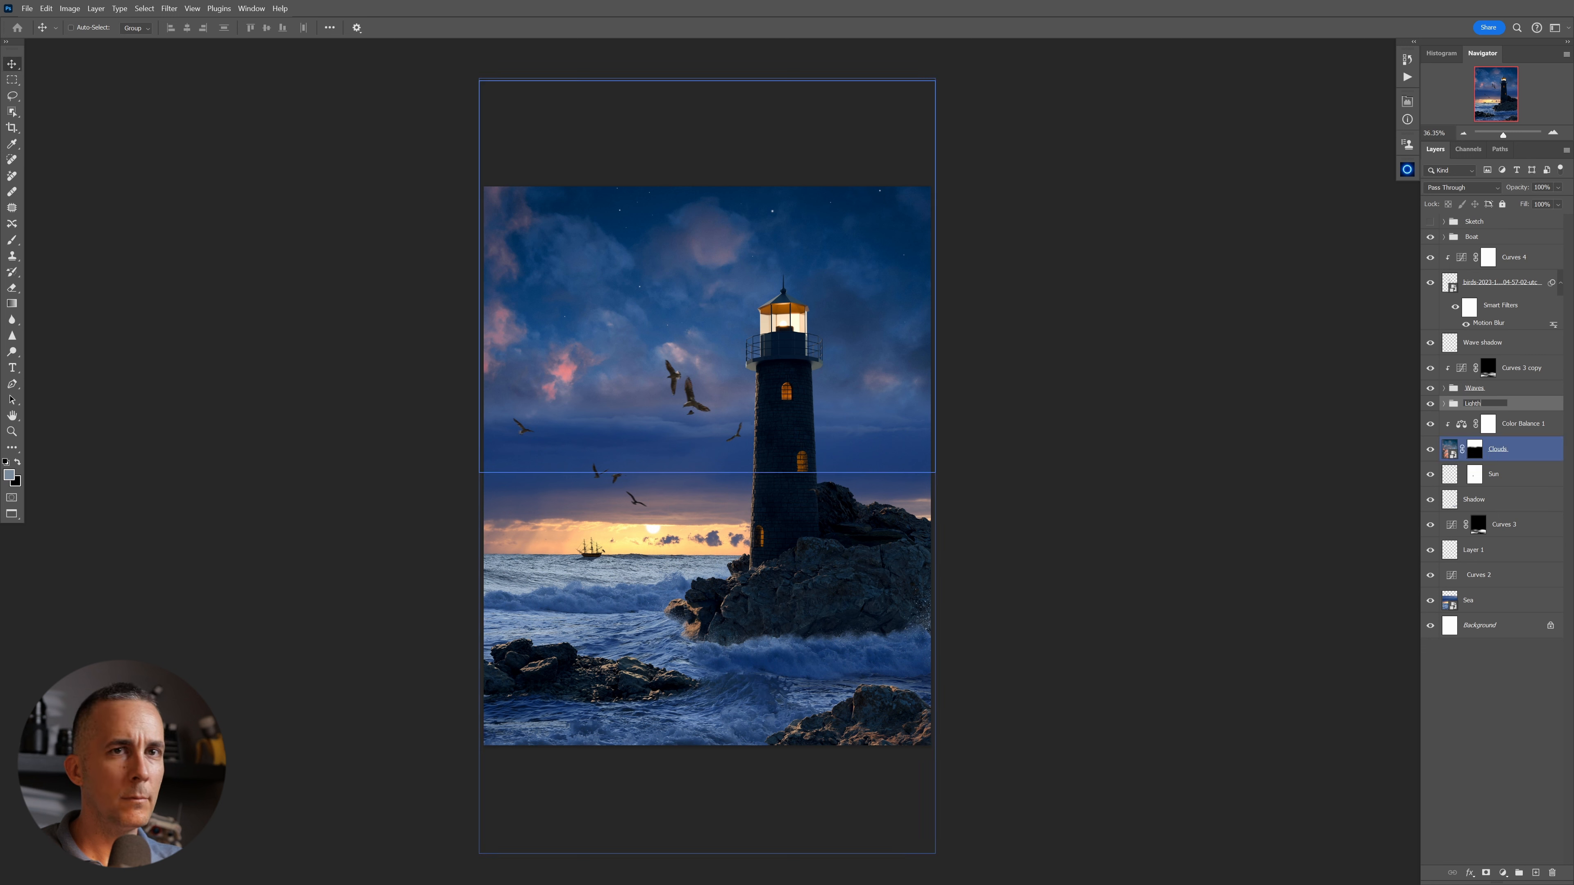
text(ouse)
key(Return)
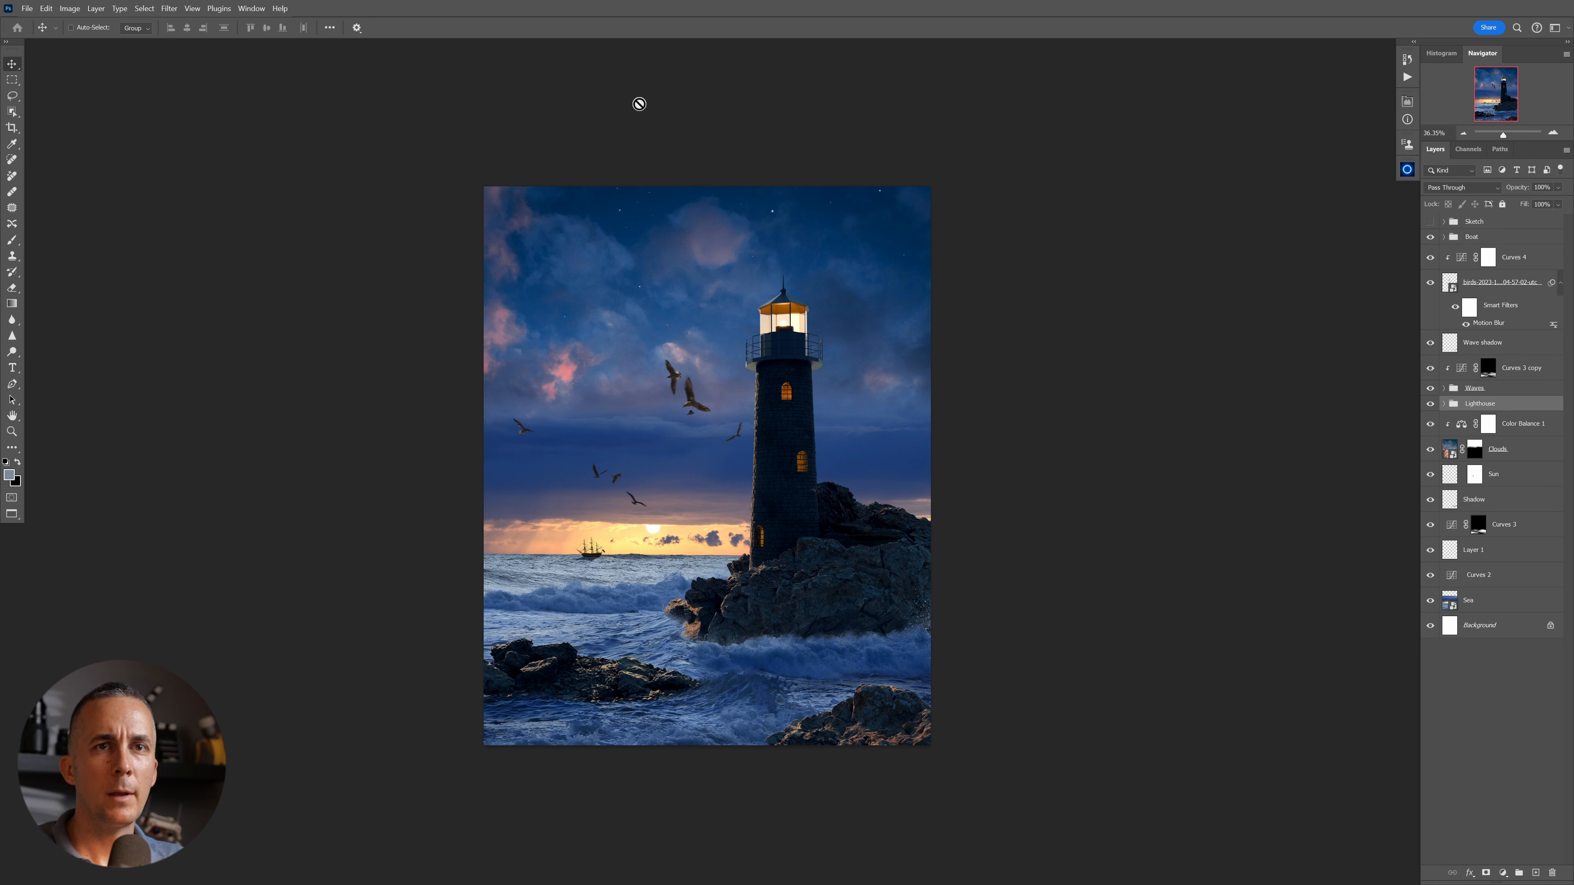
Add a new layer named Light at the top of the Lighthouse group.
click(1444, 404)
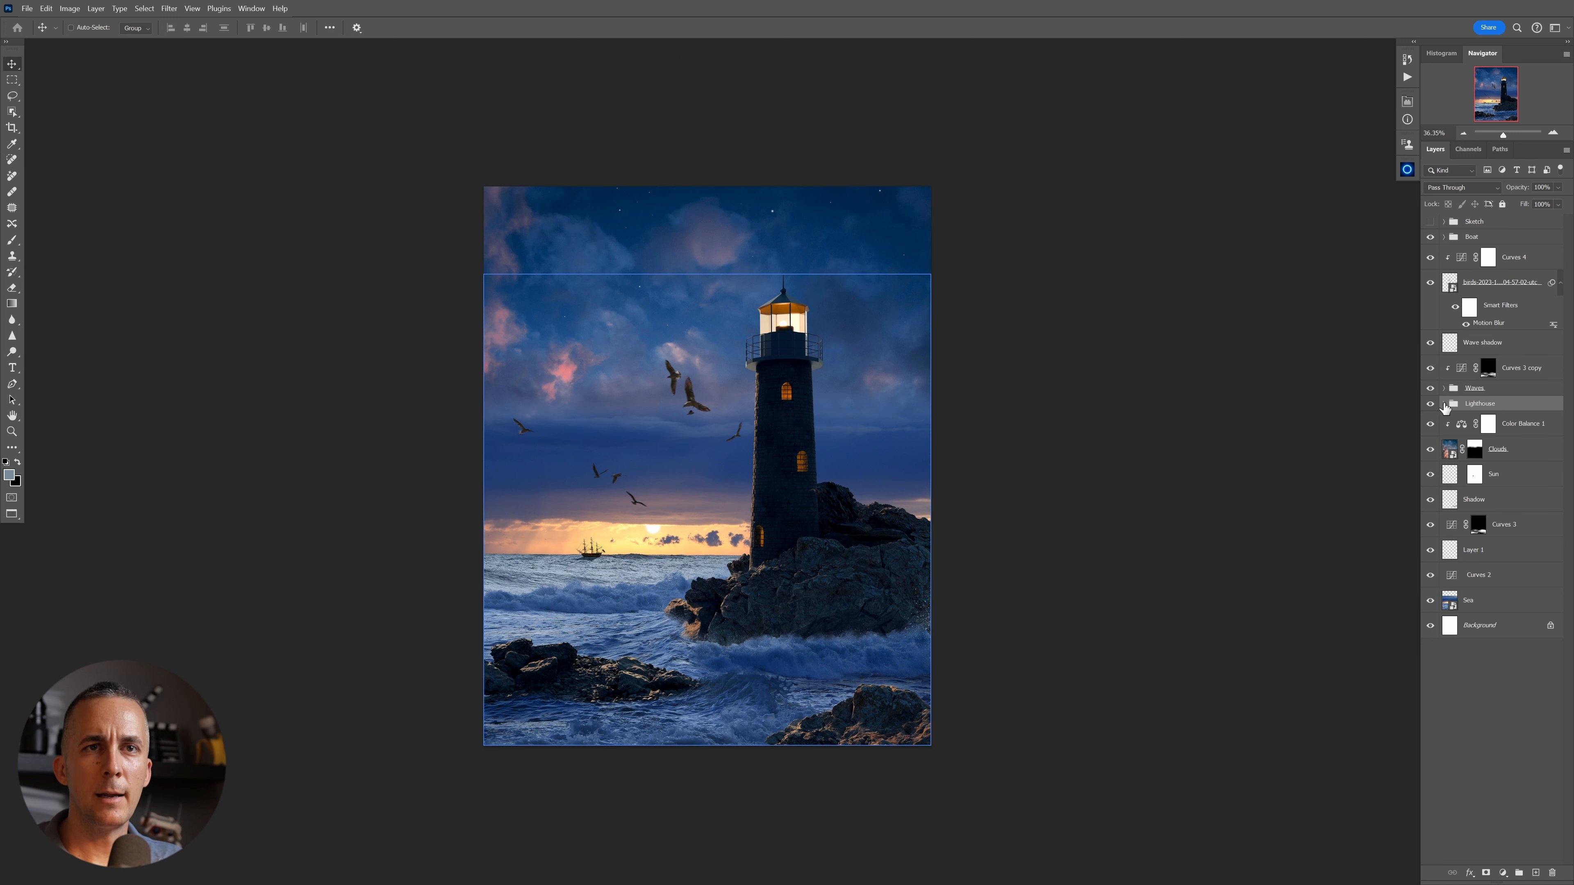
click(1474, 427)
click(1535, 872)
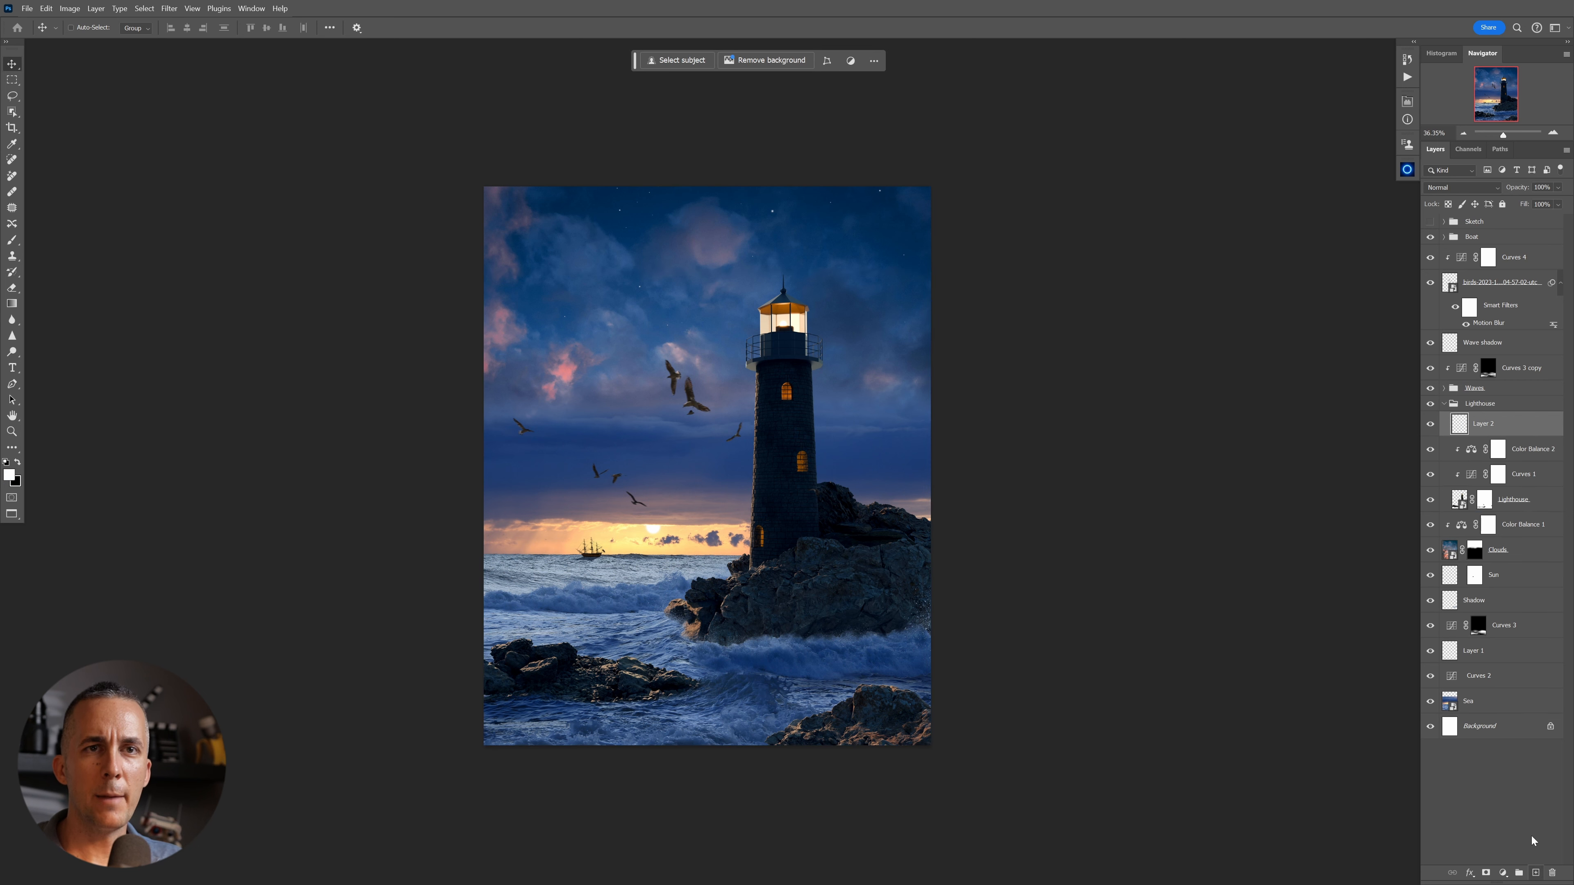
double_click(1486, 424)
text(Light)
click(1495, 406)
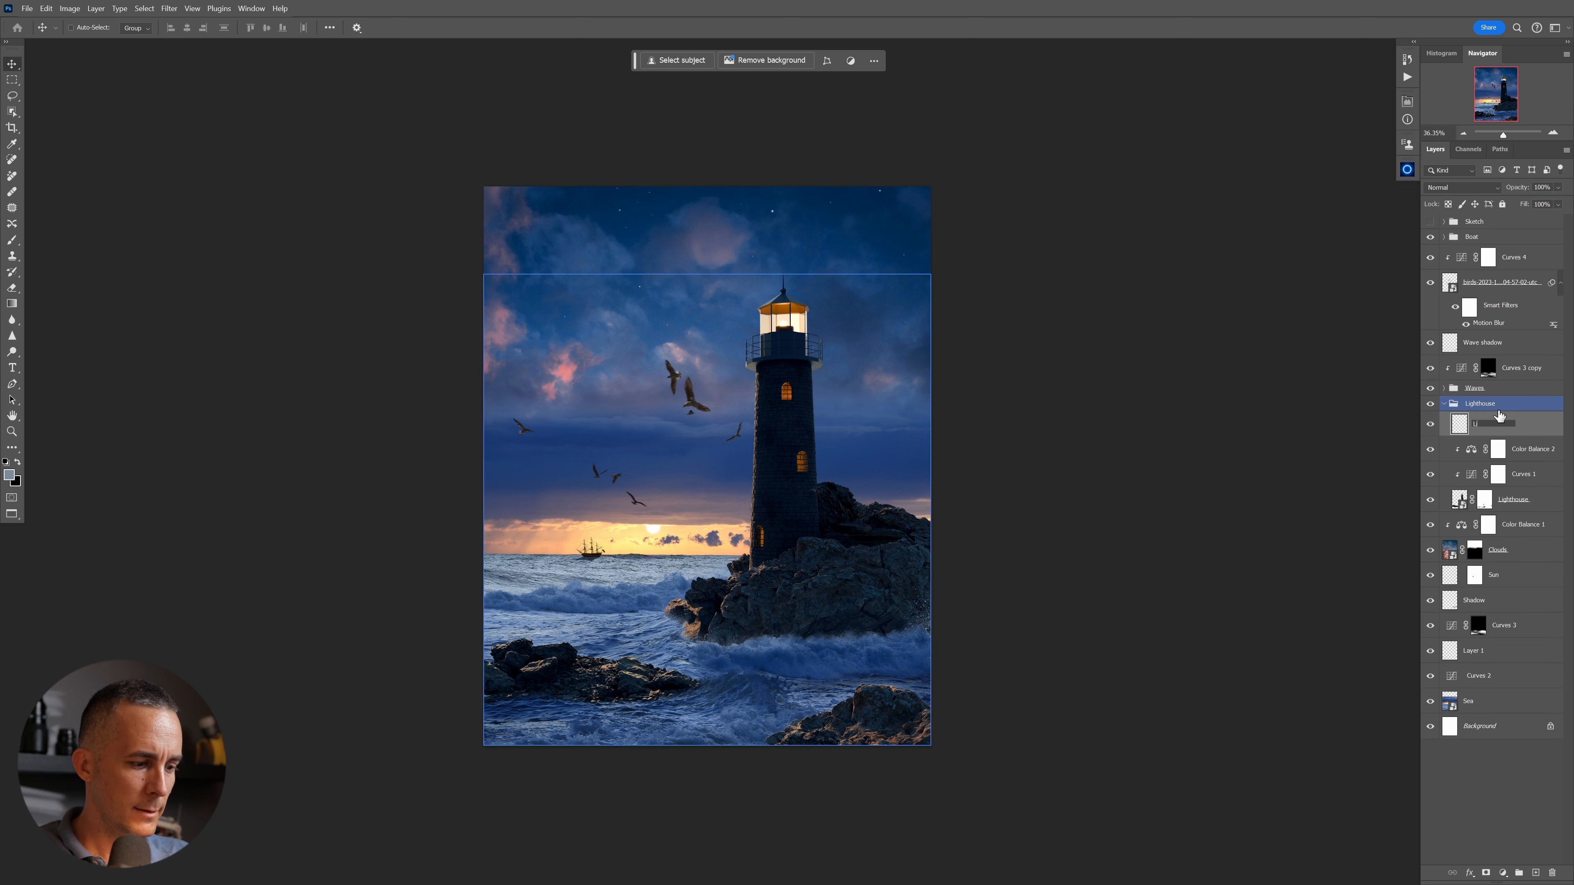
click(1499, 415)
Paint a soft white glow over the lamp in the lighthouse lantern on the Light layer with a round brush.
key(b)
scroll(813, 286, up, 5)
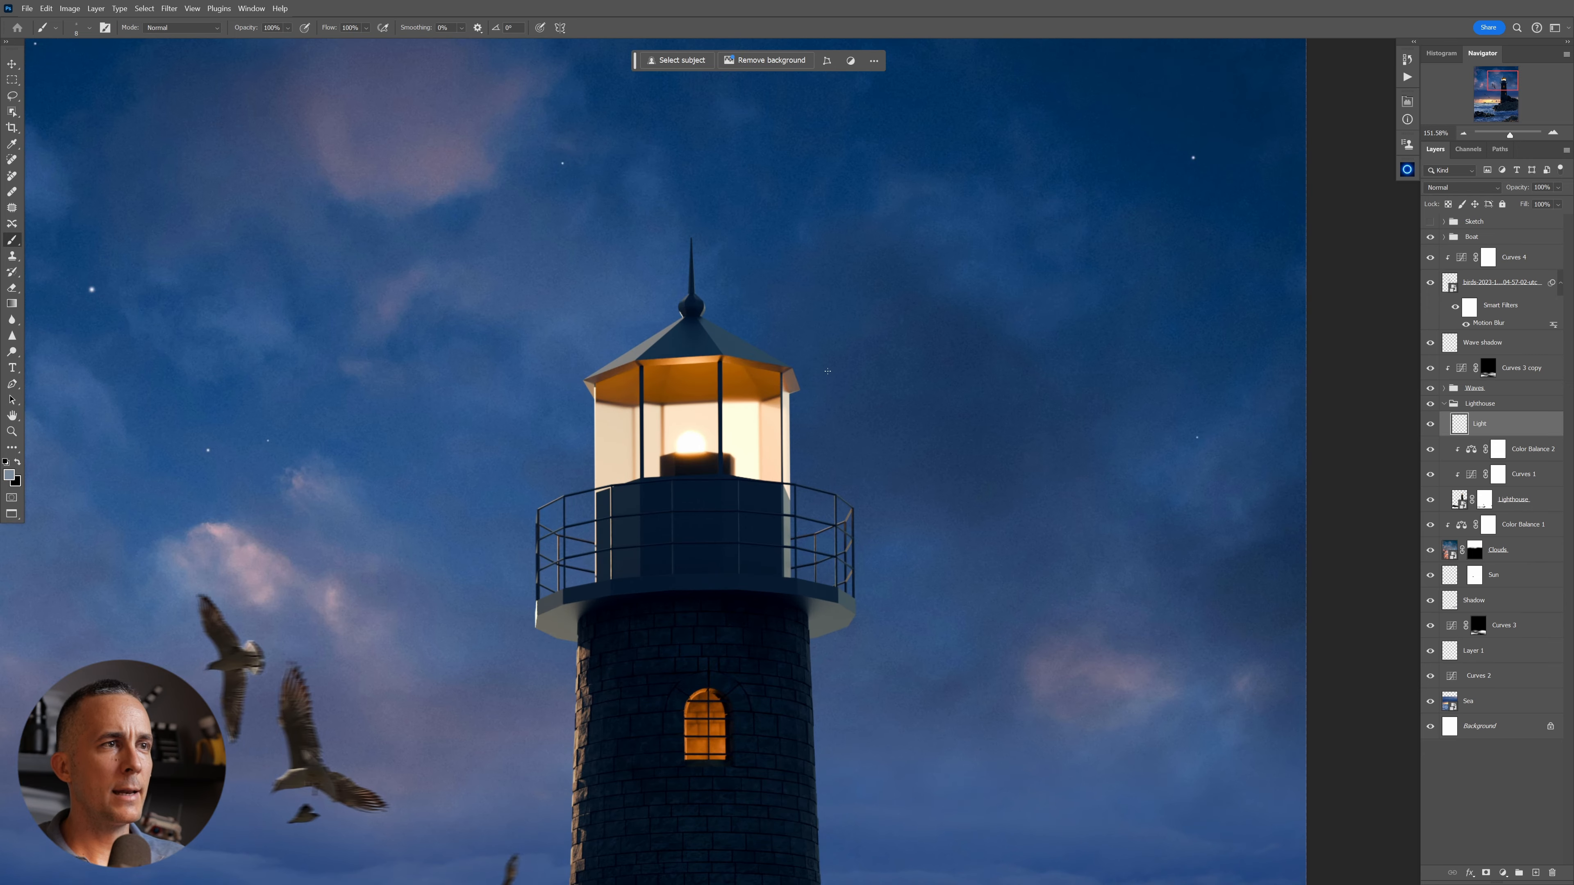
right_click(691, 437)
click(716, 545)
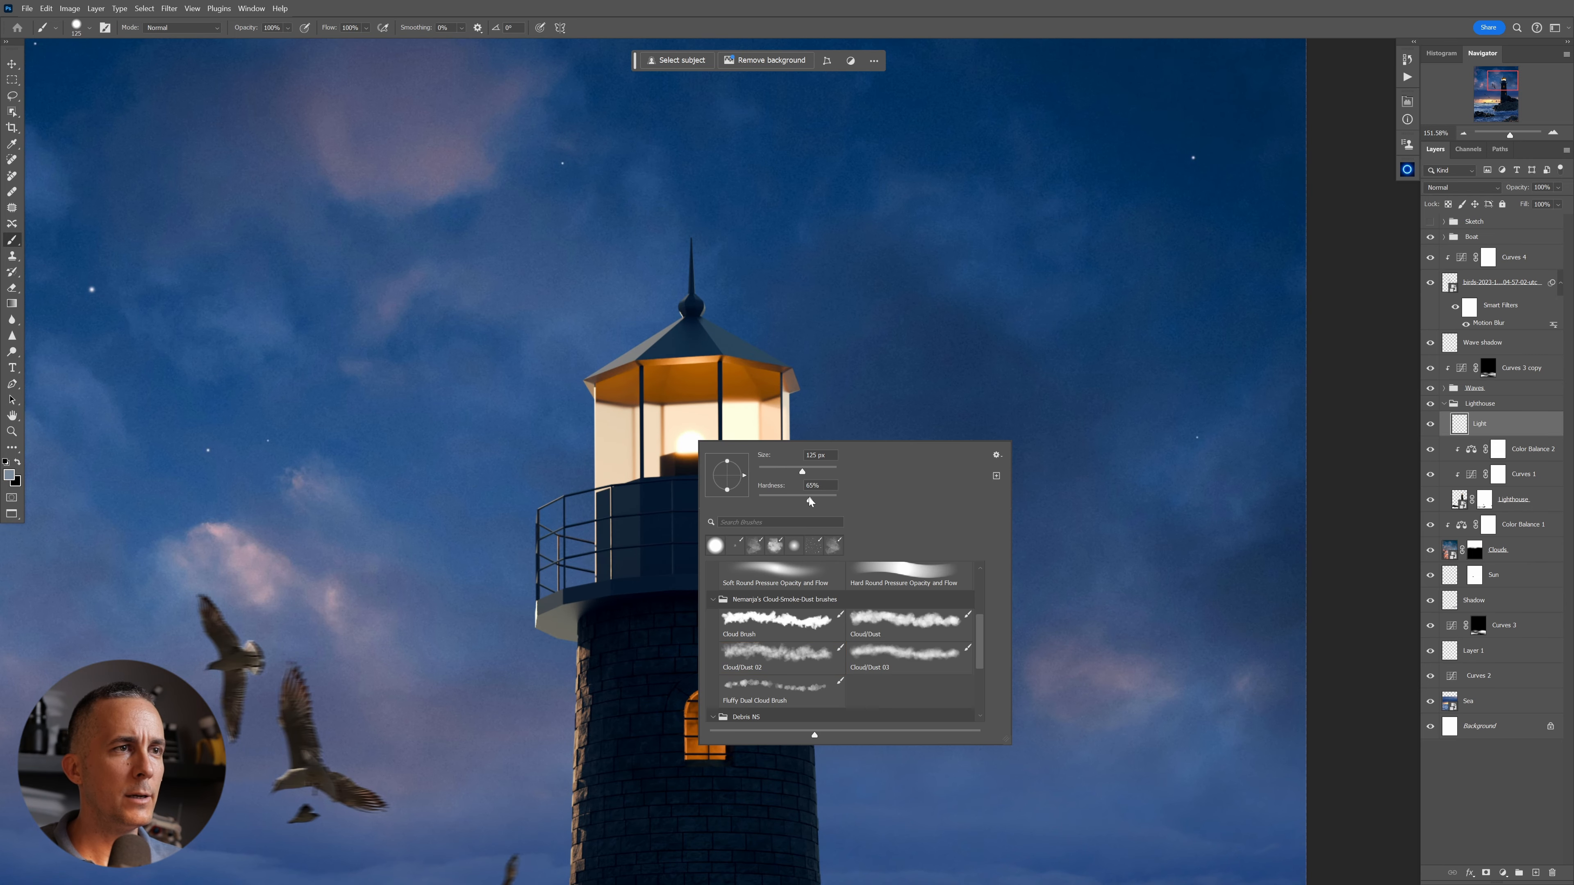
key(Return)
key(bracketleft)
key(bracketleft)
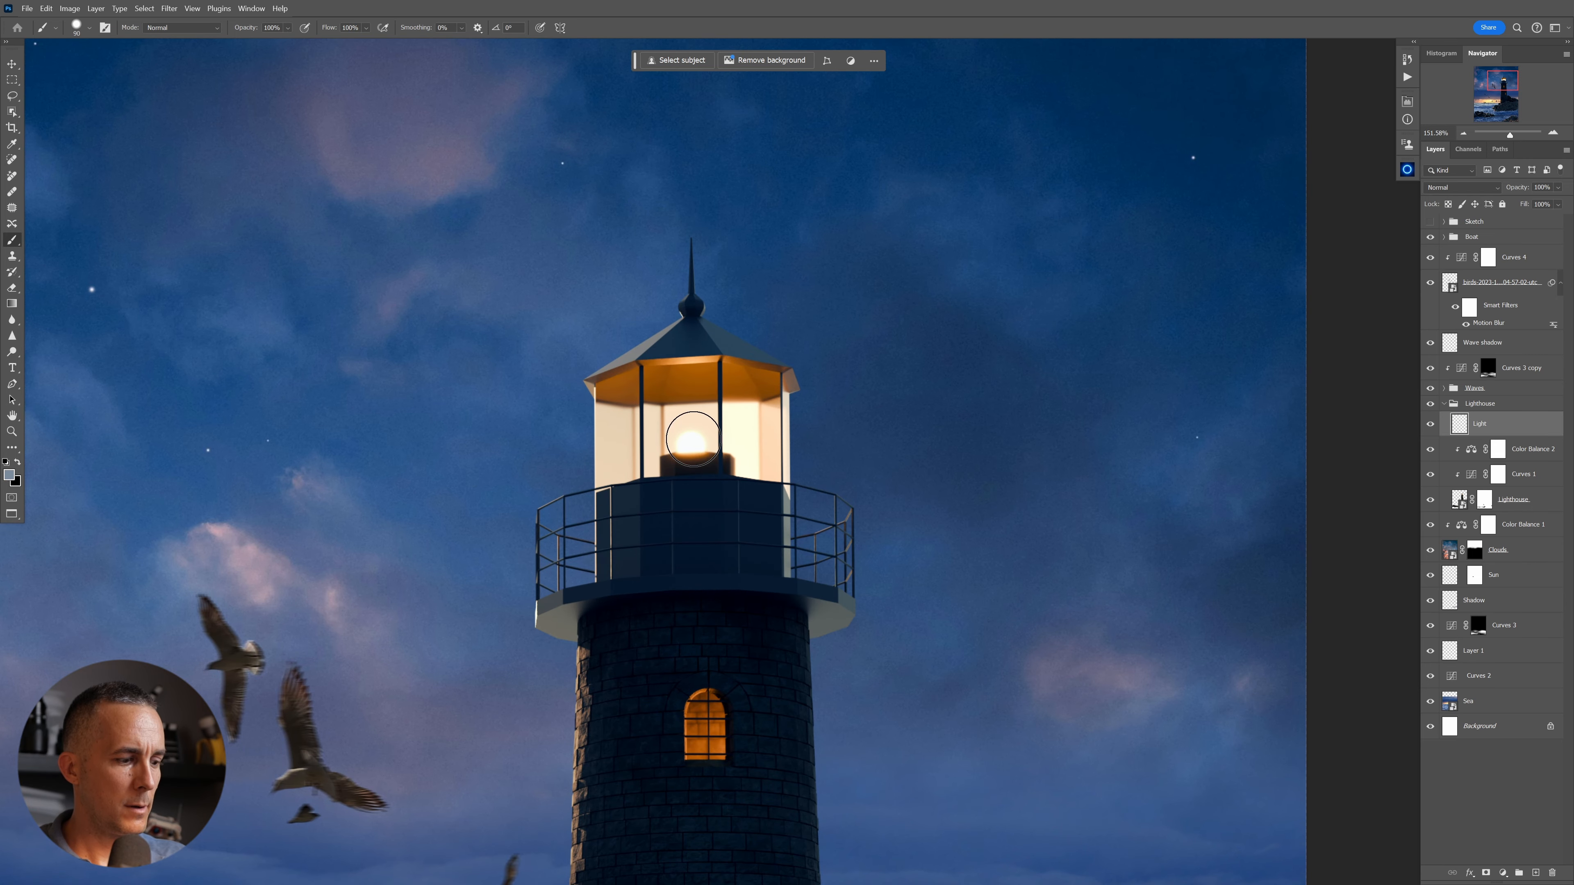
key(d)
key(x)
key(bracketleft)
key(bracketleft)
key(bracketright)
key(bracketright)
key(bracketright)
click(692, 436)
key(bracketright)
key(bracketright)
key(bracketright)
click(687, 433)
click(692, 437)
click(693, 438)
Resize the white brush and paint more light across the lantern's glass panes around the lamp.
key(bracketleft)
key(bracketleft)
key(bracketleft)
key(bracketleft)
key(bracketleft)
key(bracketleft)
key(bracketleft)
key(bracketleft)
key(bracketleft)
key(bracketleft)
key(bracketleft)
key(bracketleft)
key(bracketleft)
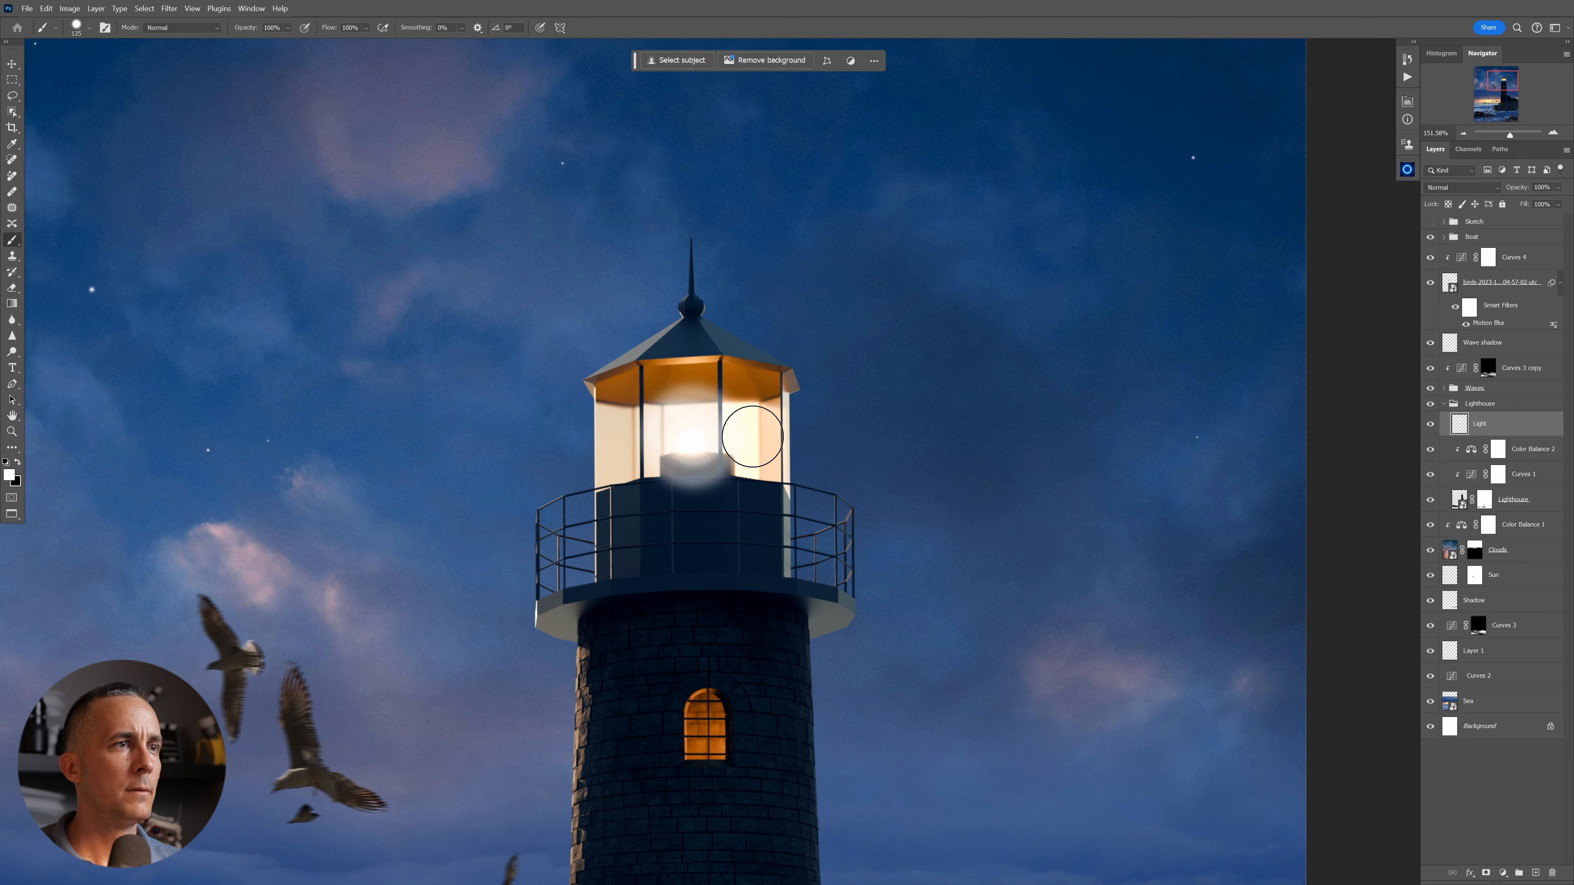
key(bracketright)
mouse_move(798, 449)
mouse_down()
mouse_move(567, 509)
mouse_move(589, 545)
mouse_move(684, 609)
mouse_move(696, 372)
mouse_move(713, 421)
mouse_up()
drag(729, 441, 762, 468)
drag(631, 383, 680, 393)
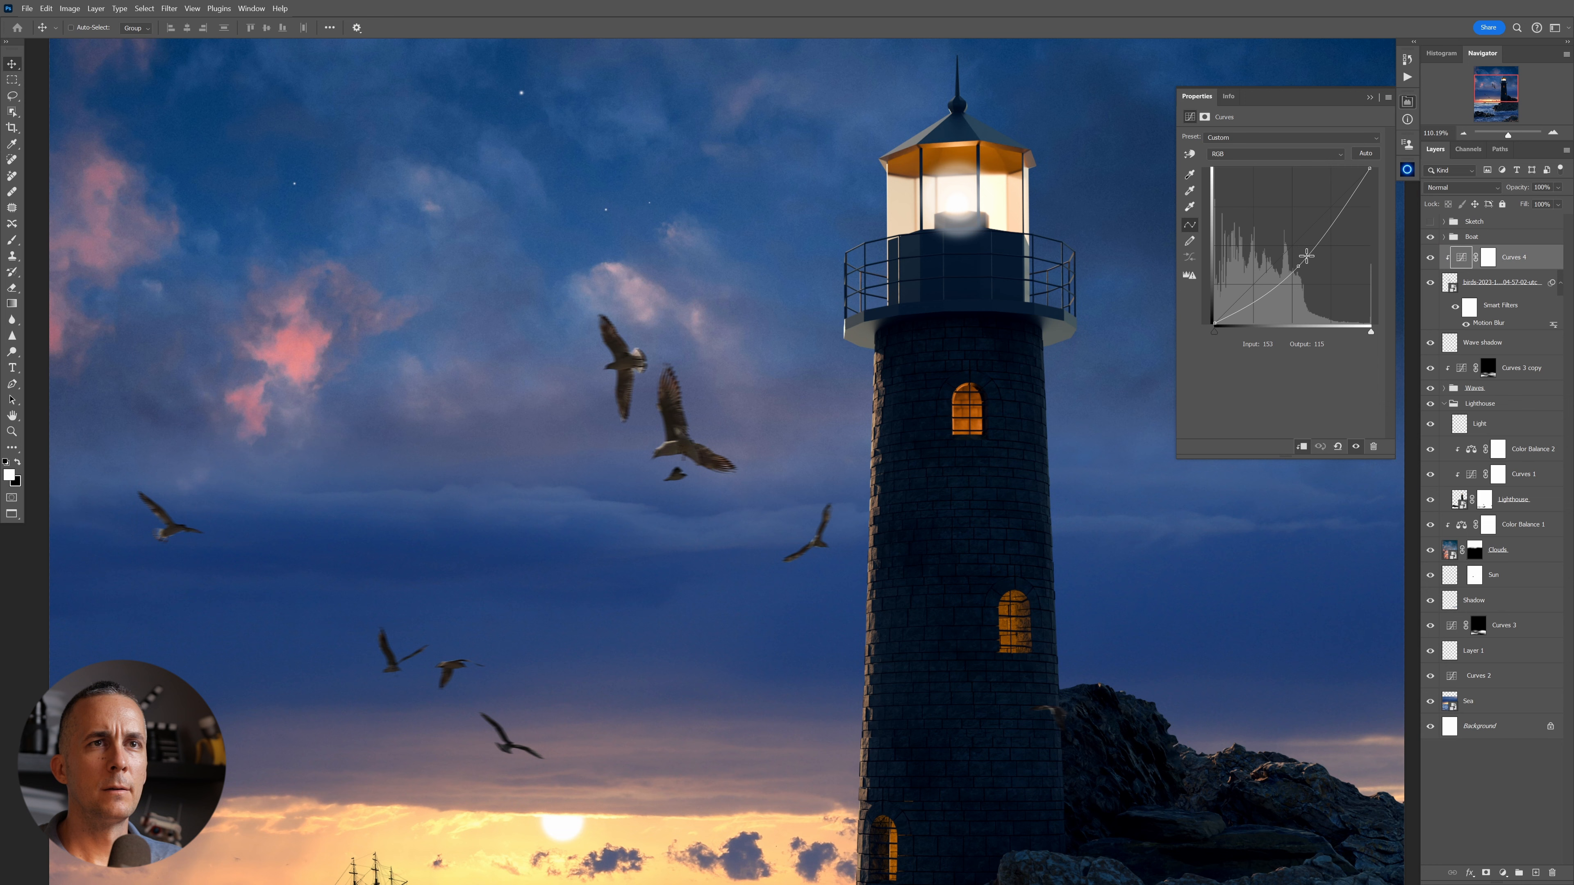
Darken the birds by lowering the Curves 4 midtones to about input 147 and output 82.
drag(1306, 255, 1304, 273)
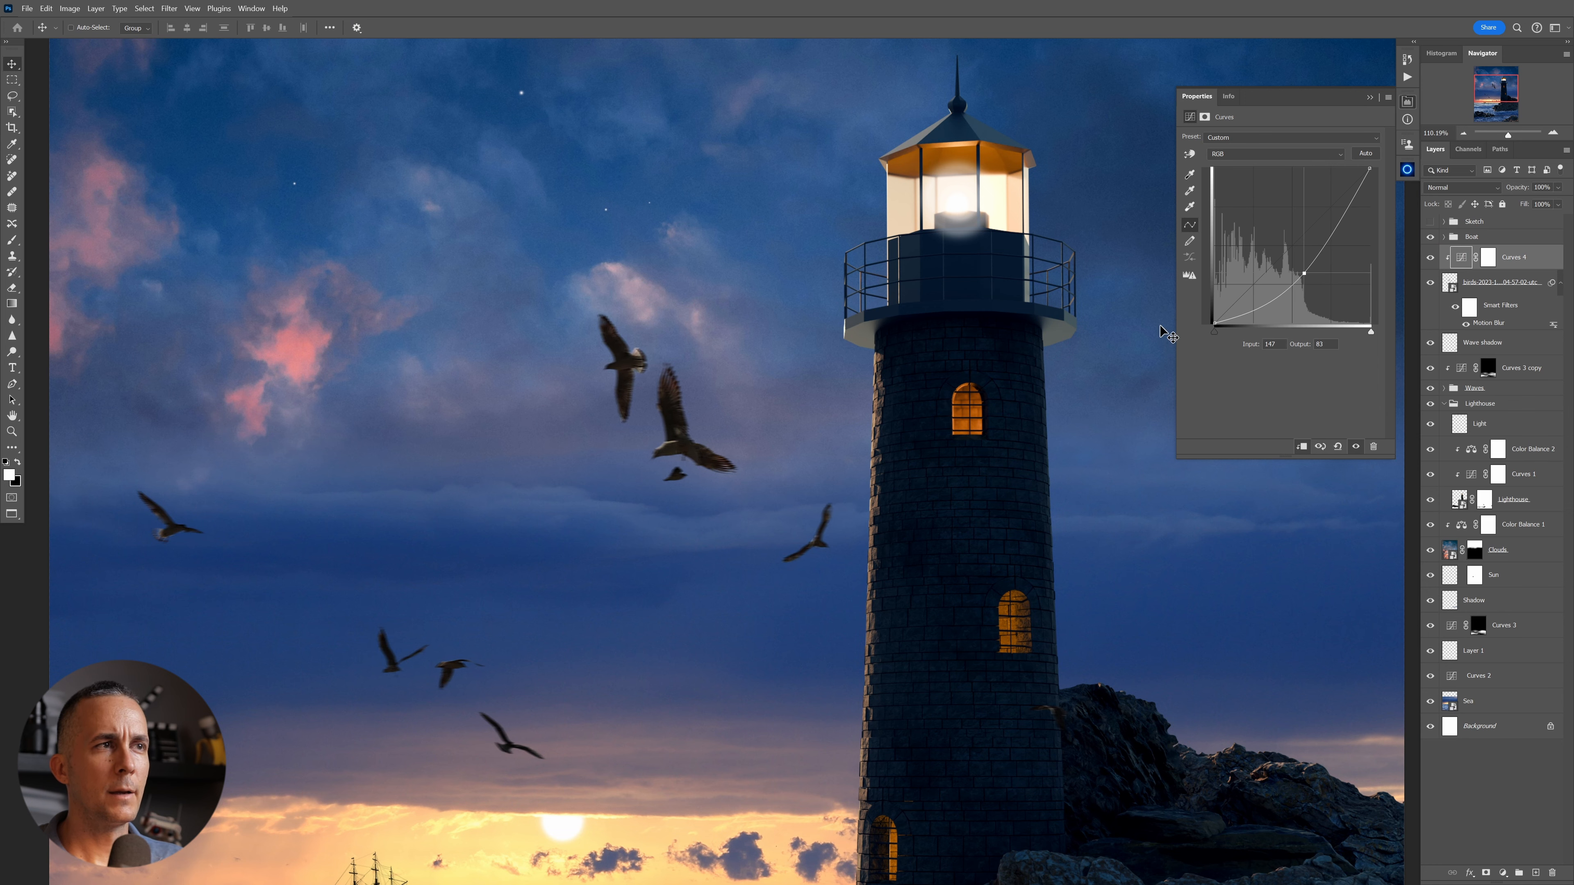
key(ctrl+0)
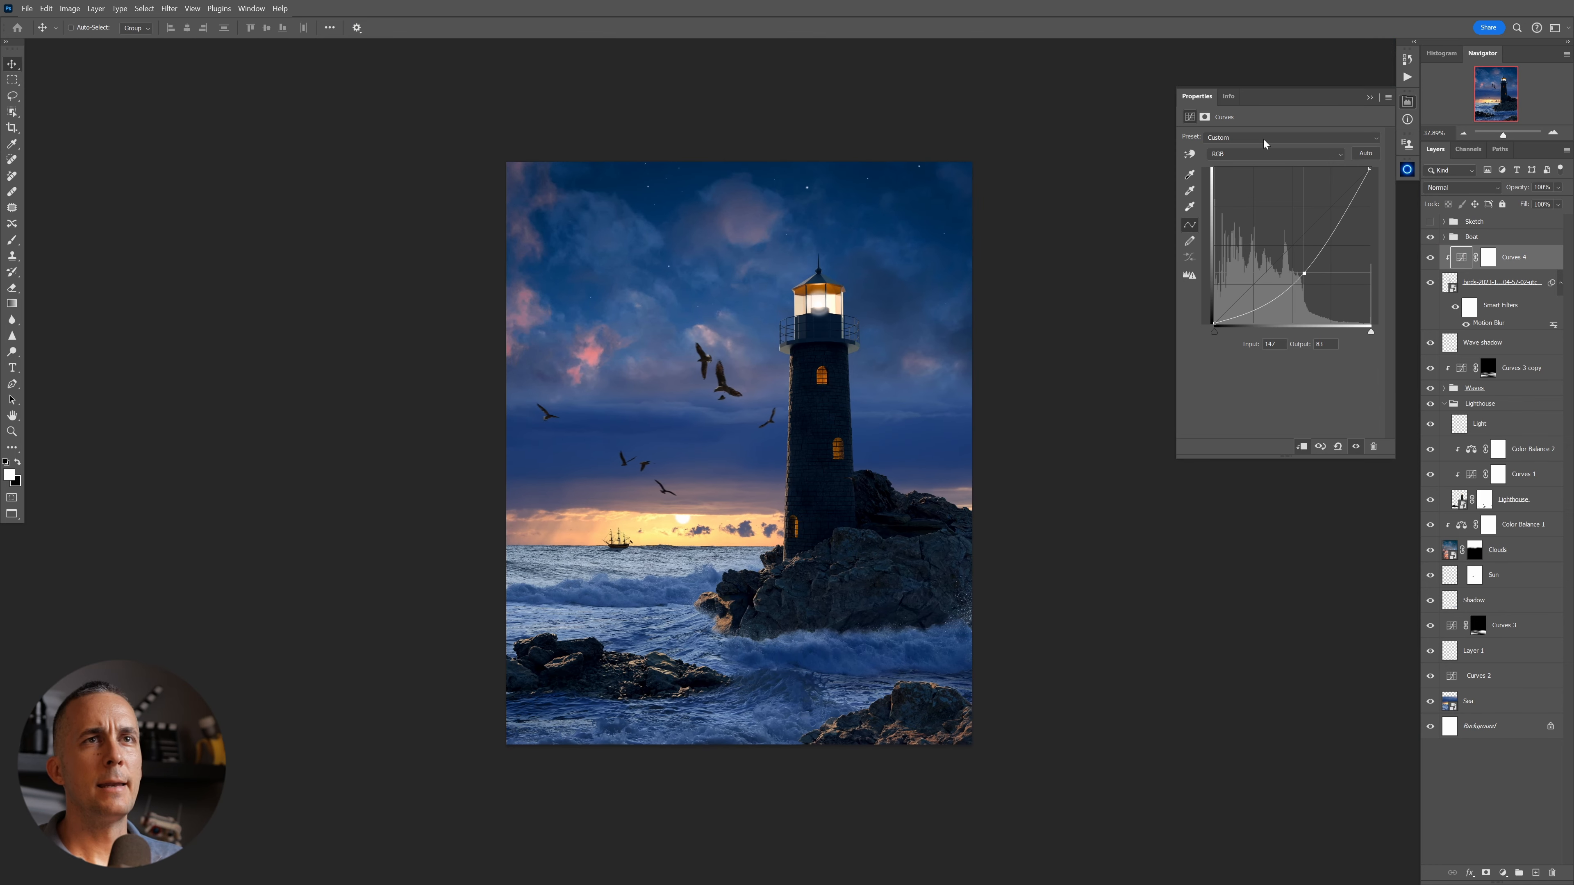
click(1369, 97)
Start a glow effect for the composite in the Oniric plugin and lower its threshold.
click(1444, 236)
click(1406, 169)
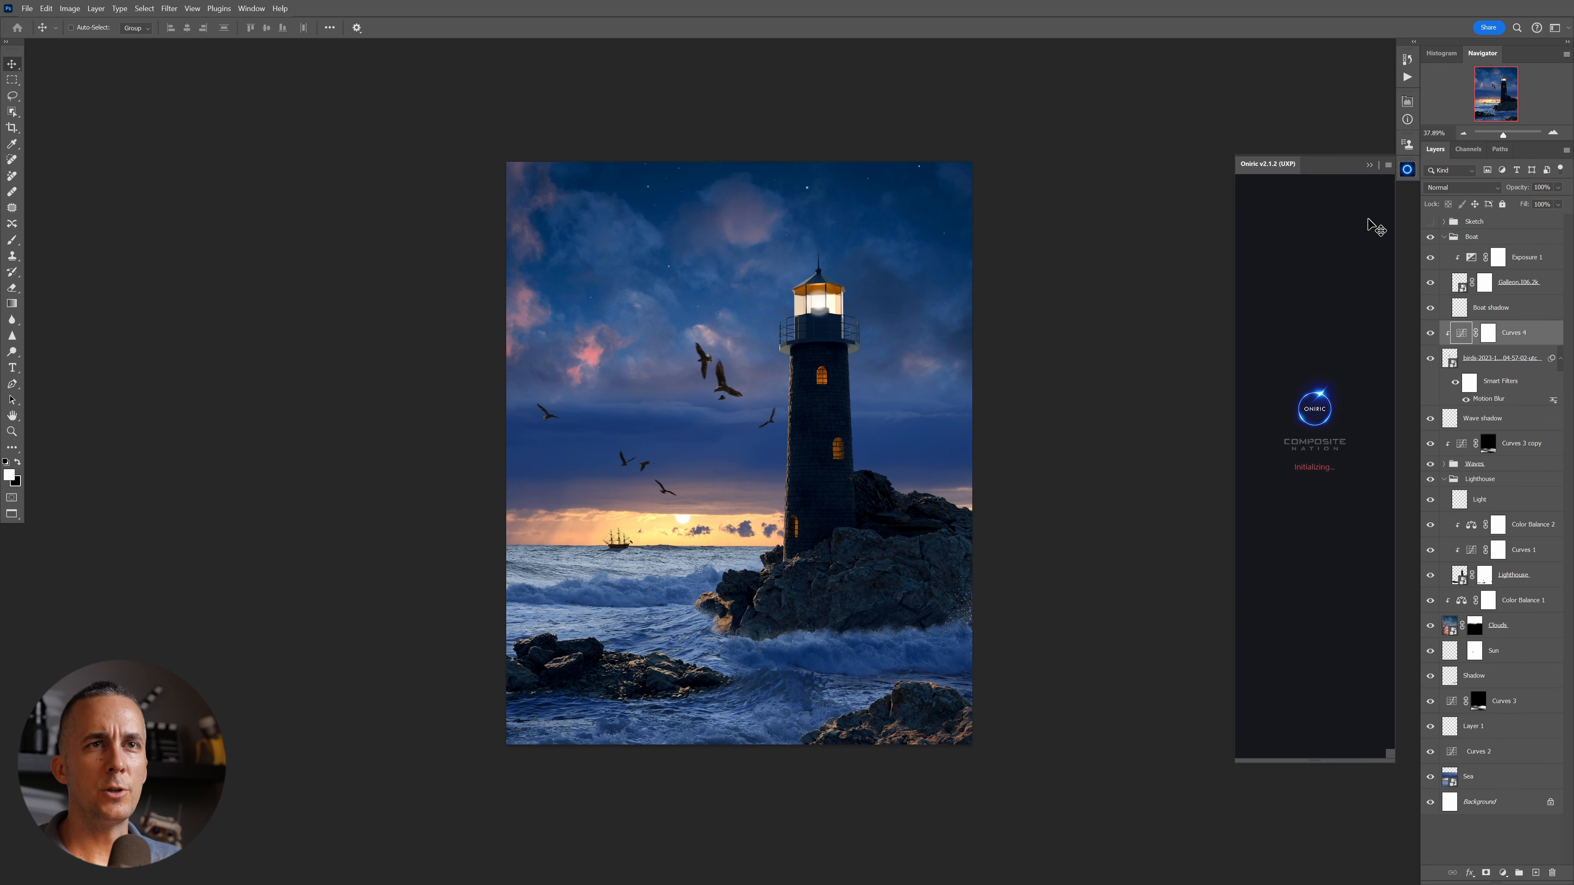
click(1289, 261)
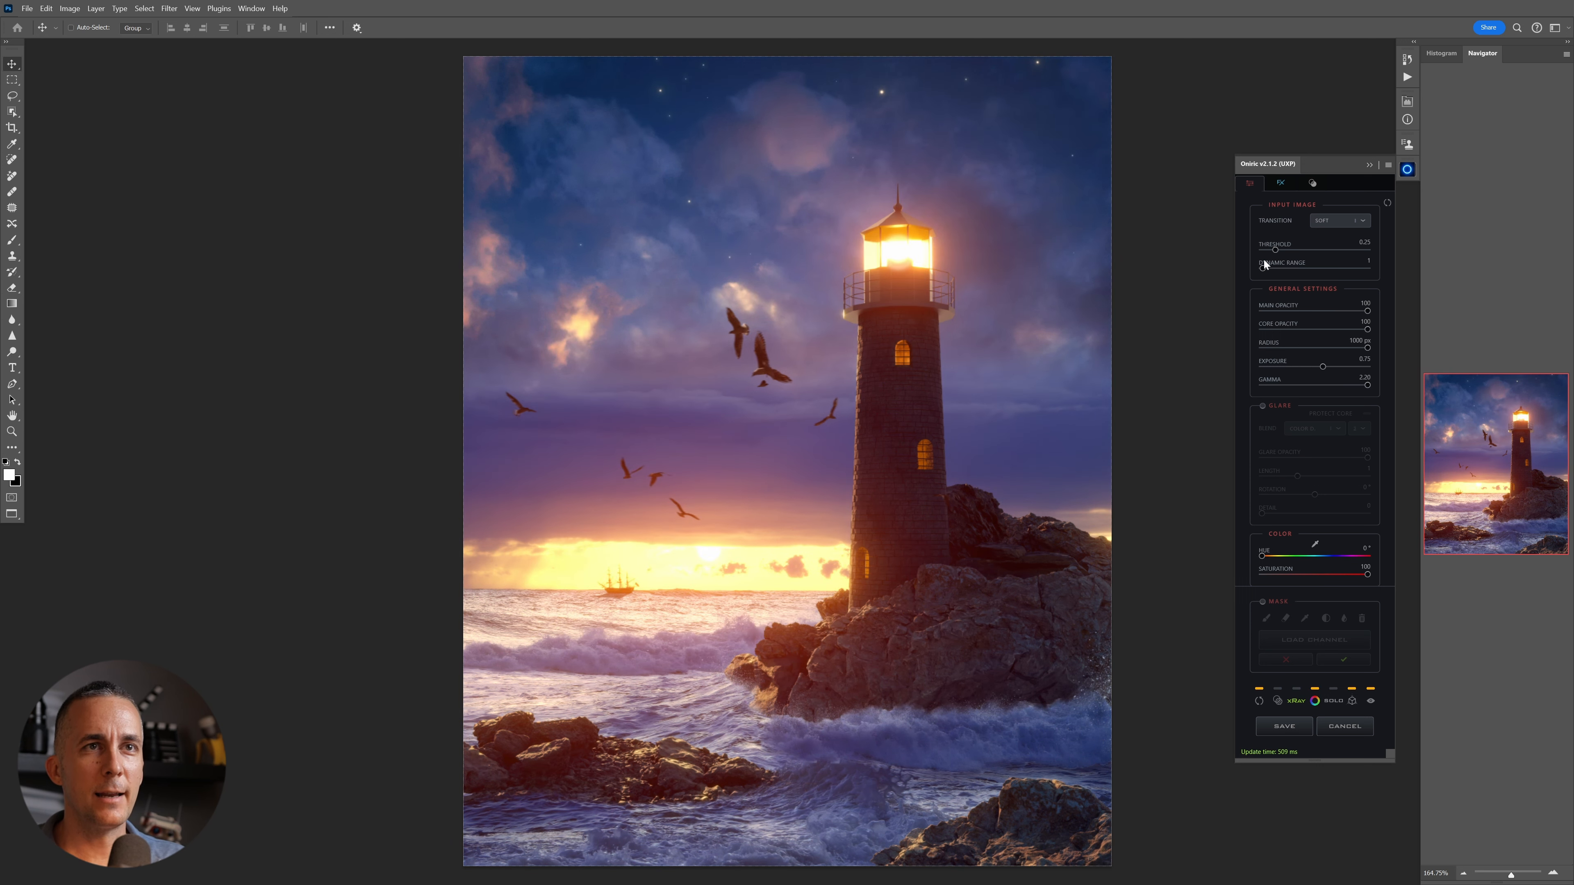
click(1297, 703)
drag(1275, 250, 1266, 252)
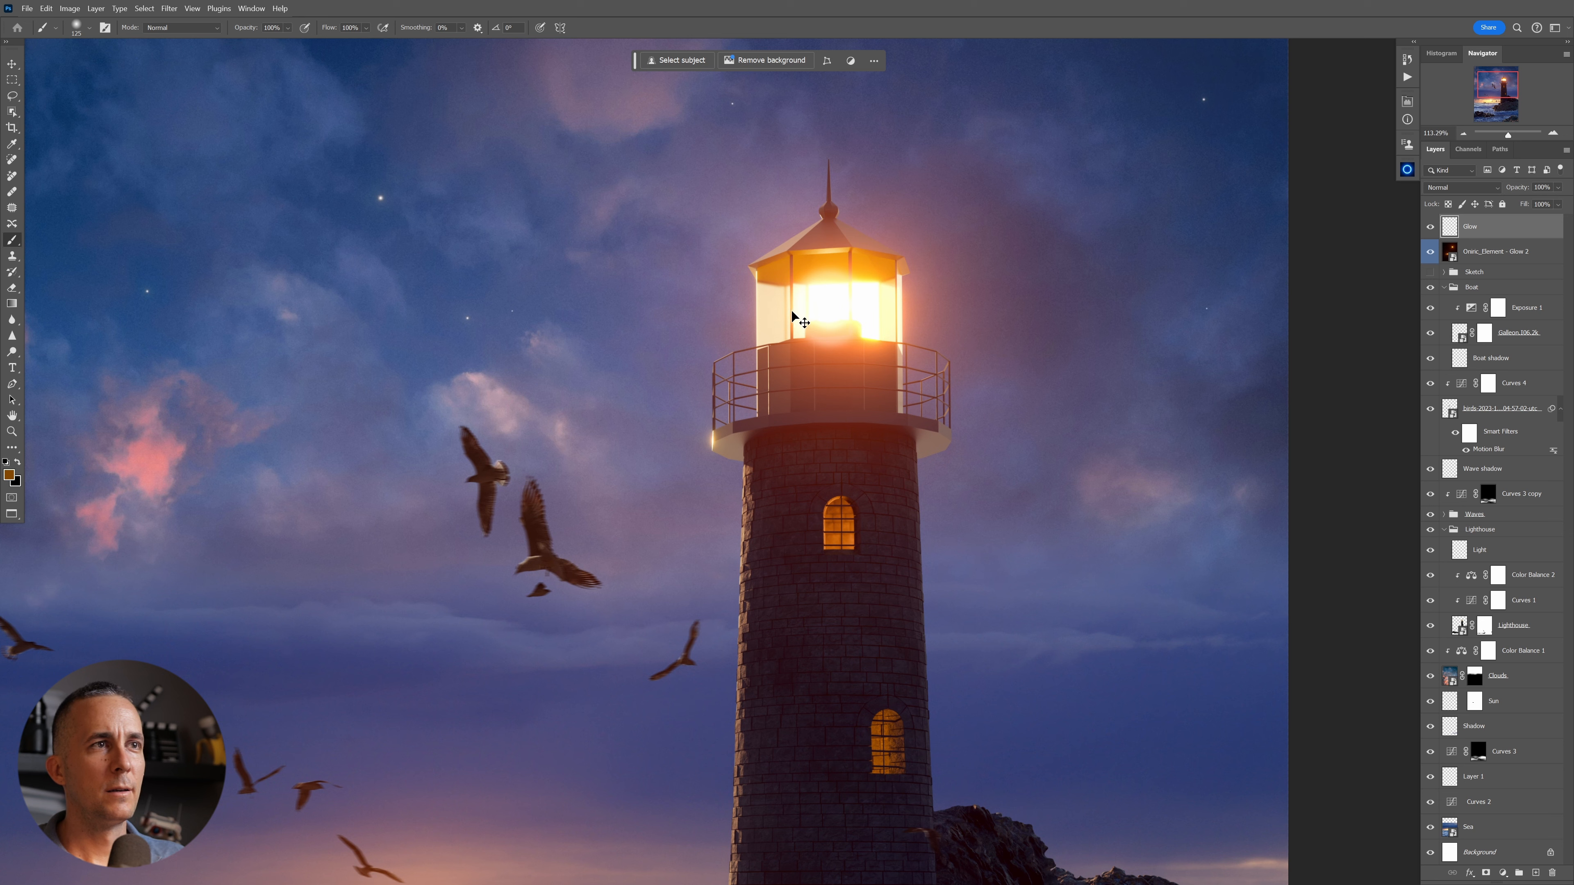
Paint an orange dab over the lantern on the Glow layer and set its blend mode to Linear Dodge (Add).
click(787, 309)
click(1459, 188)
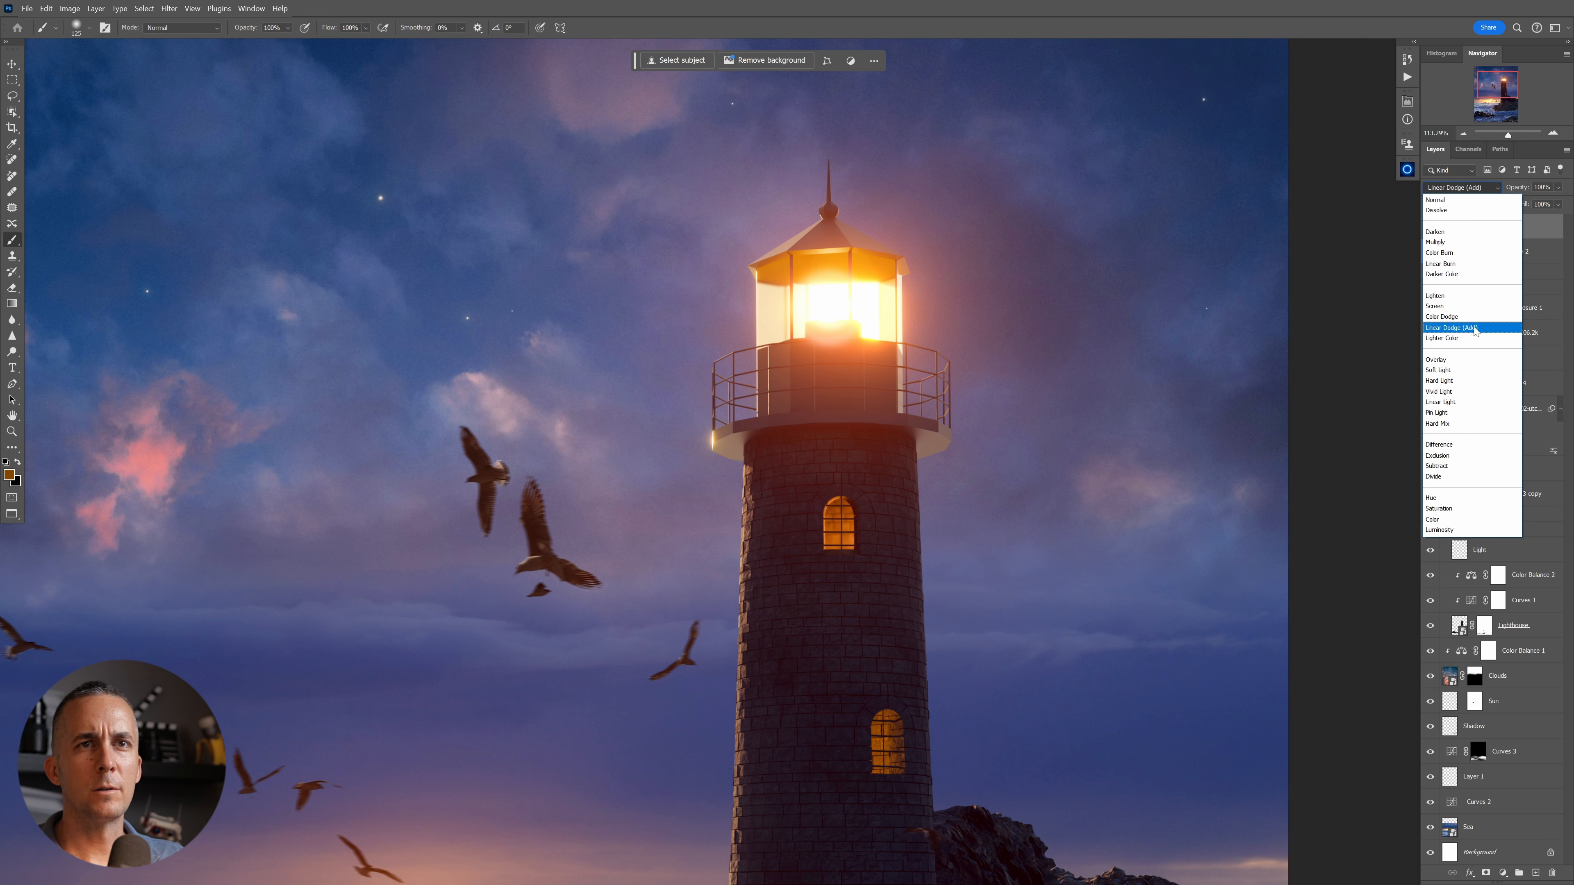
click(1445, 326)
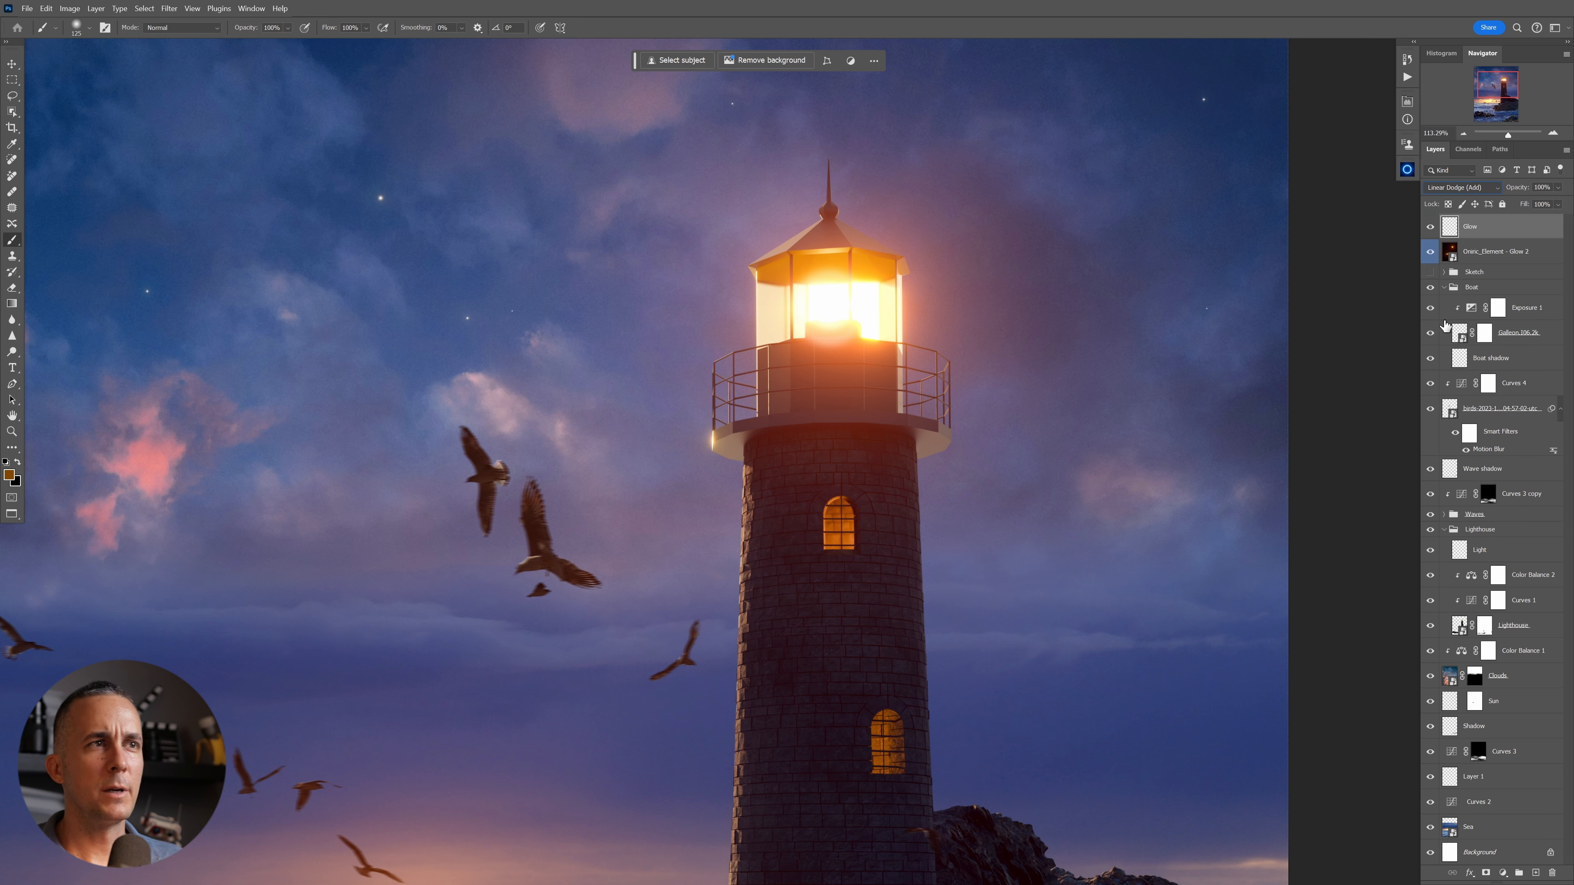